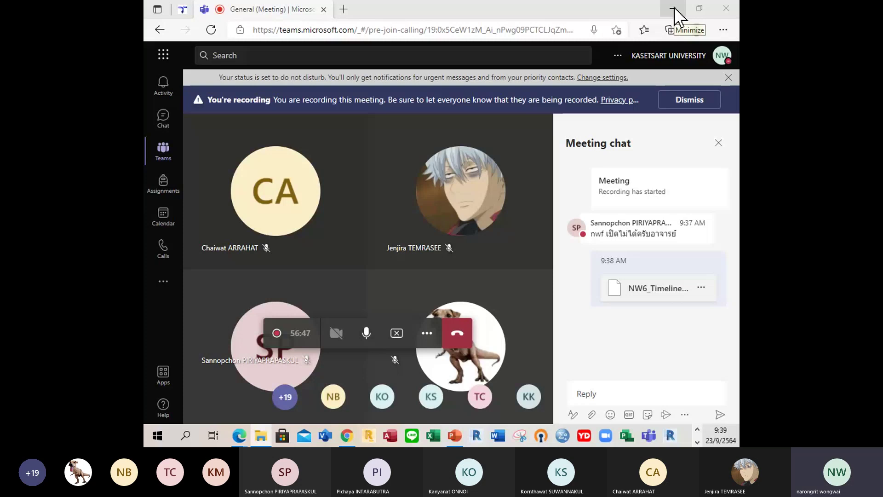
- Switch to Navisworks and save the model to the Desktop as NW6_Timeliner_Simulation_start in Navisworks 2015 (*.nwd) format
click(674, 10)
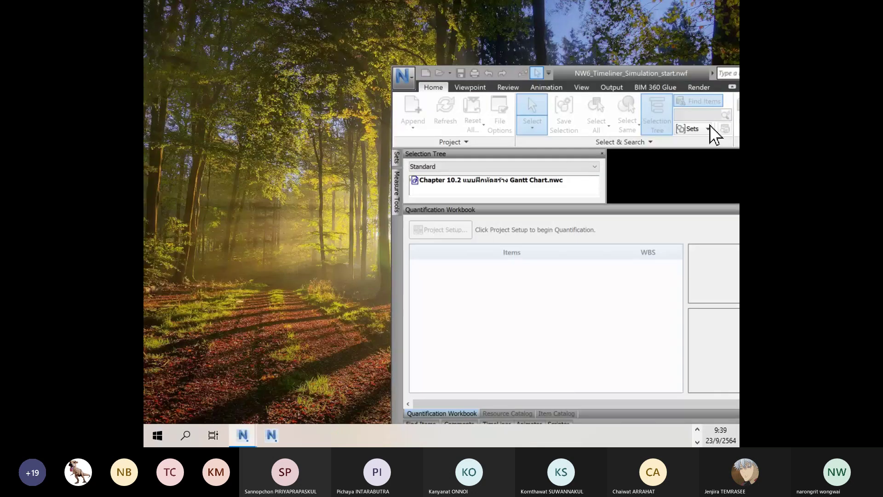
drag(644, 74, 437, 74)
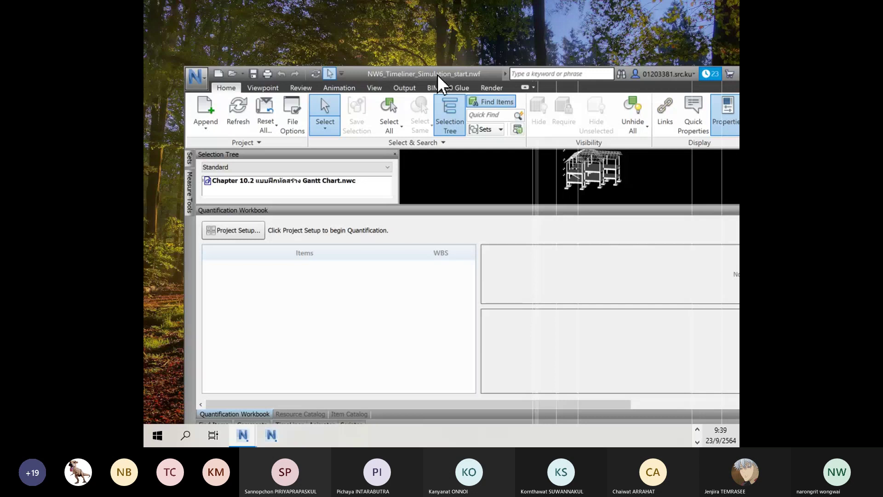
double_click(437, 74)
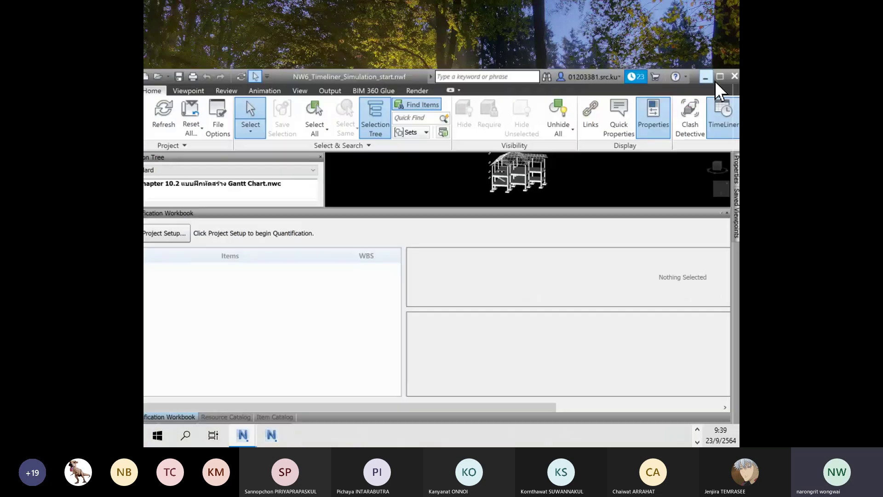
key(ctrl+shift+s)
click(664, 409)
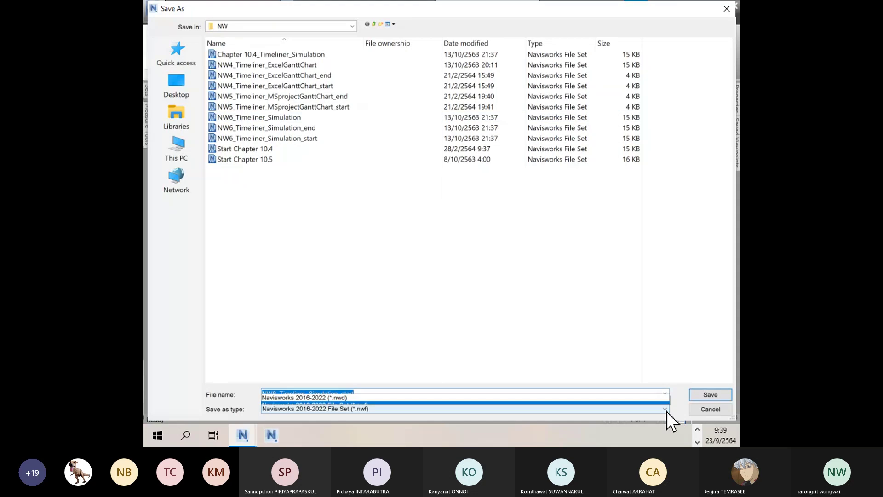
click(667, 411)
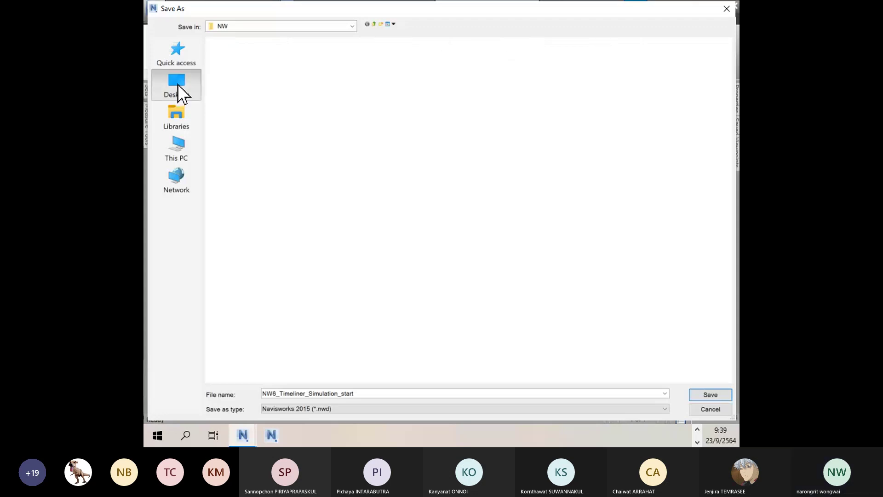
key(Return)
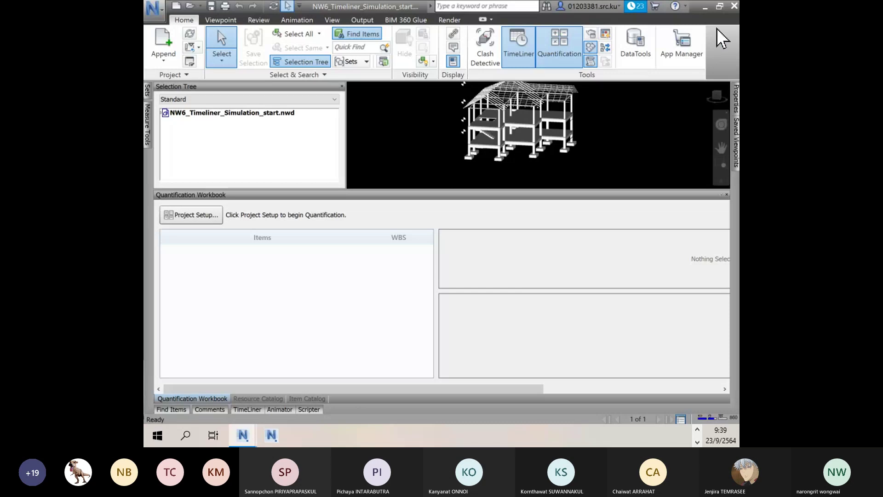
- Return to the Teams meeting and share the Desktop file NW6_Timeliner_Simulation_start in the meeting chat
click(706, 7)
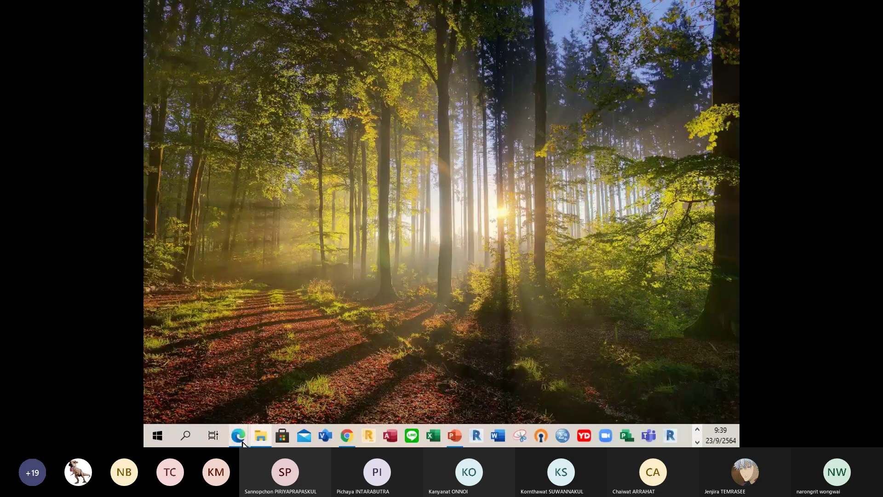
click(205, 414)
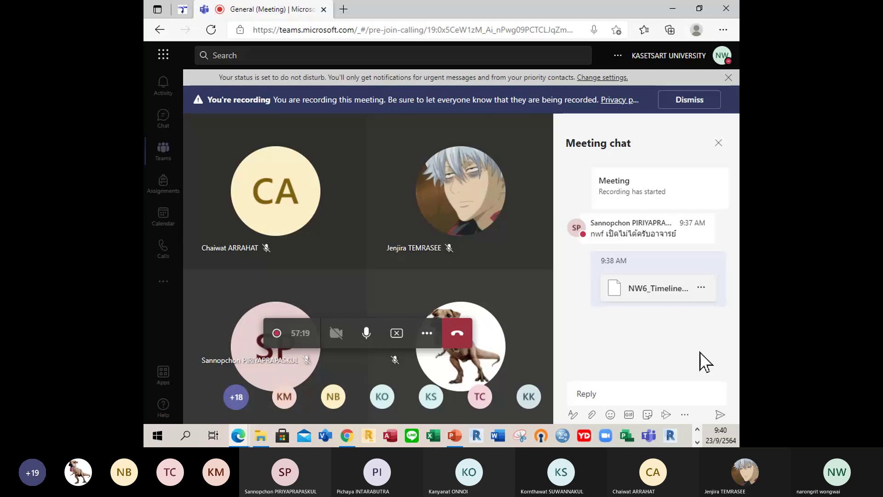
click(592, 414)
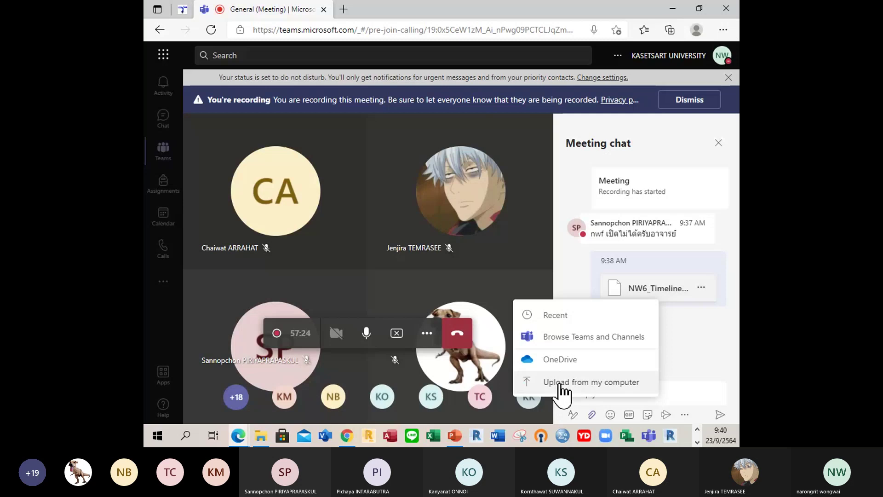
click(562, 394)
click(325, 102)
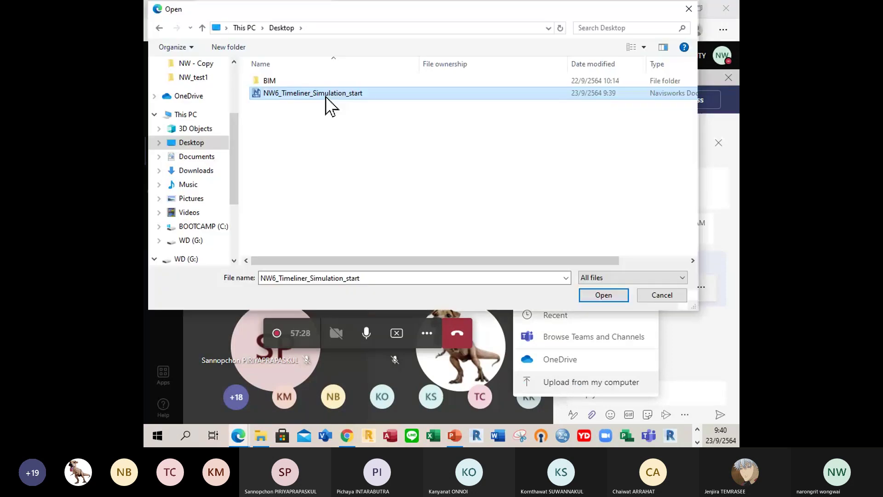
drag(607, 260, 670, 266)
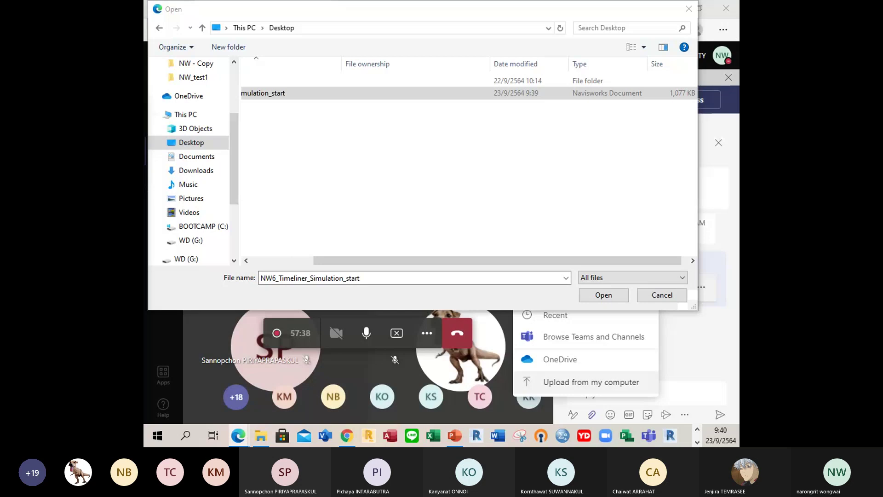
click(535, 165)
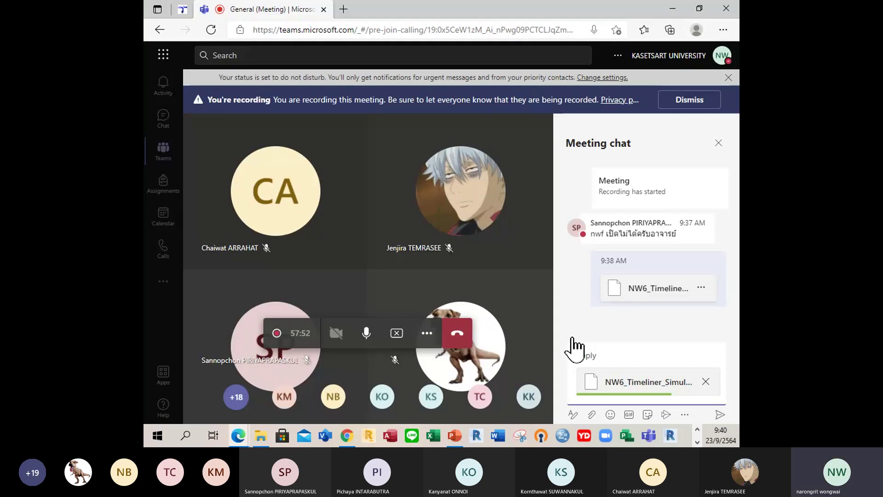
click(721, 415)
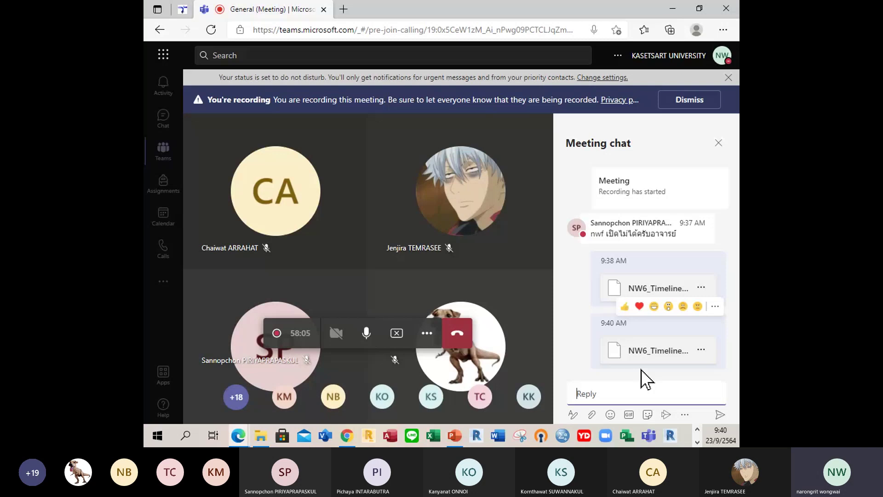
click(701, 287)
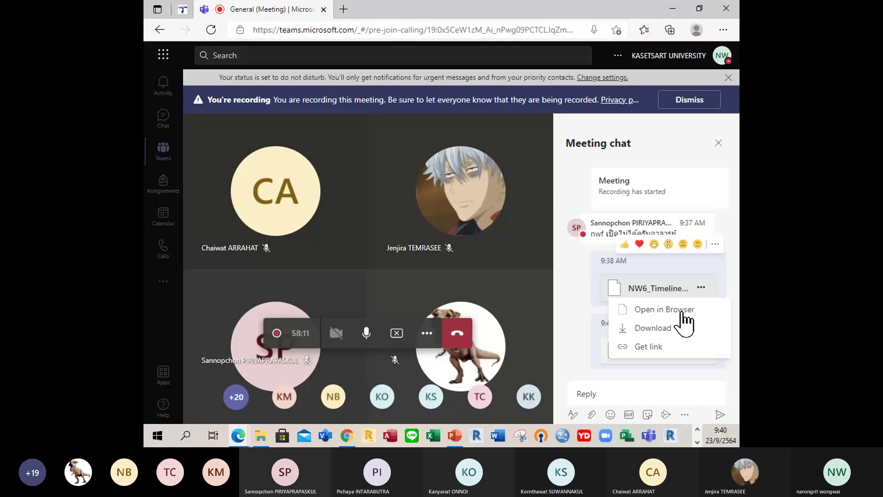
click(695, 394)
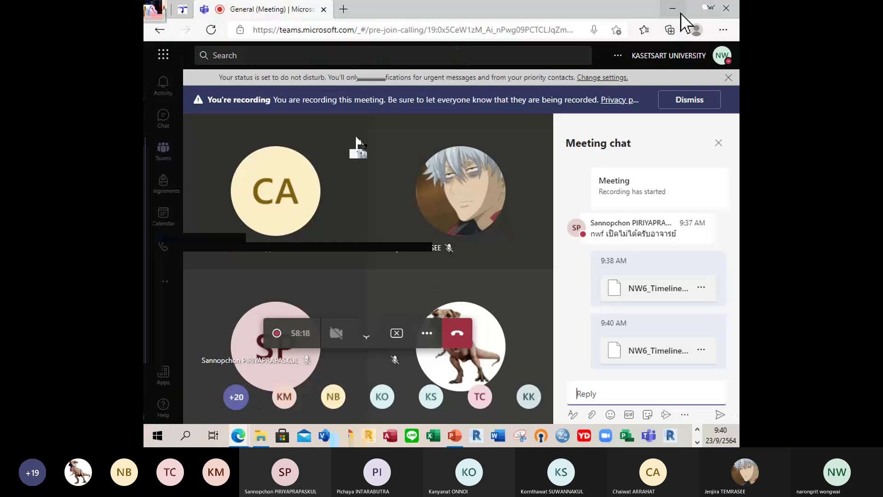
- Switch to Navisworks and examine the house structure model from different angles and distances
click(681, 13)
click(721, 195)
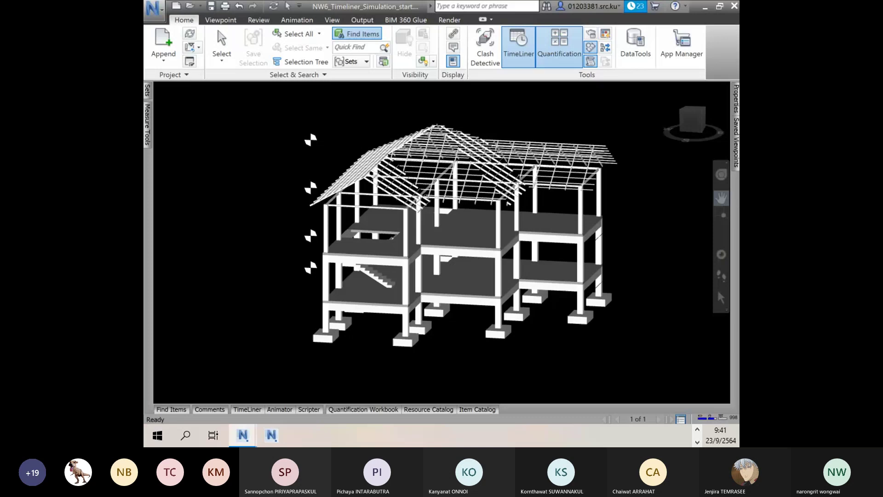
key(alt+Tab)
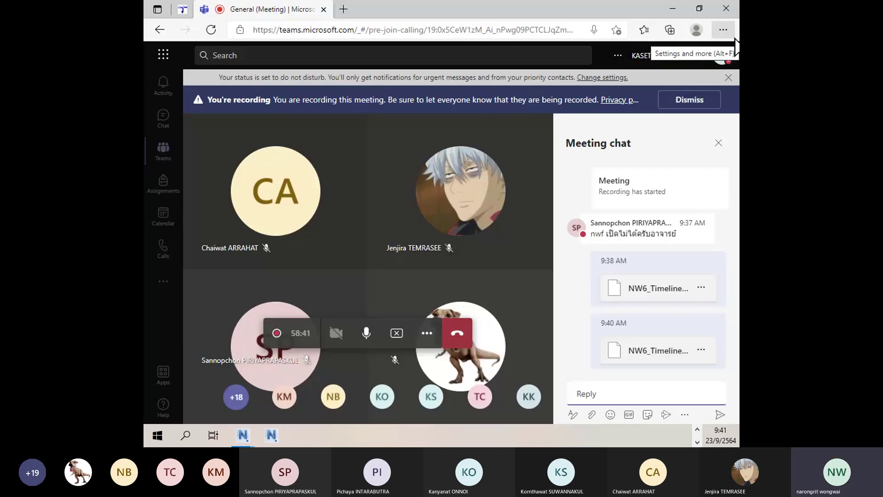
key(alt+Tab)
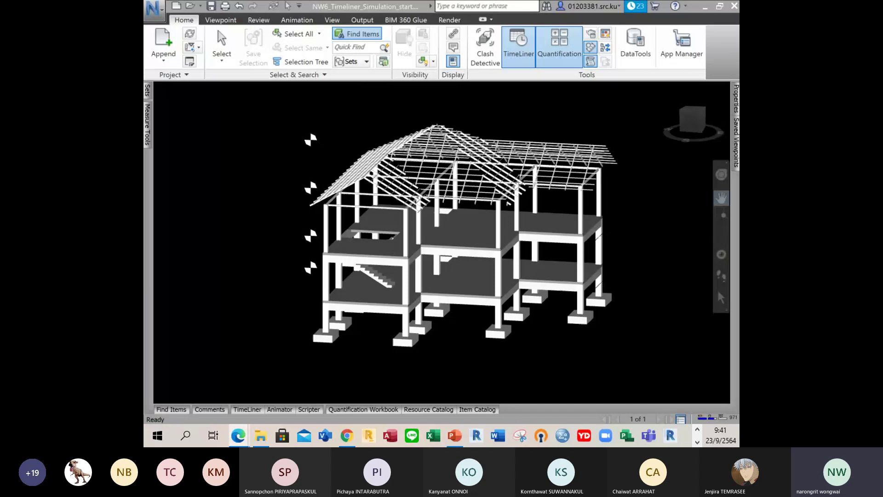
drag(639, 314, 604, 302)
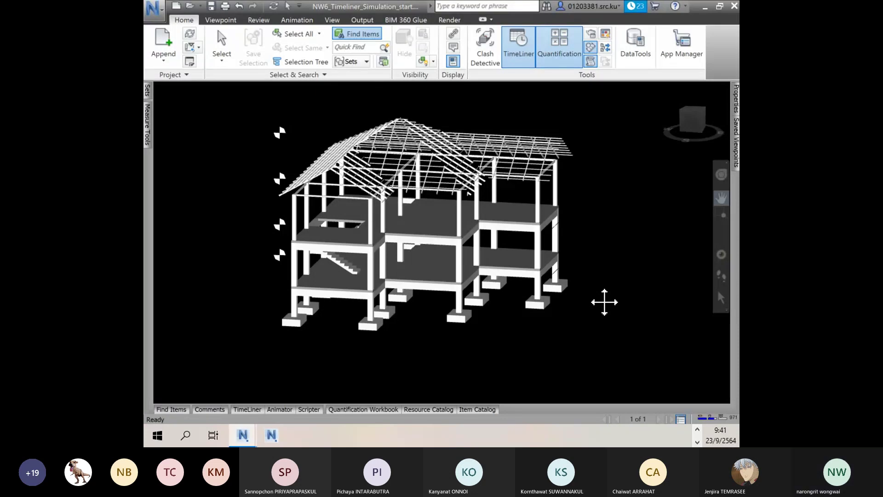
scroll(585, 280, down, 2)
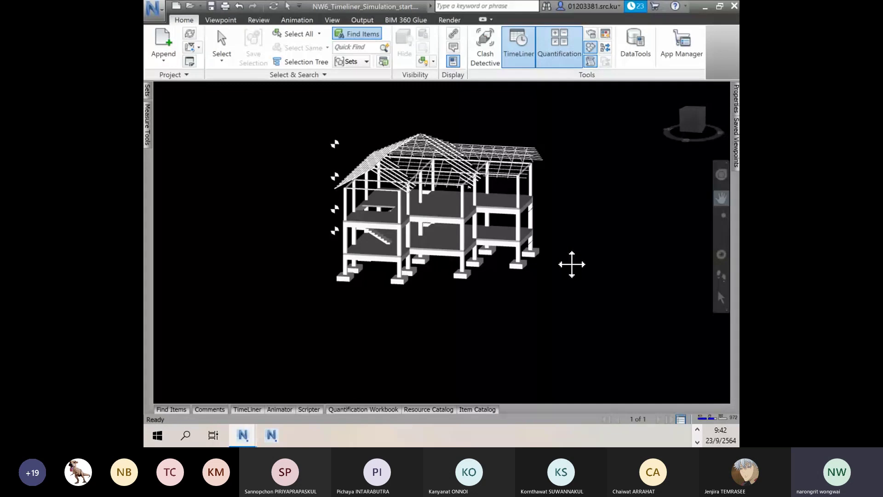
scroll(575, 271, up, 2)
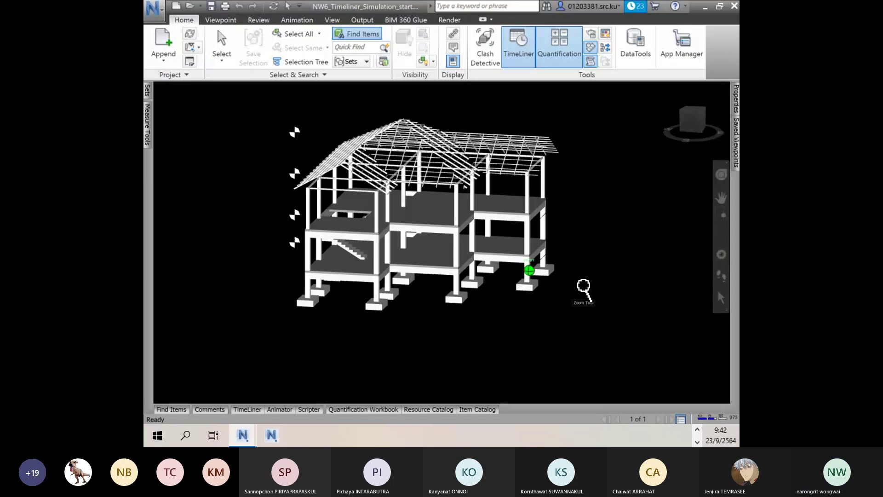
shift+middle_drag(584, 287, 628, 295)
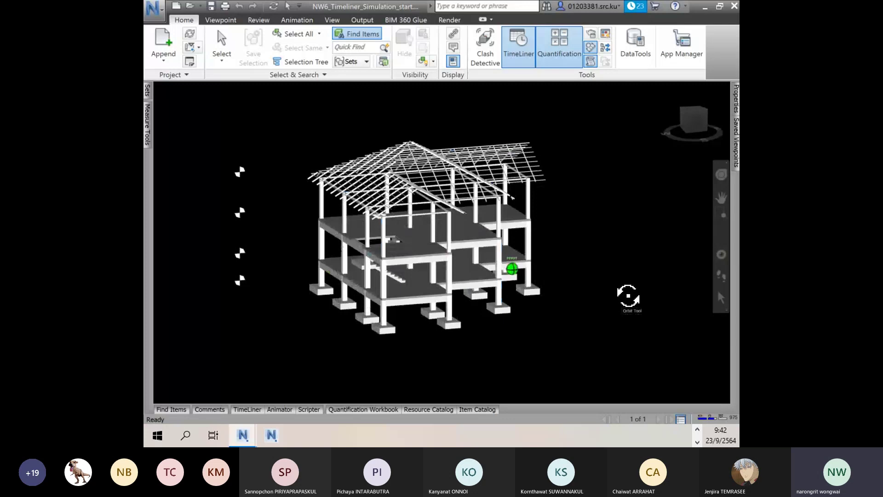
middle_drag(628, 296, 561, 298)
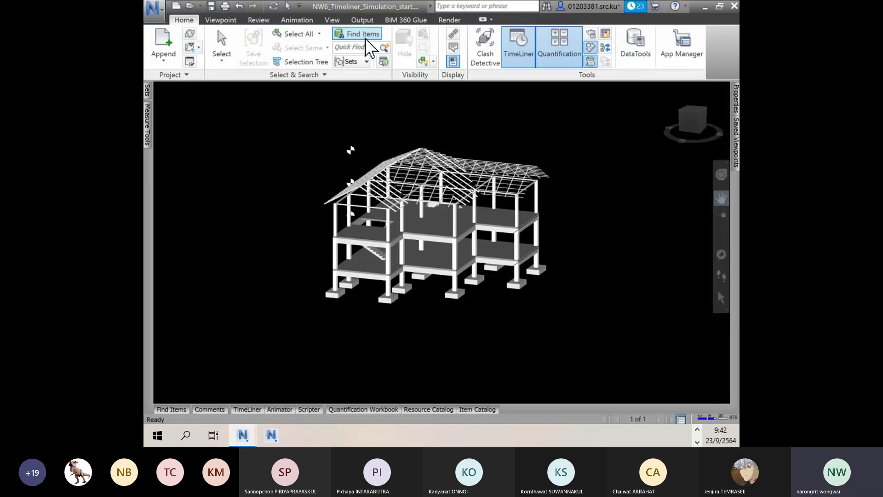
- Load the Navisworks Standard workspace and enlarge the TimeLiner window and its task table
click(332, 20)
click(638, 42)
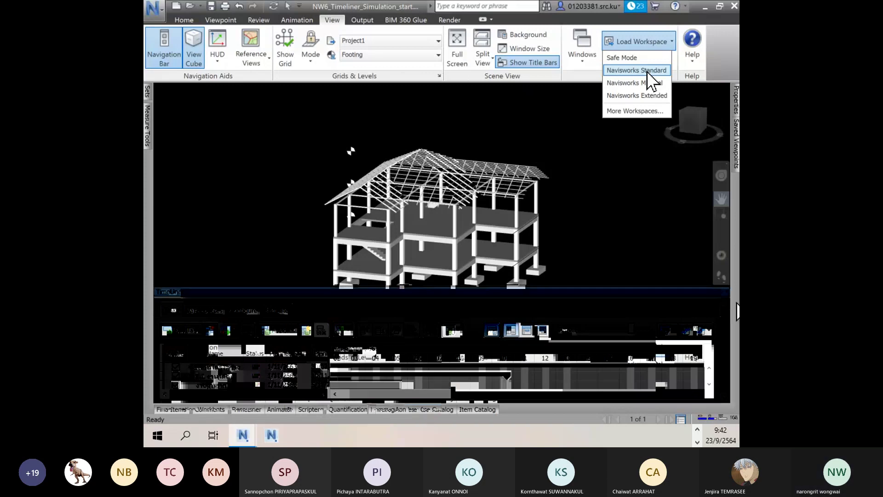
click(646, 71)
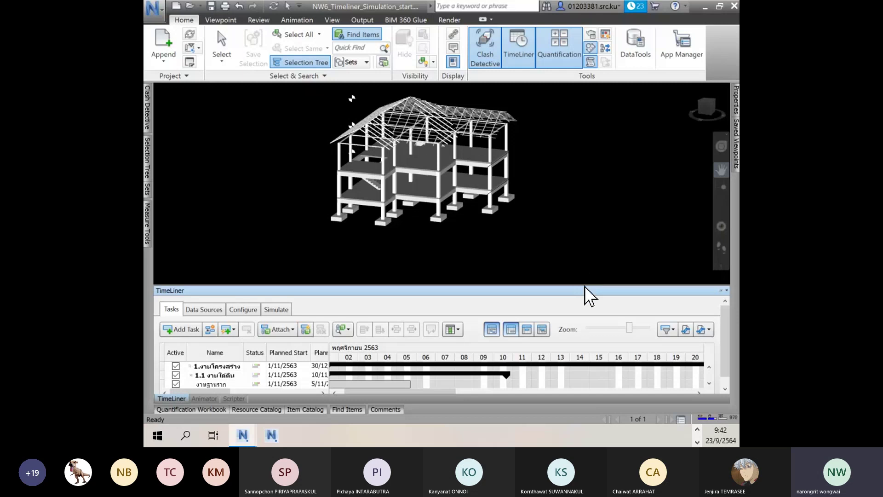
drag(585, 286, 584, 241)
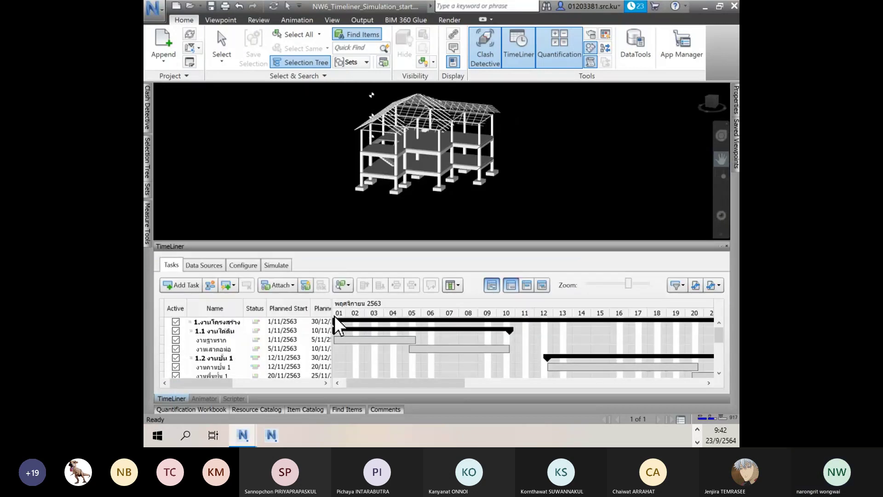
click(334, 315)
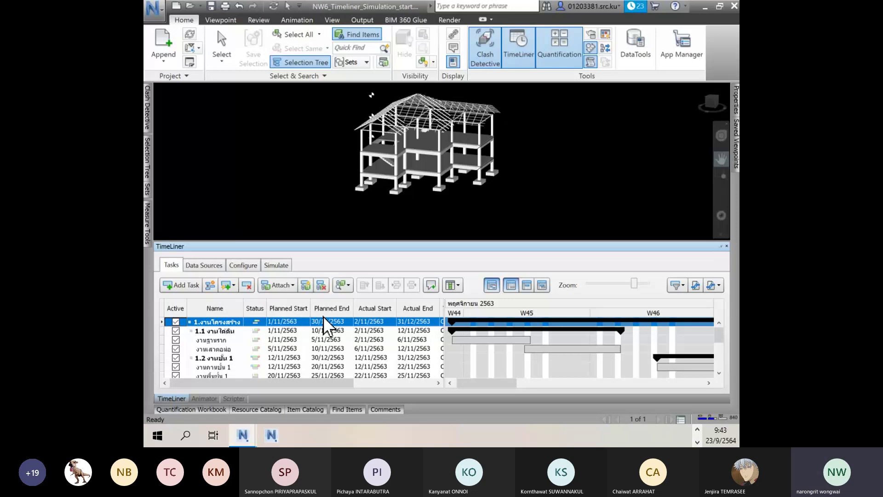
- Examine the TimeLiner tasks' dates, task types, attached selections and total costs, checking which model elements belong to the first-floor beam task
scroll(323, 317, right, 3)
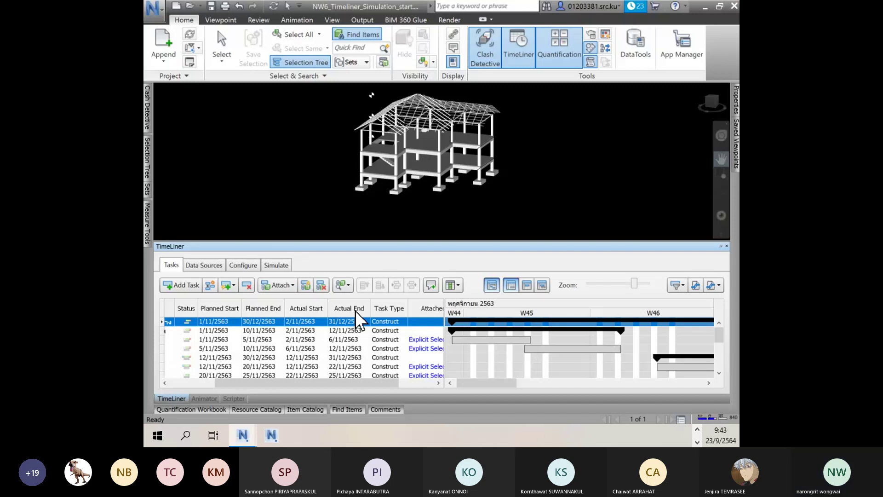
click(378, 330)
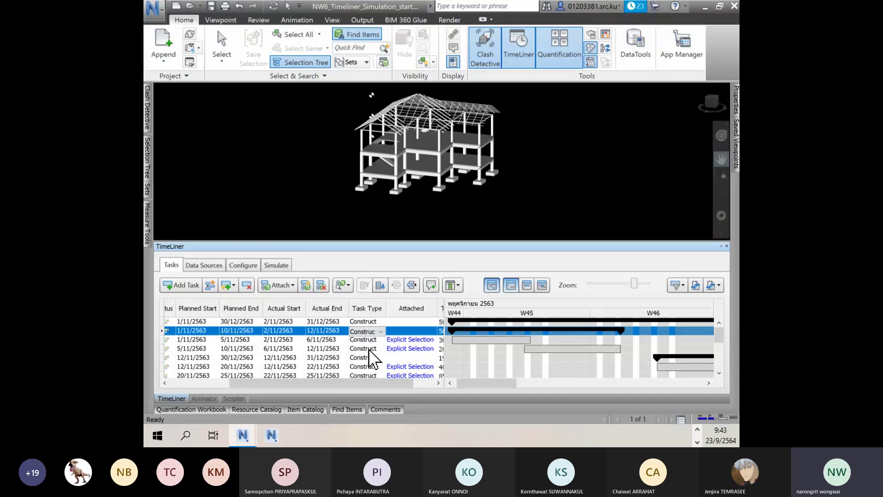
scroll(377, 350, right, 1)
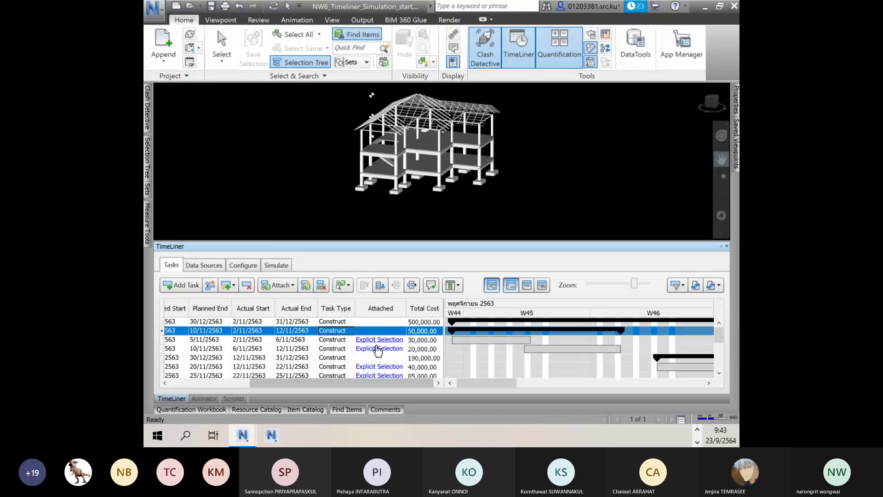
key(Down)
key(Down)
key(Down)
key(Down)
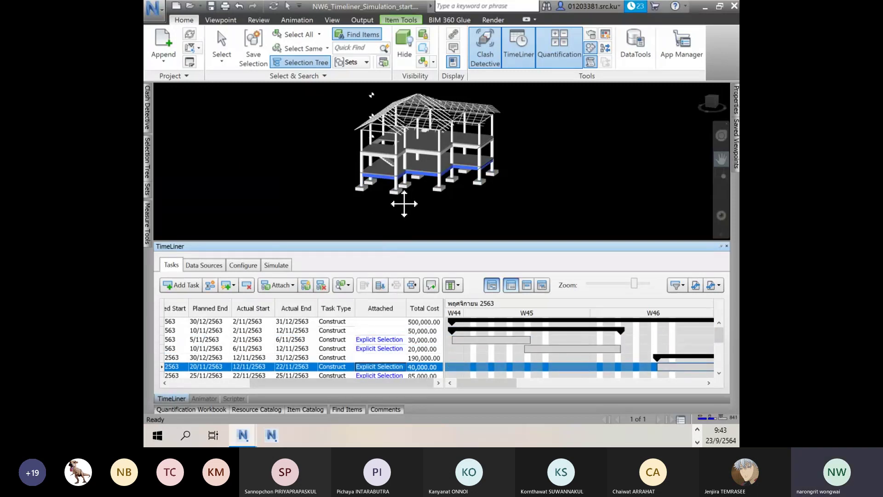
click(443, 330)
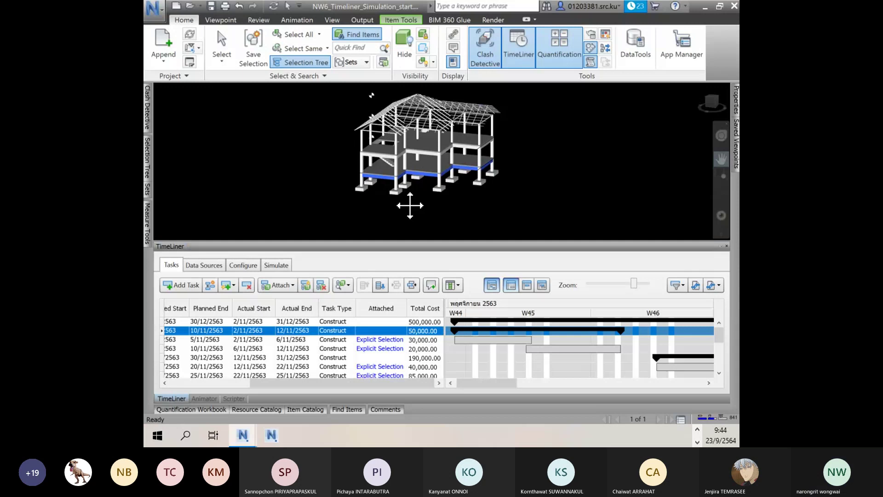
- Set the Construct task type's start appearance to Green (90% Transparent) in the TimeLiner configuration
click(241, 266)
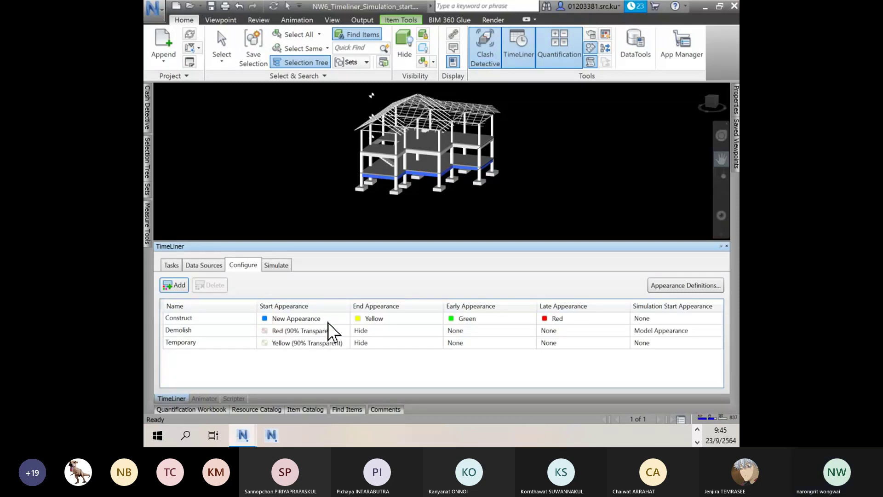
click(344, 321)
click(344, 320)
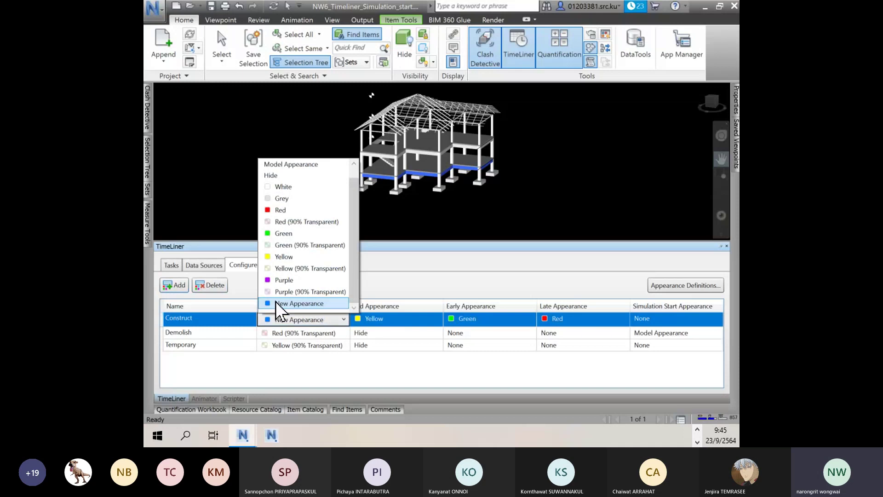
click(302, 245)
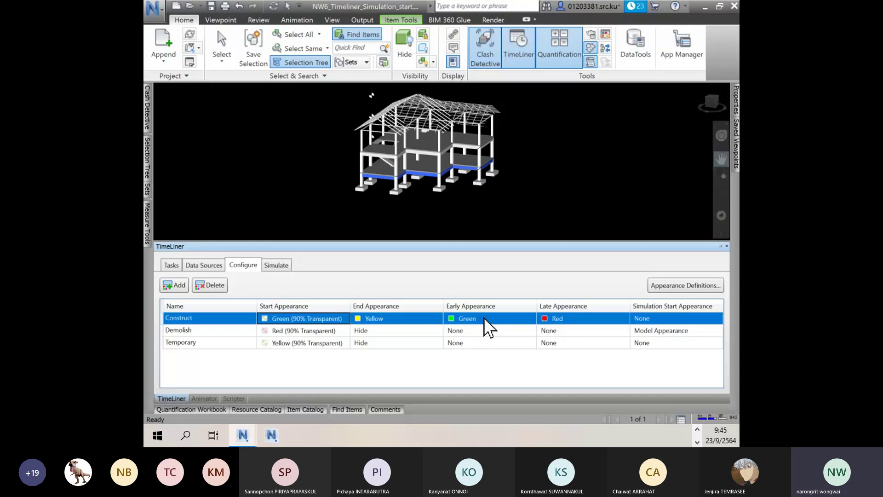
- Set the Construct task type's early appearance to Purple, leaving its start and end appearances as Green (90% Transparent) and Yellow
click(285, 318)
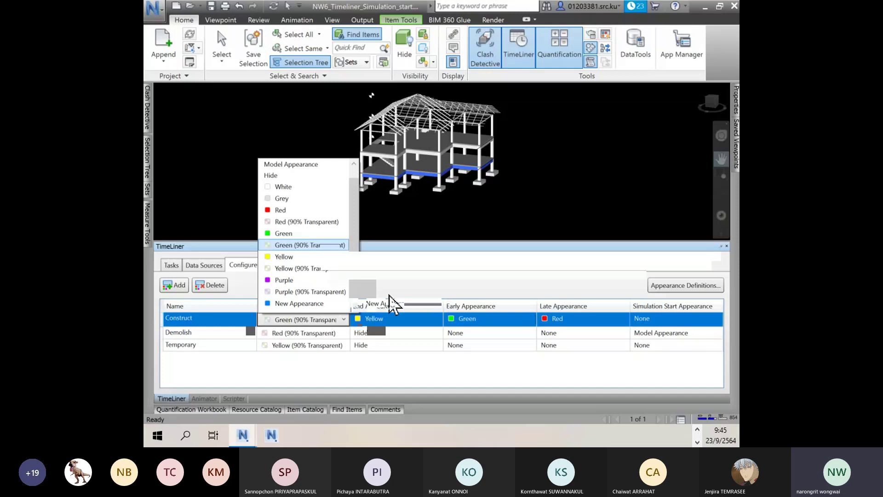
click(367, 325)
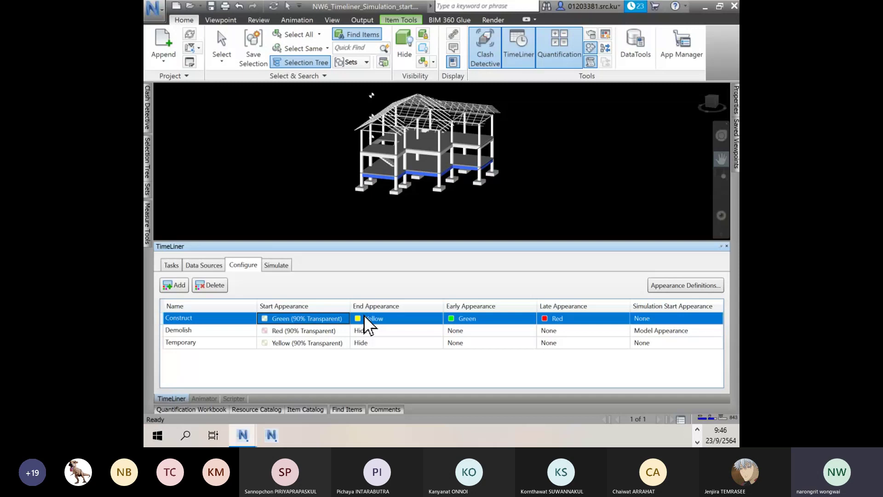
click(364, 318)
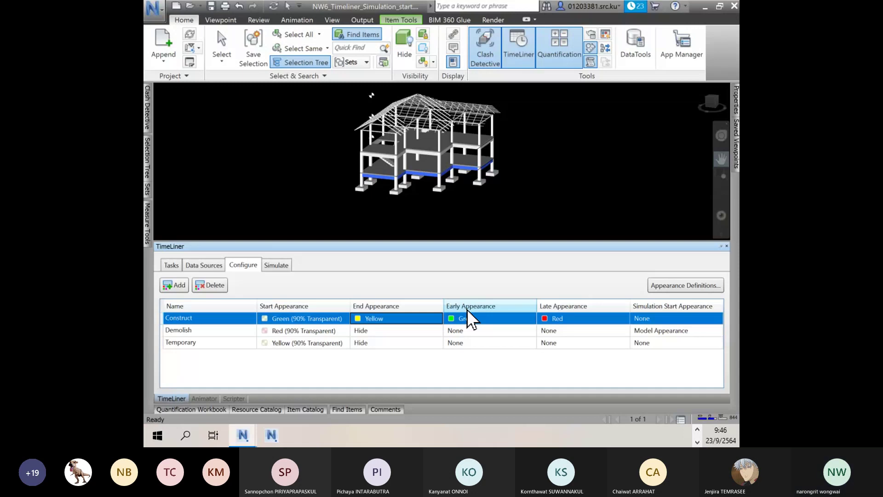
click(532, 318)
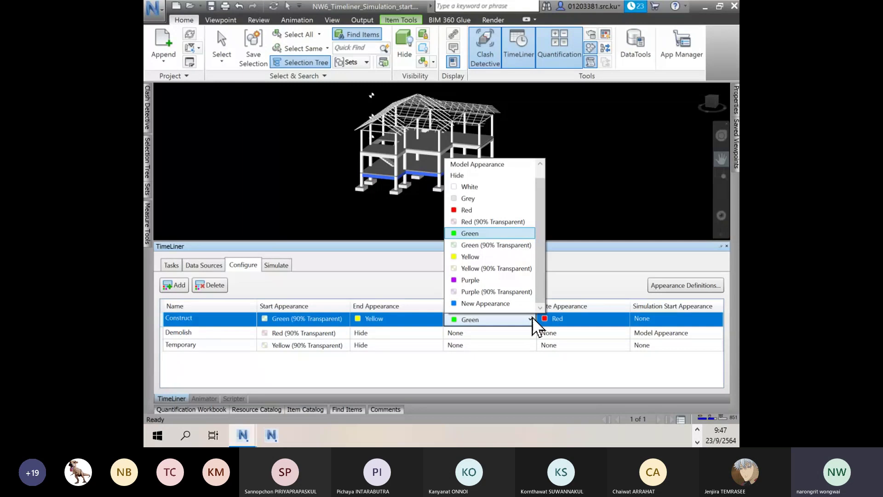
click(473, 281)
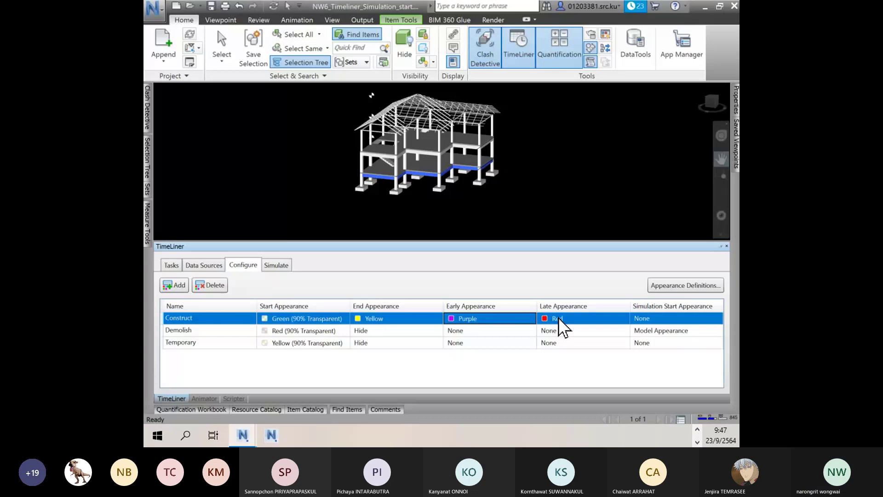
- Keep Red as the Construct task type's late appearance and None as its simulation start appearance
click(628, 324)
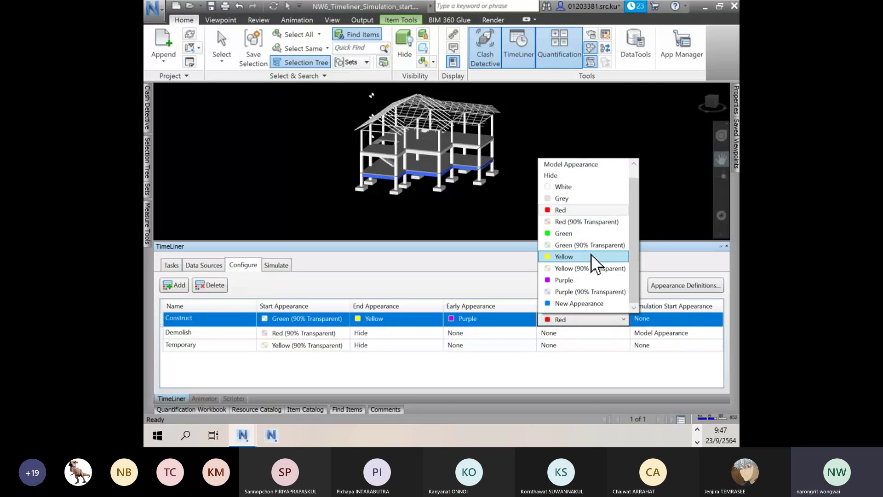
click(559, 319)
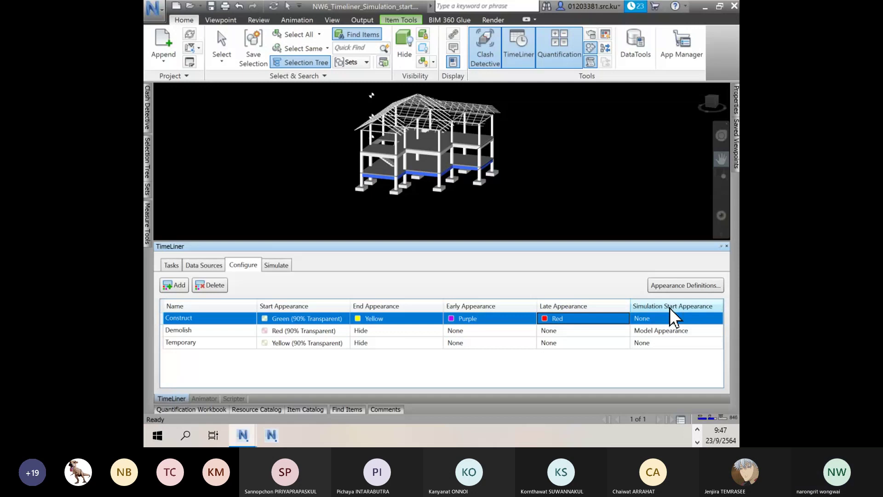
click(688, 321)
click(688, 320)
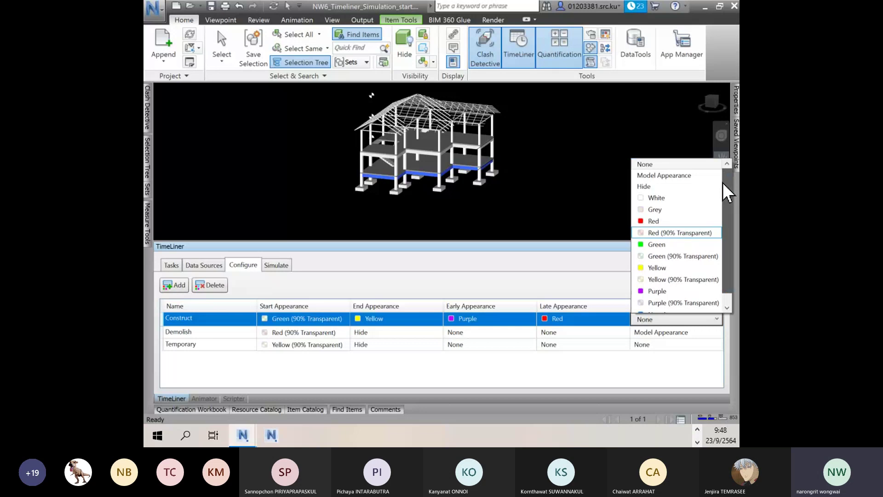
click(658, 164)
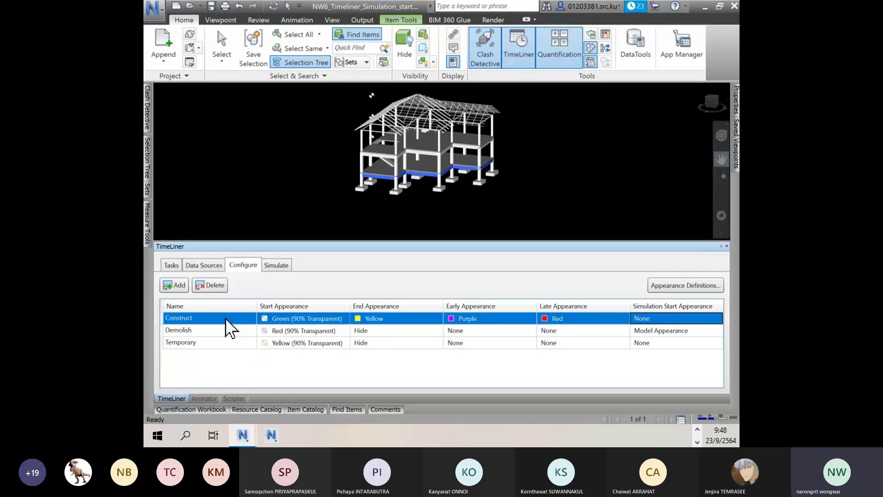
- Check the tasks' planned and actual dates against the appearances defined for the Construct task type
key(ctrl+Tab)
key(ctrl+Tab)
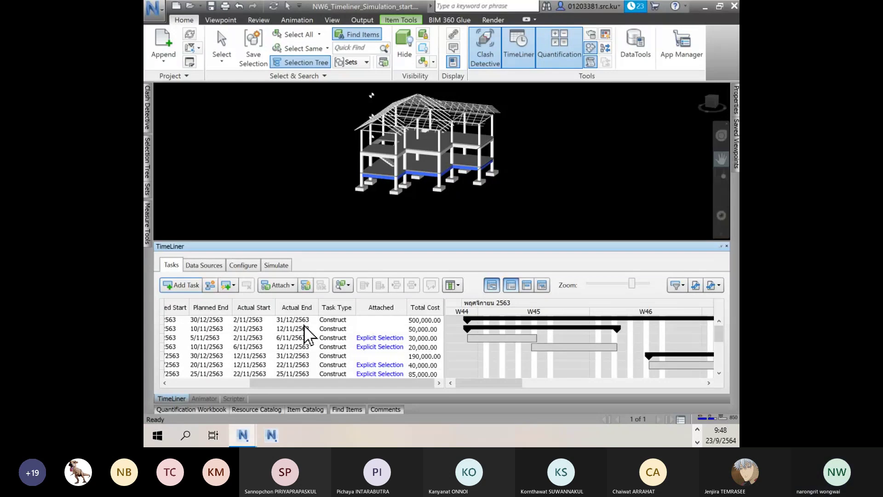
key(ctrl+Tab)
key(ctrl+Tab)
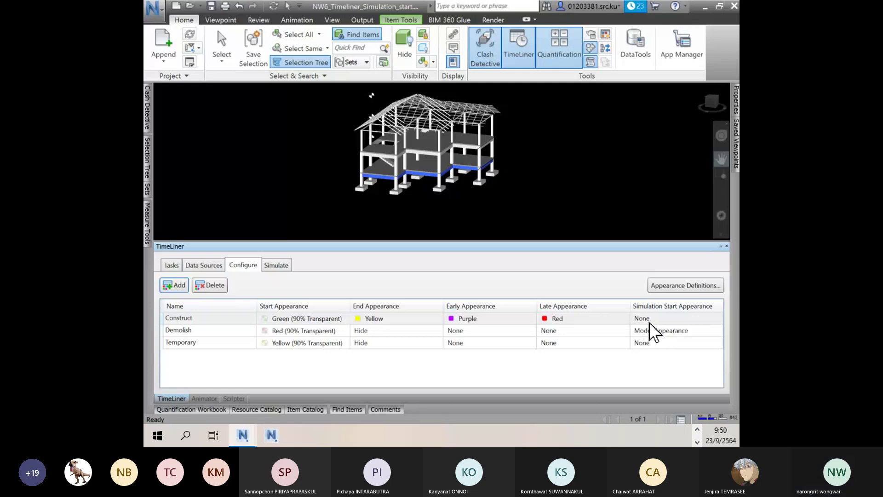
- Add a new task type named งานปรับปรุงอาคาร to the TimeLiner configuration
click(177, 286)
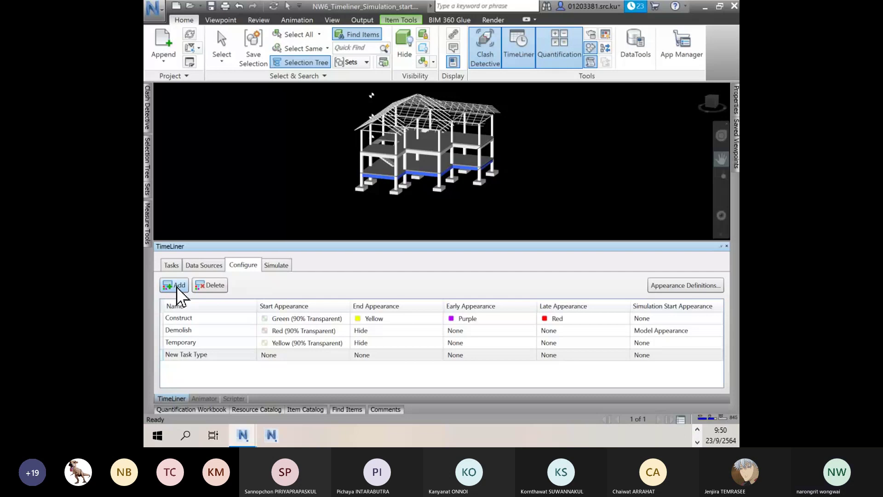
click(212, 355)
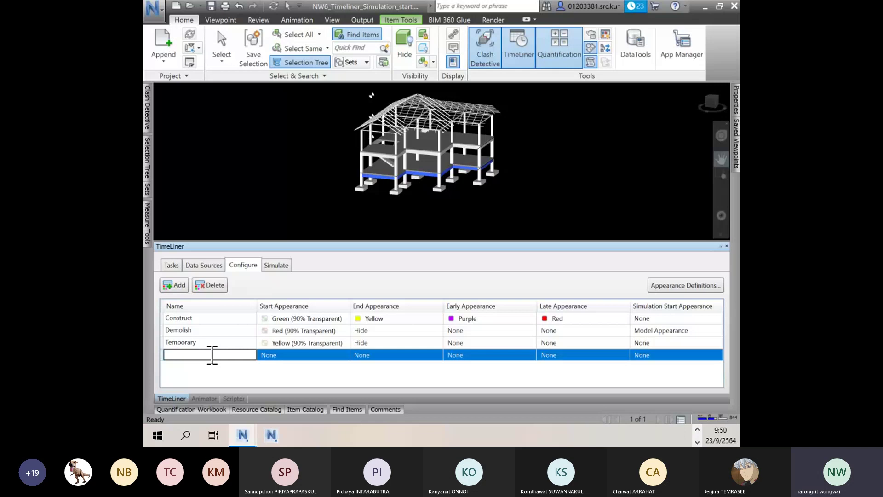
text(ฟห)
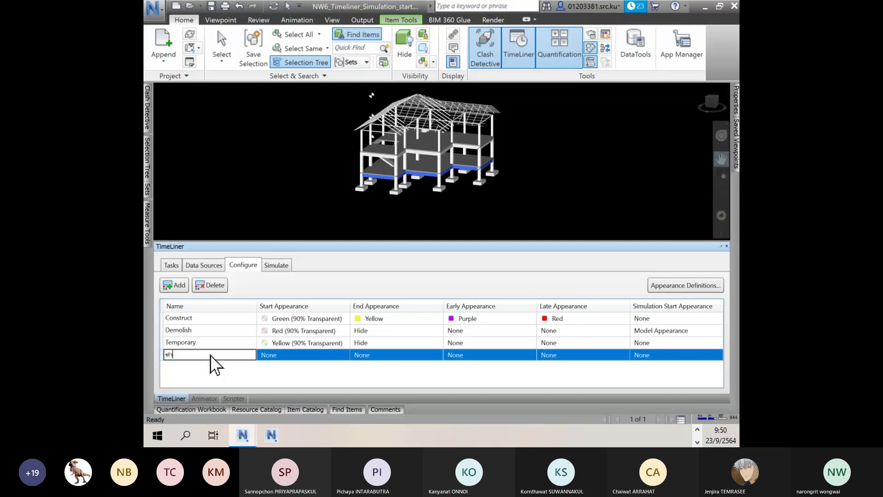
key(BackSpace)
key(BackSpace)
text(k)
key(BackSpace)
key(BackSpace)
text(งานปรับปรุงอาคาร)
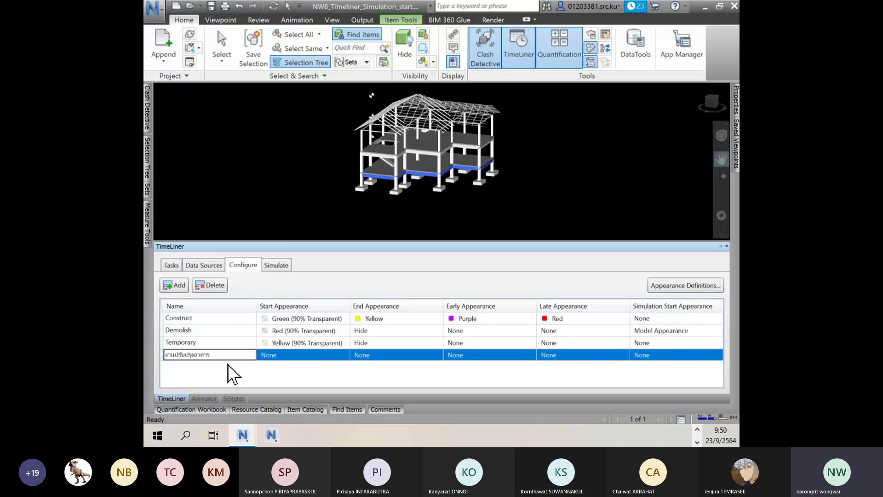
- Set the งานปรับปรุงอาคาร type's start appearance to Yellow, end to Green, early to New Appearance and late to Red
click(274, 359)
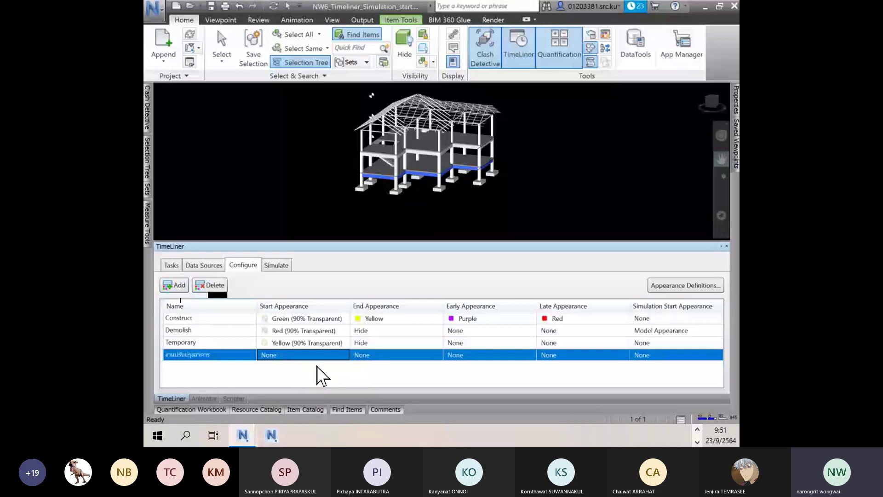
click(344, 357)
scroll(297, 294, down, 1)
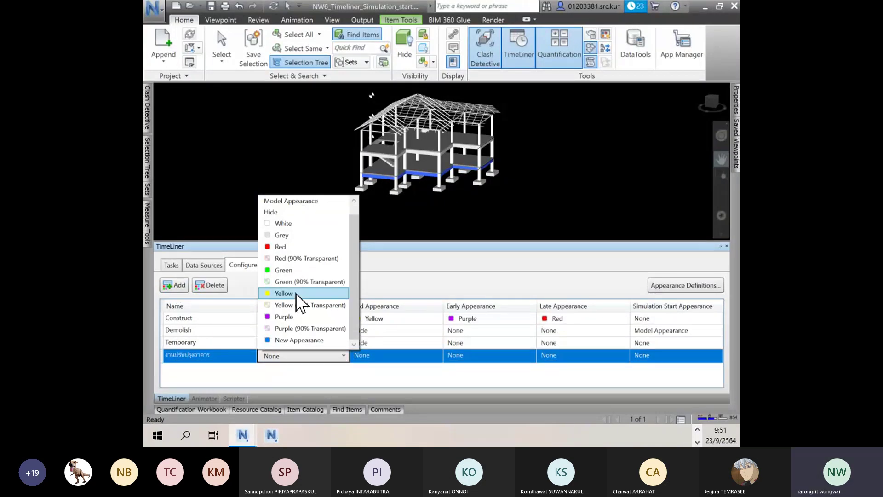
click(296, 293)
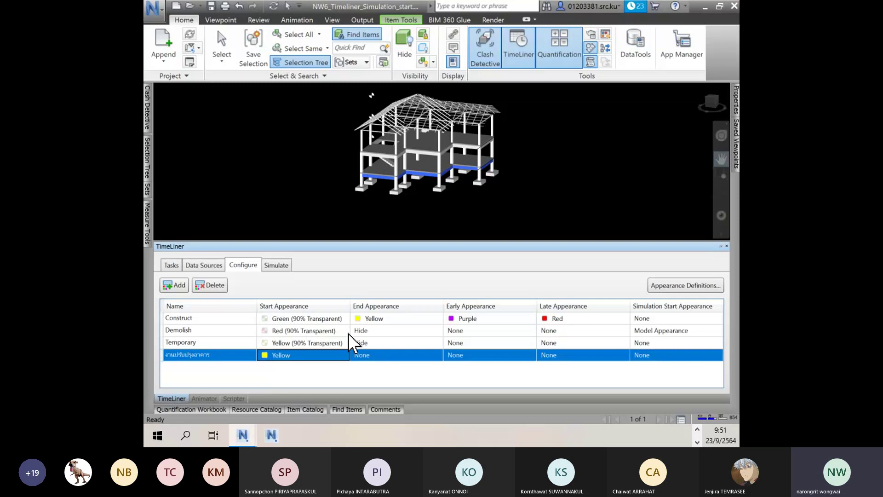
click(395, 355)
click(377, 270)
click(531, 355)
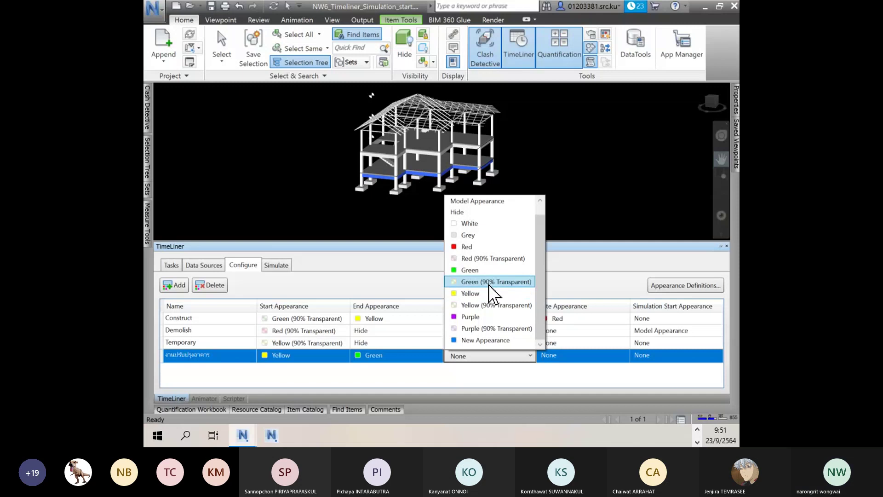
click(486, 340)
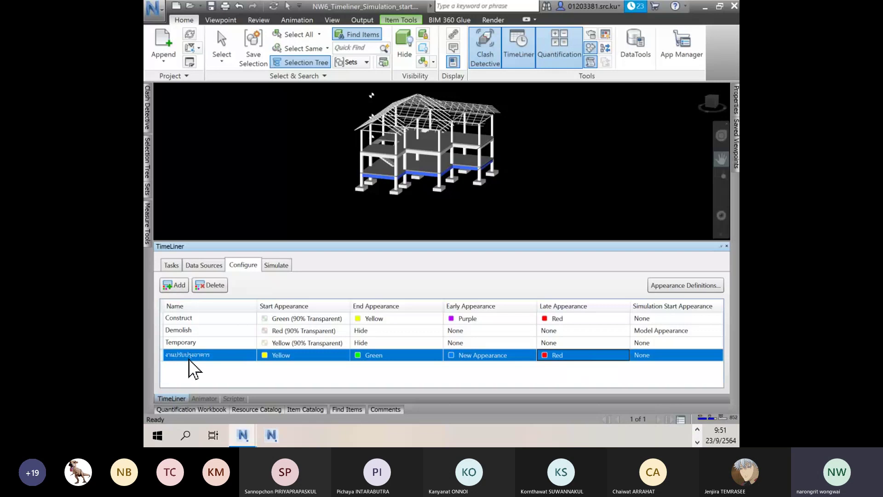
- Assign the งานปรับปรุงอาคาร task type to the first-floor column task
click(174, 267)
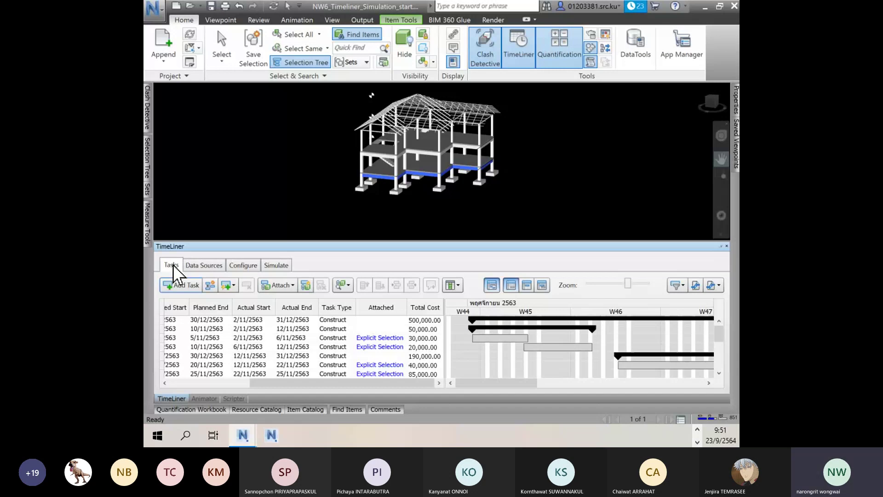
click(277, 365)
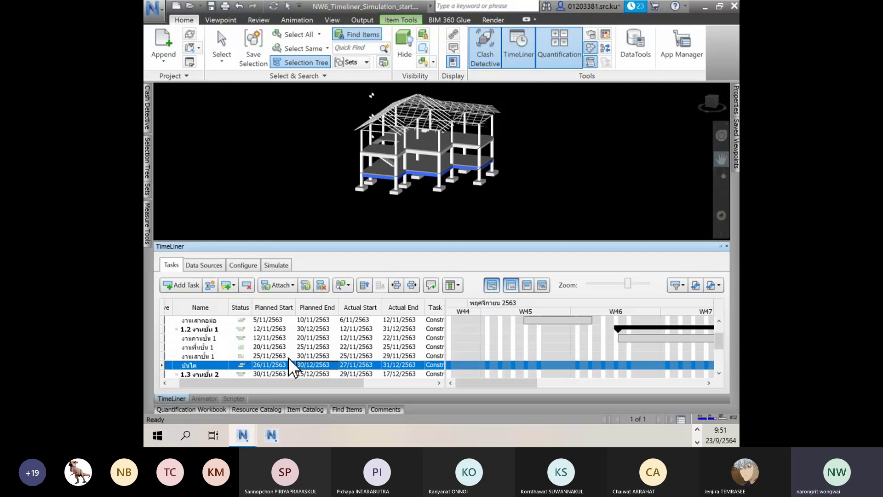
click(208, 358)
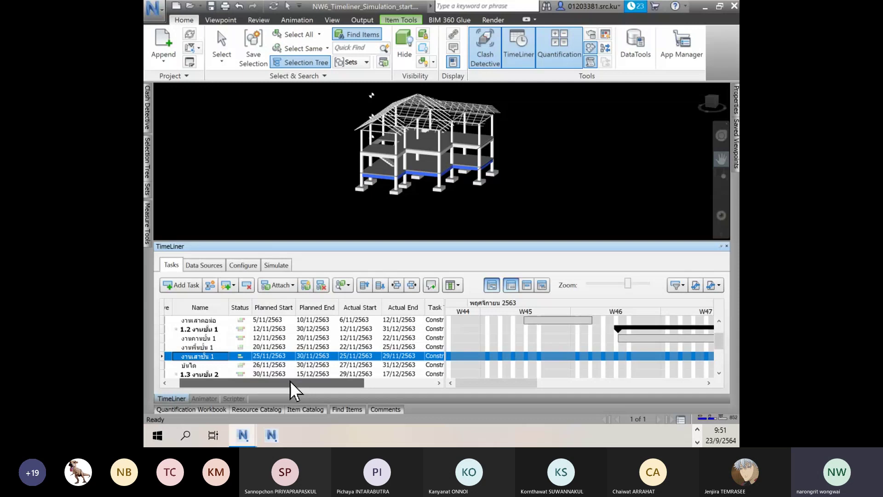
drag(290, 382, 353, 387)
click(385, 409)
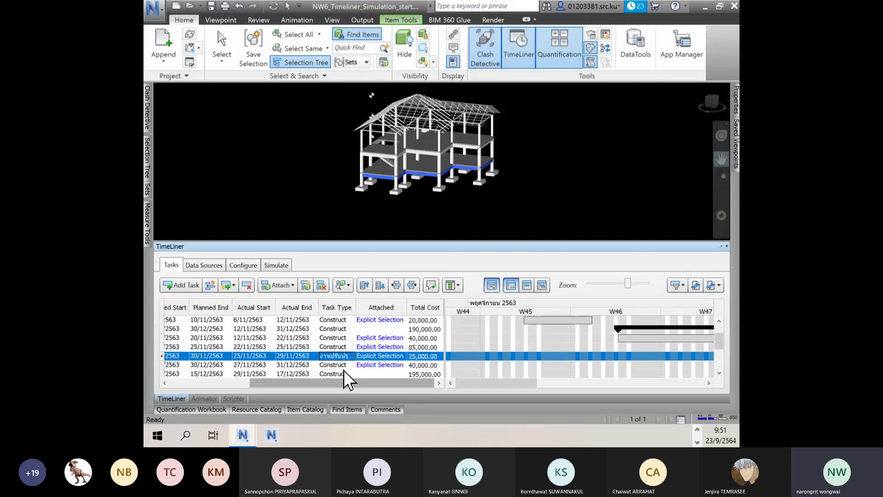
- Check the custom type's entry in the configuration and set the first-floor column task's type back to Construct
key(alt+Down)
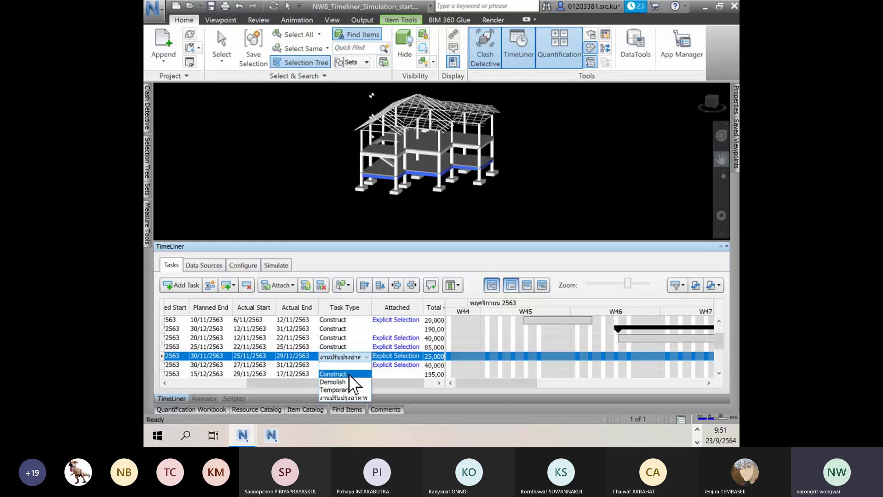
click(235, 265)
click(235, 266)
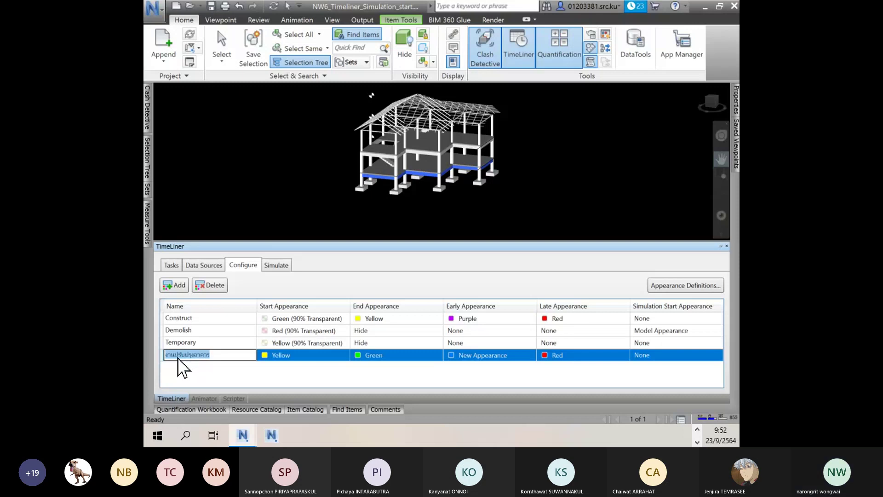
click(171, 265)
click(366, 357)
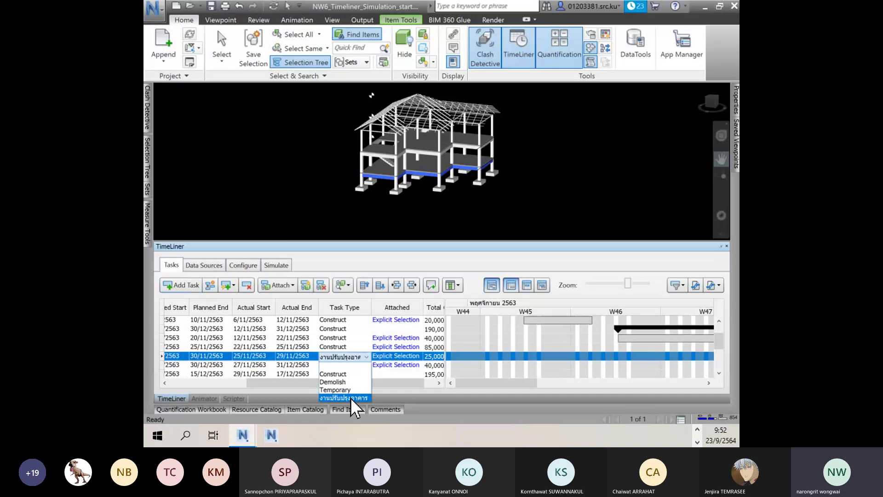
click(332, 374)
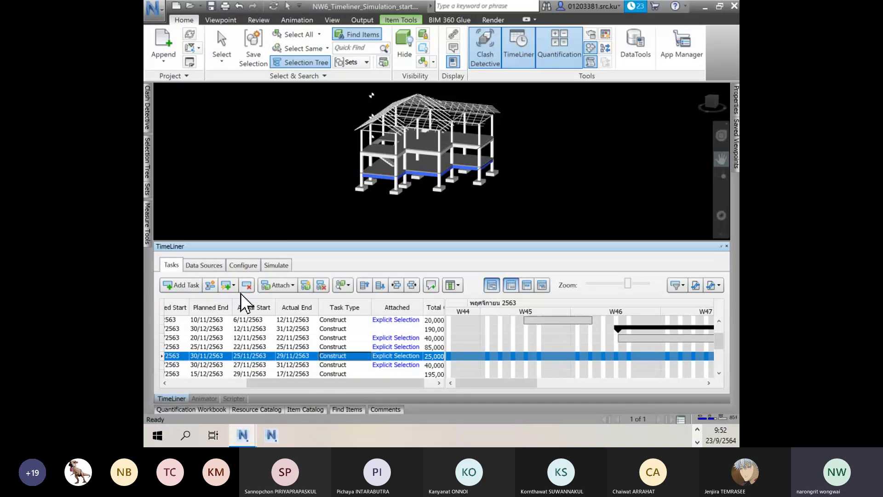
- Open the TimeLiner appearance definitions and add three new appearances to the list
click(241, 267)
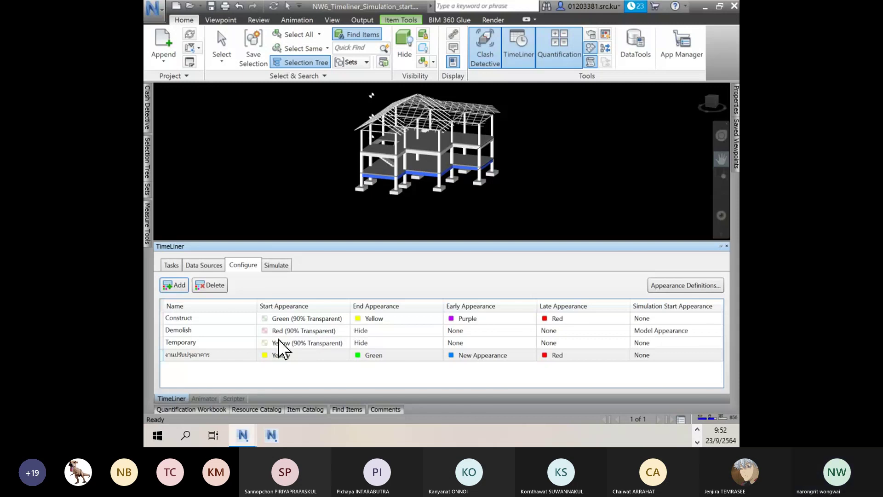
click(665, 289)
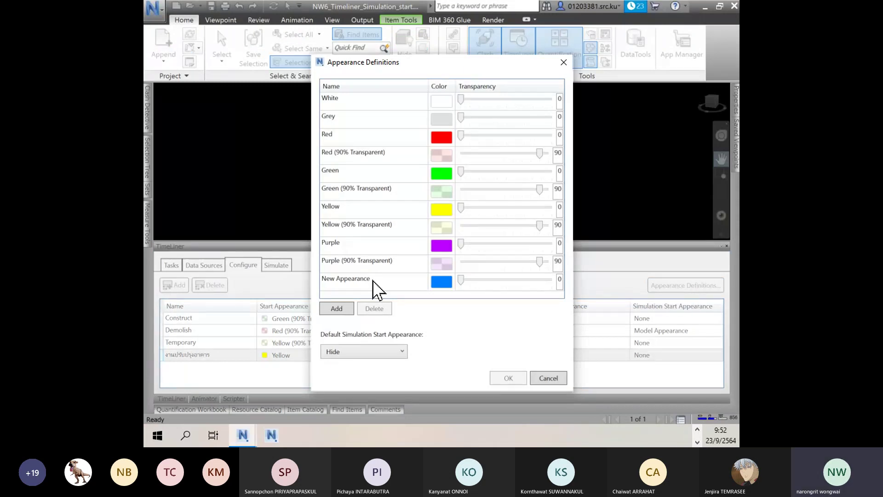
click(339, 309)
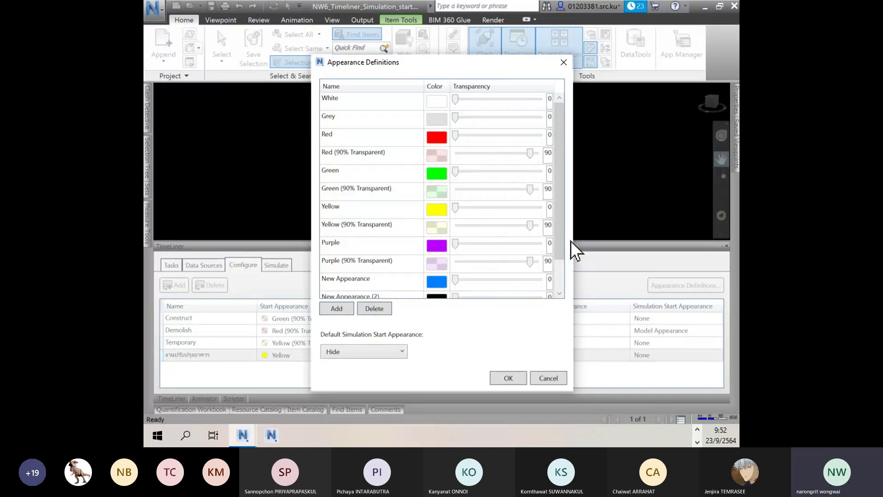
drag(558, 241, 567, 304)
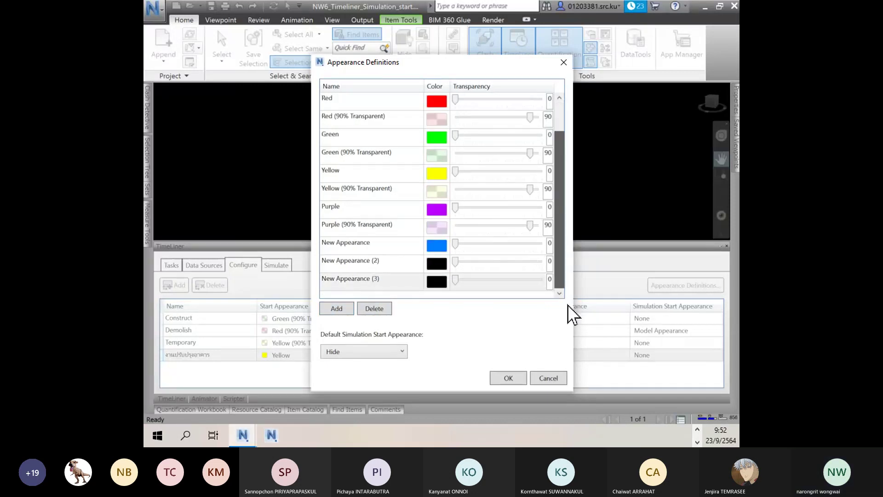
click(349, 315)
- Rename the last new appearance in the list as my color status
click(364, 279)
click(364, 280)
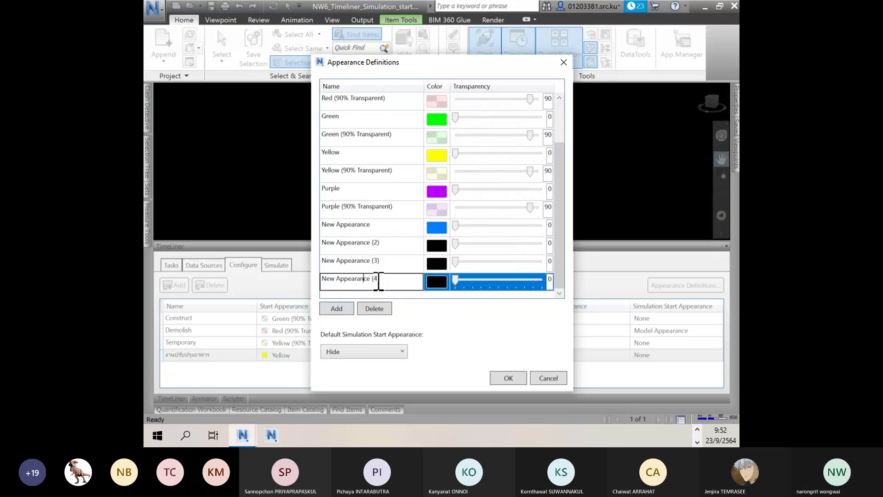
click(378, 279)
key(ctrl+a)
text(ห)
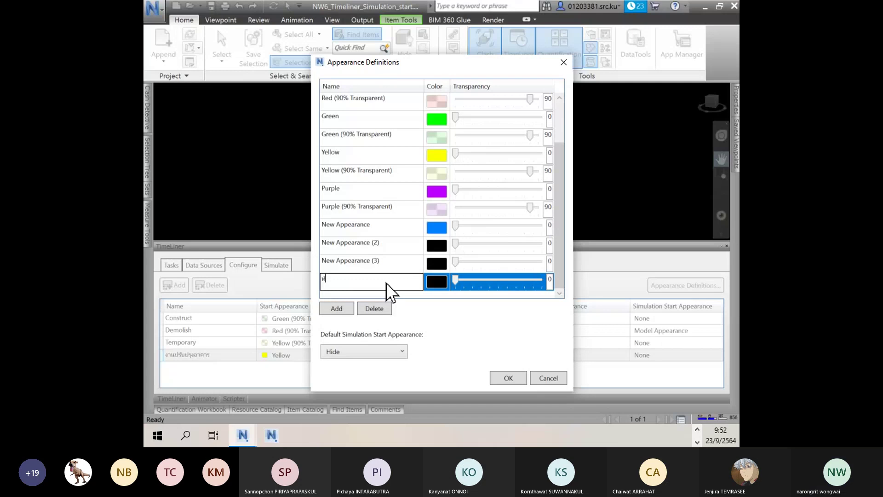
key(BackSpace)
text(my colo)
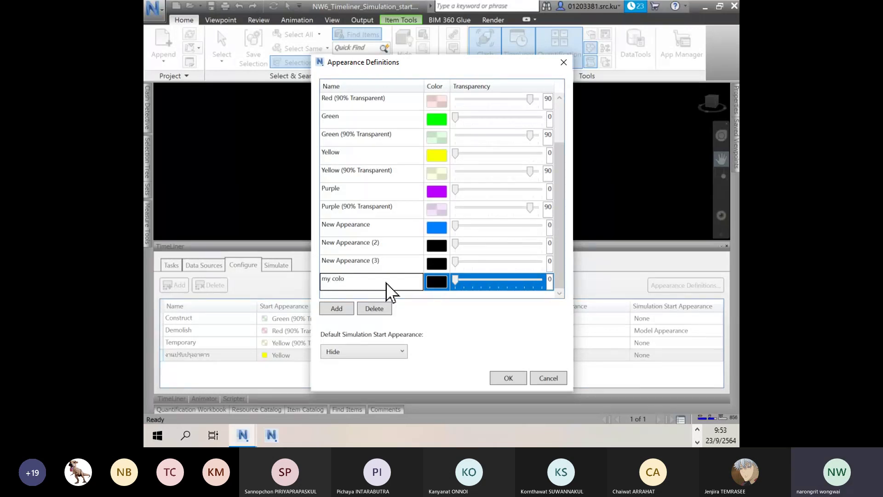
text(r status)
- Set the color of the my color status appearance to dark red from the basic colors
click(438, 285)
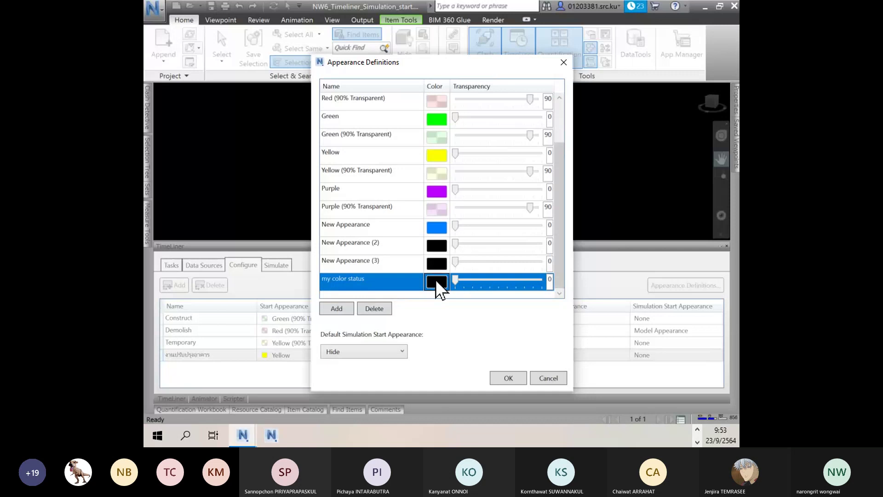
click(435, 268)
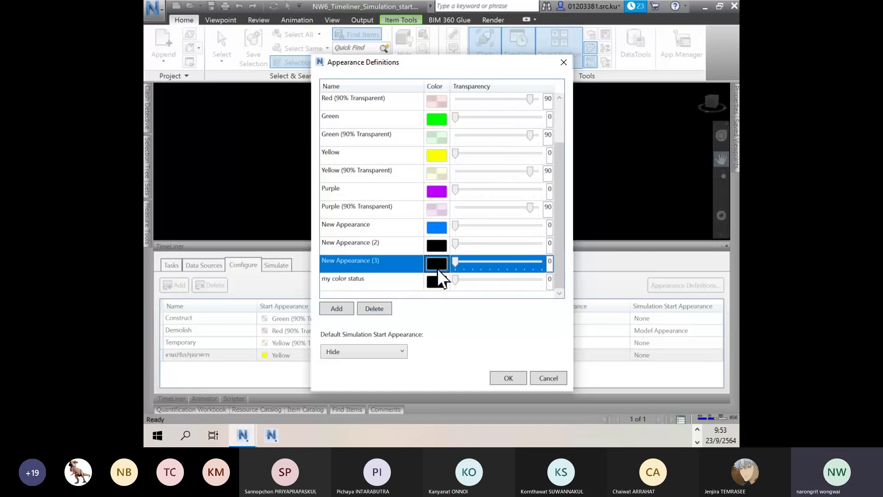
click(438, 280)
click(438, 280)
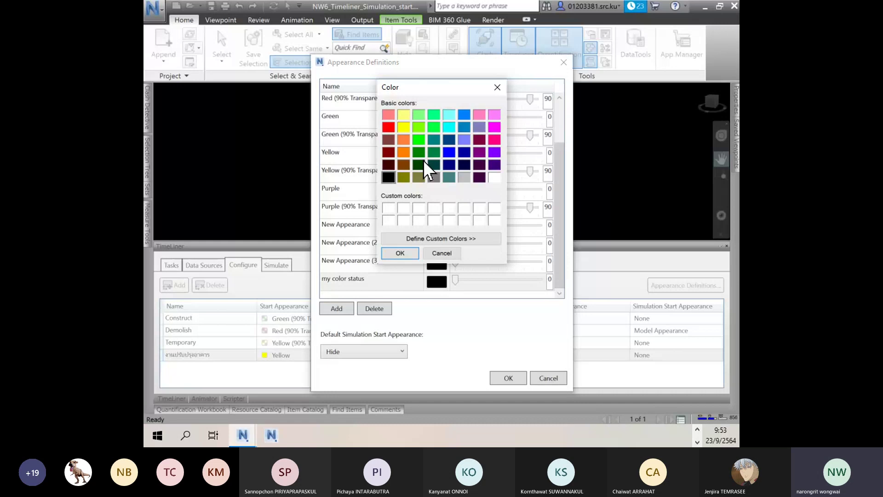
click(388, 152)
click(399, 253)
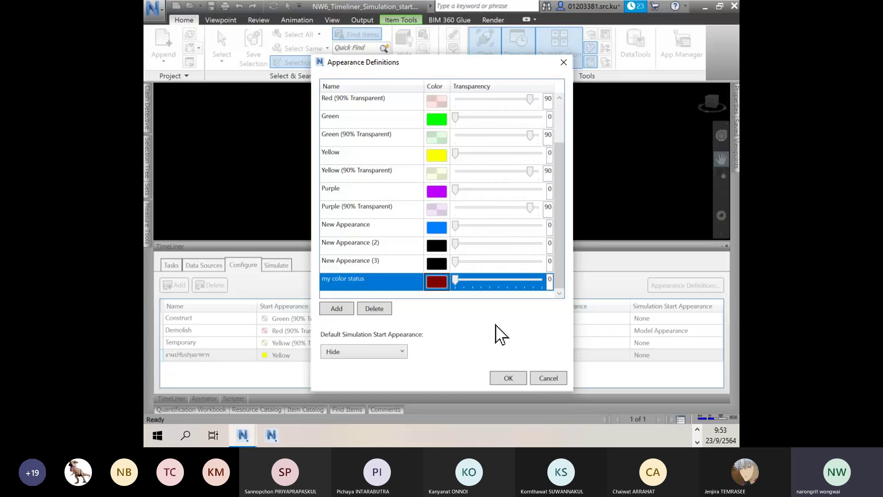
- Delete the leftover New Appearance entries and add one fresh appearance below my color status
click(365, 245)
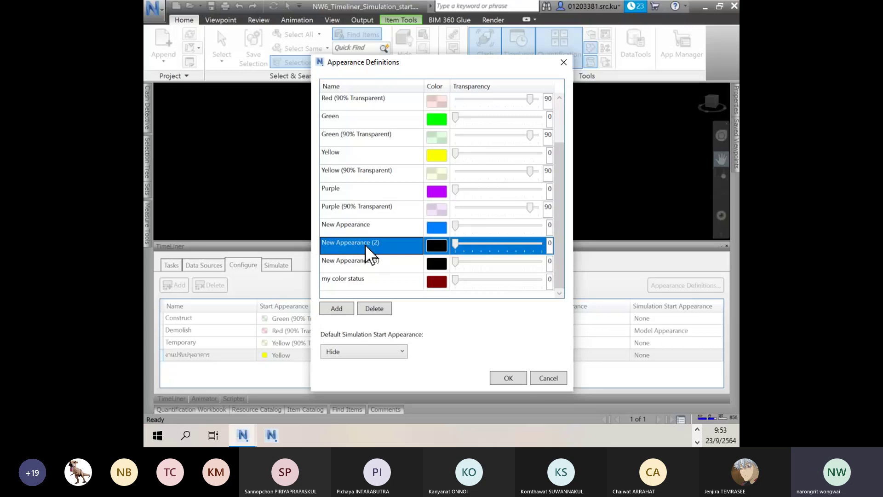
click(374, 309)
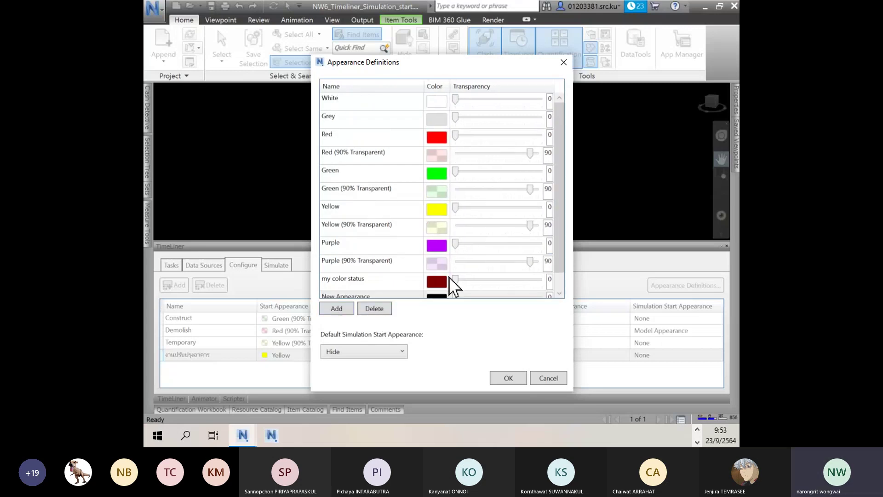
scroll(562, 263, down, 1)
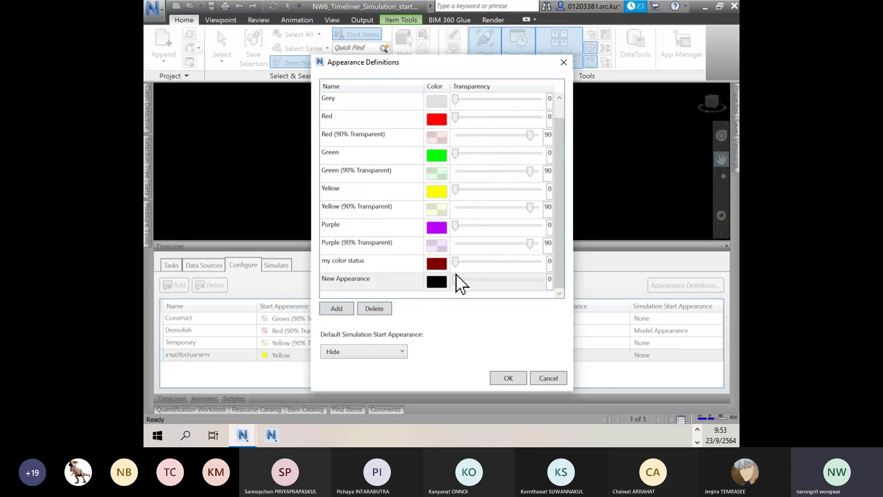
- Rename the fresh appearance as new color status
click(457, 274)
click(364, 277)
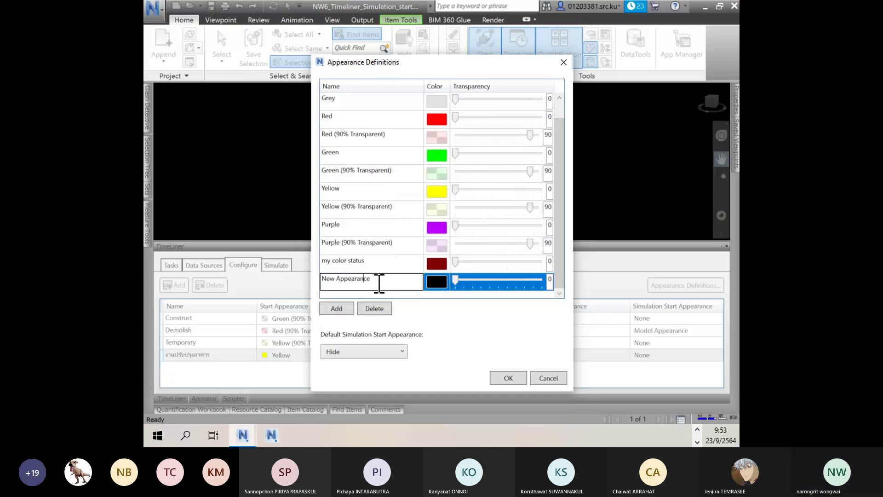
key(ctrl+a)
text(new color statu)
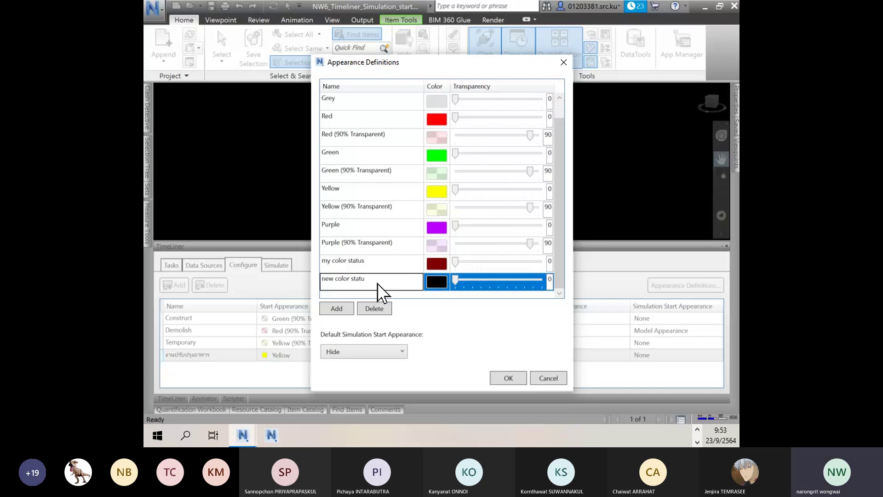
text(s)
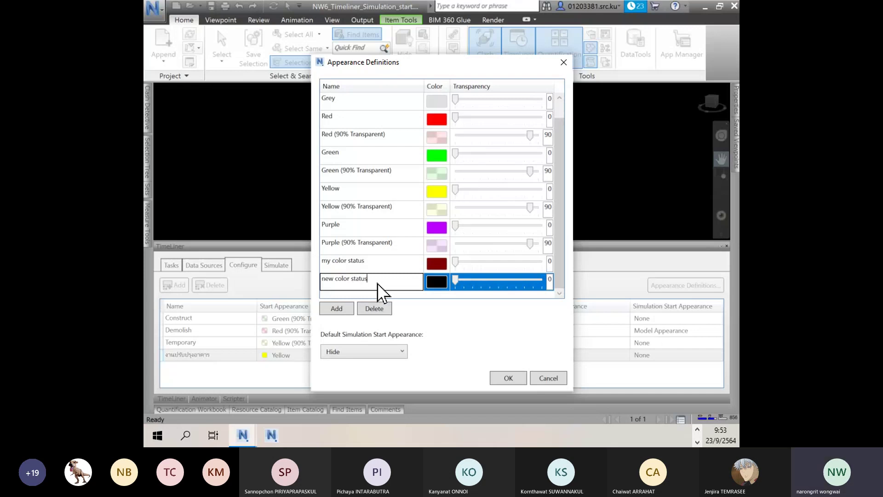
- Set the color of the new color status appearance to blue from the basic colors
click(439, 282)
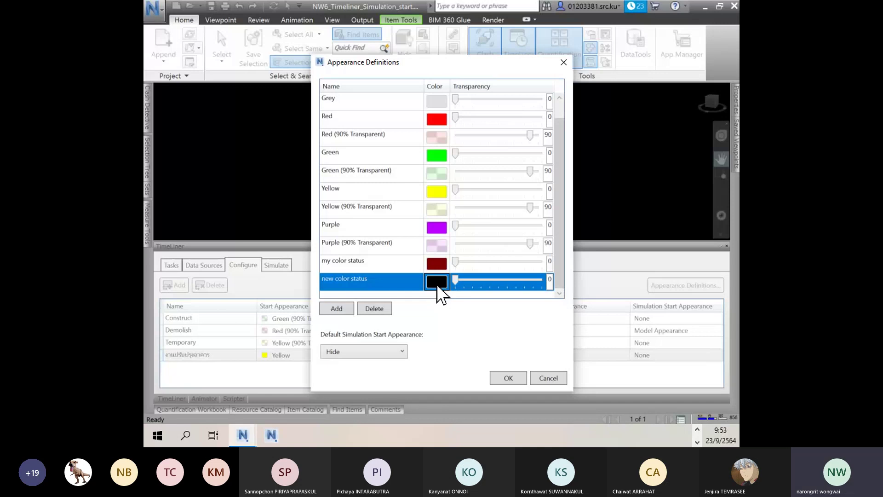
click(437, 284)
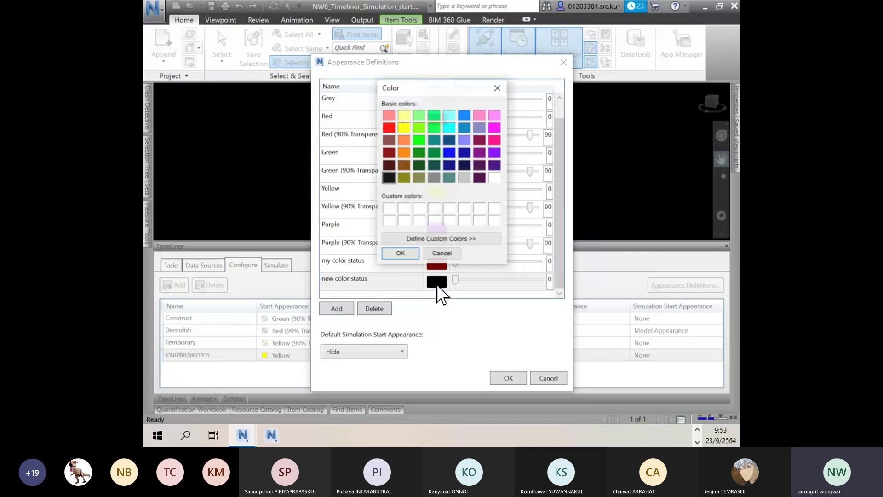
click(449, 152)
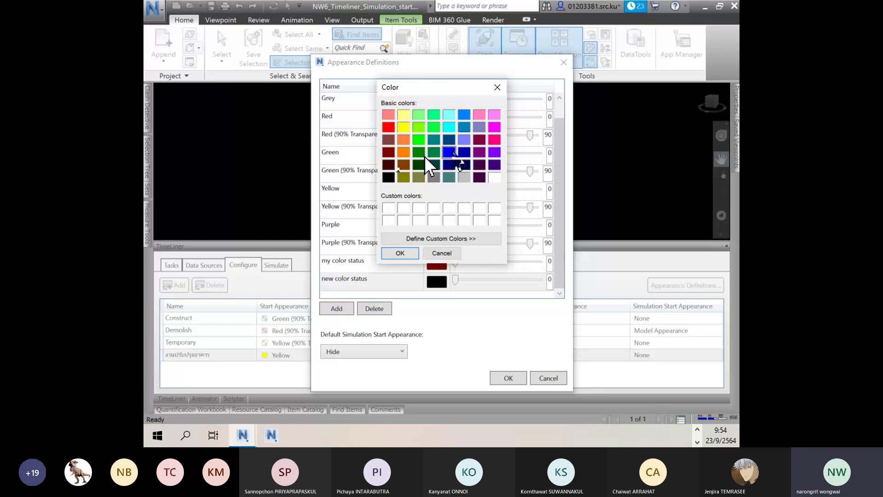
key(Return)
- Set the transparency of the new color status appearance to 30
drag(456, 279, 459, 278)
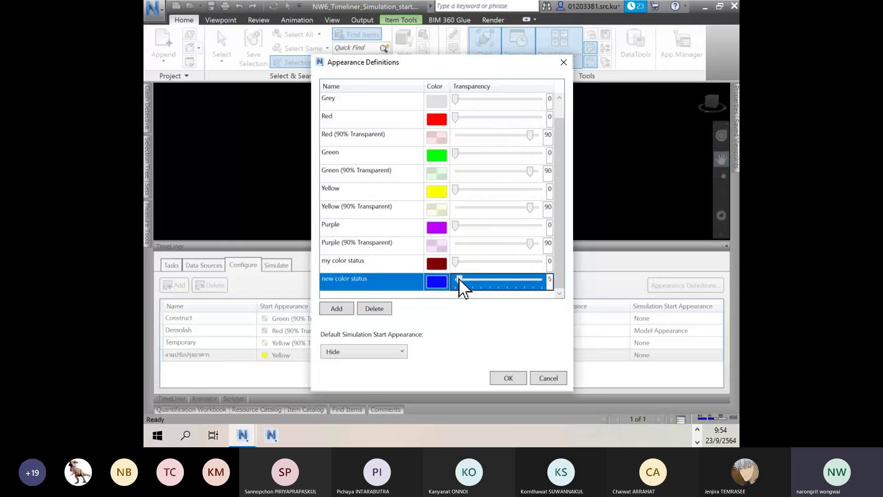
mouse_move(459, 278)
mouse_down()
mouse_move(531, 282)
mouse_move(455, 278)
mouse_up()
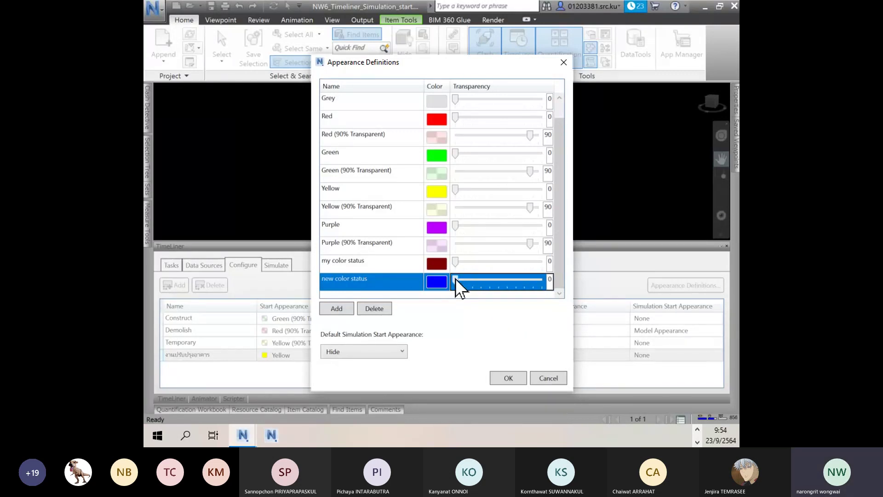
click(549, 279)
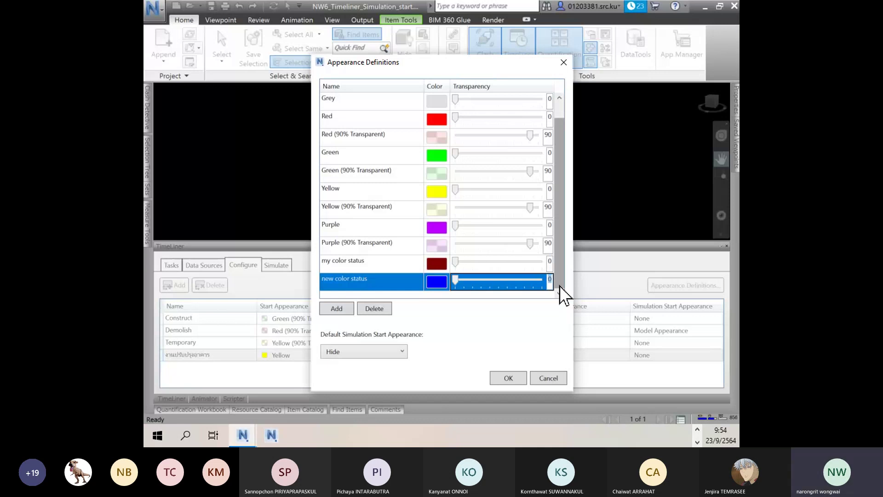
text(30)
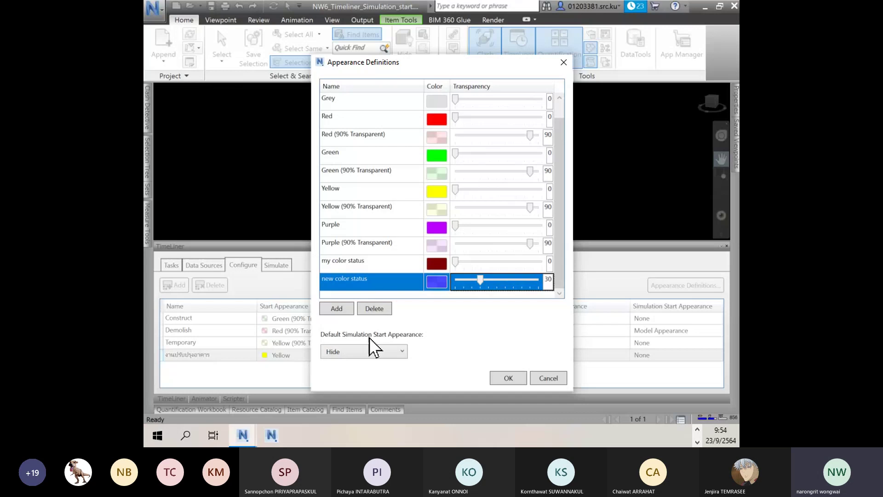
- Try Red as the default simulation start appearance and set it back to Hide
click(404, 351)
click(406, 353)
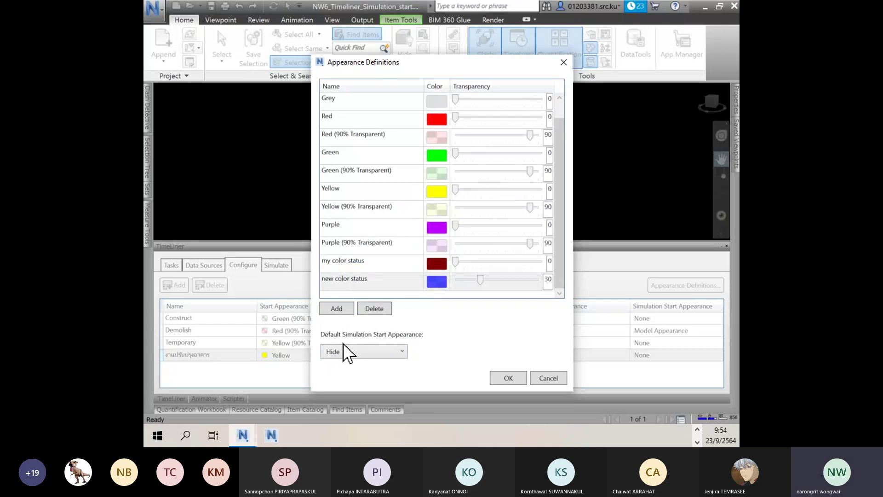
click(399, 352)
click(366, 233)
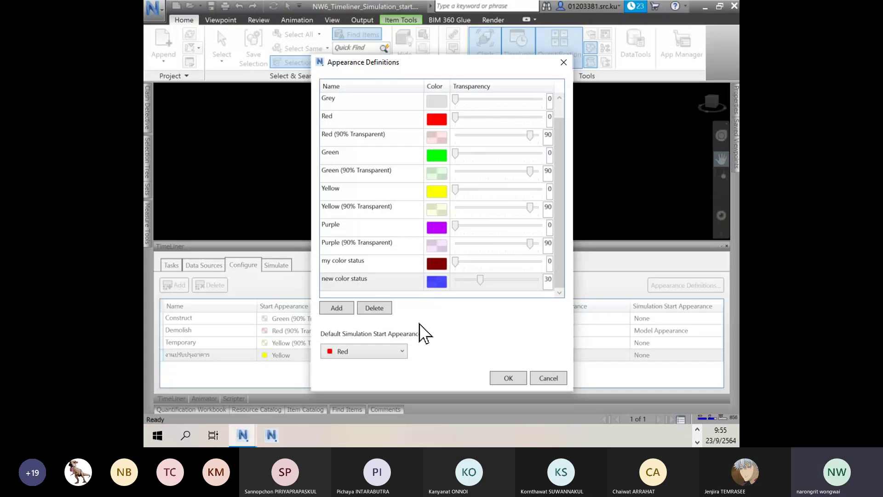
click(403, 353)
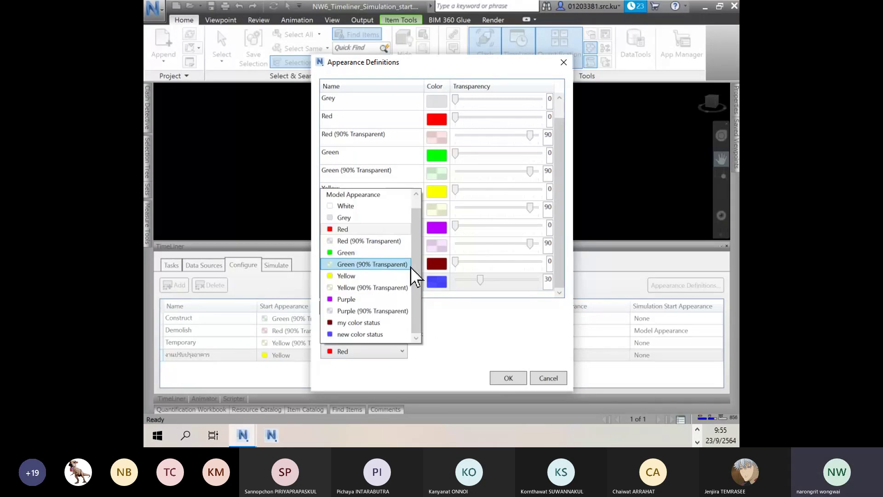
scroll(410, 266, up, 1)
click(363, 194)
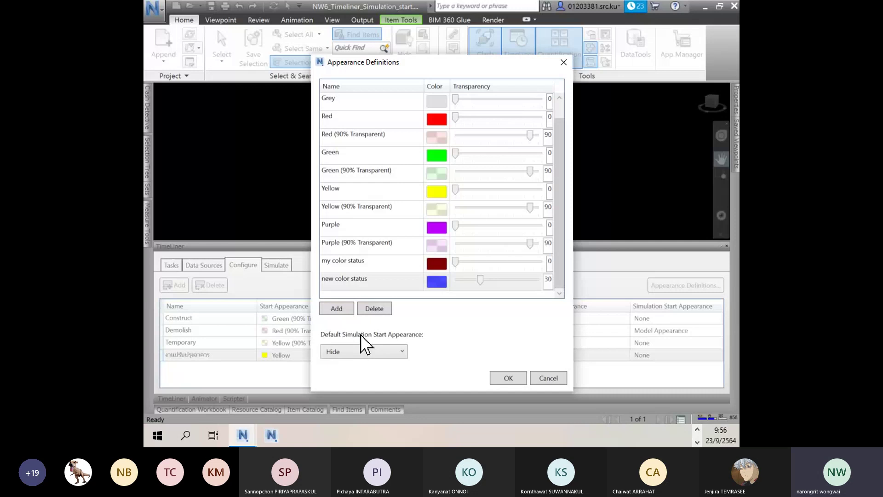
- Set the default simulation start appearance to Red again
click(396, 354)
click(402, 353)
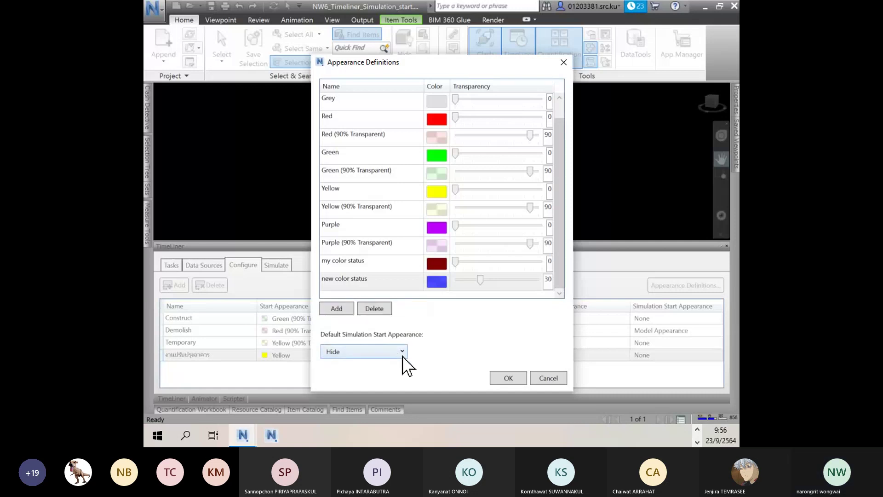
click(402, 354)
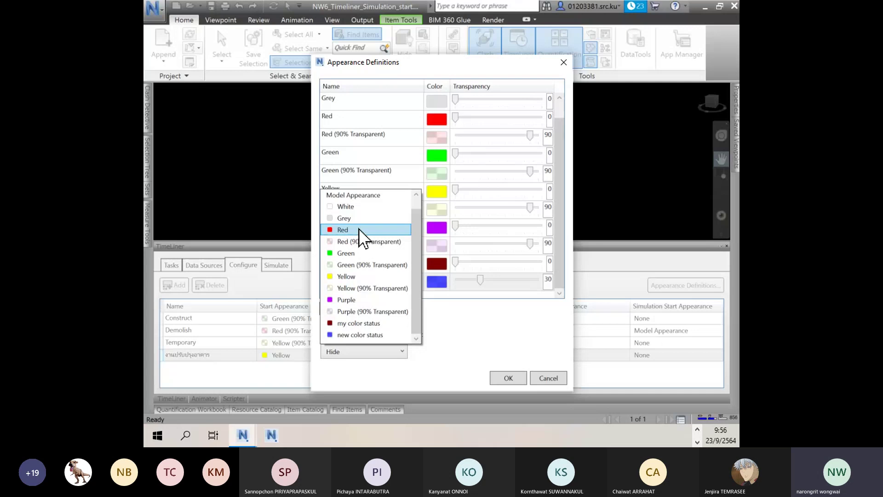
click(359, 229)
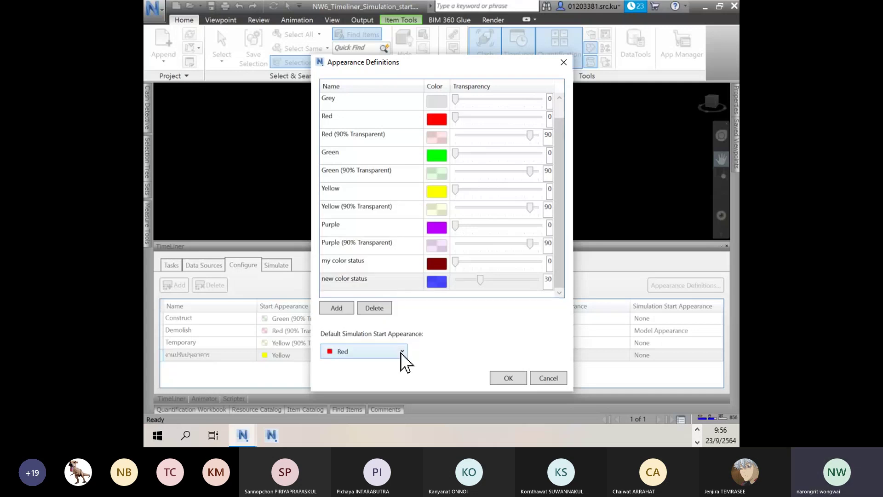
- Return the default simulation start appearance to Hide and accept the appearance definitions
click(400, 352)
click(401, 352)
click(402, 352)
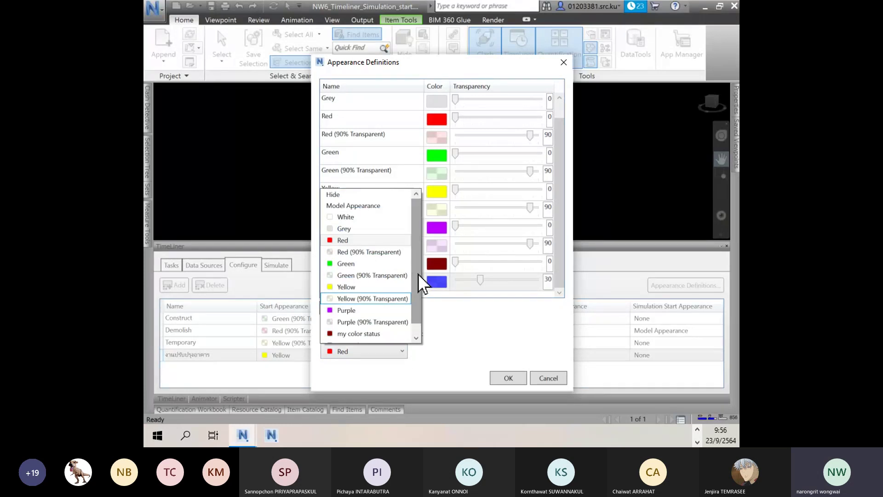
click(345, 195)
click(509, 378)
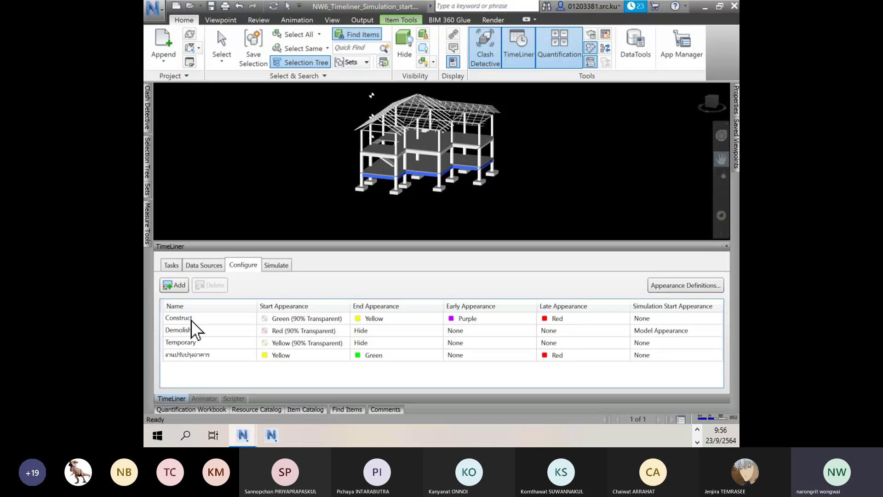
- Check the task types in the TimeLiner task list and set the Construct type's start appearance to Green
click(172, 265)
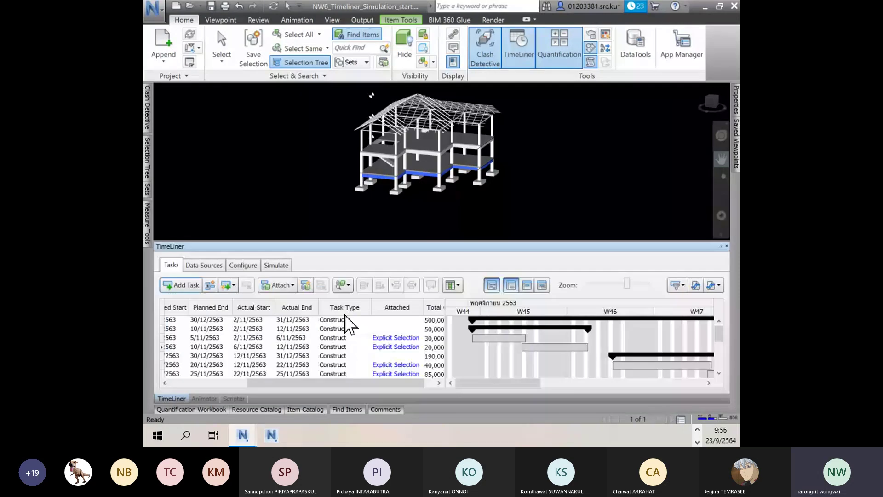
click(252, 267)
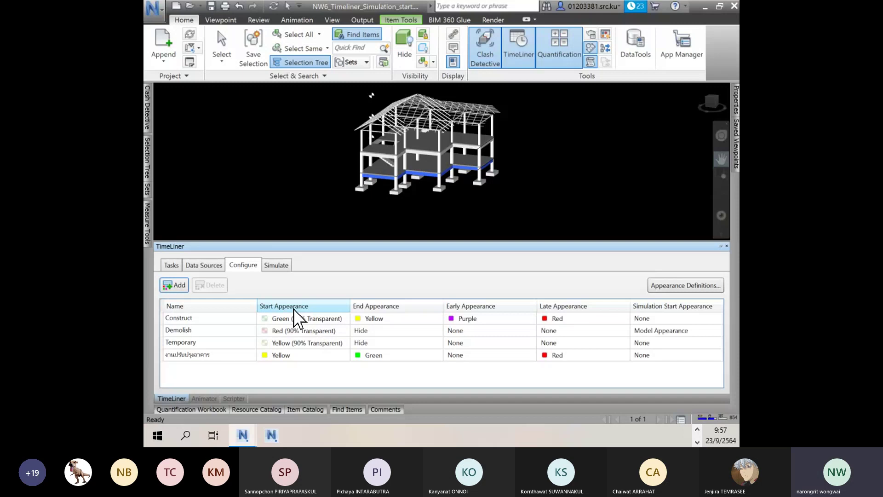
click(340, 321)
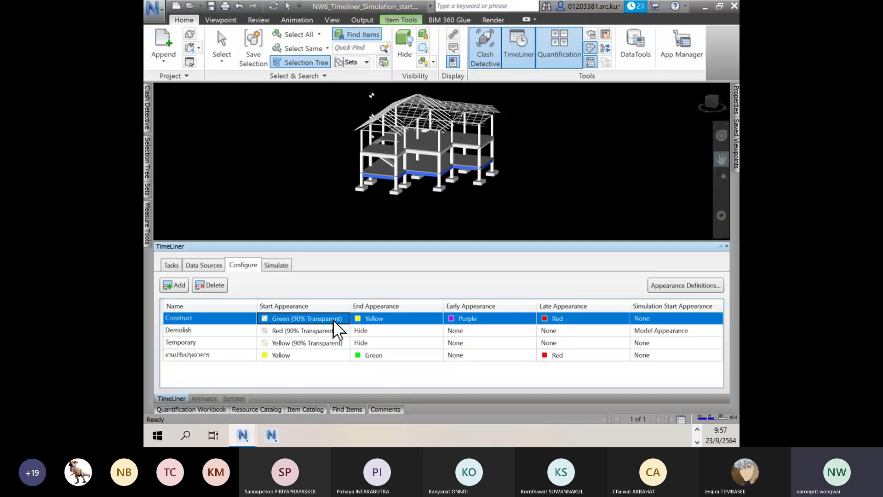
click(333, 319)
click(283, 325)
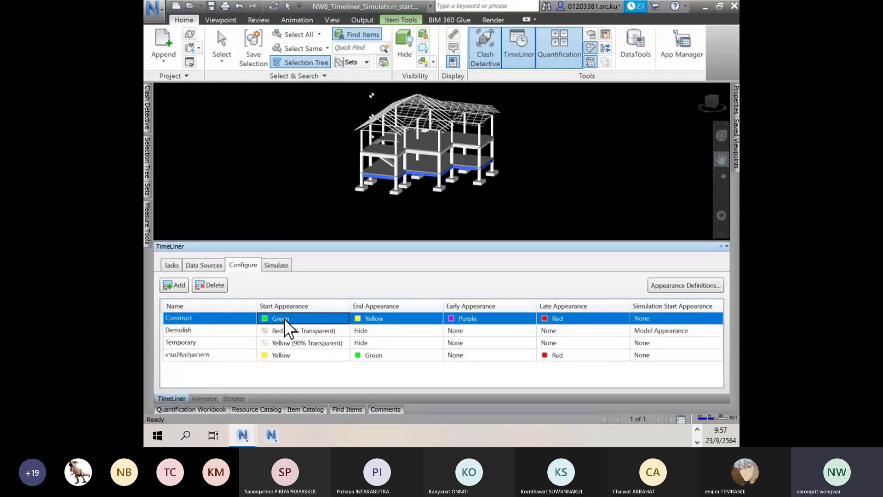
- Review the end and early appearances configured for the Construct task type
click(395, 321)
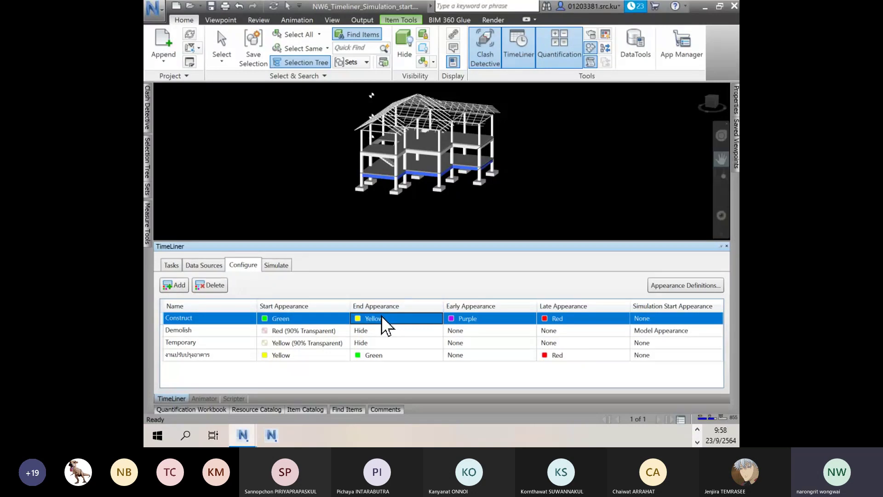
click(479, 319)
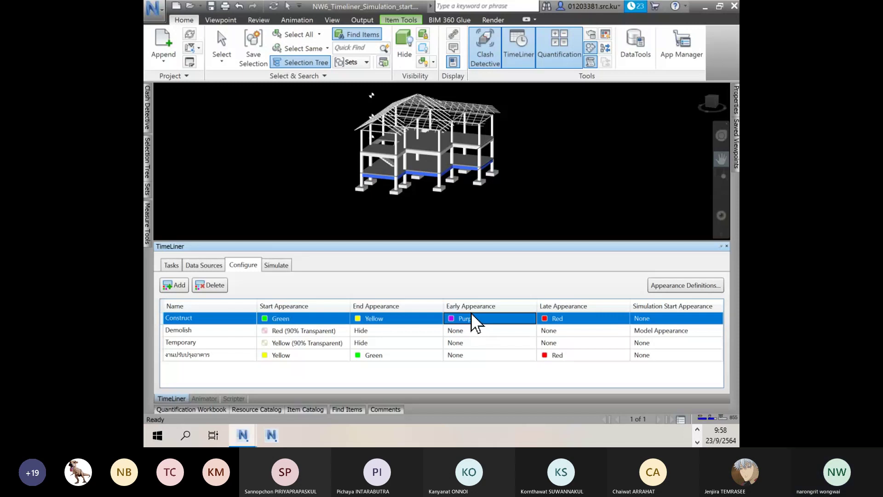
- Review the early, late and simulation start appearances configured for the Construct task type
click(530, 319)
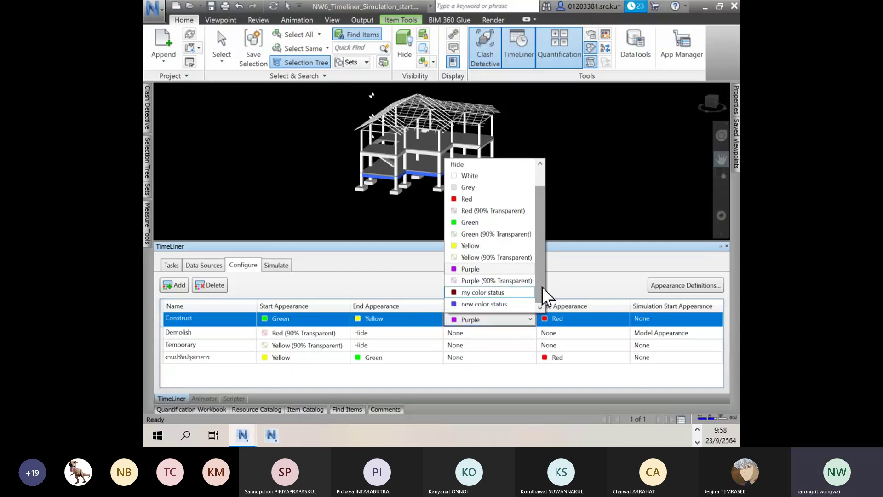
click(512, 321)
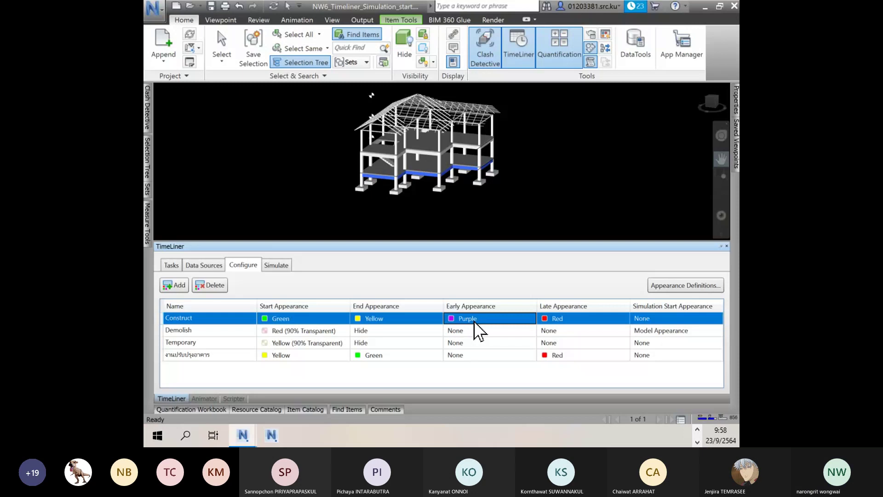
click(574, 316)
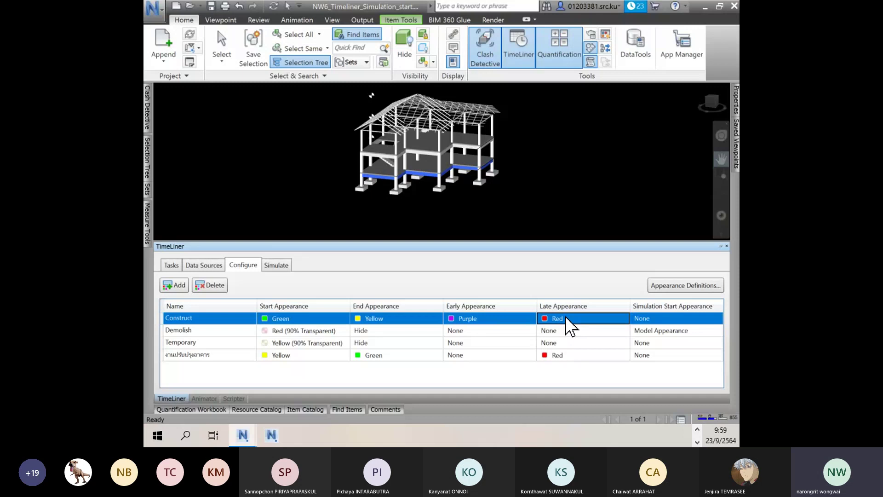
click(673, 317)
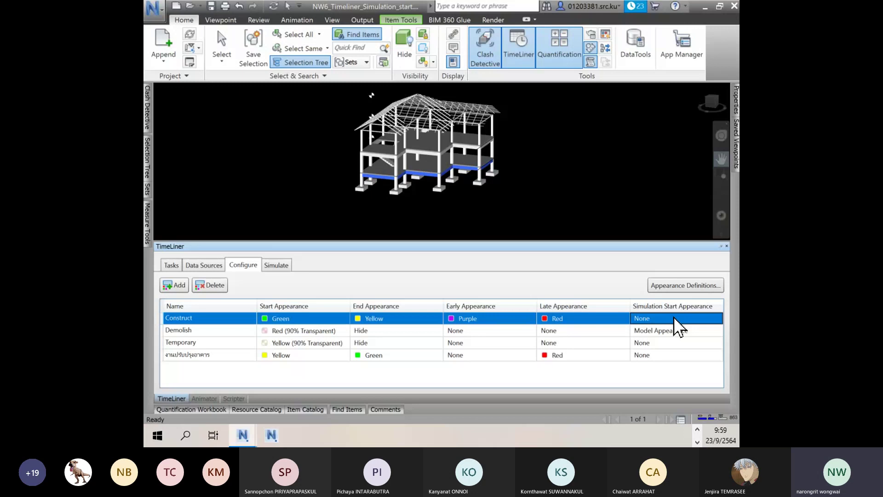
- Try out a new orange appearance definition with some transparency and delete it again
click(686, 285)
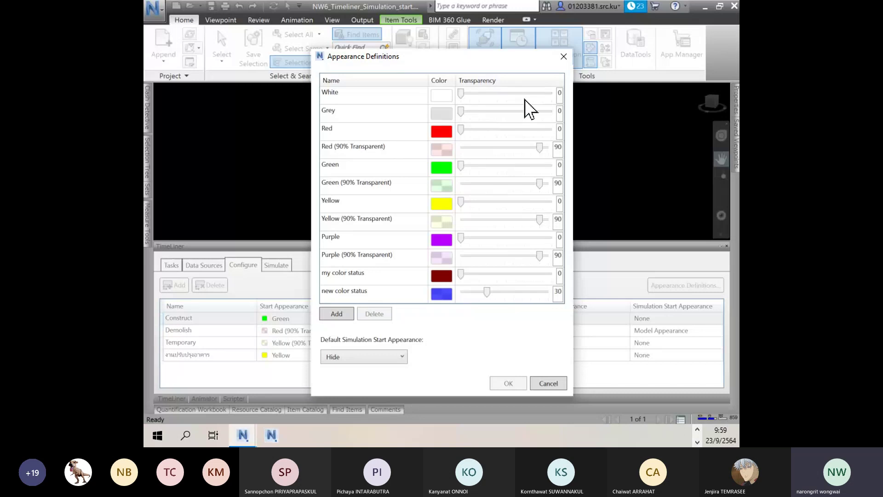
click(337, 314)
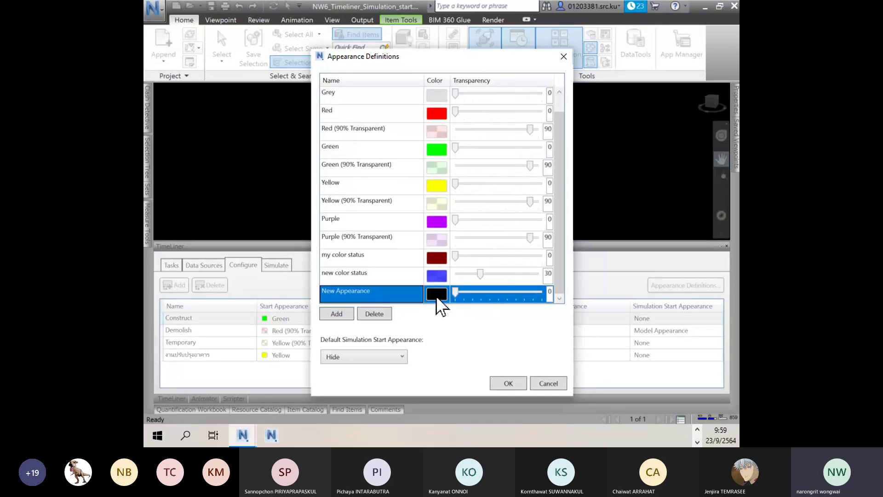
click(436, 295)
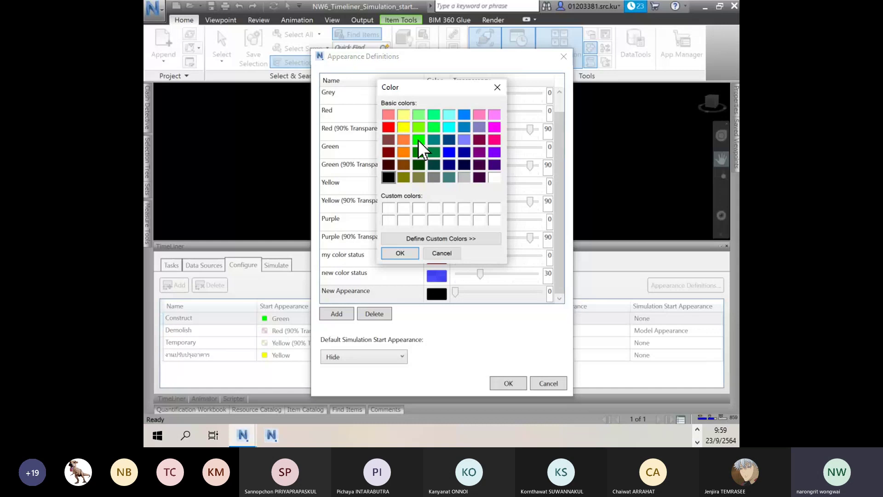
click(403, 140)
click(407, 252)
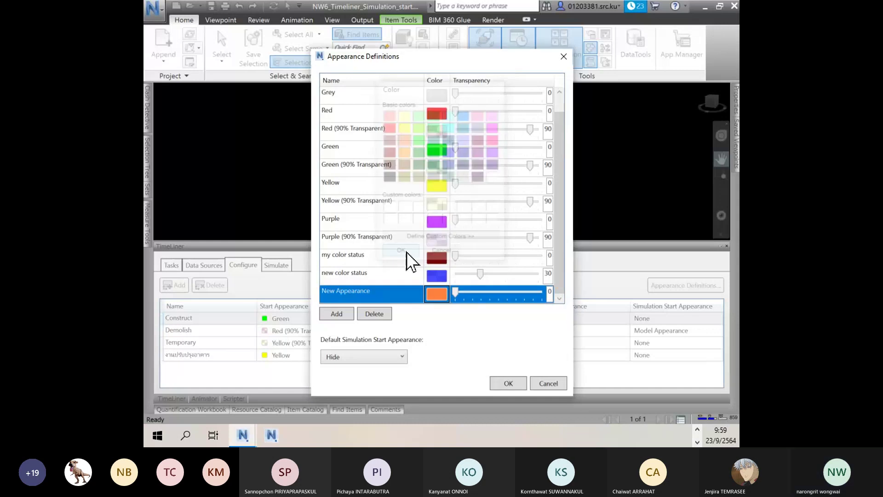
drag(458, 294, 489, 295)
key(Delete)
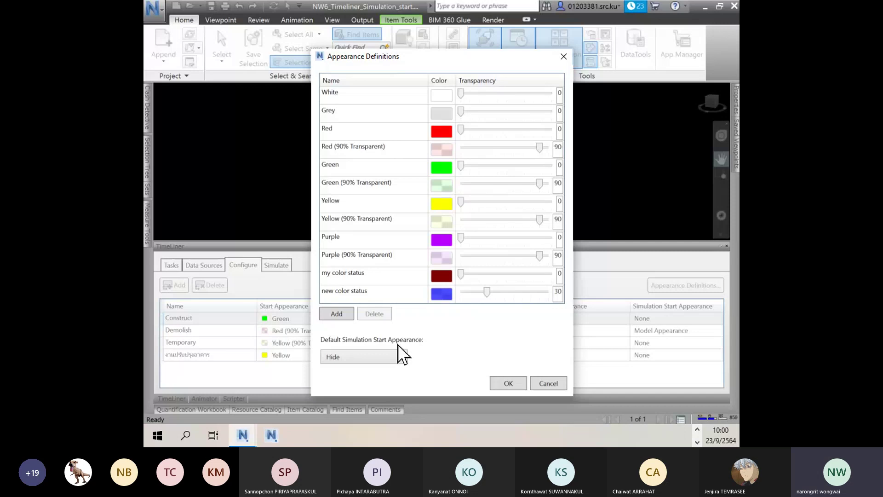
- Choose Hide as the default simulation start appearance and accept the appearance definitions
click(377, 357)
scroll(417, 241, up, 1)
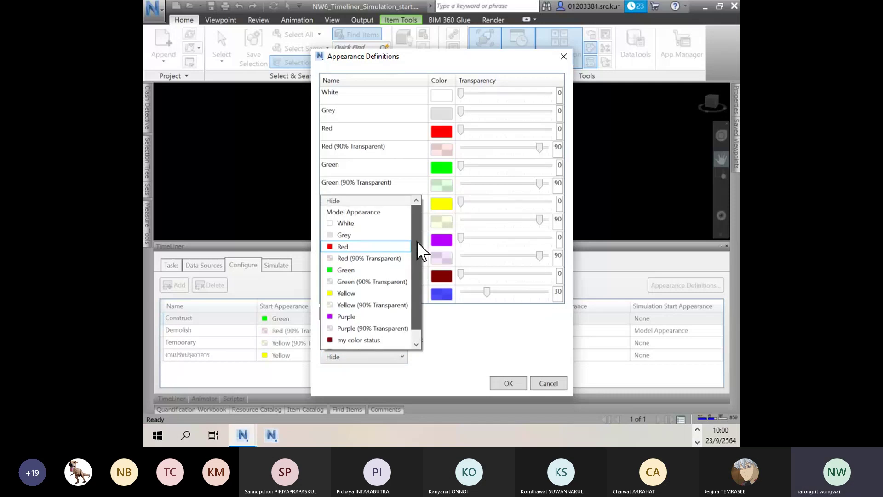
click(332, 200)
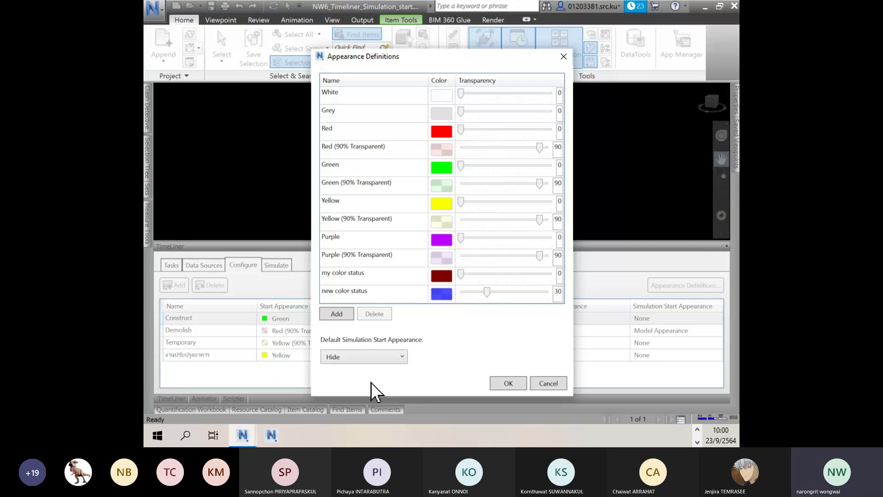
click(497, 384)
- Delete the custom task type งานปรับปรุงอาคาร from the TimeLiner configuration
click(207, 355)
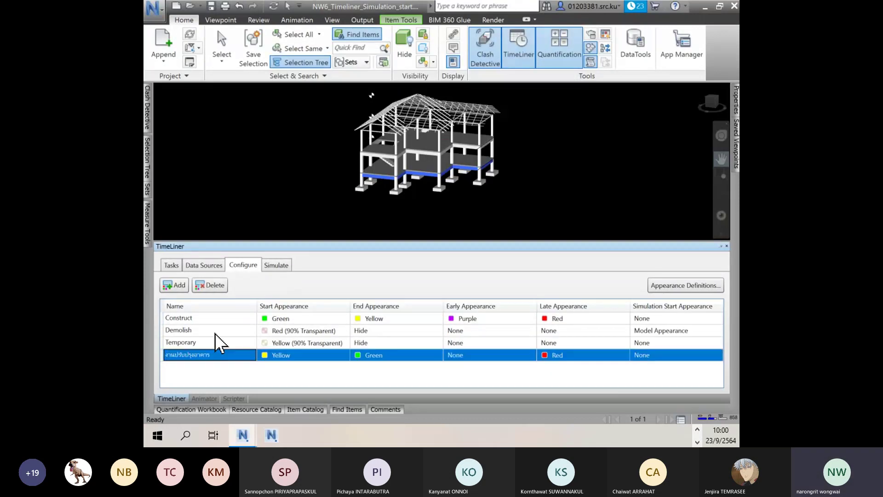
click(214, 285)
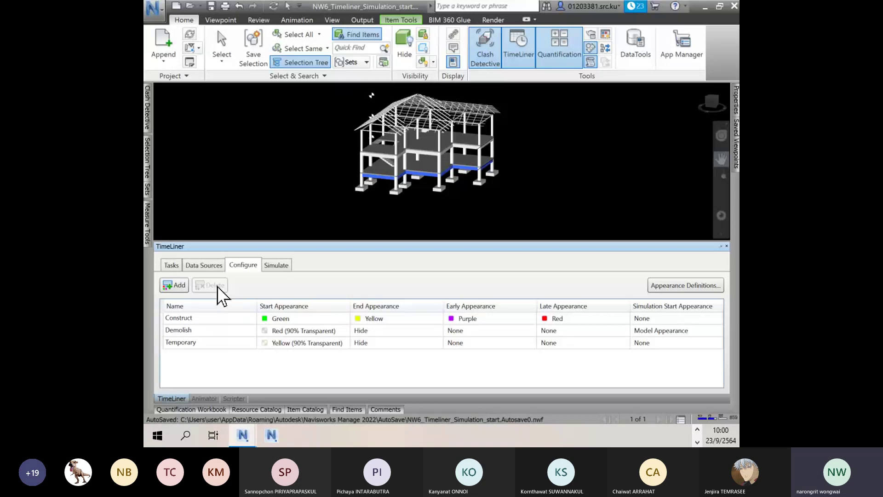
- Open the TimeLiner simulation and enlarge its window and task table to show the columns through Task Type
click(278, 266)
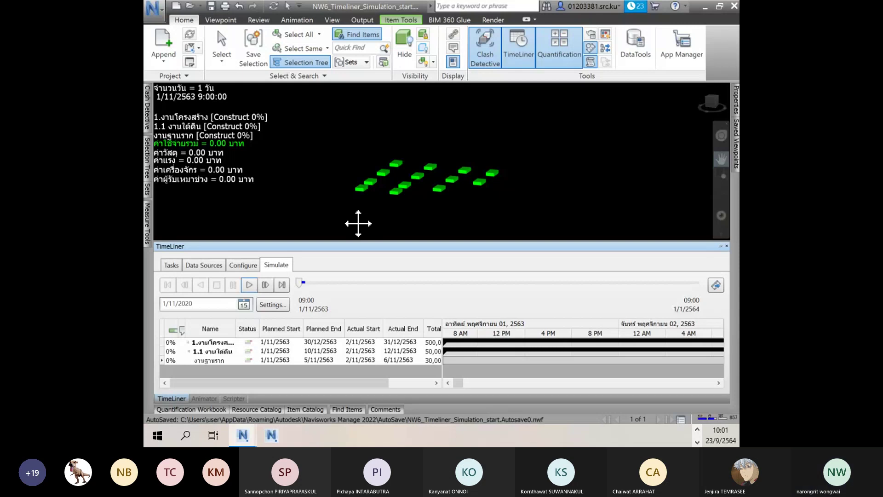
drag(442, 241, 441, 211)
drag(235, 328, 257, 298)
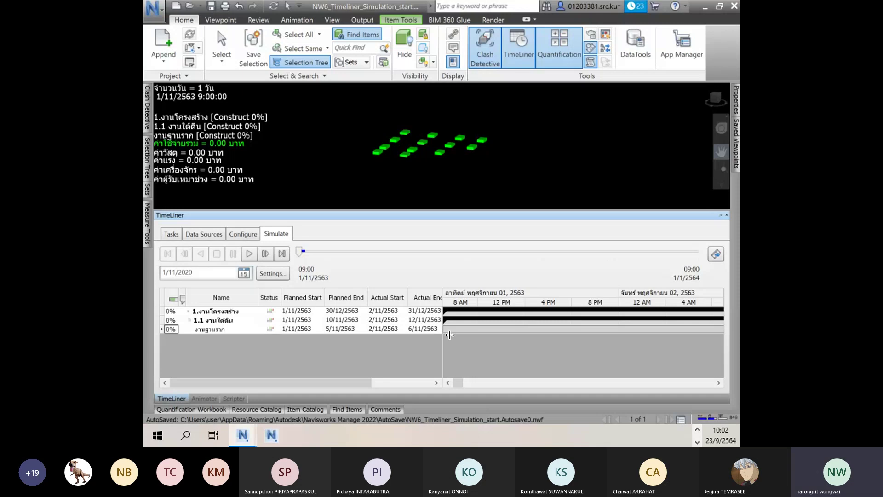
drag(450, 335, 532, 335)
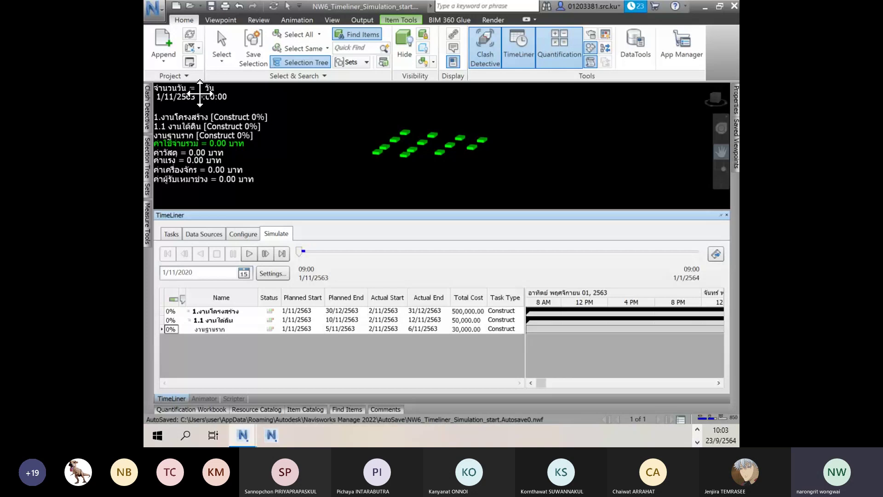
- Select the model items attached to the งานฐานราก task and view them in the simulation
key(ctrl+1)
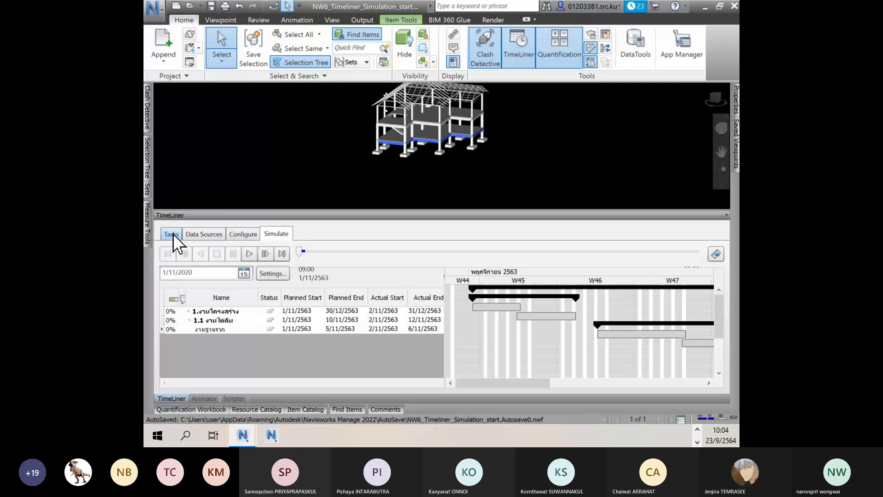
click(172, 233)
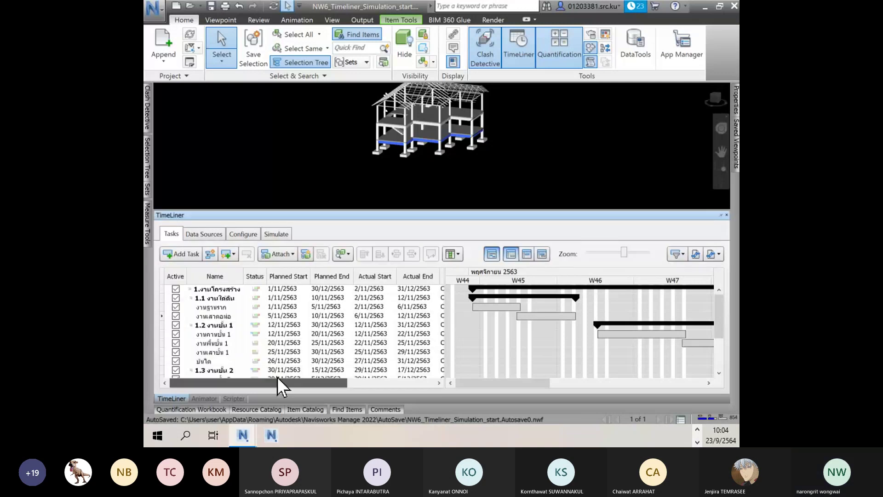
click(445, 343)
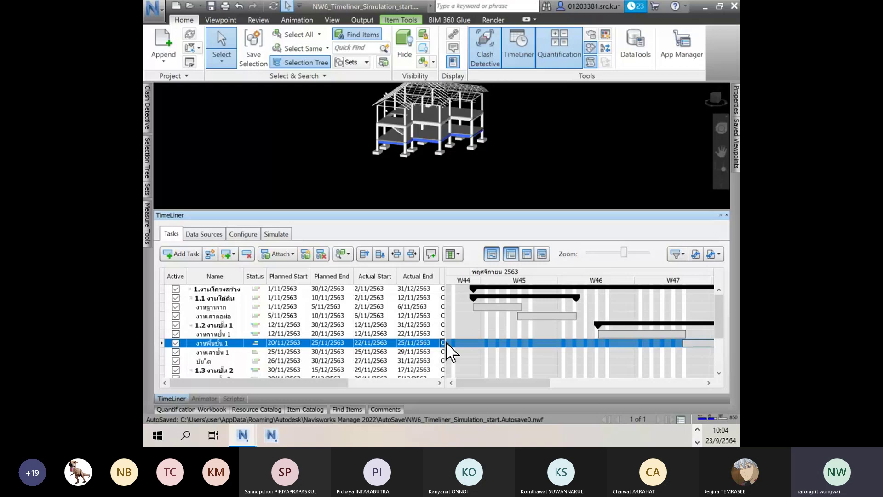
drag(446, 342, 504, 332)
click(465, 306)
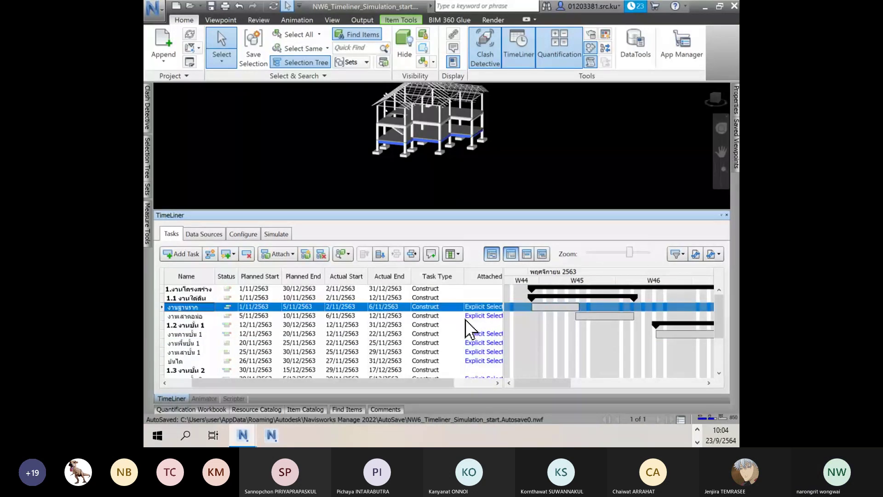
scroll(455, 316, right, 2)
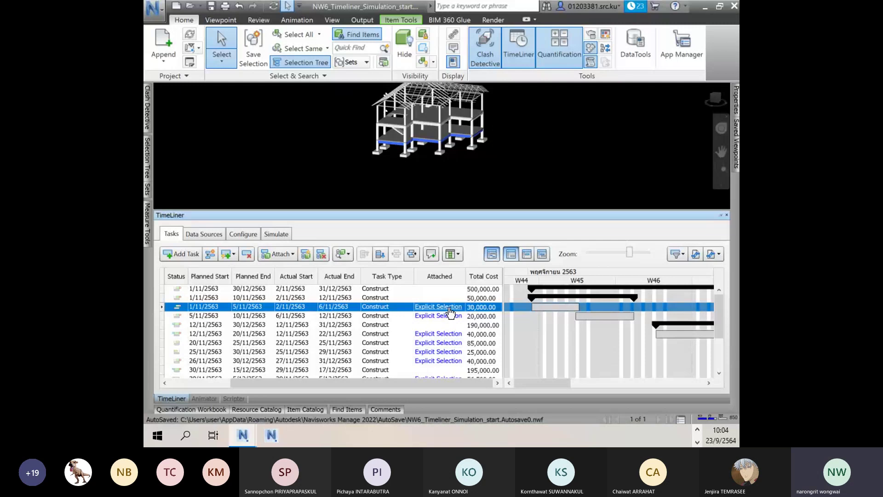
click(449, 309)
click(276, 234)
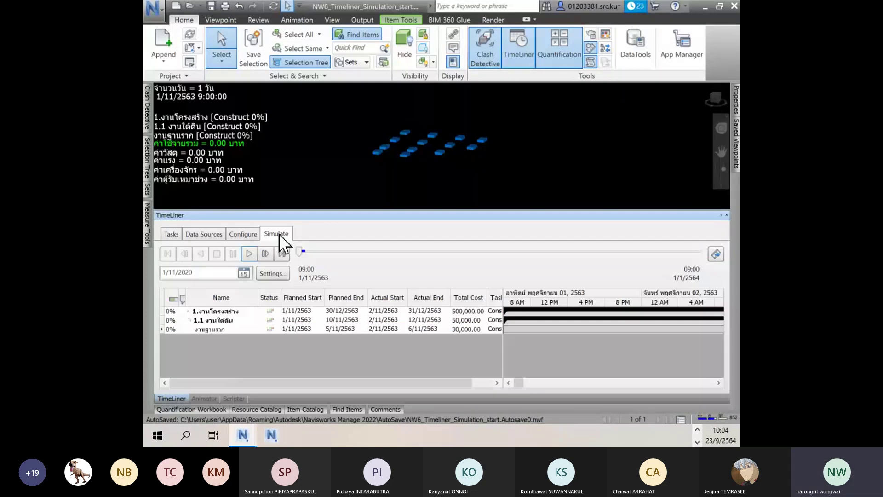
- Compare the simulated appearance of the งานฐานราก items with the start appearance configured for the Construct task type
click(297, 329)
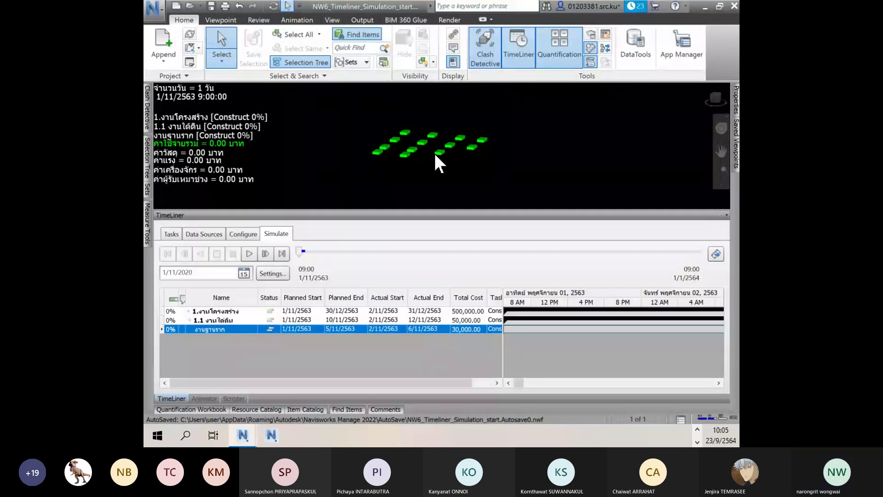
click(247, 233)
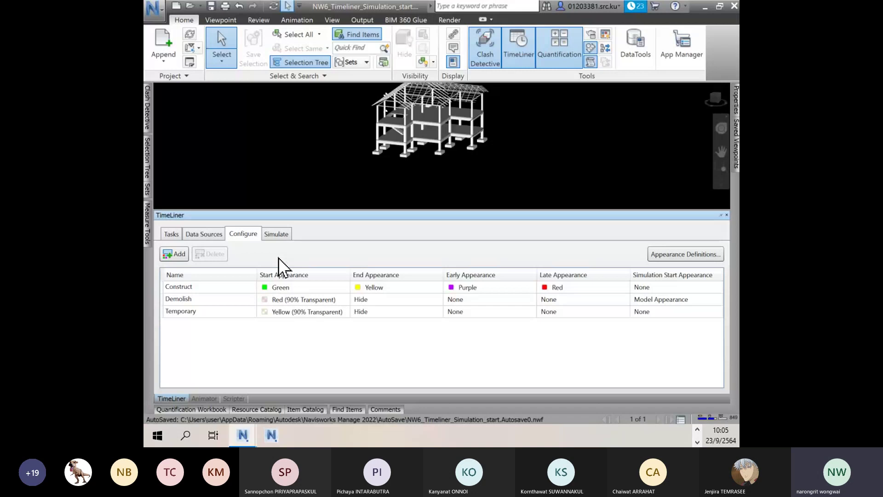
click(277, 235)
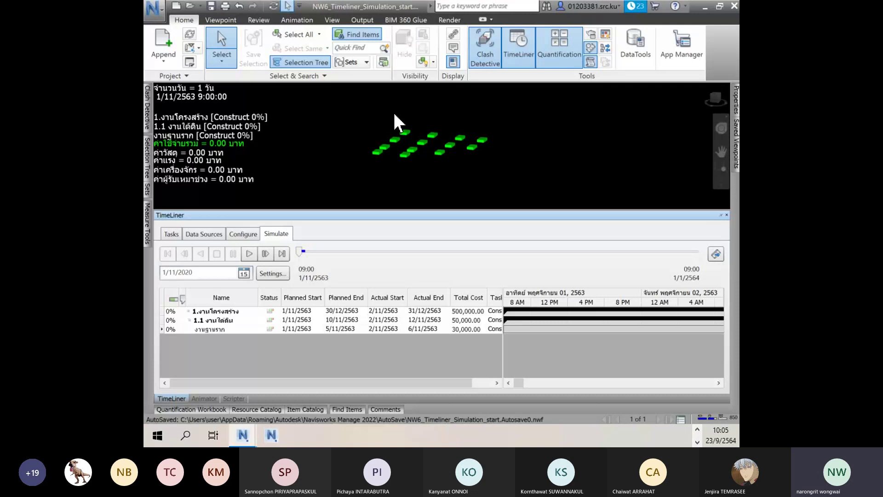
click(243, 233)
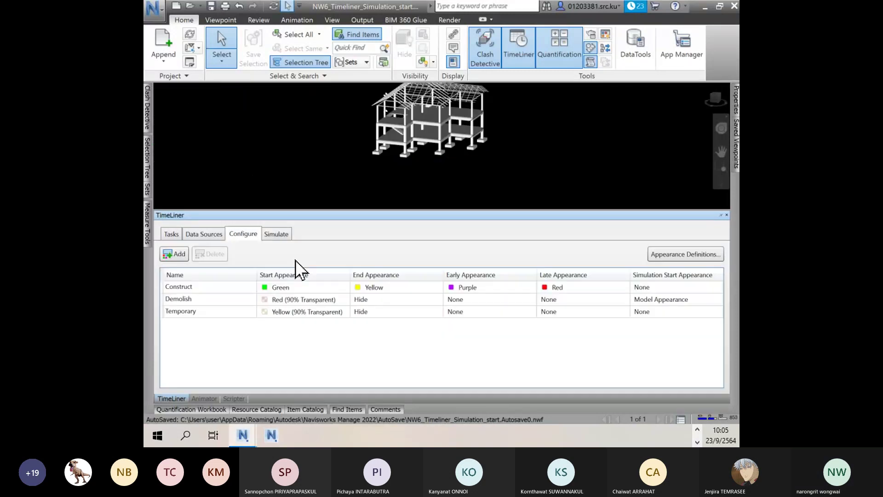
click(277, 233)
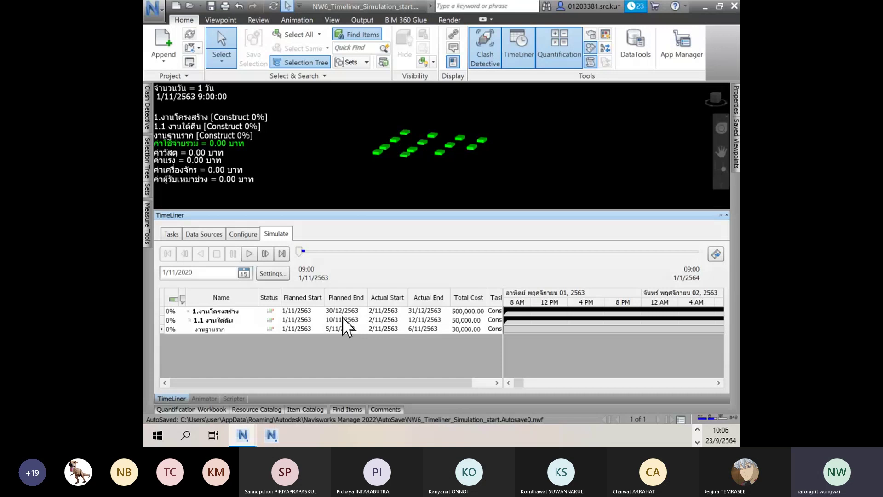
- Scrub the simulation forward to about 7/11/2563, back to 6/11/2563 and return it to the start
drag(300, 252, 338, 252)
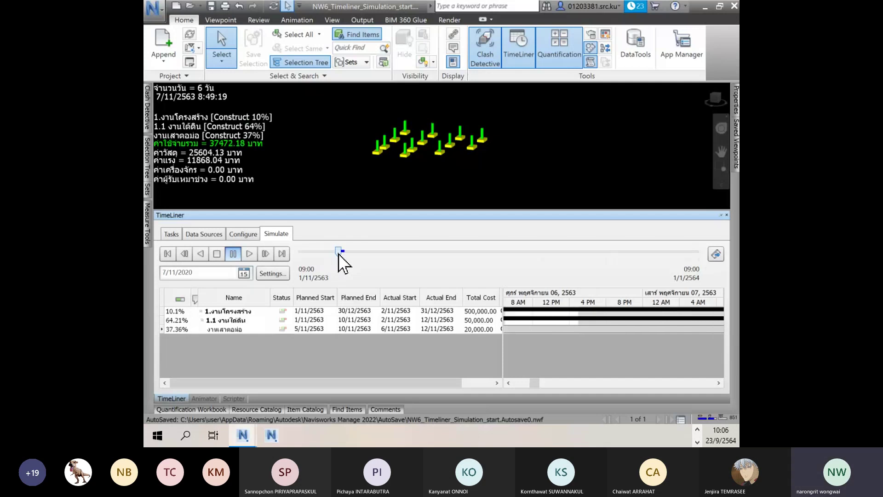
drag(339, 254, 335, 251)
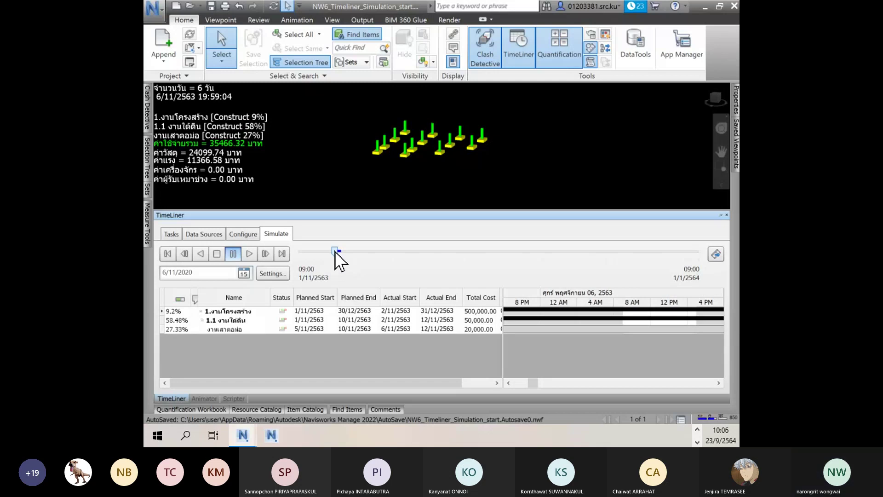
drag(334, 251, 241, 272)
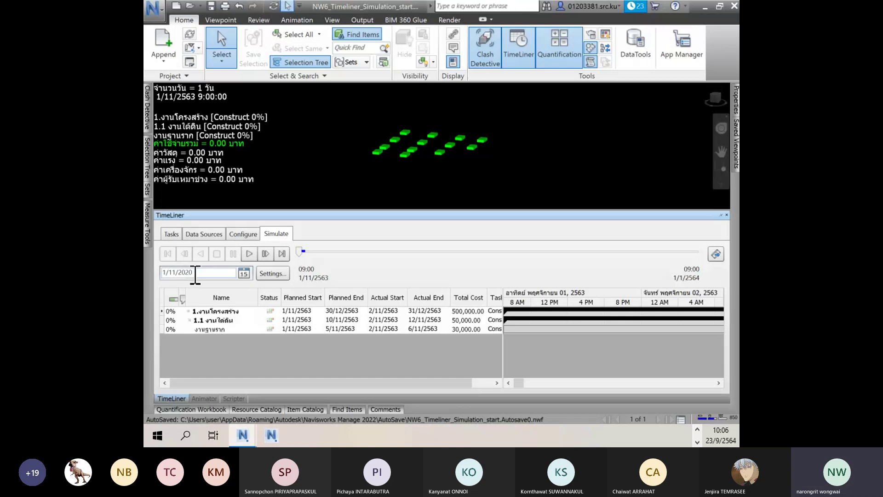
- Set the simulation date to 5/11/2020
click(244, 274)
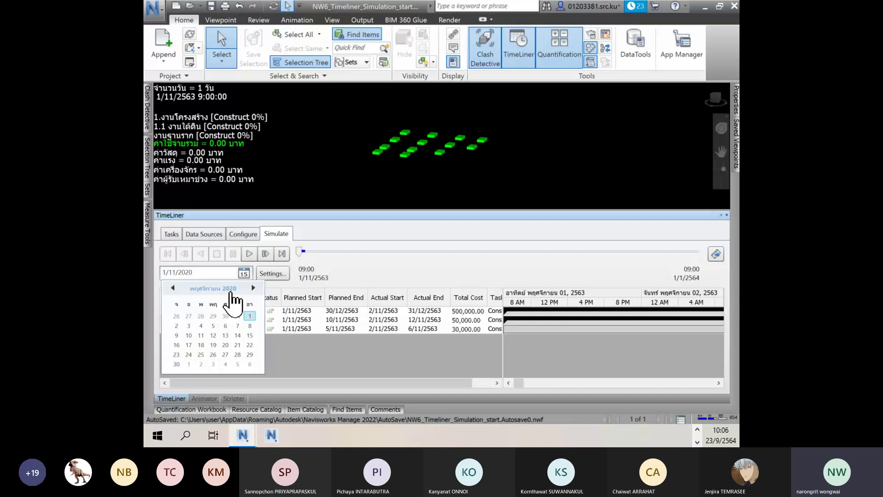
click(266, 332)
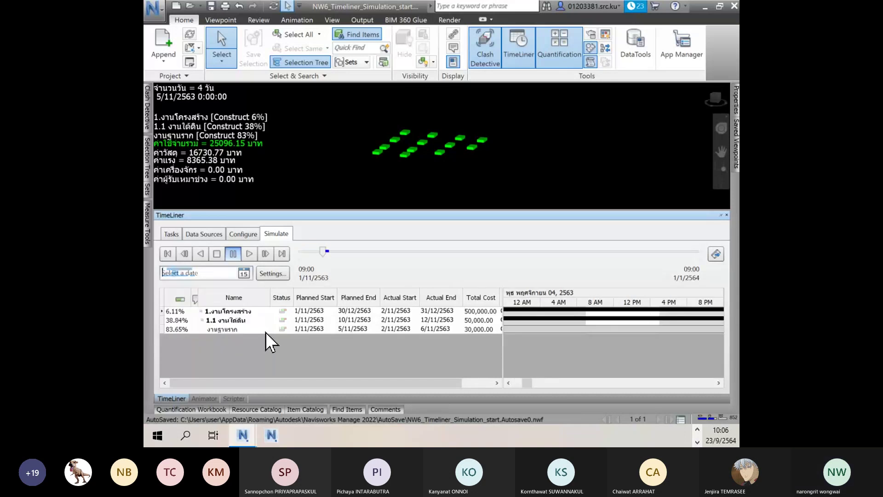
text(5)
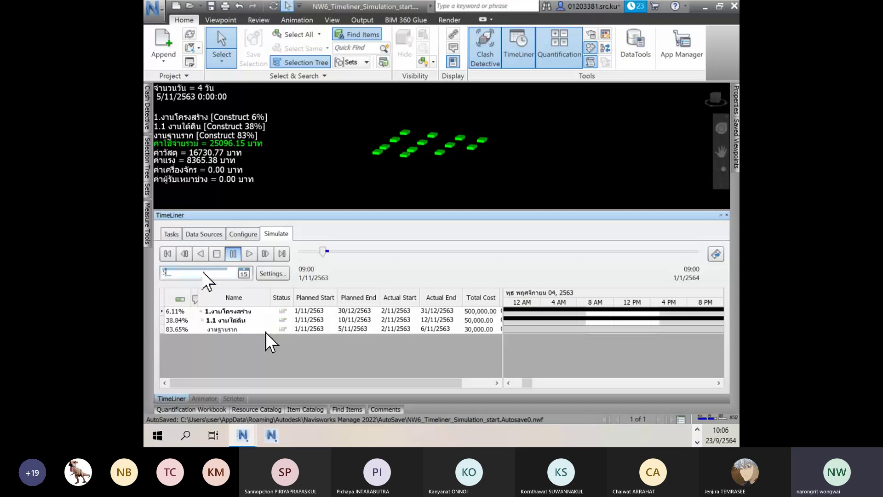
text(/11/2020)
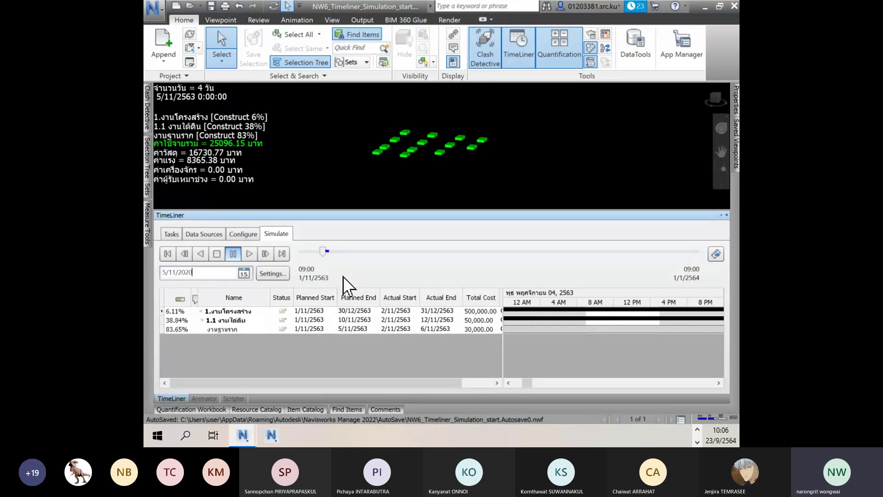
click(285, 361)
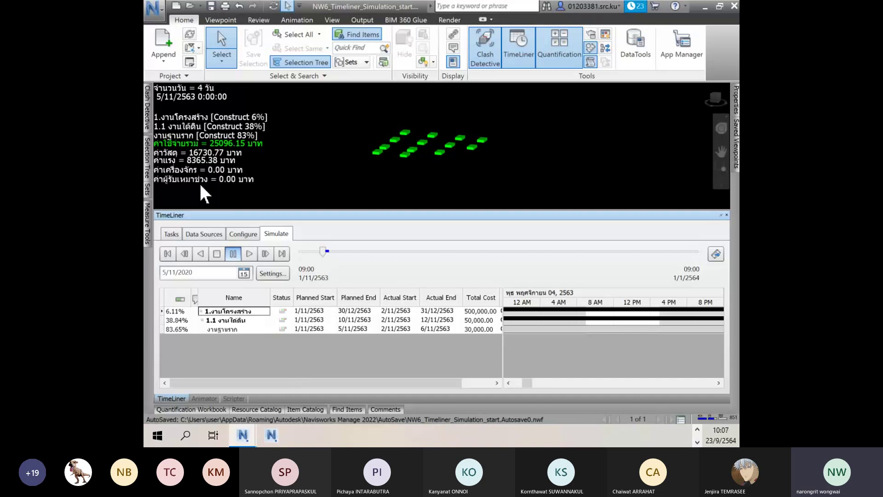
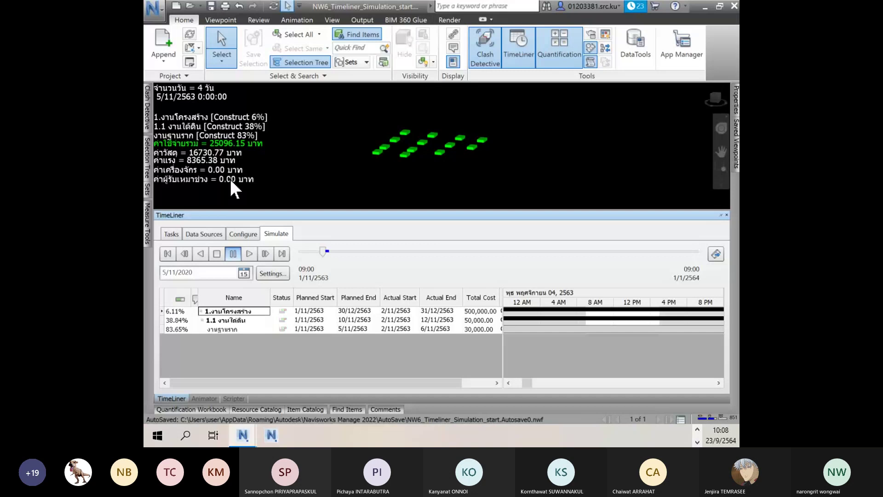
- Widen the task tables and add the Material Cost, Labor Cost, Equipment Cost and Subcontractor Cost columns to the TimeLiner task list
drag(502, 349, 538, 352)
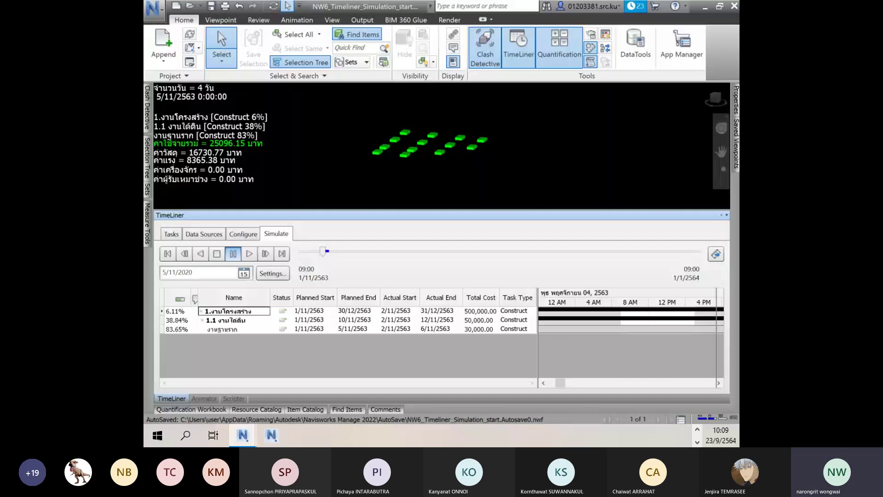
click(171, 233)
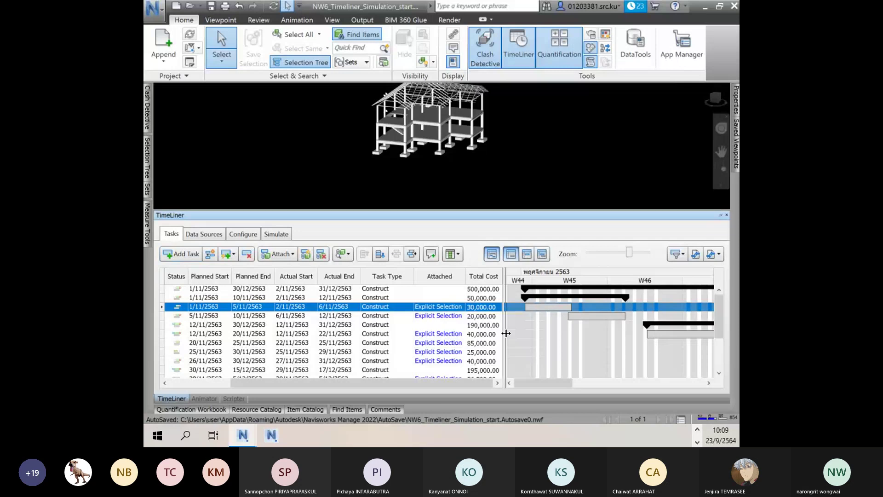
drag(506, 333, 551, 334)
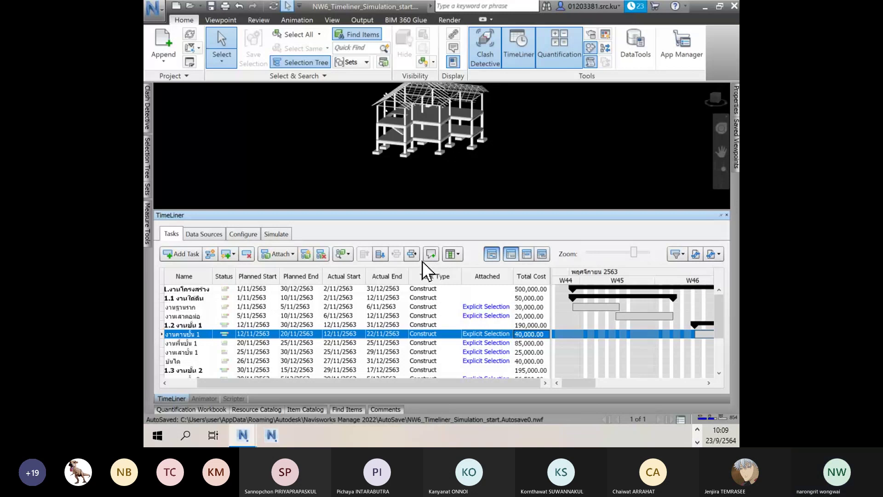
click(453, 254)
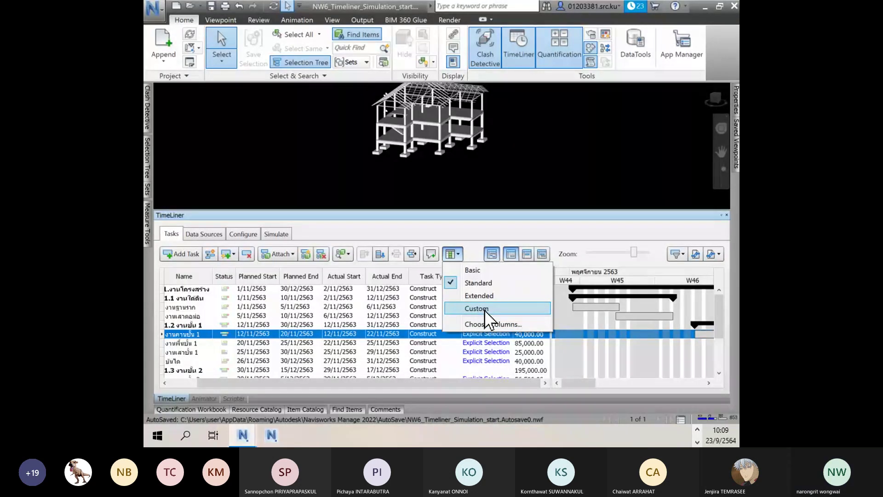
click(486, 322)
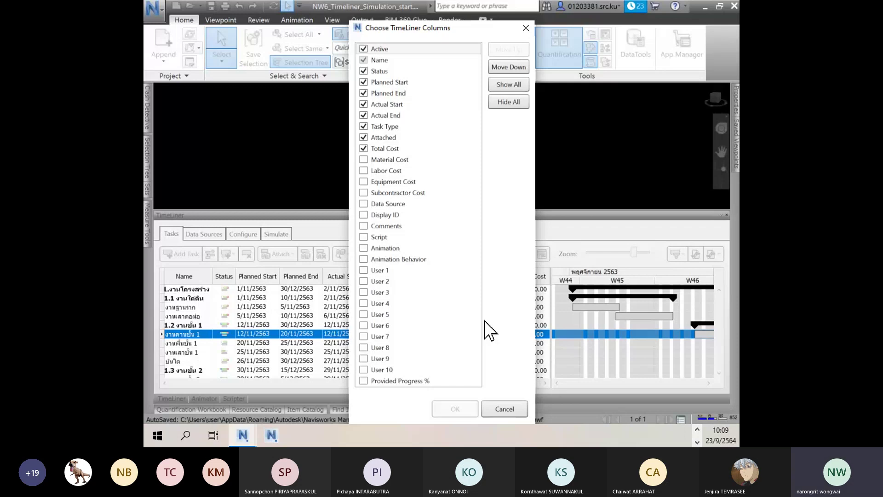
click(389, 160)
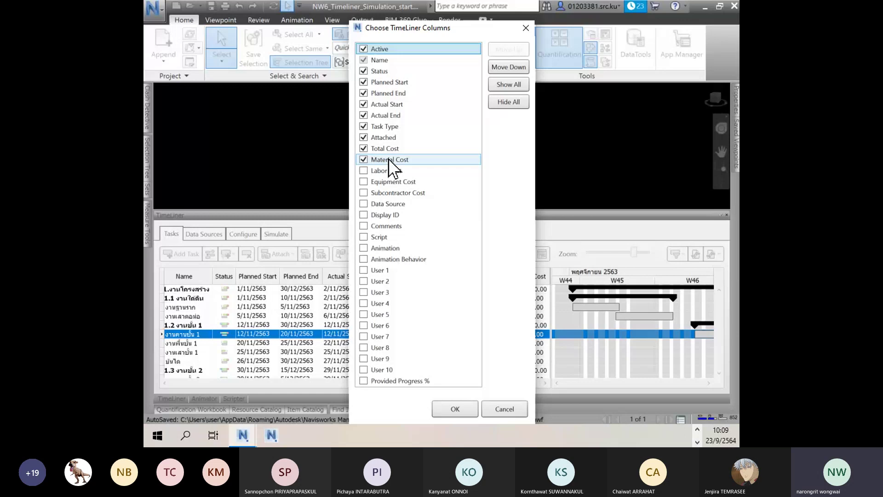
click(363, 170)
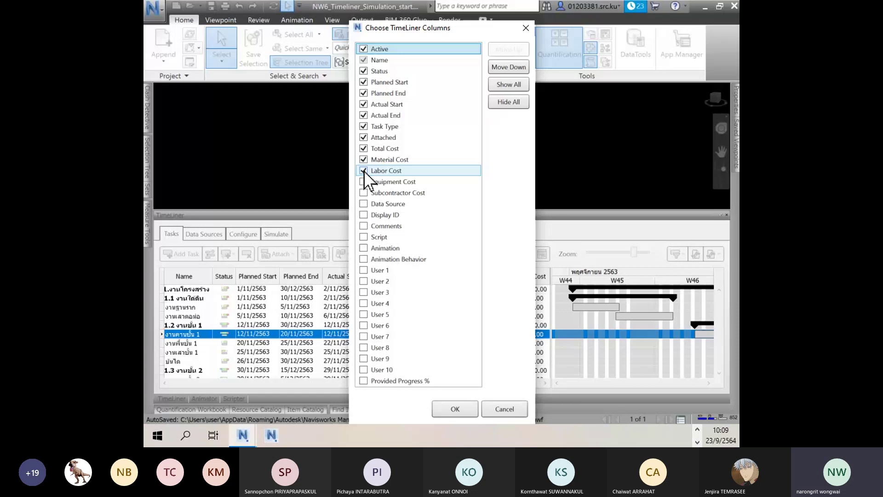
click(363, 181)
click(363, 192)
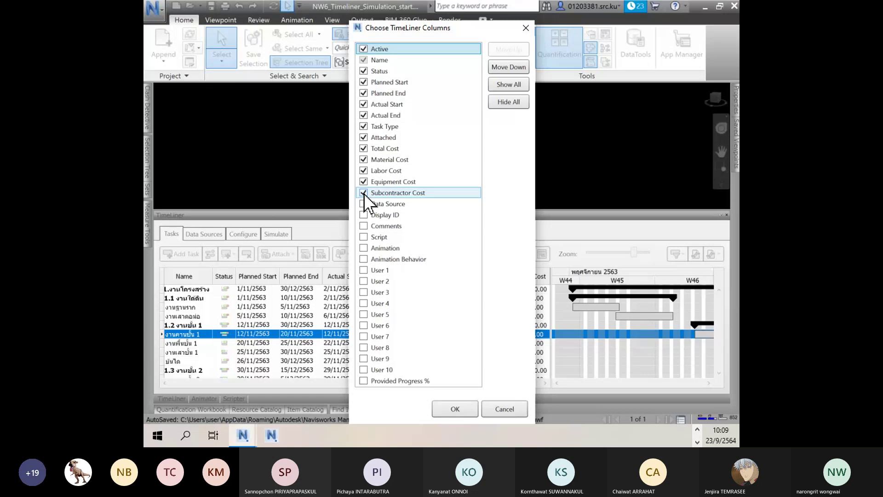
click(455, 408)
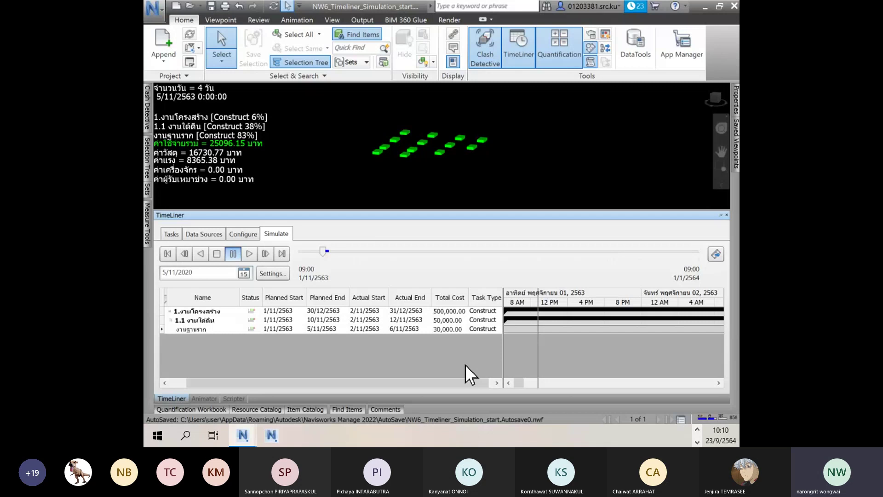
- Compare the cost figures in the simulation overlay with the material and labor costs of the งานฐานราก task
drag(504, 356, 524, 352)
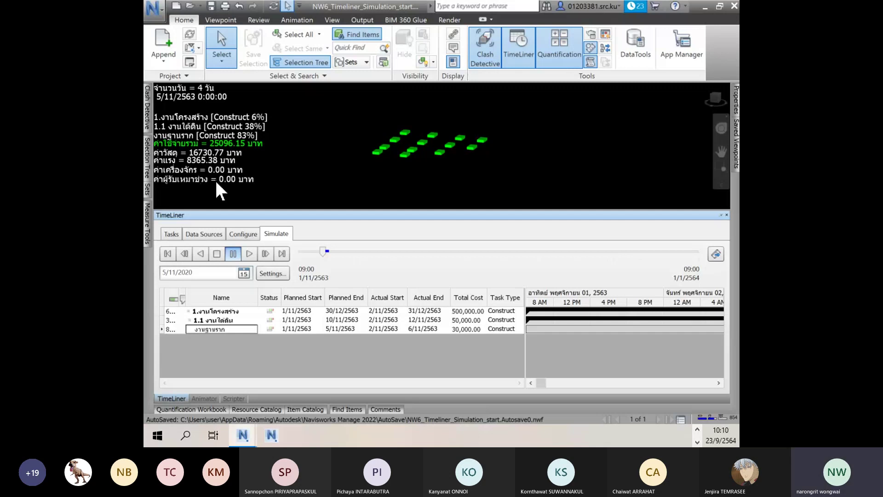
click(181, 236)
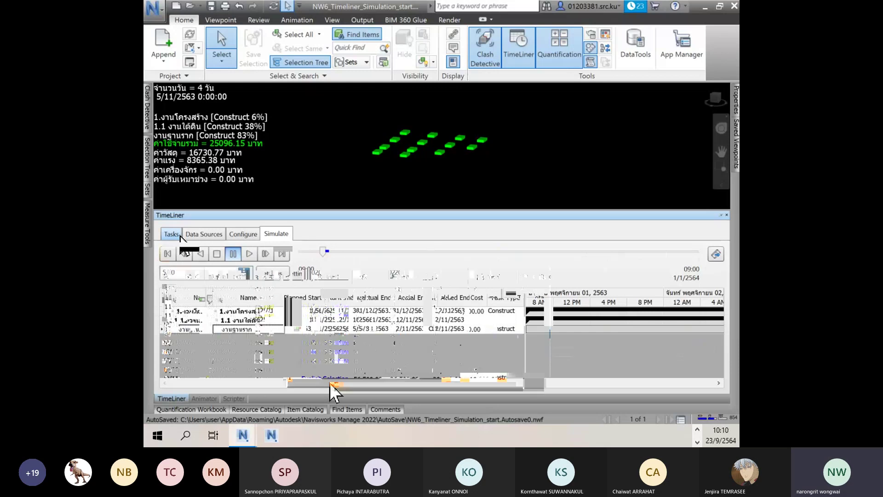
drag(330, 383, 188, 382)
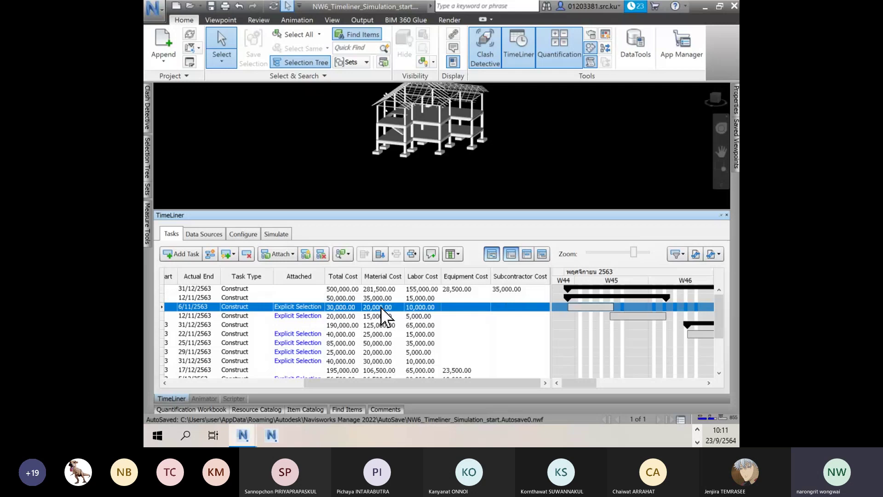
- Set the simulation date to 6/11/2020
click(276, 234)
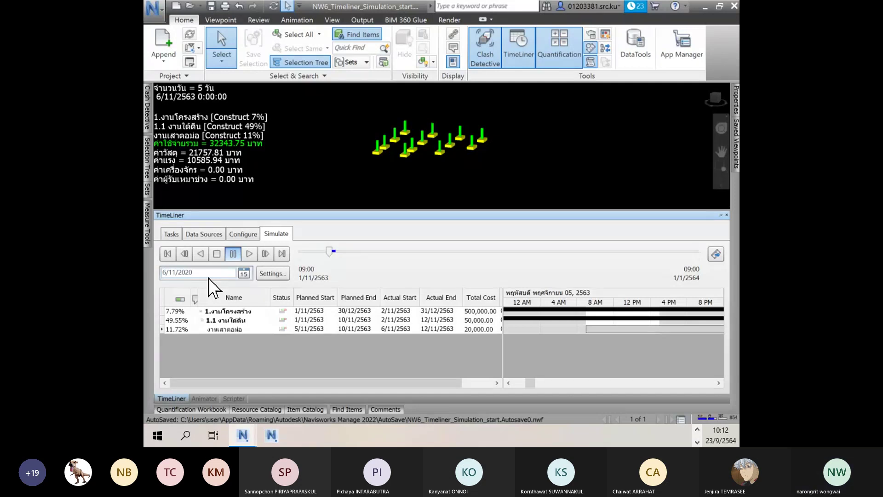
double_click(208, 276)
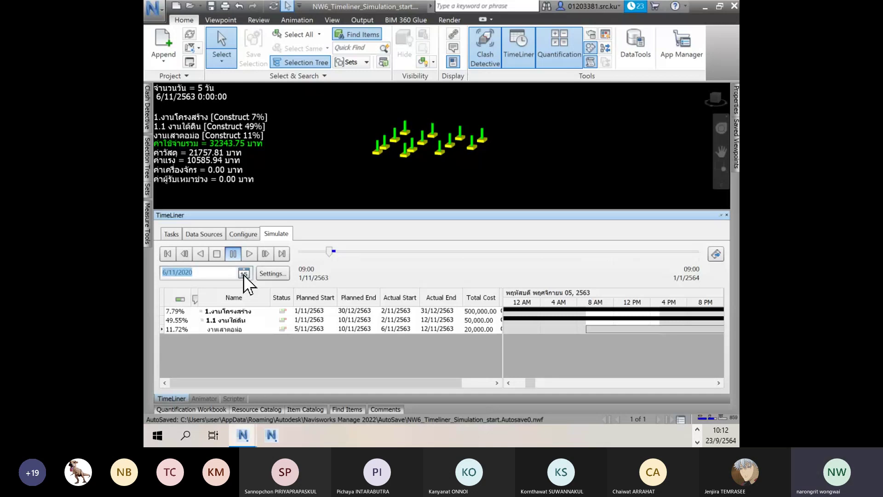
click(244, 273)
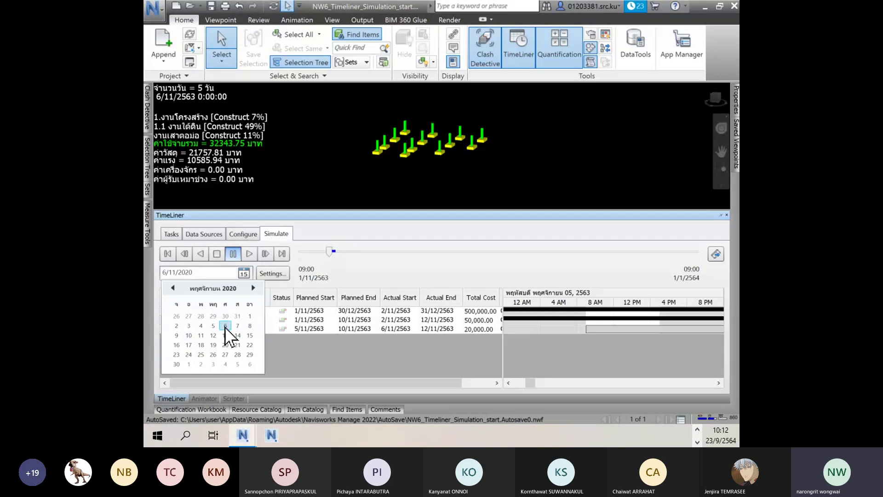
click(225, 327)
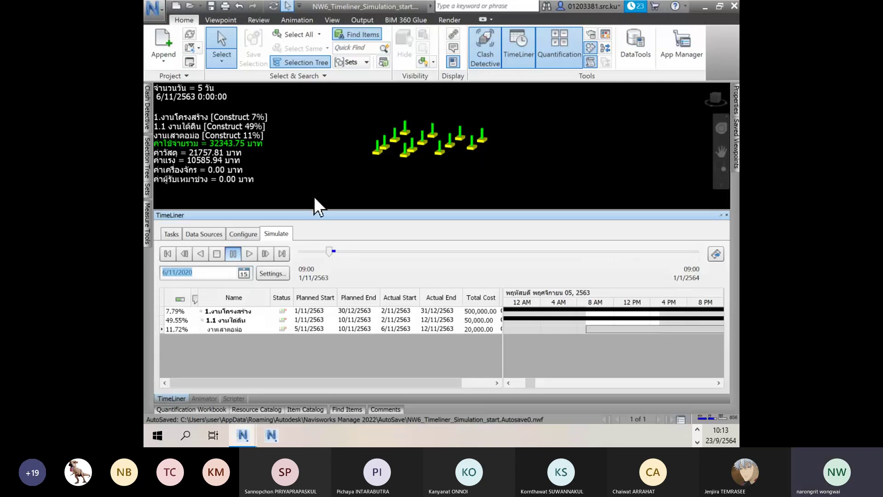
- Compare the simulated footing and column colours with the start and end appearances configured for the Construct task type
click(244, 234)
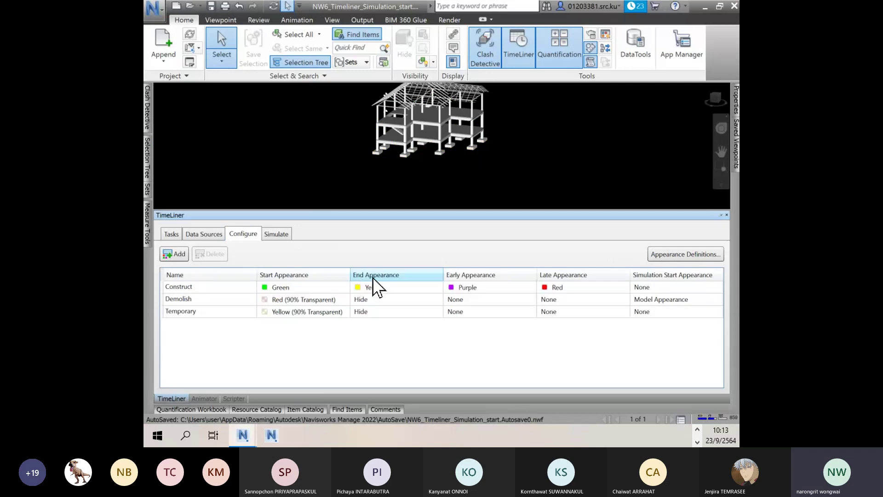
key(ctrl+Tab)
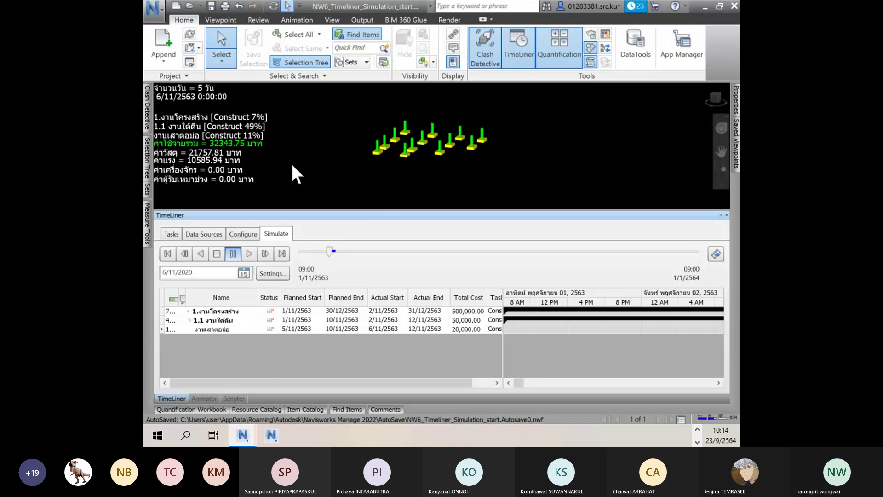
click(243, 233)
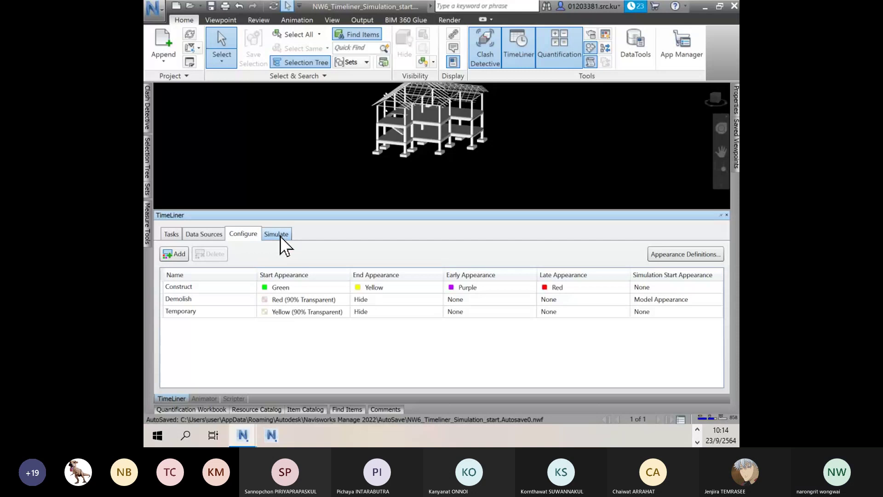
click(280, 235)
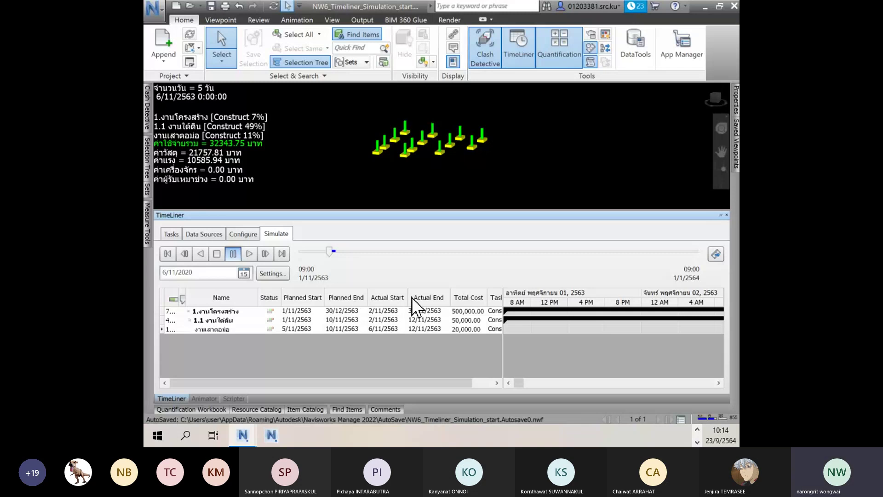
- Switch the simulation view from planned to Actual dates in the simulation settings
click(275, 276)
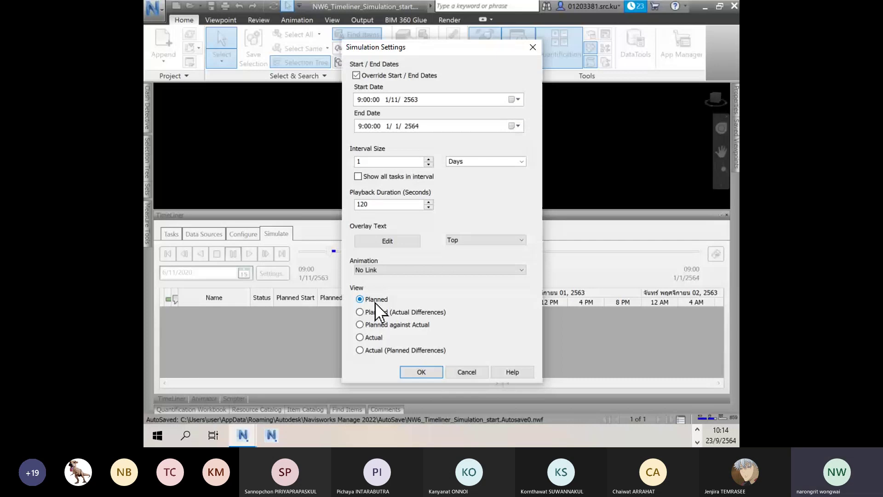
click(364, 339)
click(422, 373)
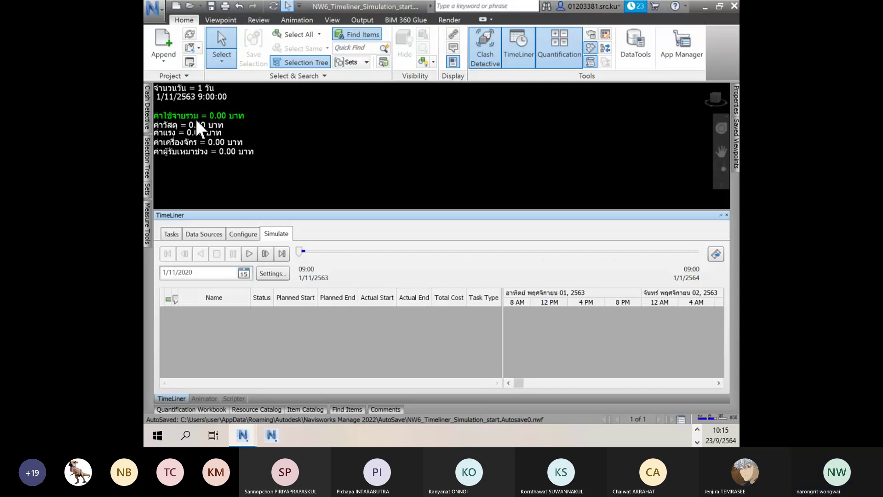
- Review the planned and actual start and end dates in the task list, and return to the simulation
click(171, 234)
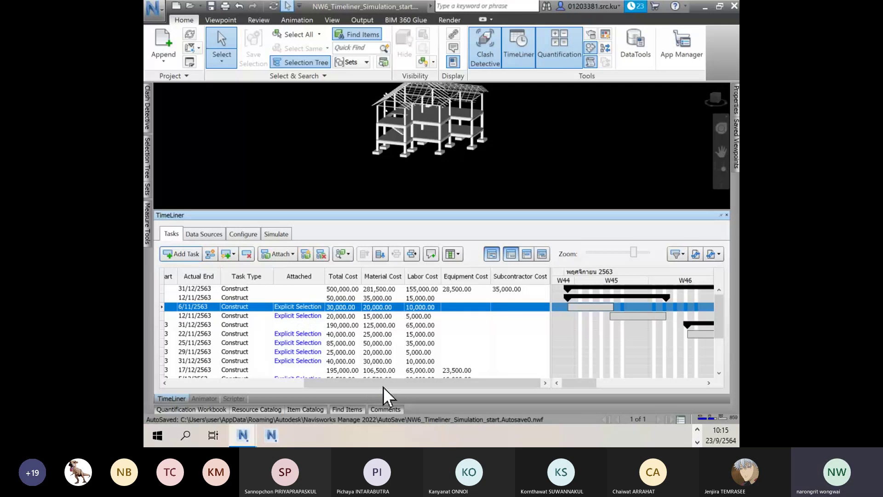
drag(382, 386, 331, 382)
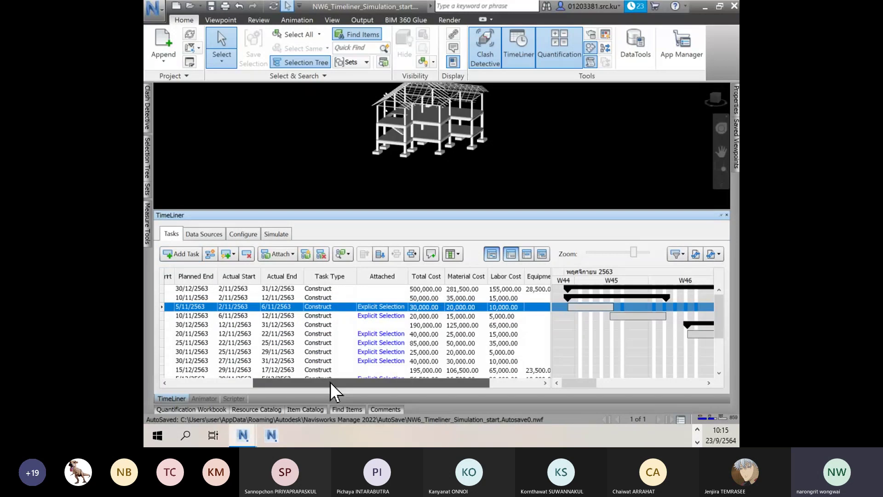
click(331, 378)
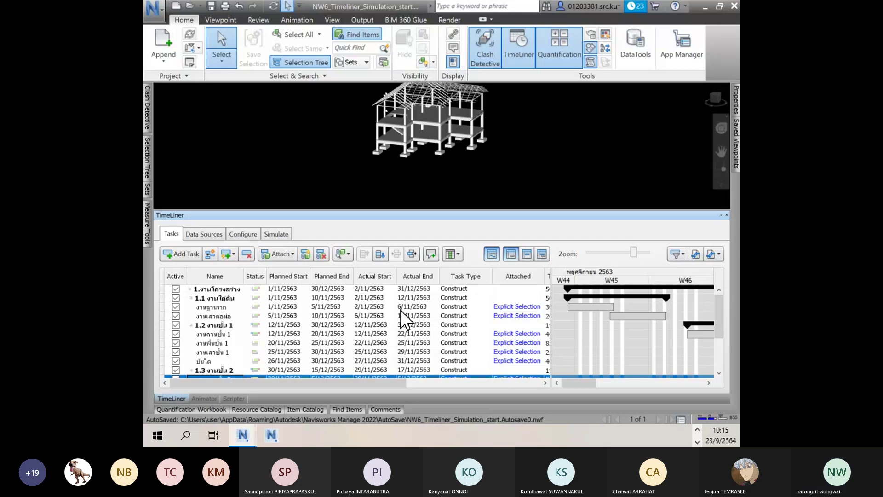
click(276, 234)
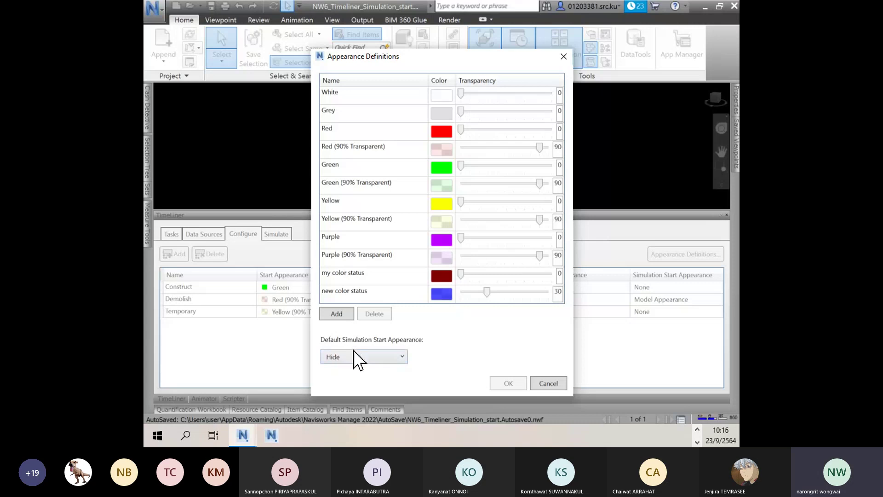
- Set the default simulation start appearance to my color status in the appearance definitions
click(398, 357)
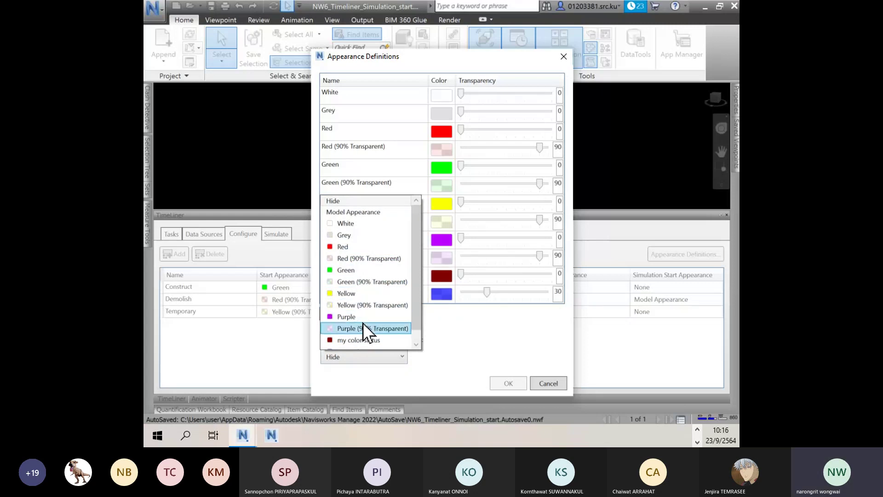
click(361, 338)
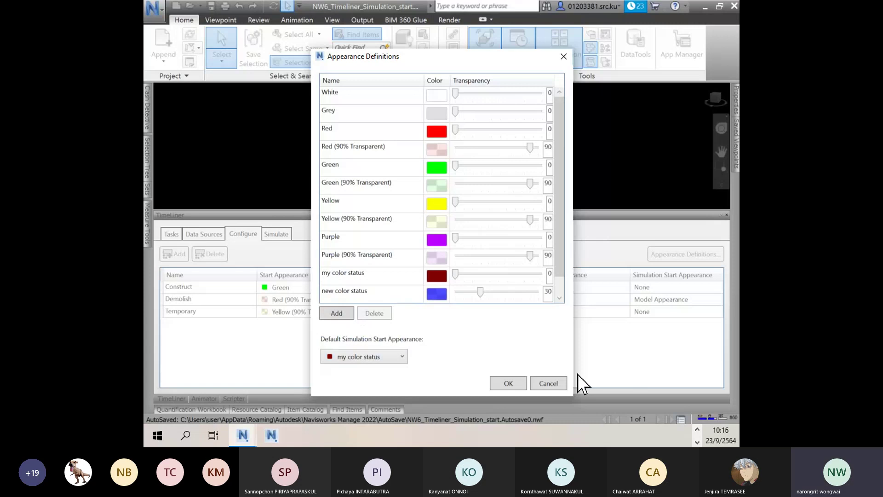
click(510, 383)
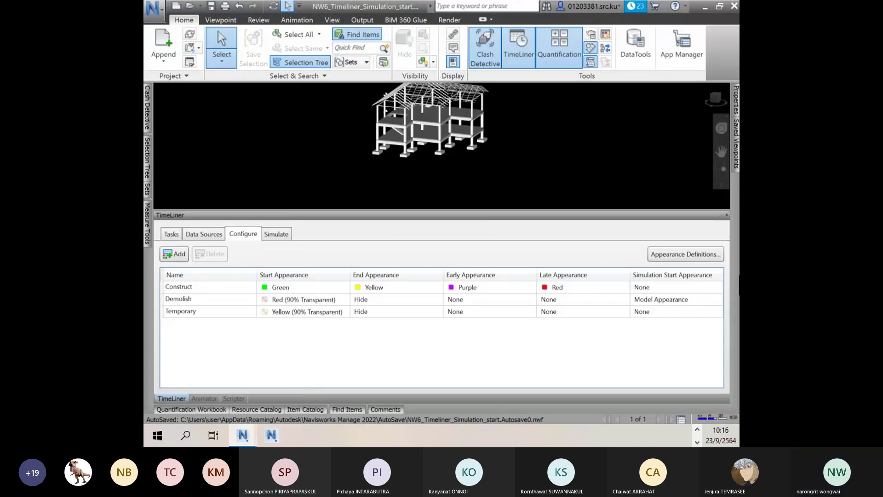
- Set the default simulation start appearance back to Hide and confirm the simulation settings
click(400, 358)
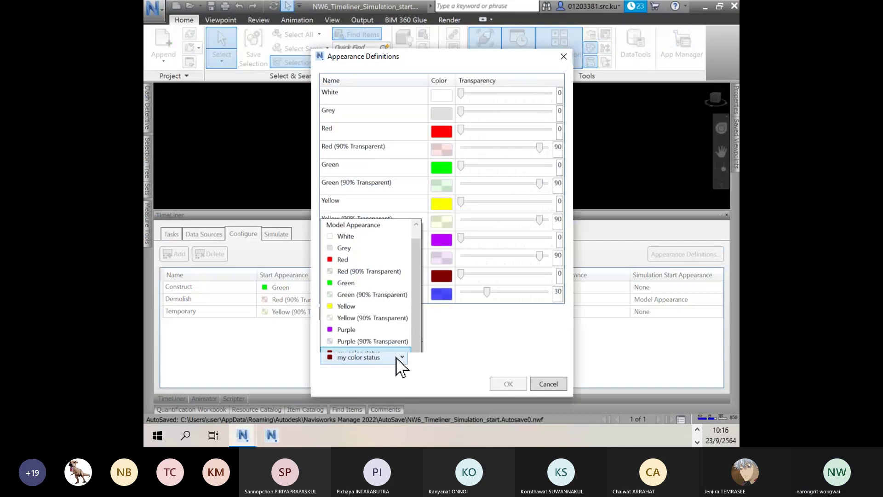
scroll(359, 207, up, 1)
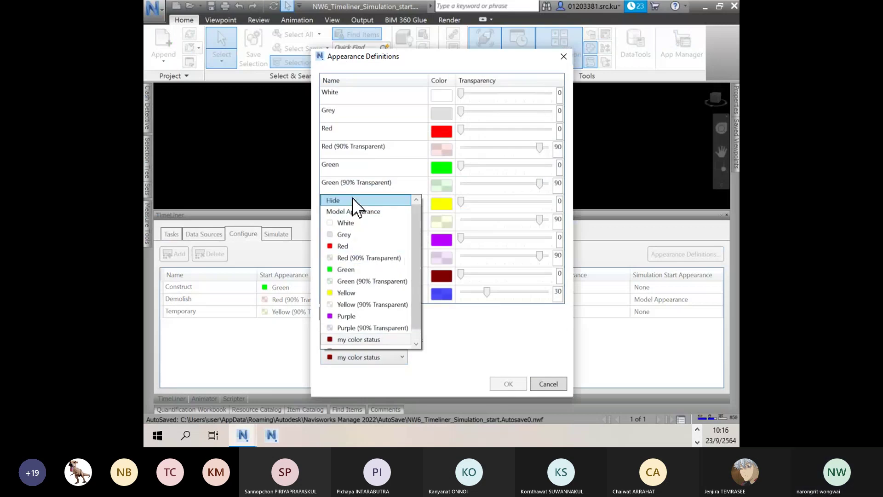
click(352, 199)
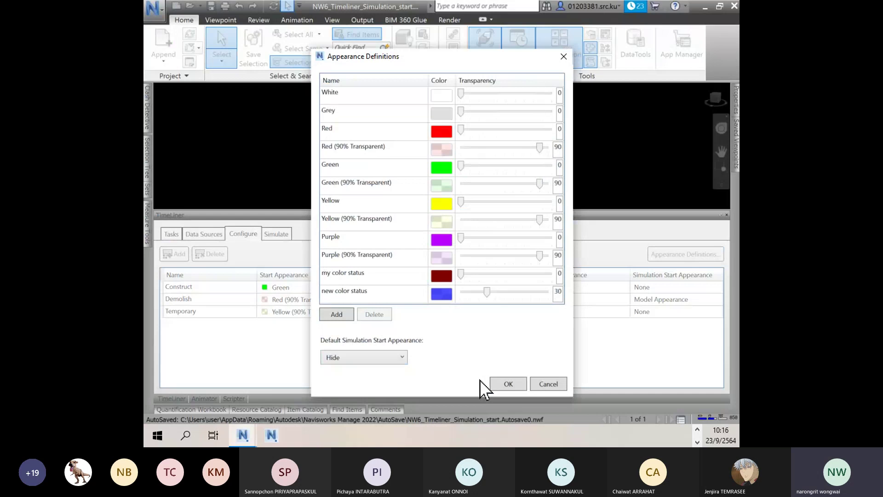
click(502, 383)
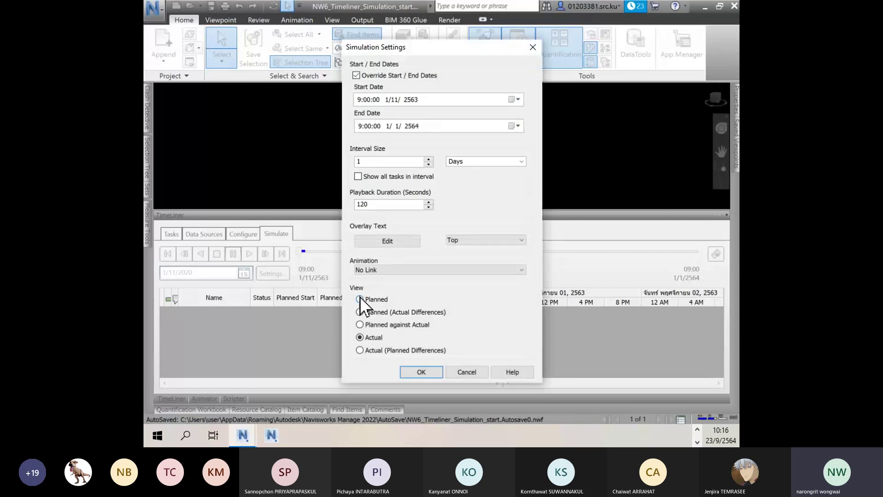
key(Return)
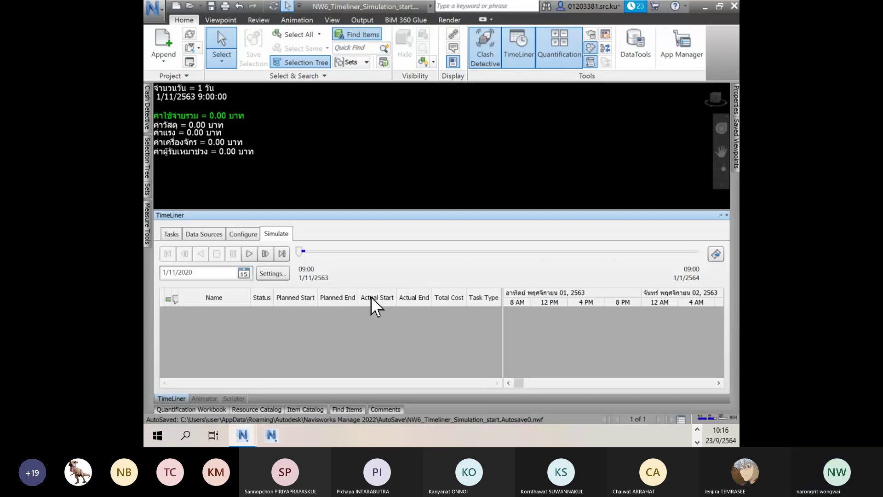
- Check the Actual view in the simulation settings, play the simulation to 2/11/2020, and move it to 3/11/2020
click(263, 273)
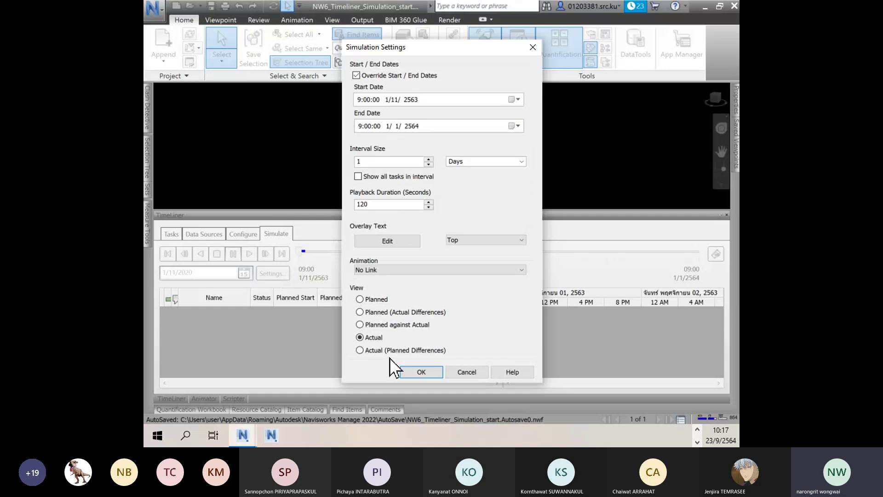
key(Return)
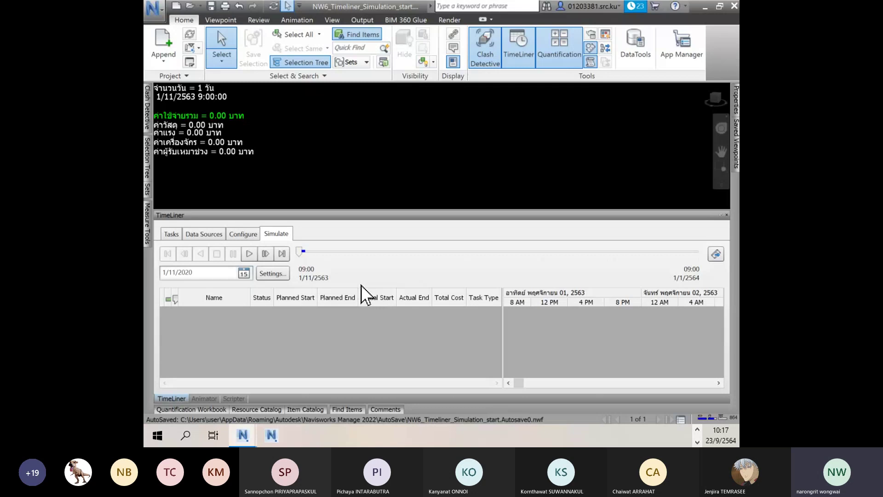
click(249, 253)
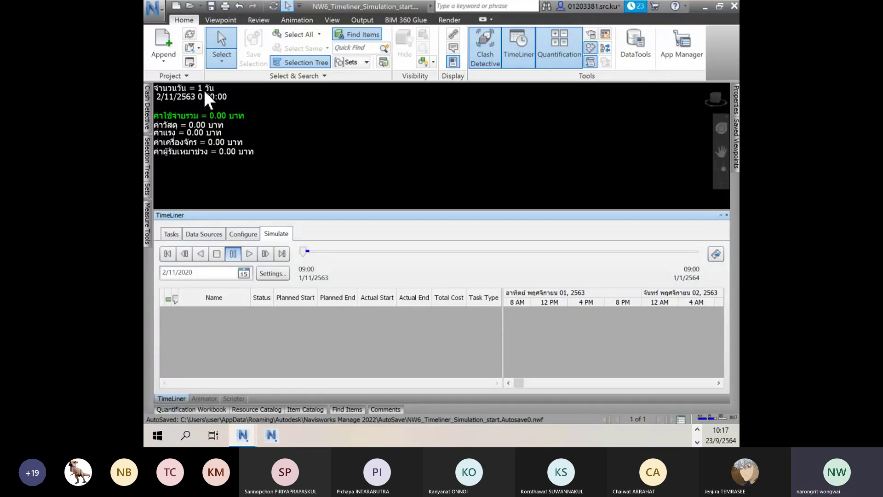
click(244, 273)
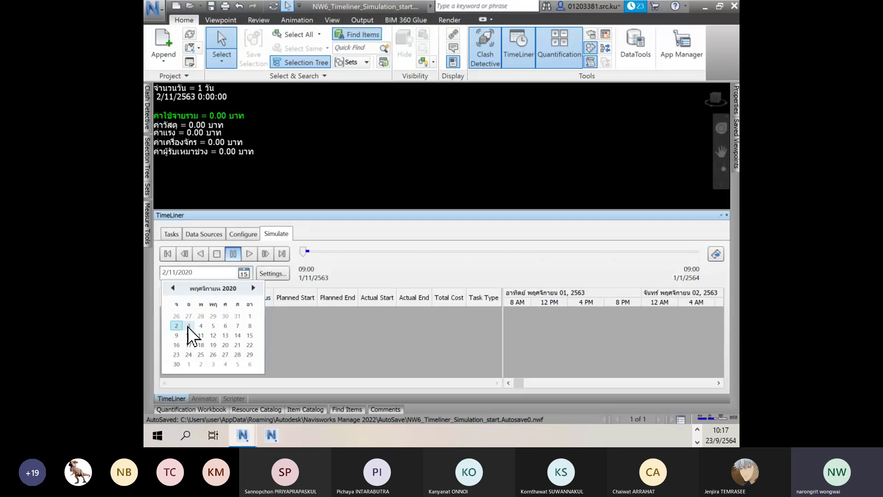
click(188, 326)
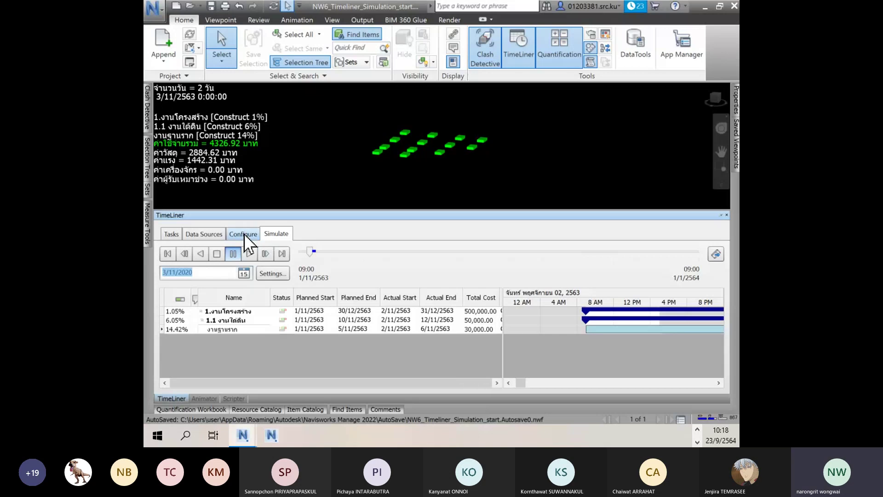
- Inspect the simulation at 6/11/2020 and at 7/11/2020
click(441, 346)
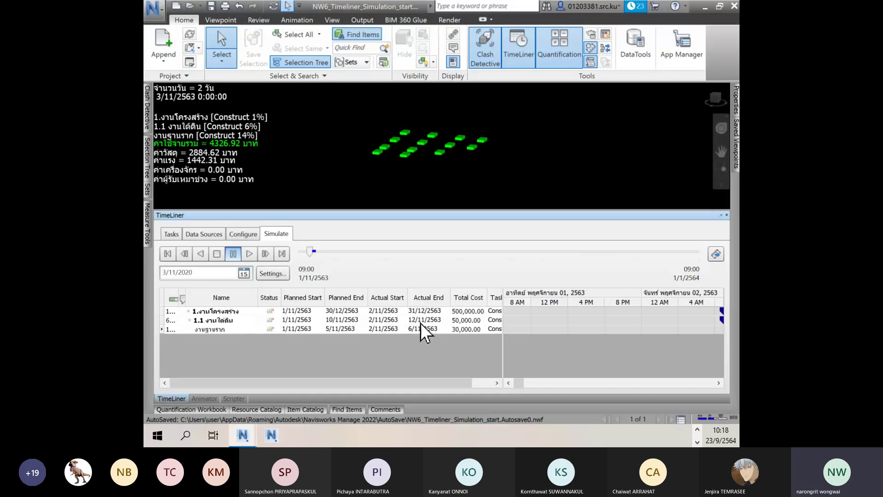
click(245, 273)
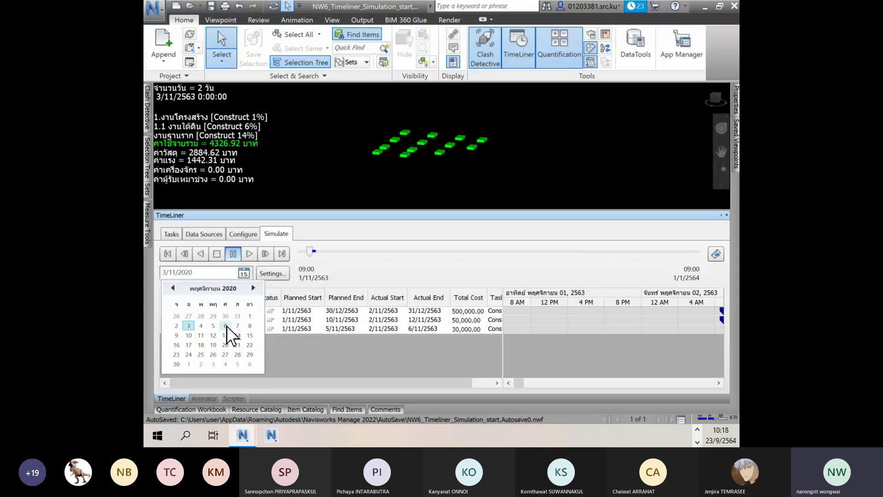
click(226, 326)
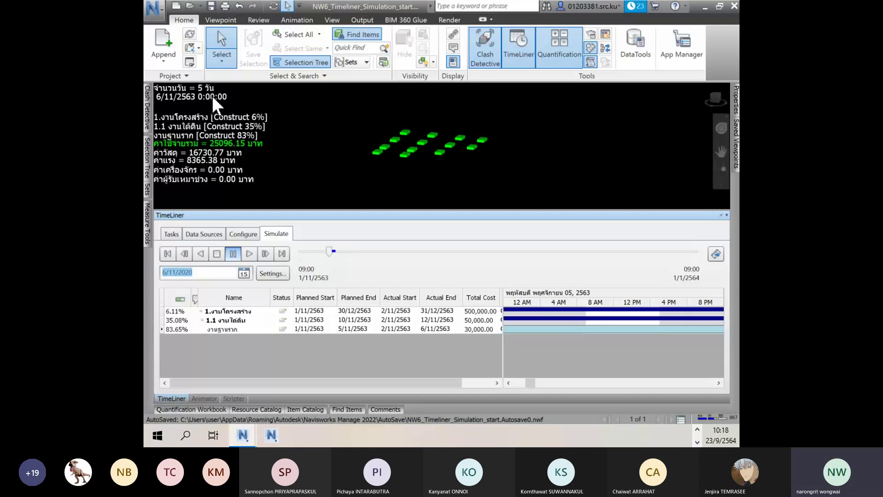
click(244, 274)
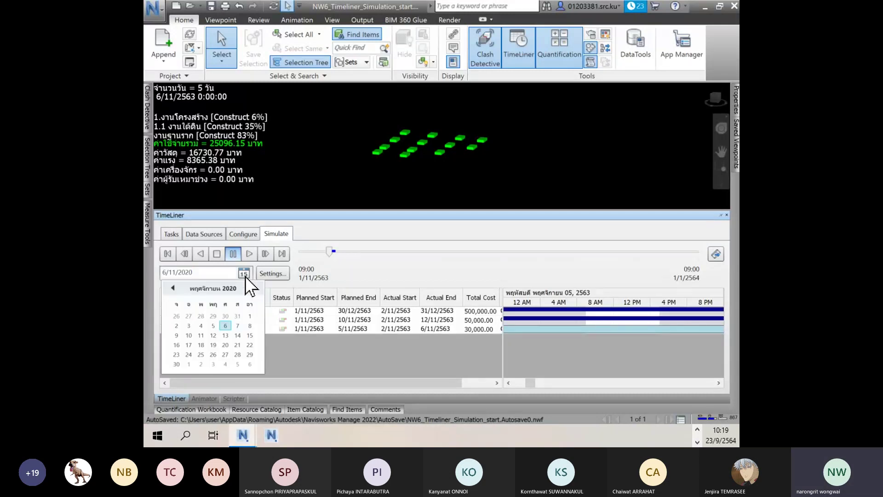
click(237, 325)
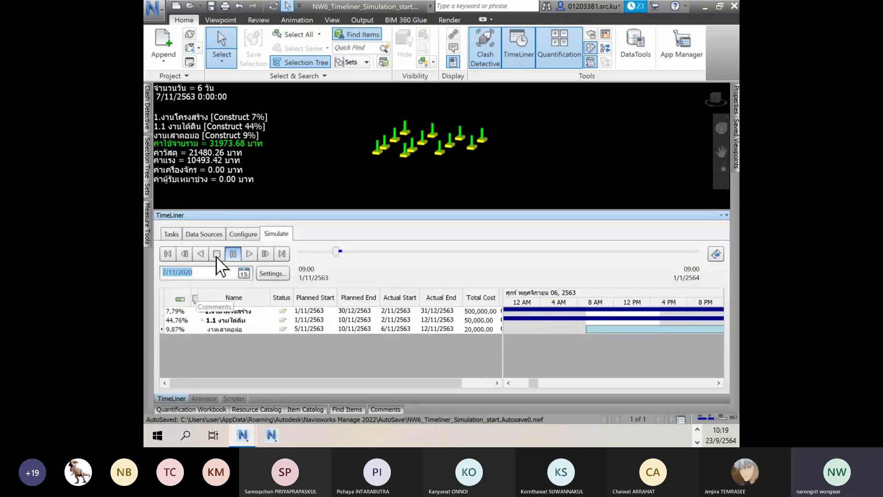
- Compare the simulated footings and columns with the task dates and the Construct start and end appearances
click(171, 234)
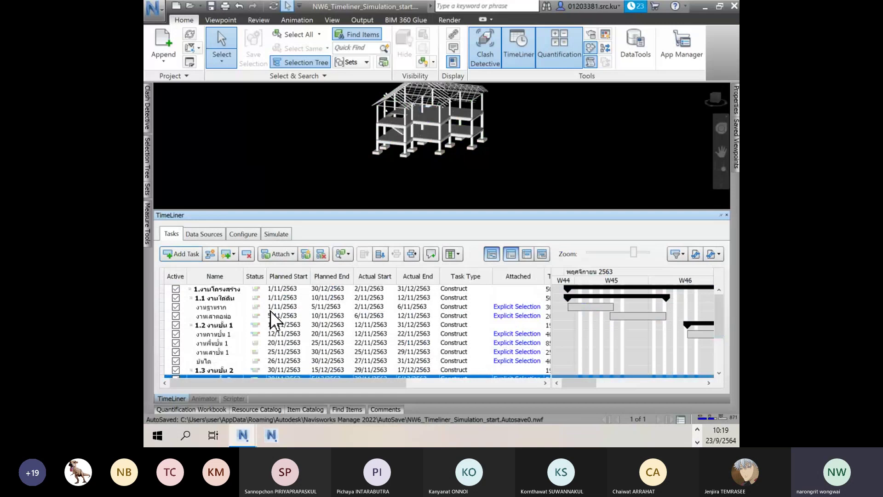
key(ctrl+shift+Tab)
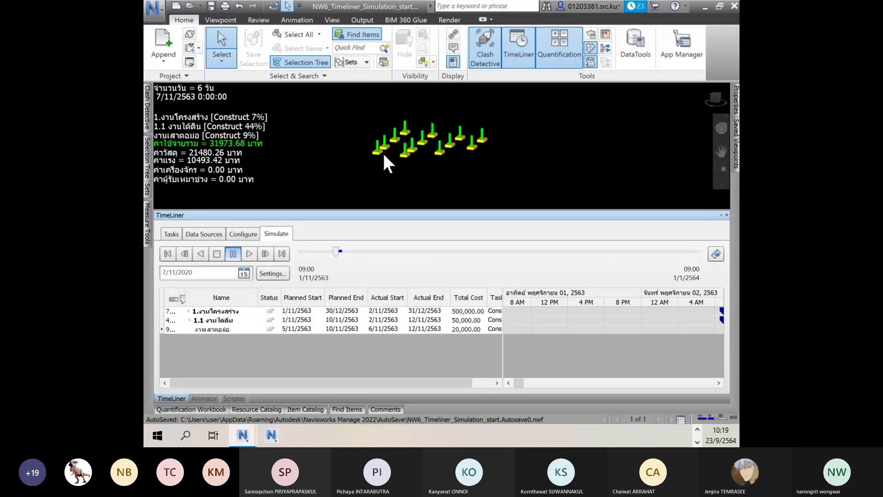
click(243, 234)
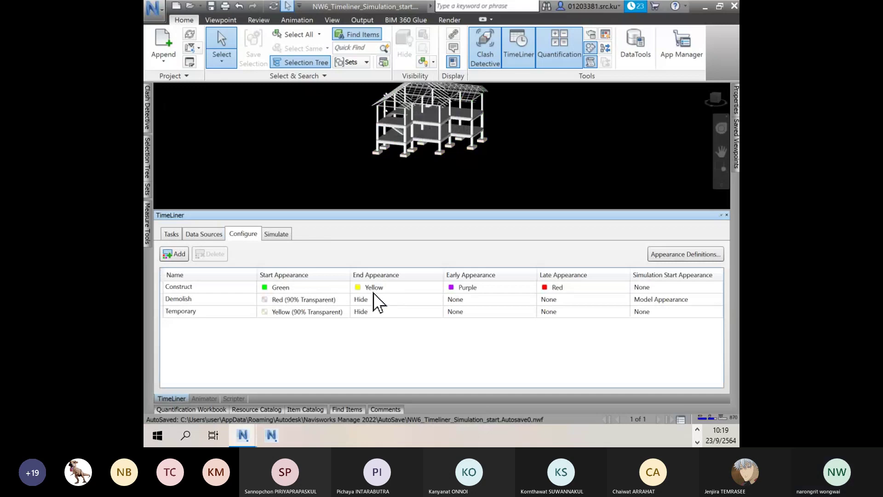
click(281, 234)
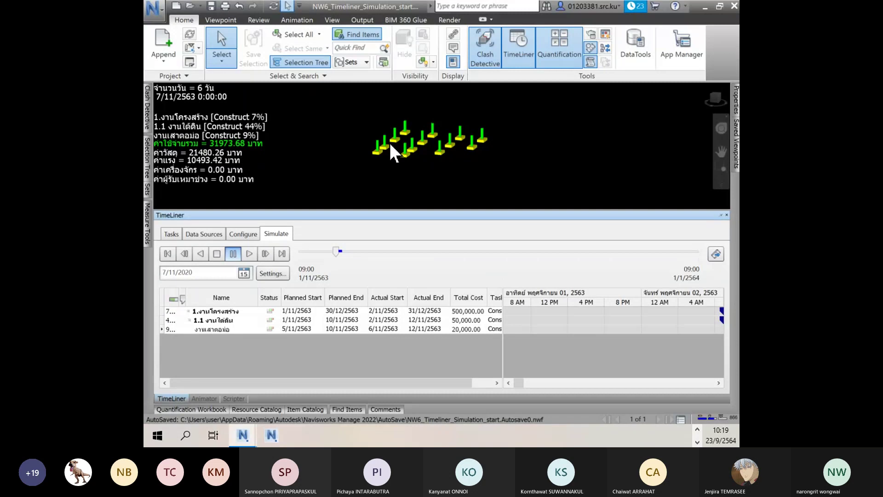
click(239, 236)
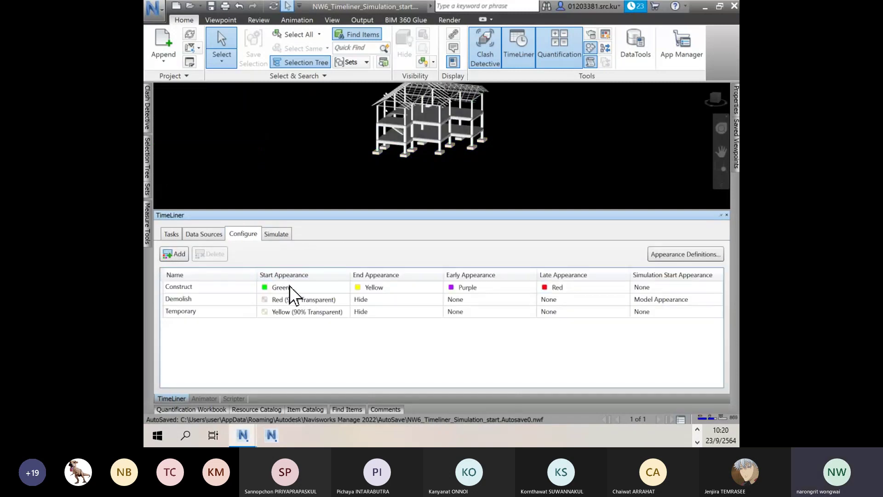
click(277, 236)
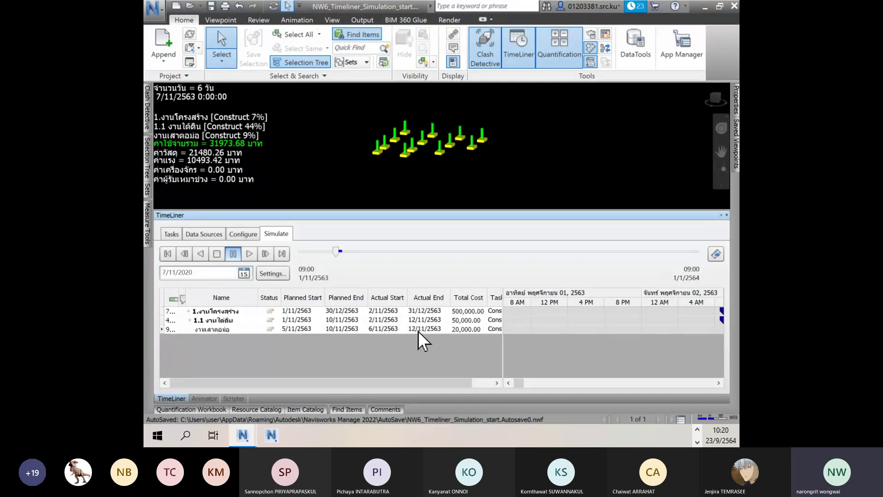
- Move the simulation to 13/11/2020 and compare its colours with the Construct appearance settings
click(244, 274)
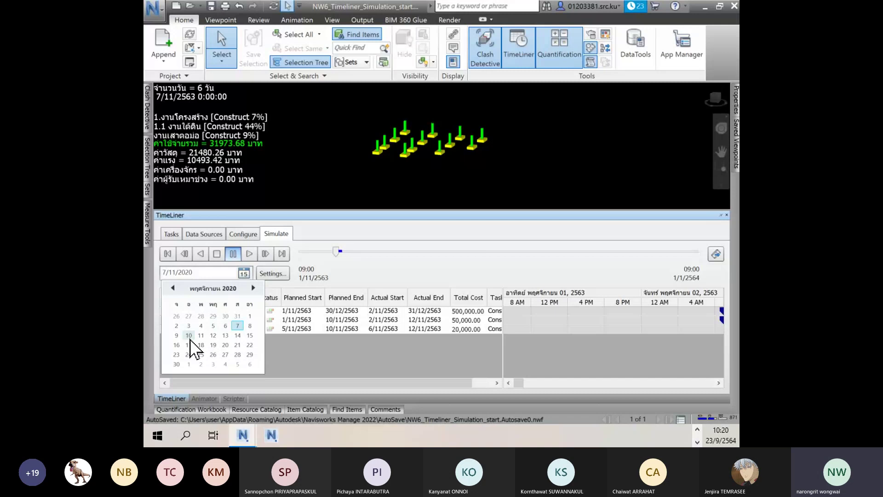
click(225, 335)
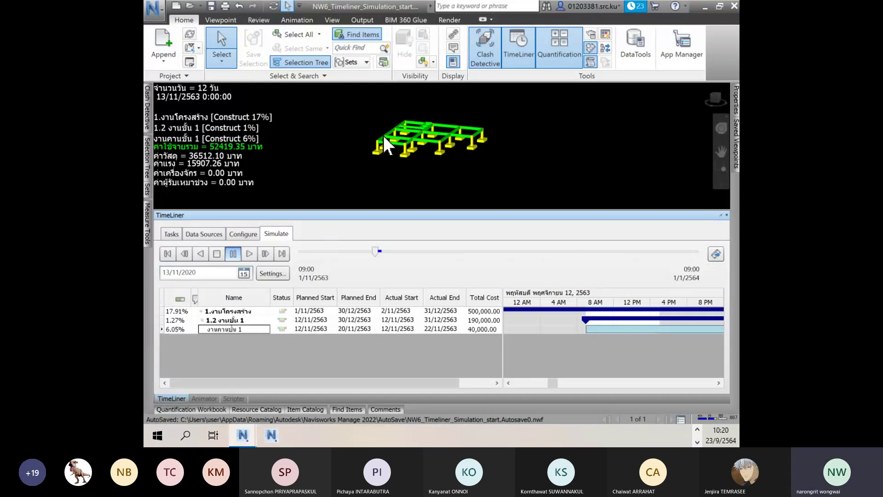
click(251, 233)
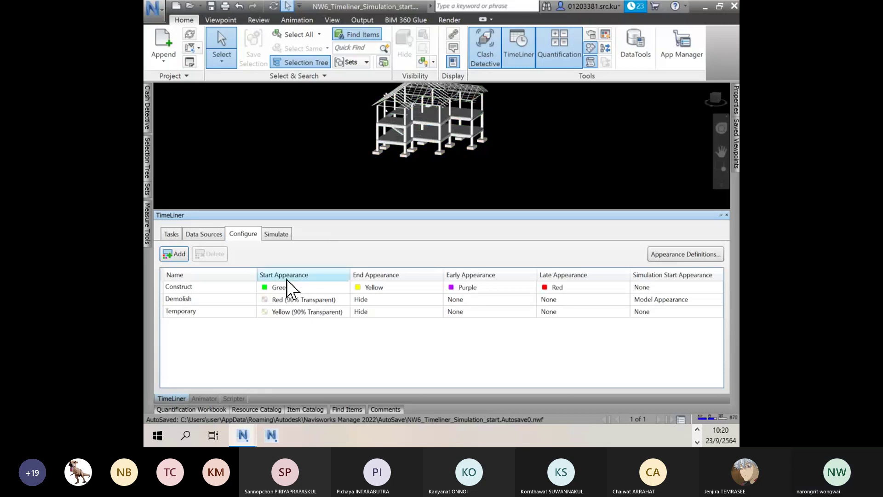
click(281, 235)
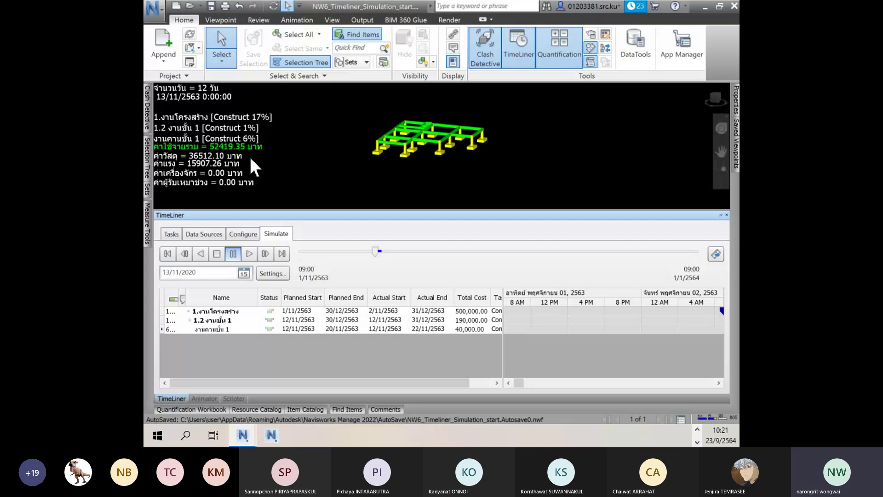
- Switch the simulation view to Planned (Actual Differences) in the simulation settings
click(273, 273)
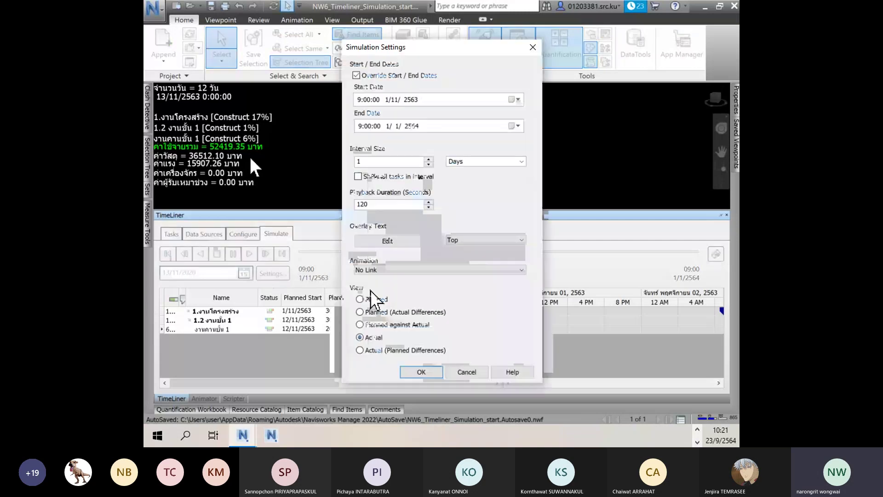
click(360, 313)
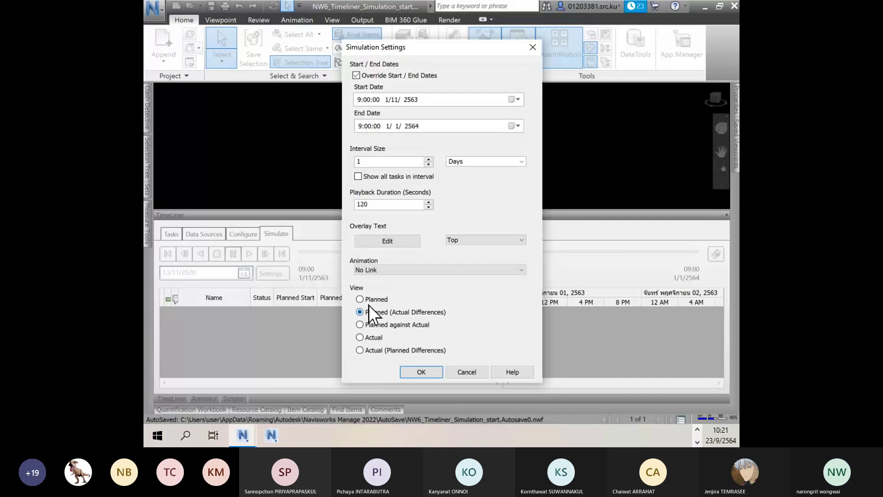
click(420, 371)
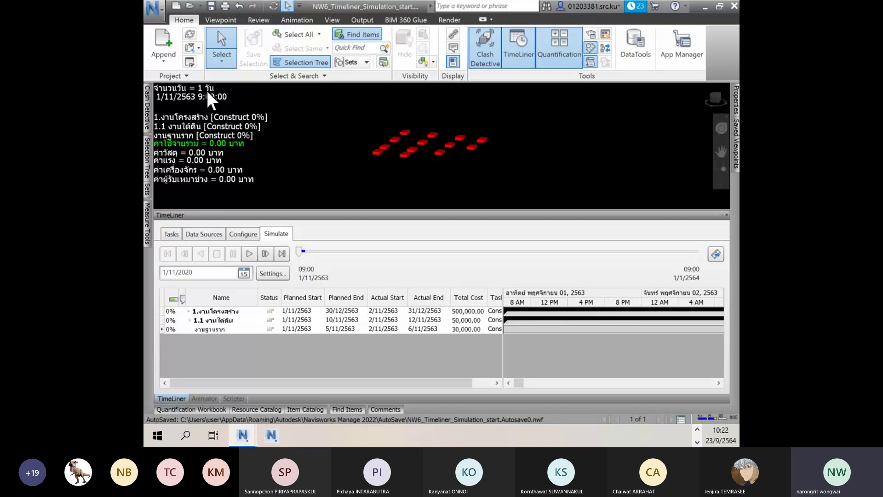
- Review the simulation view options and the Late Appearance configured for Construct, and return to the simulation
click(272, 273)
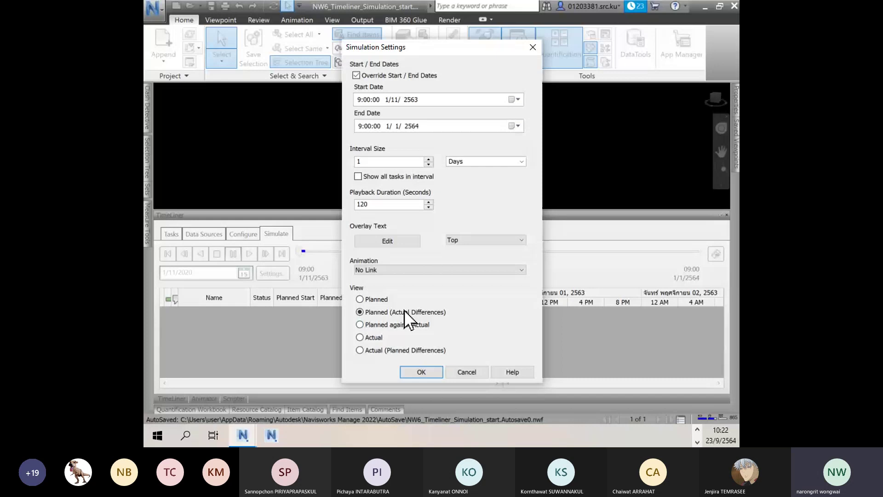
click(533, 47)
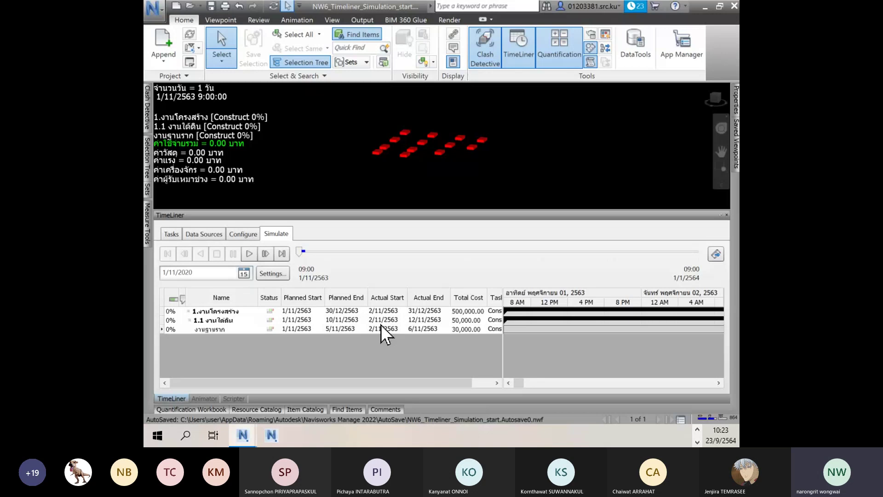
click(244, 234)
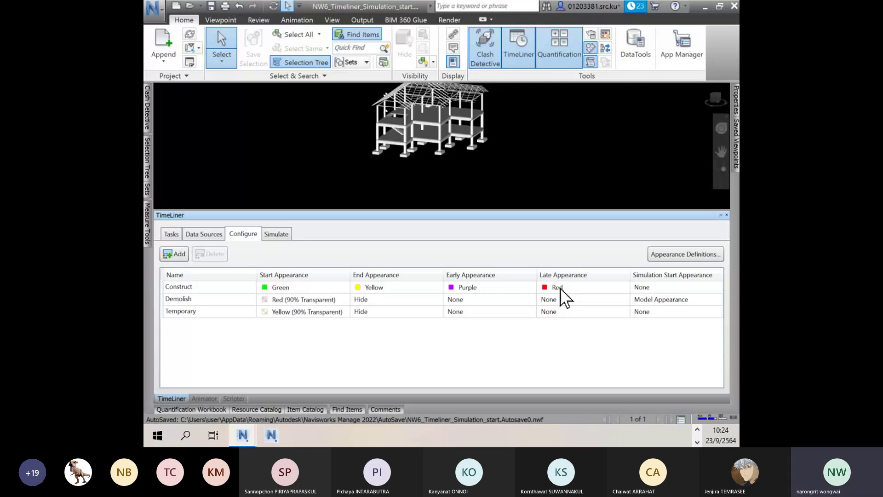
click(283, 233)
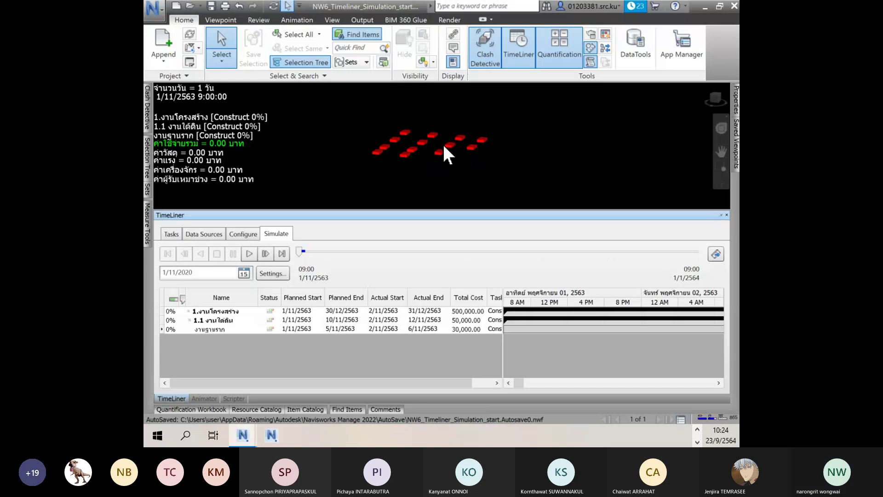
- Switch to the PowerPoint presentation and review the simulation slides explaining the Planned and Planned (Actual Differences) views
key(alt+Tab)
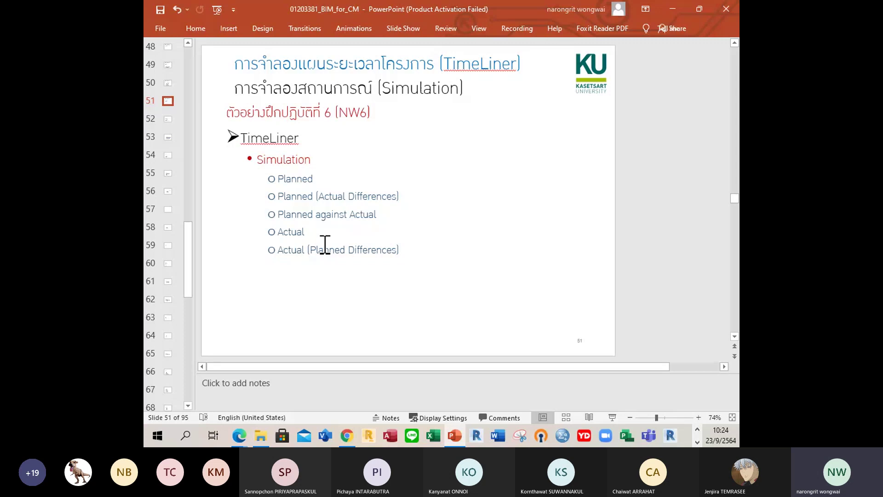
click(168, 209)
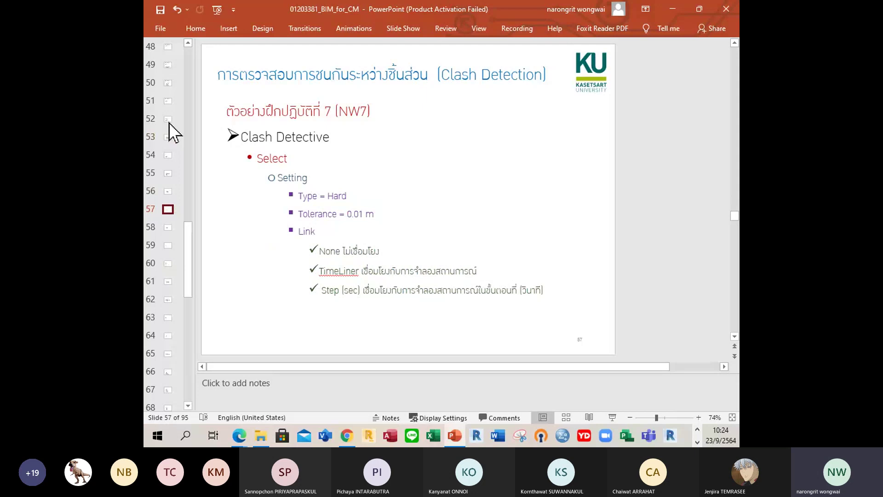
key(Up)
key(Up)
key(Up)
key(Up)
key(Up)
key(Up)
key(Up)
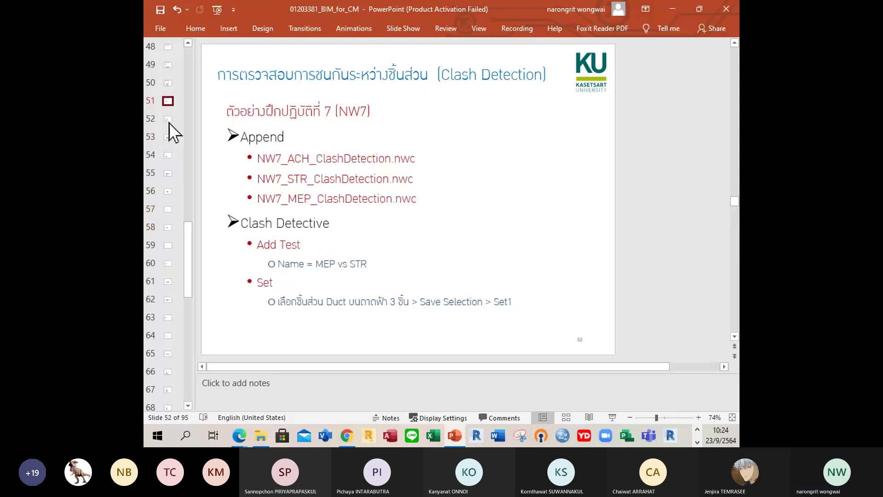
key(Up)
key(Up)
key(Up)
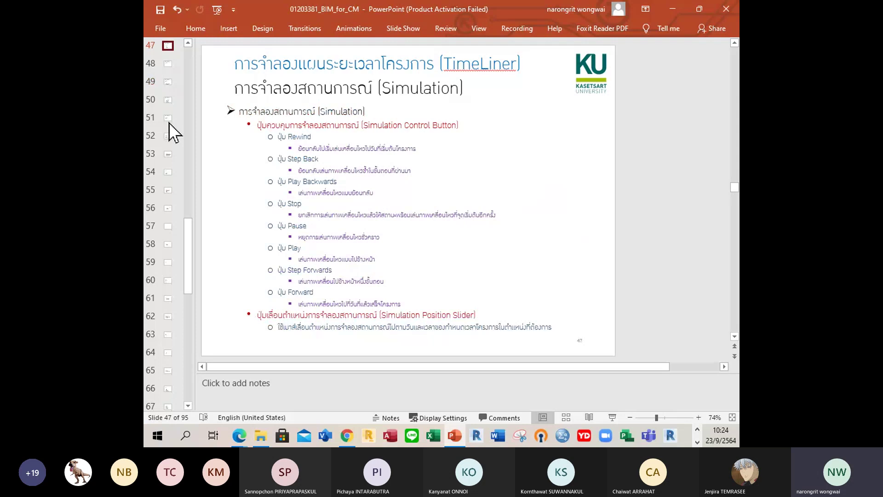
key(alt+Tab)
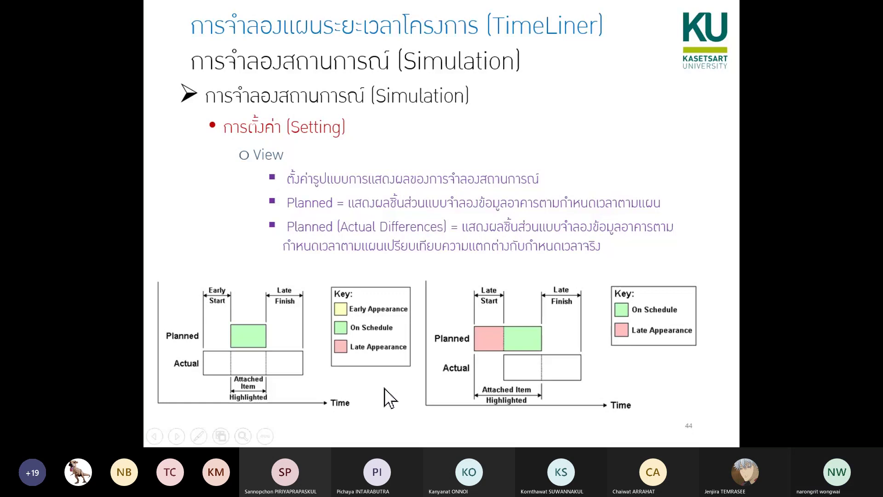
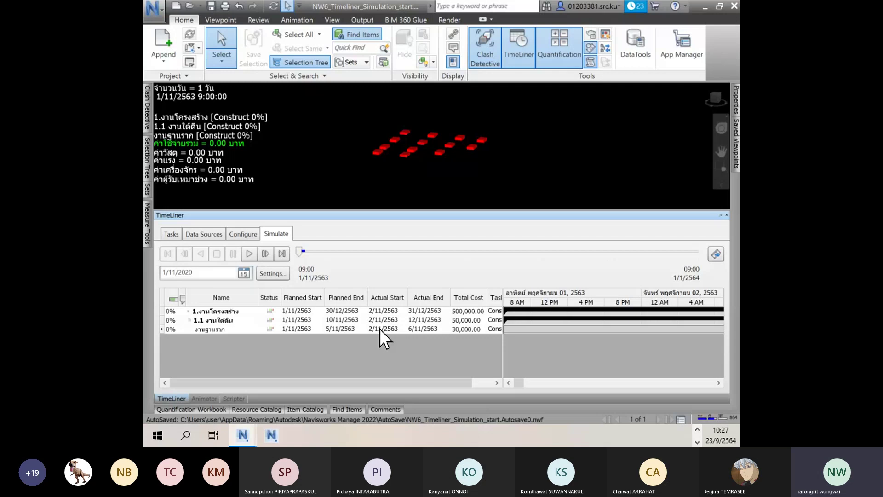
- Start the simulation and move it to 3/11/2020 to show the footings during construction
click(248, 253)
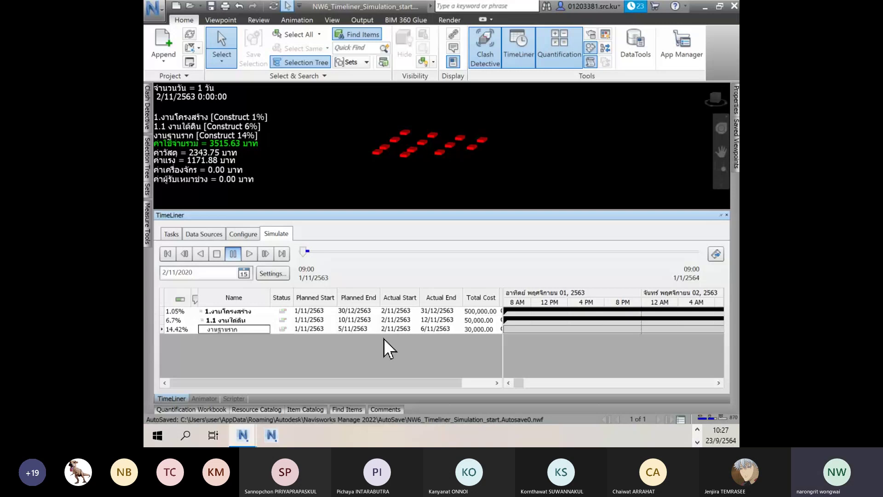
click(243, 274)
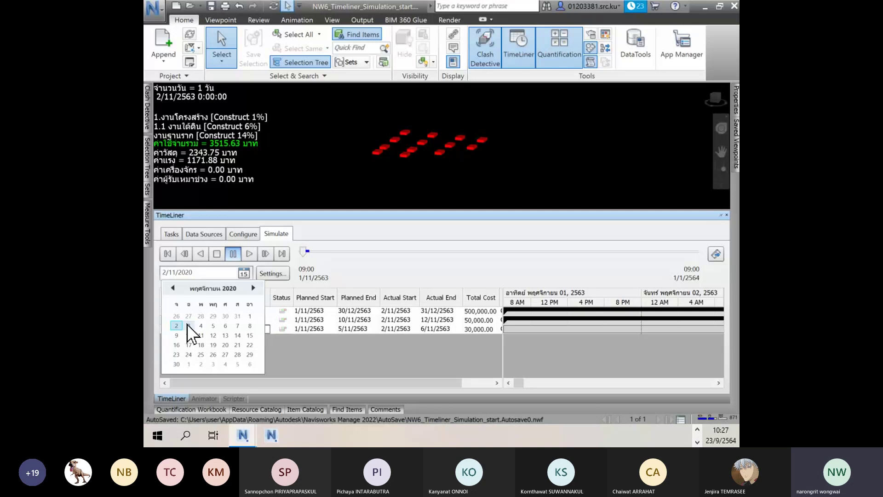
click(189, 326)
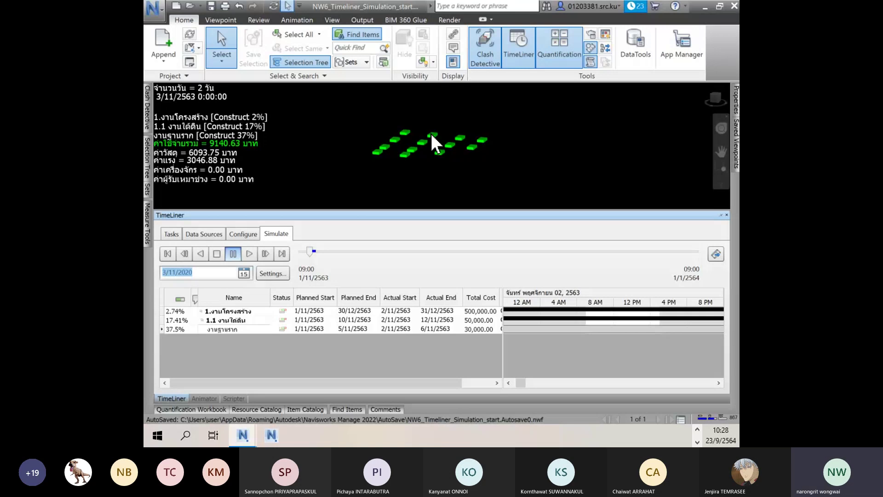
- Compare the footing colour and the footing task's dates with the Construct Start Appearance, and return to the simulation
click(242, 234)
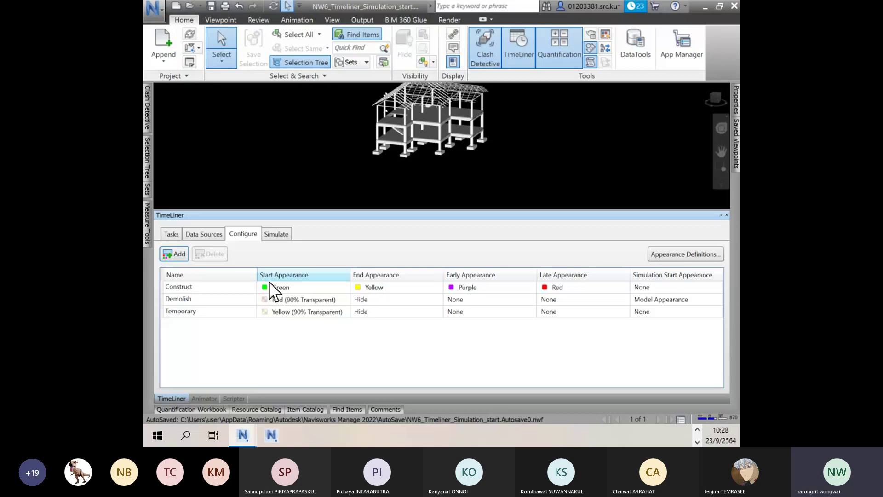
key(ctrl+Tab)
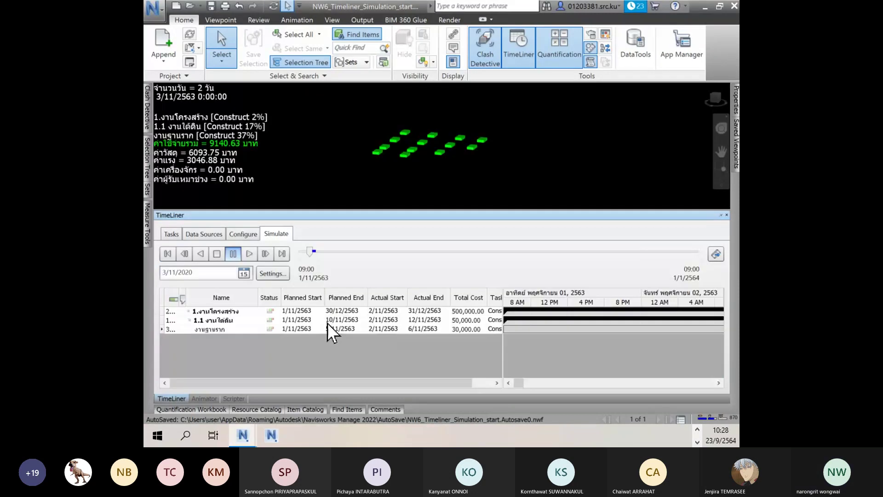
click(287, 331)
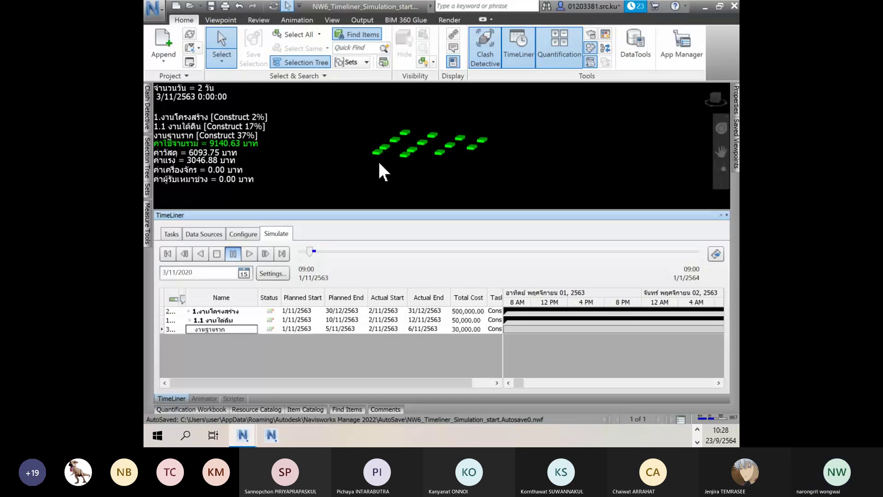
click(239, 235)
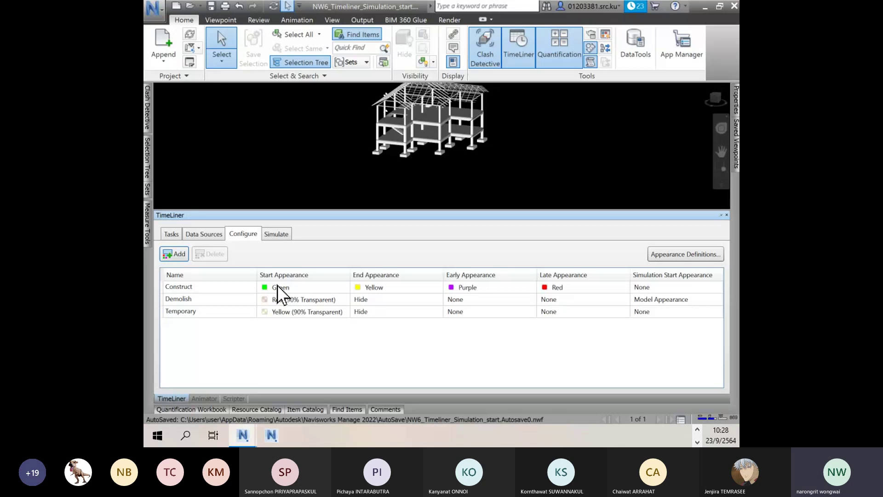
click(280, 234)
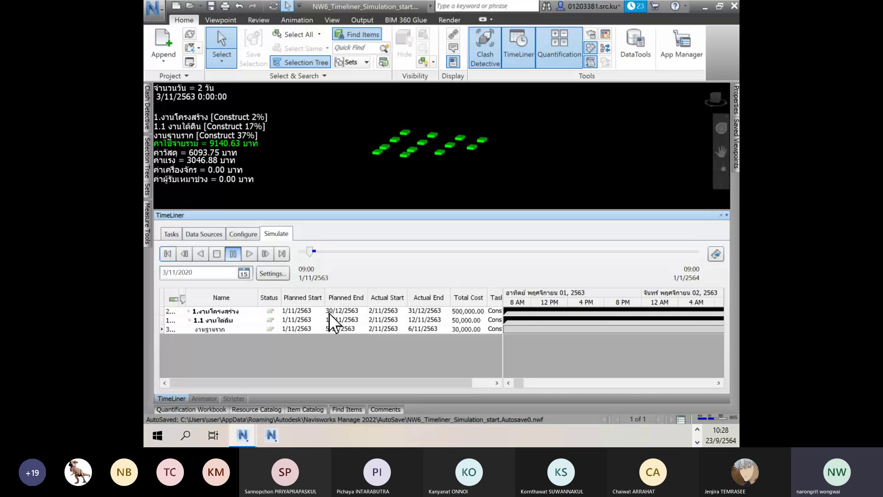
- Move the simulation between 5/11/2020 and 6/11/2020 to compare the footings around their planned end, finishing on 6/11/2020
click(244, 274)
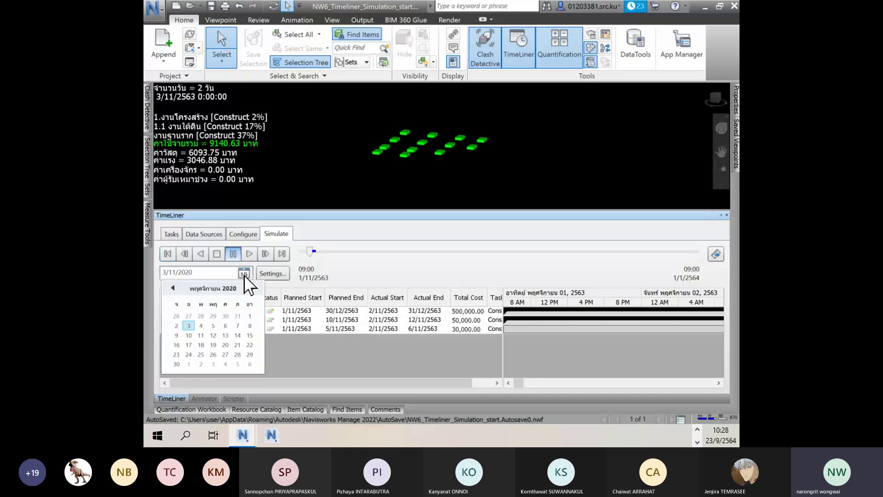
click(214, 326)
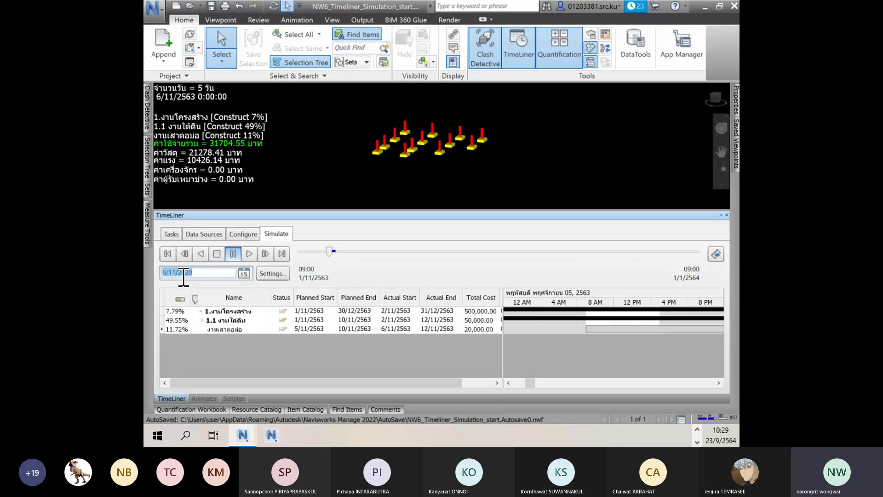
click(244, 275)
click(228, 317)
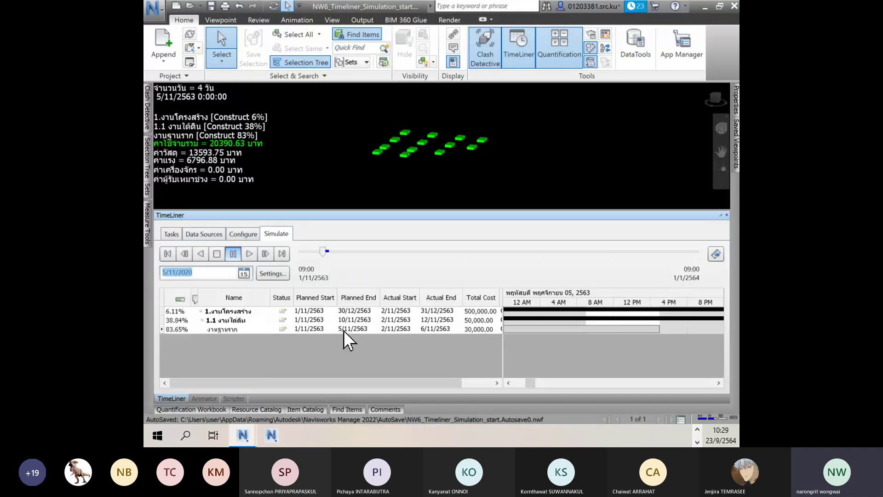
click(245, 274)
click(234, 331)
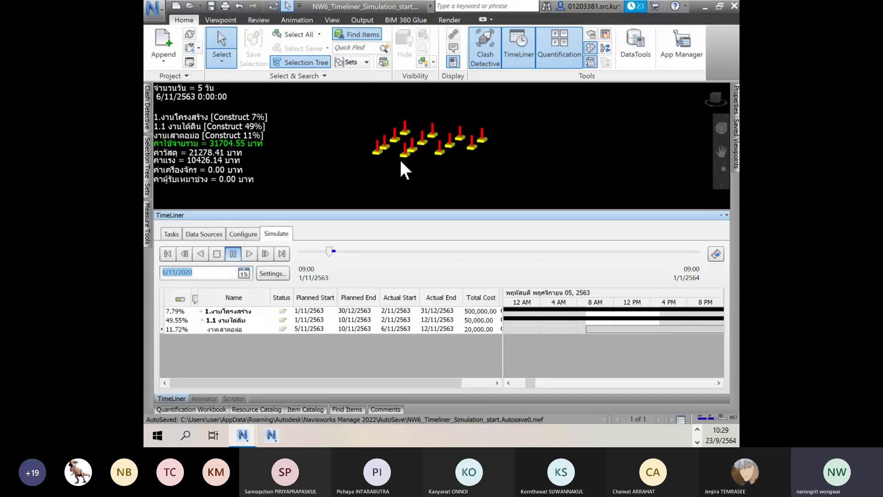
- Review the simulation view setting, the งานเสาตอม่อ task's planned and actual dates, and the Construct Late Appearance
click(273, 274)
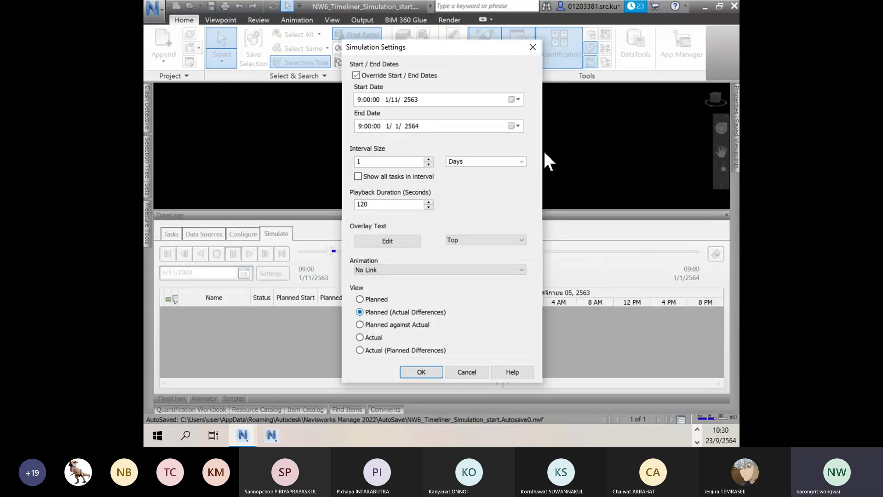
click(534, 47)
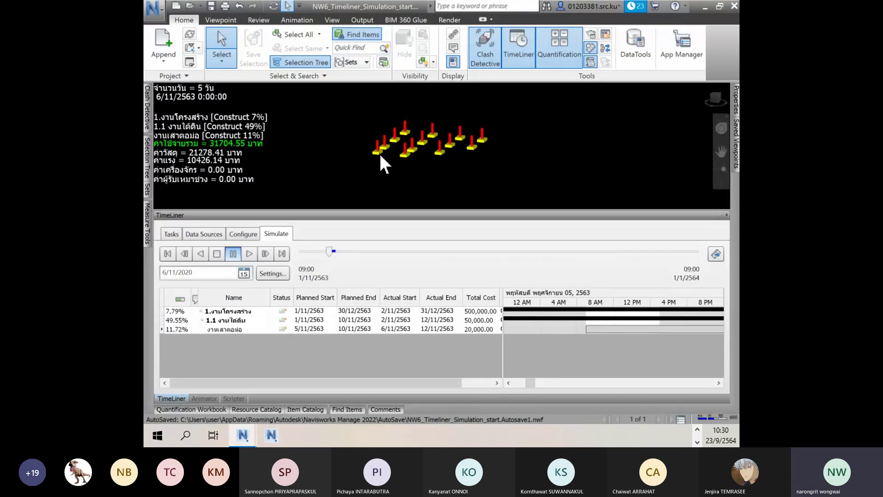
click(243, 234)
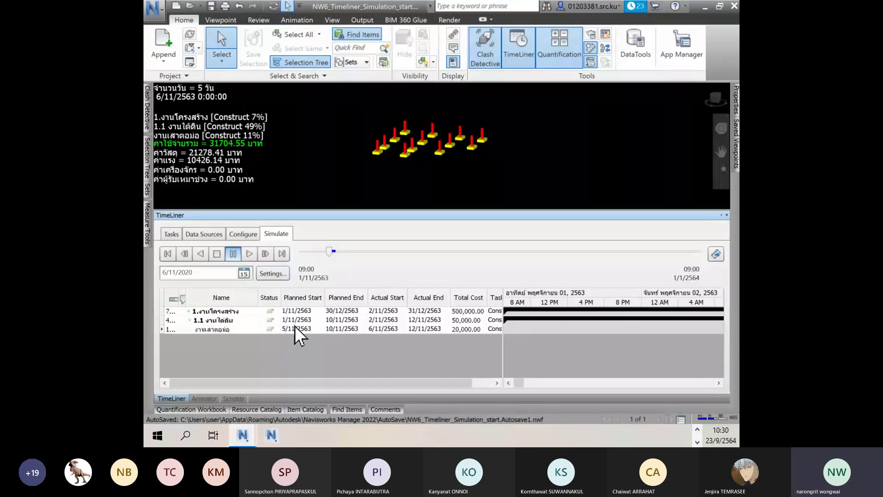
click(367, 331)
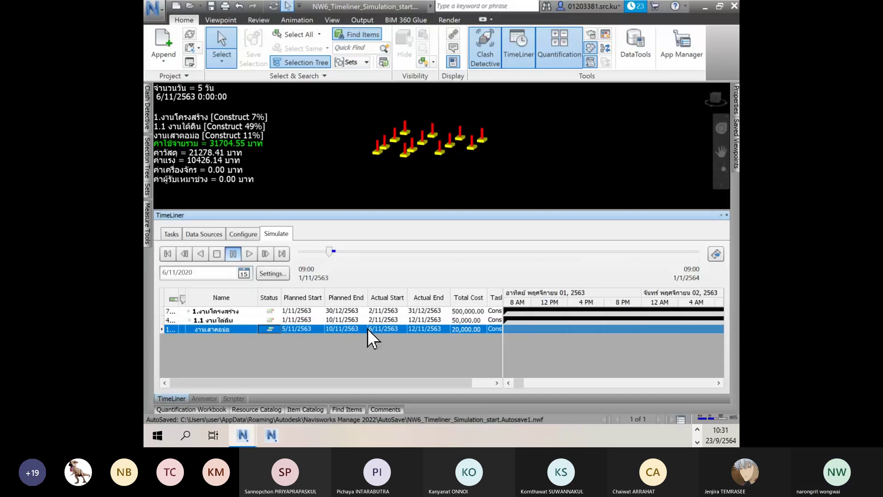
click(243, 234)
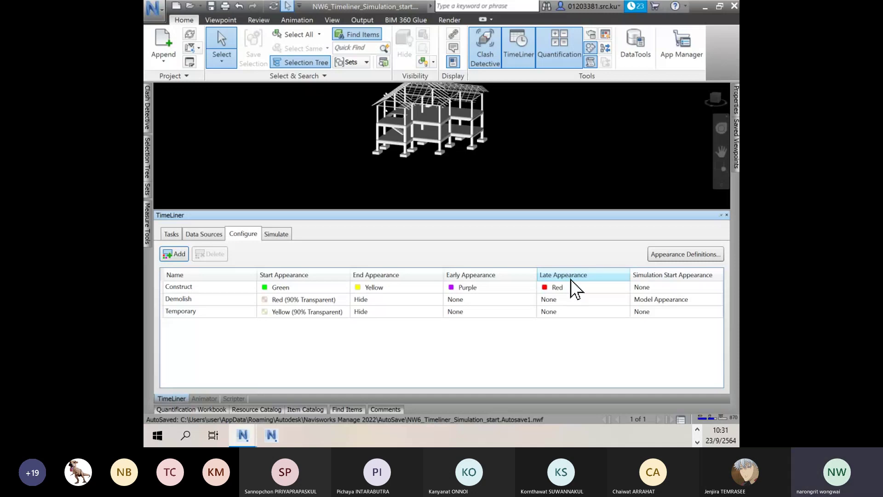
click(276, 234)
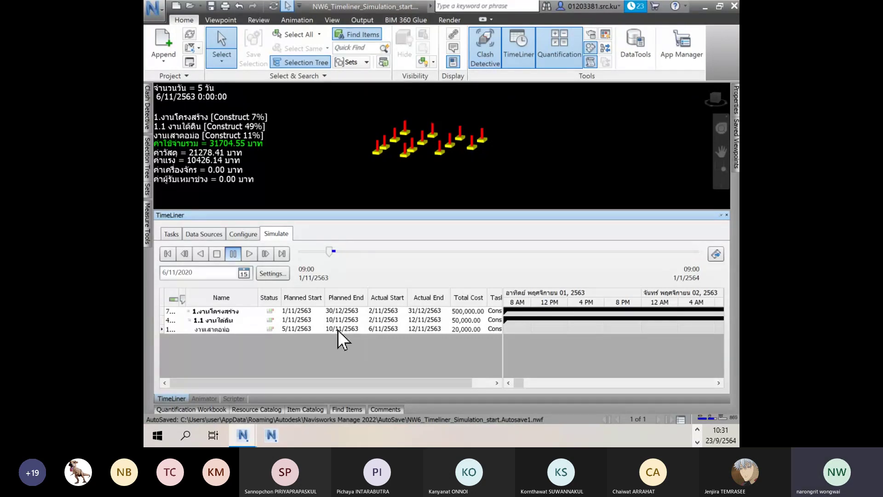
- Move the simulation to 11/11/2020 to show the stub columns past their planned end
click(246, 275)
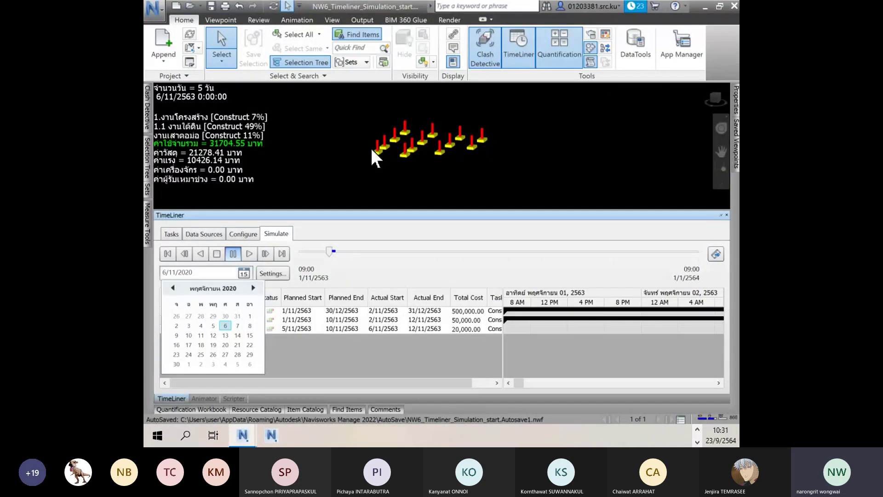
click(226, 326)
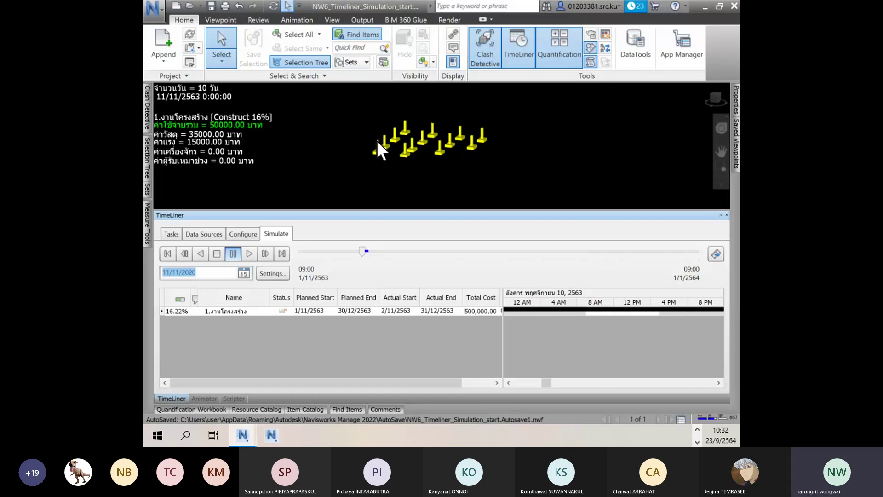
click(260, 235)
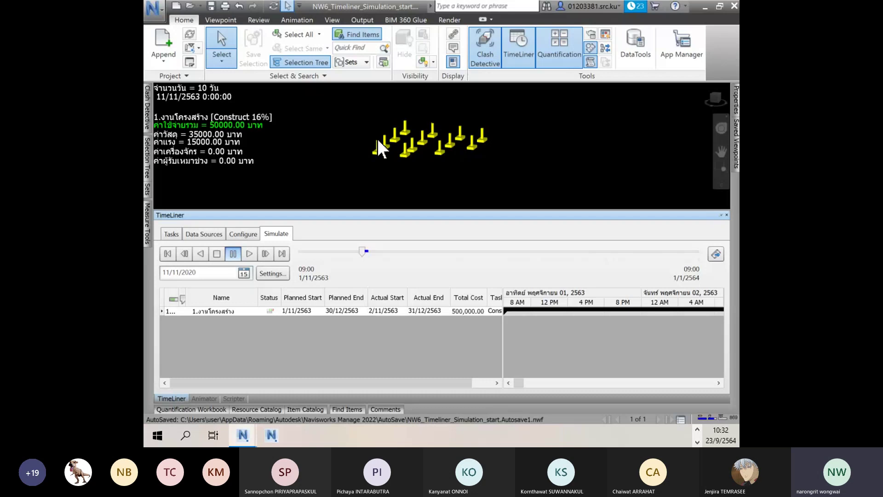
- Set the Actual Start of the งานเสาตอม่อ task to 4/11/2563 in the TimeLiner task list
click(173, 236)
click(225, 308)
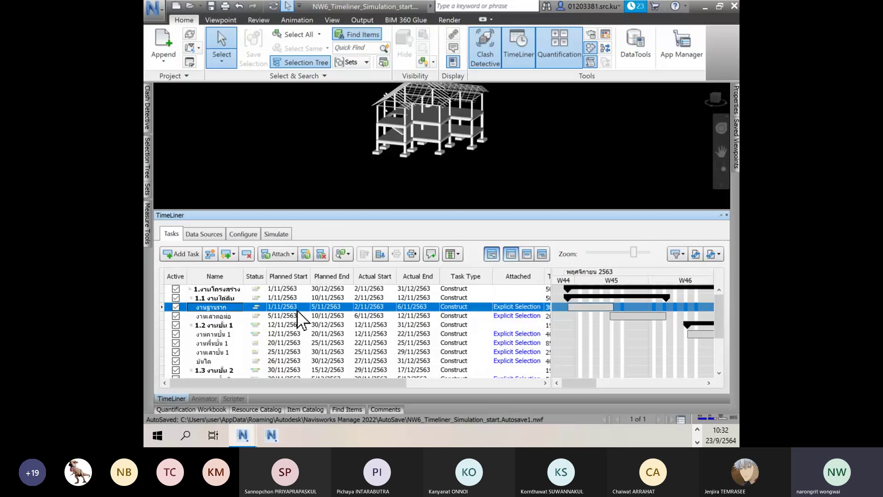
click(225, 316)
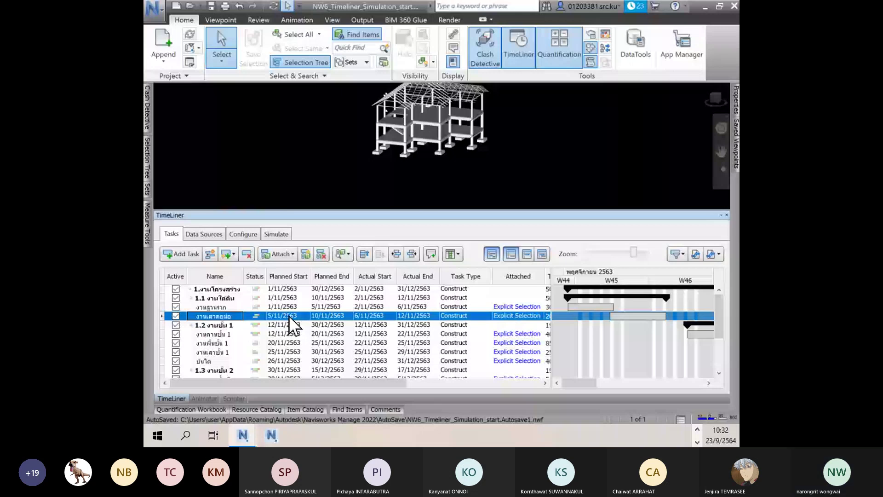
click(364, 316)
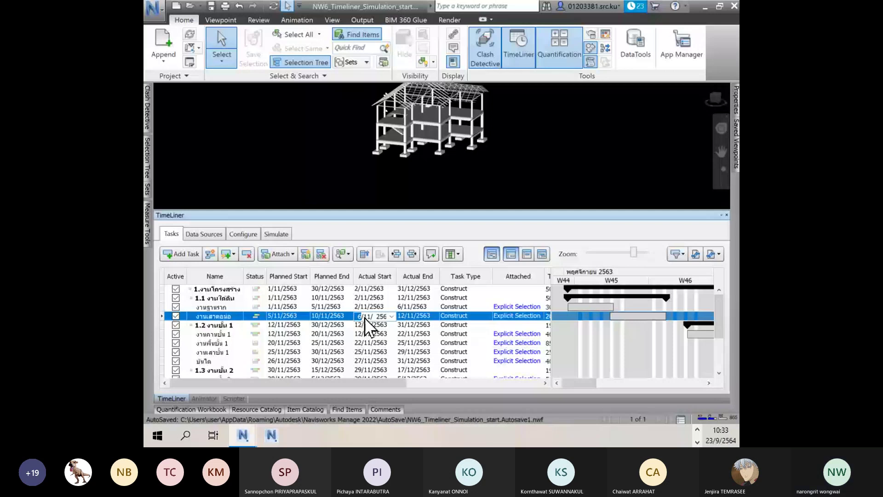
click(392, 316)
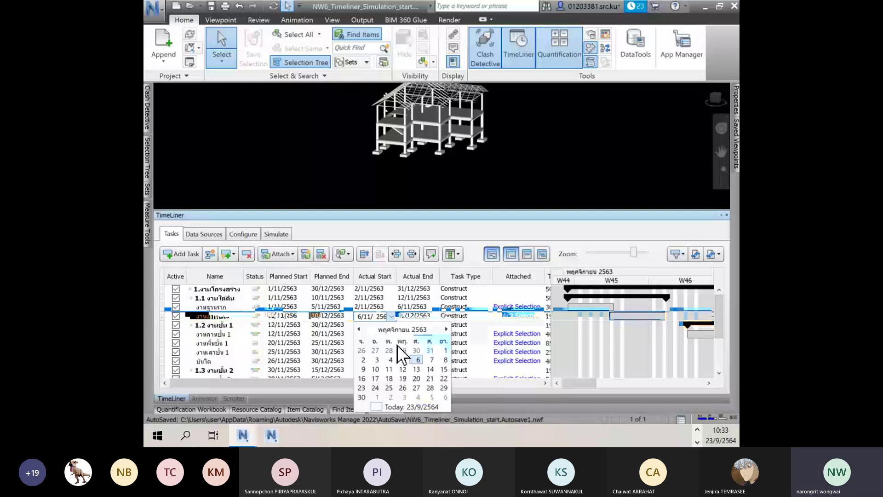
click(390, 359)
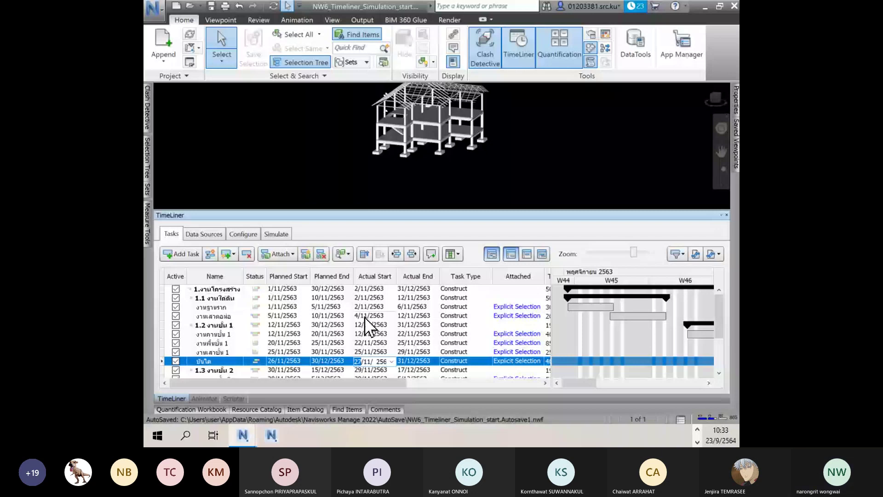
- Set the Actual End of the งานเสาตอม่อ task to 9/11/2563
click(294, 315)
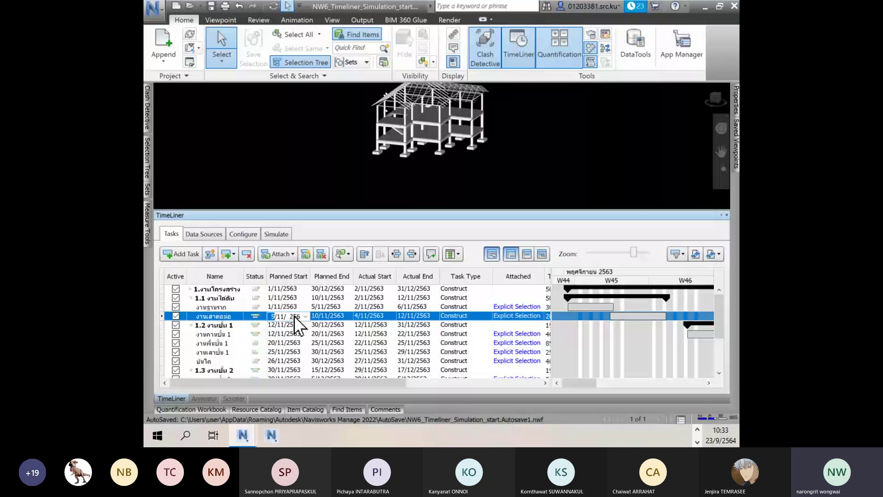
click(424, 316)
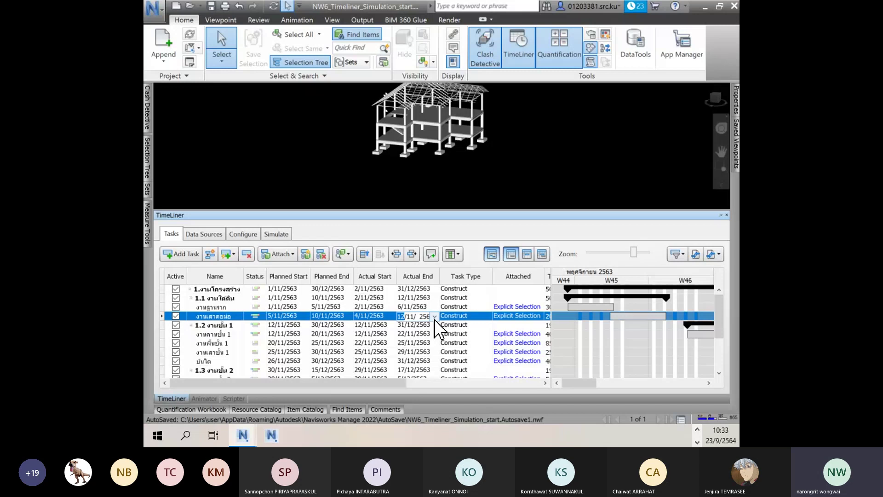
text(9)
key(Return)
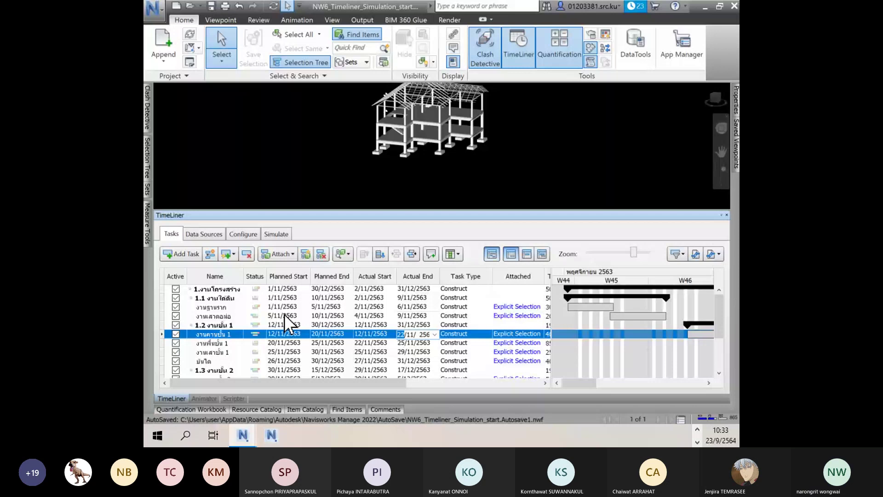
- Return to the simulation and verify that its view is set to Planned (Actual Differences)
click(276, 233)
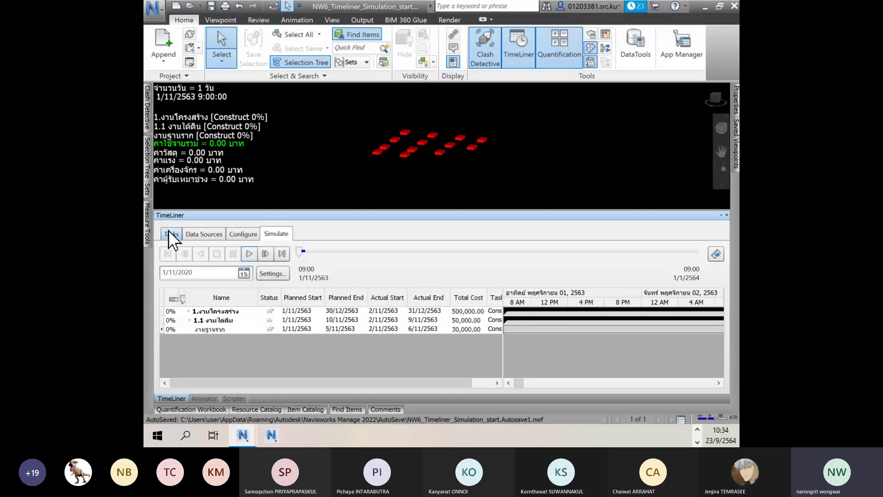
click(272, 273)
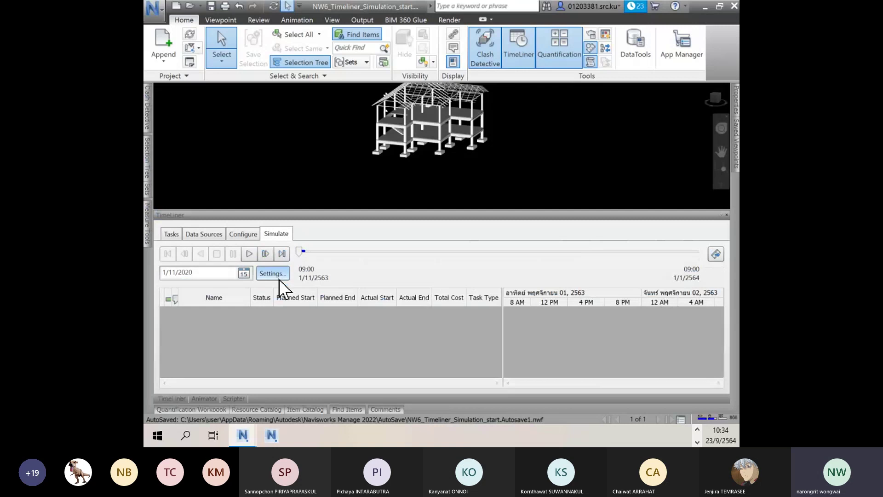
click(276, 275)
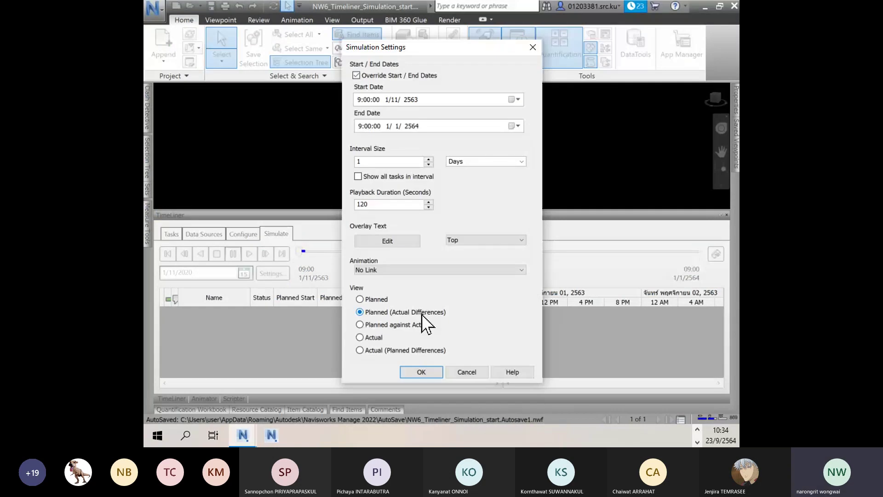
key(Return)
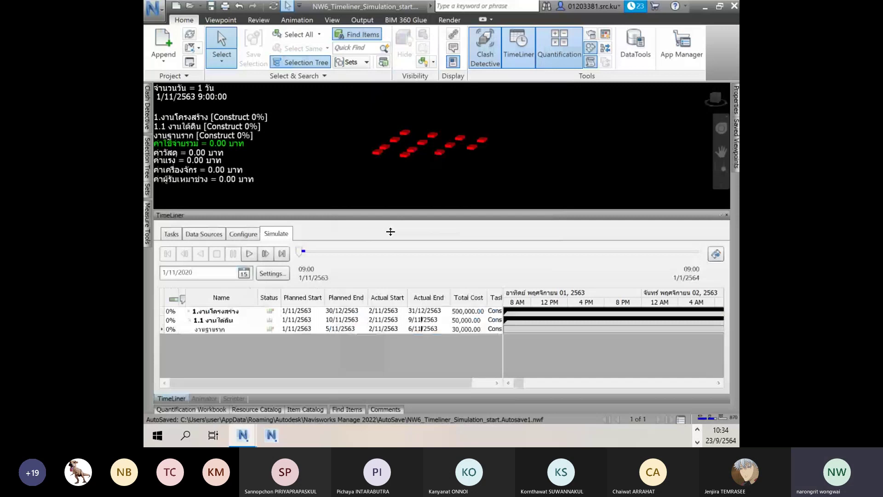
- Check the planned and actual dates of the งานเสาตอม่อ task, and move the simulation to 4/11/2020
click(172, 233)
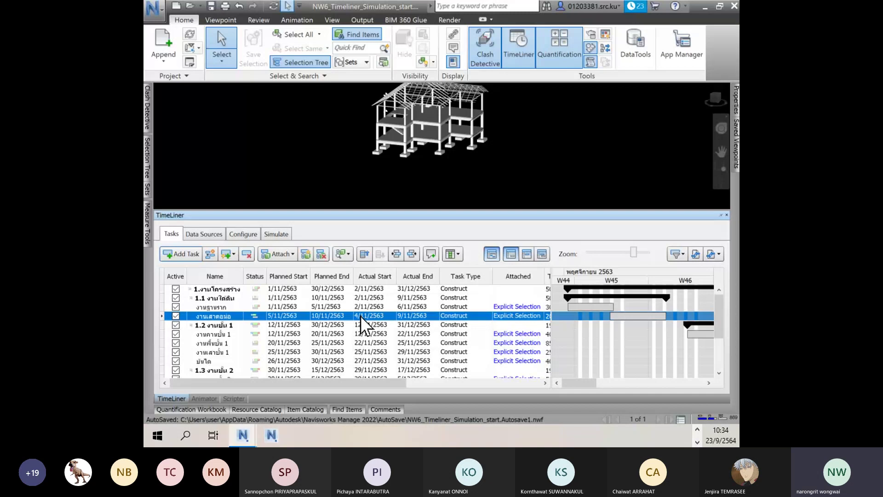
click(276, 233)
click(243, 273)
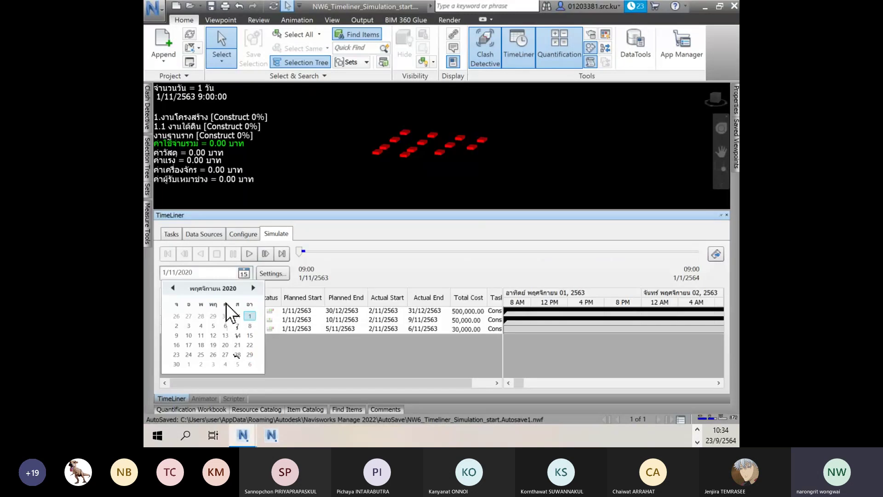
click(189, 326)
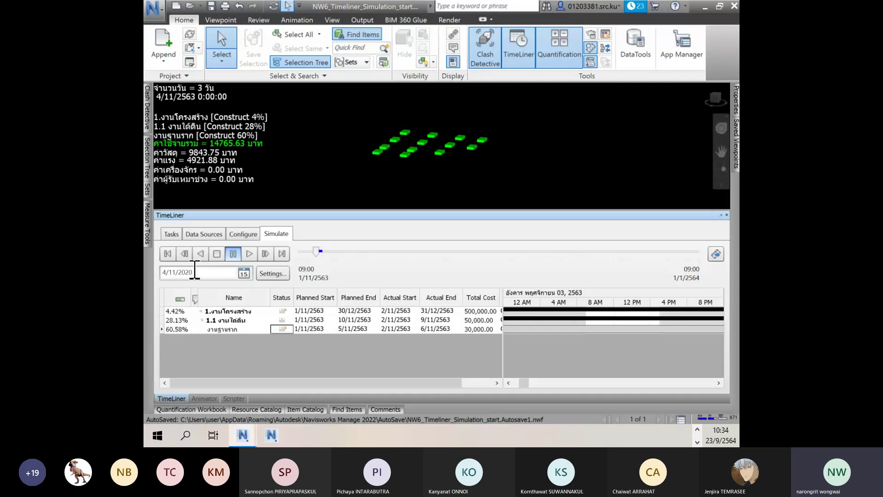
- Move the simulation to 5/11/2020 and compare it with the planned start of the งานเสาตอม่อ task in the task list
click(171, 234)
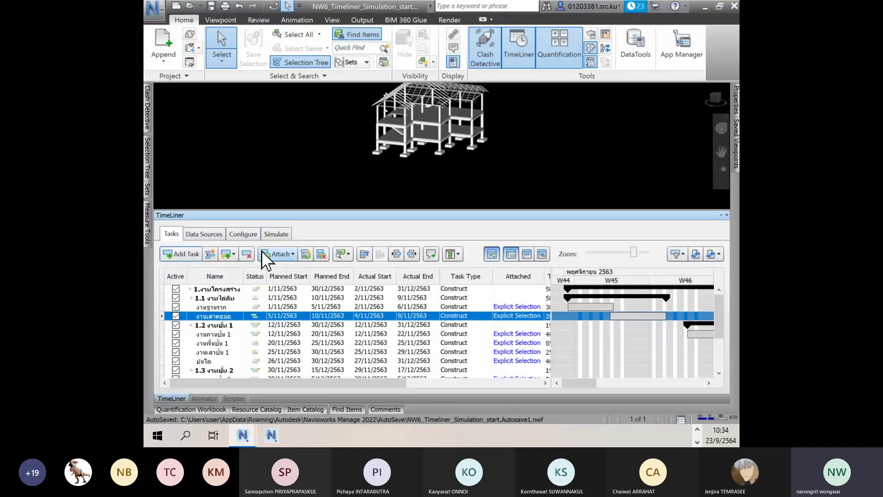
click(274, 233)
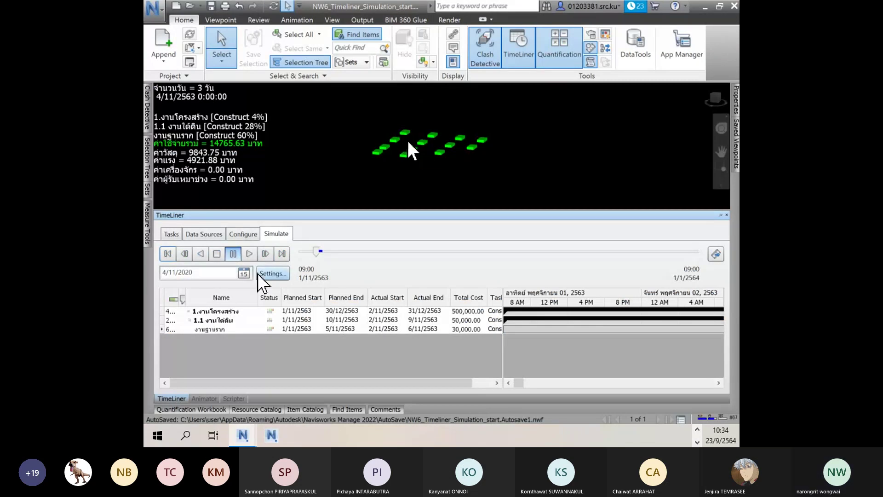
click(244, 274)
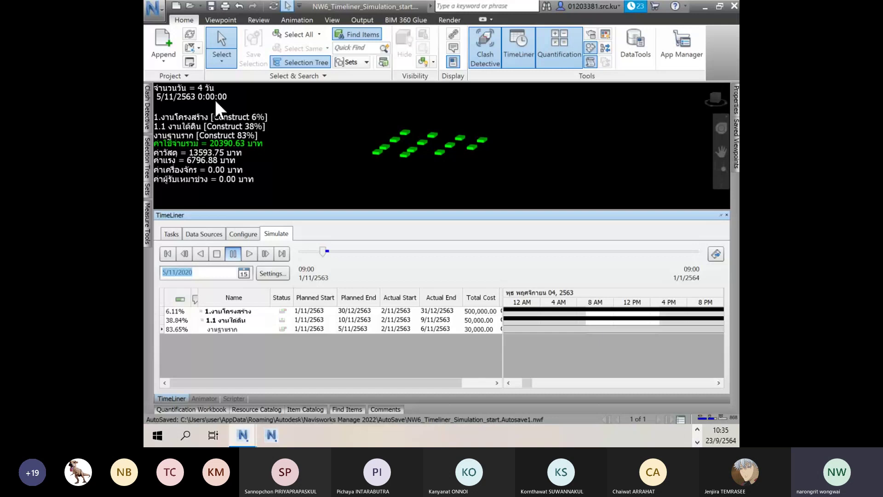
click(172, 233)
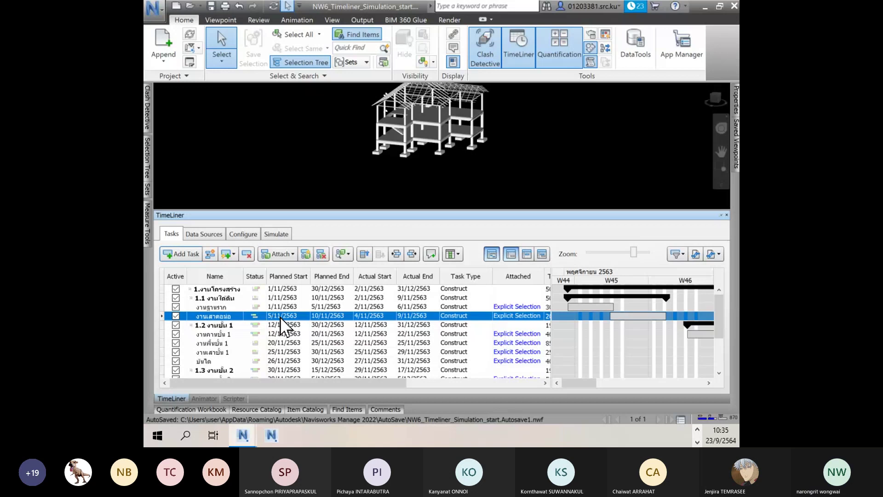
click(278, 233)
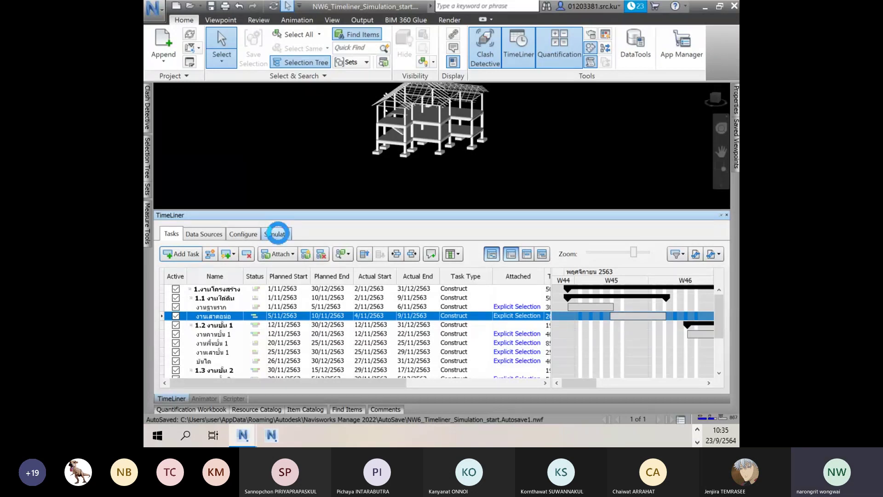
- Move the simulation to 6/11/2020 and compare it with the Planned (Actual Differences) slide in PowerPoint, returning to Navisworks
click(244, 273)
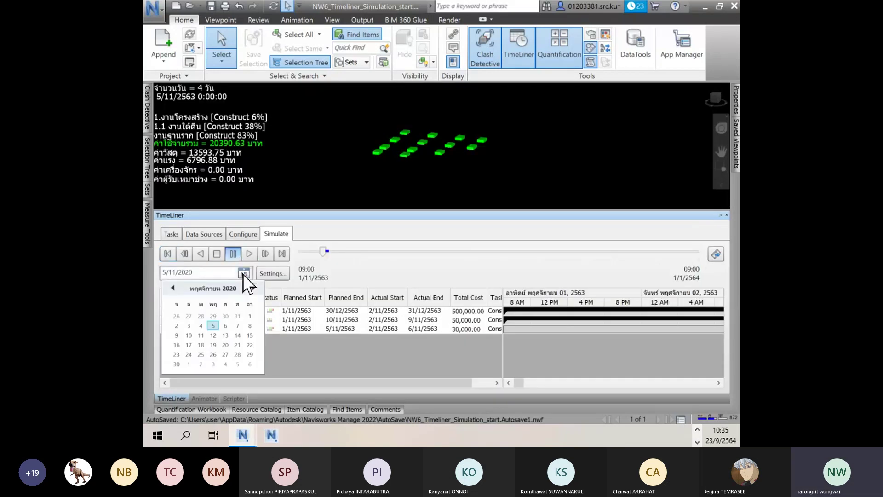
click(226, 326)
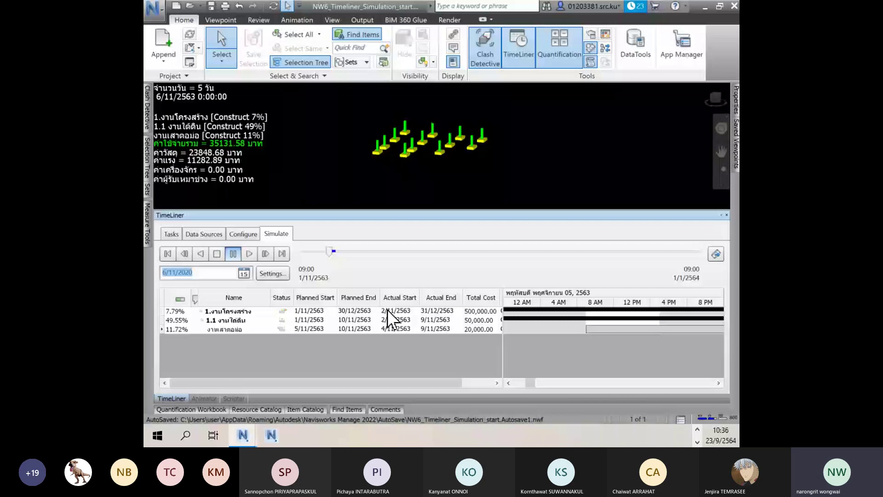
click(697, 430)
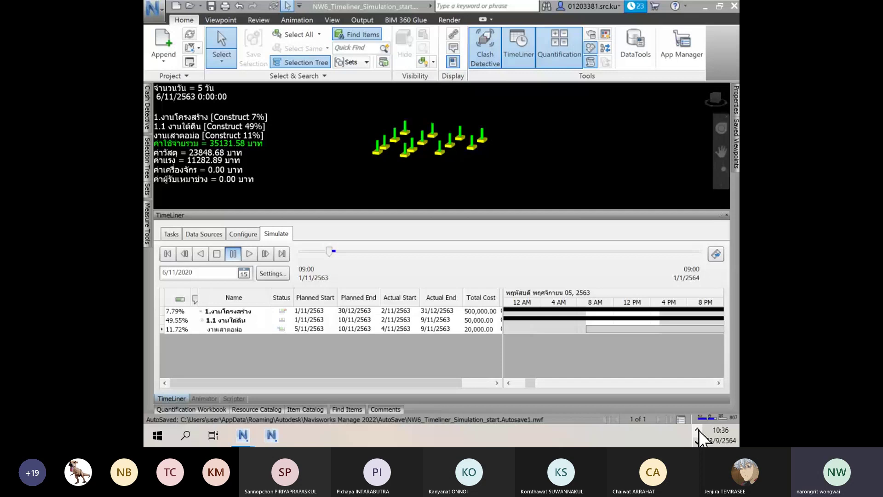
key(ctrl+super+Left)
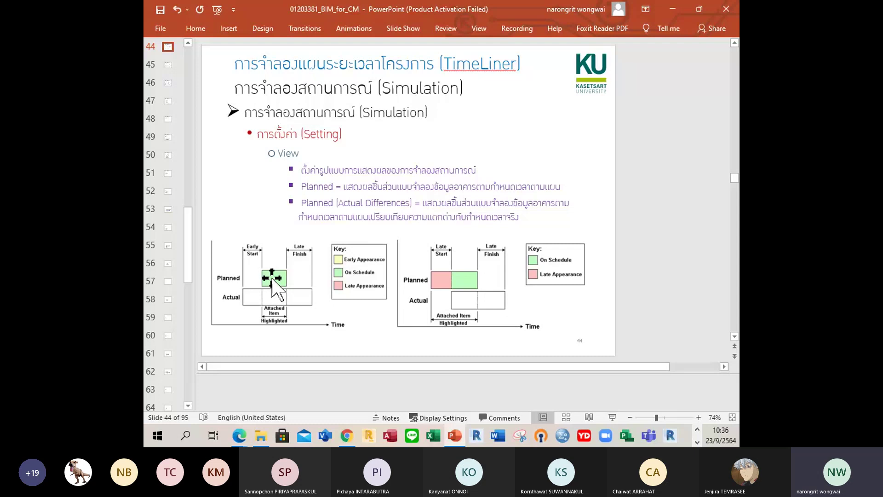
key(ctrl+super+Right)
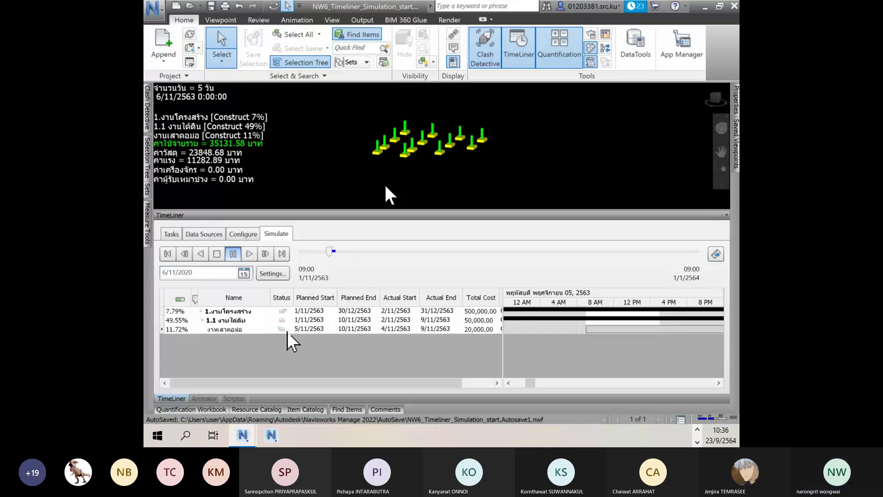
- Check the appearance colours of the Construct task type and move the simulation to 11/11/2020
click(243, 233)
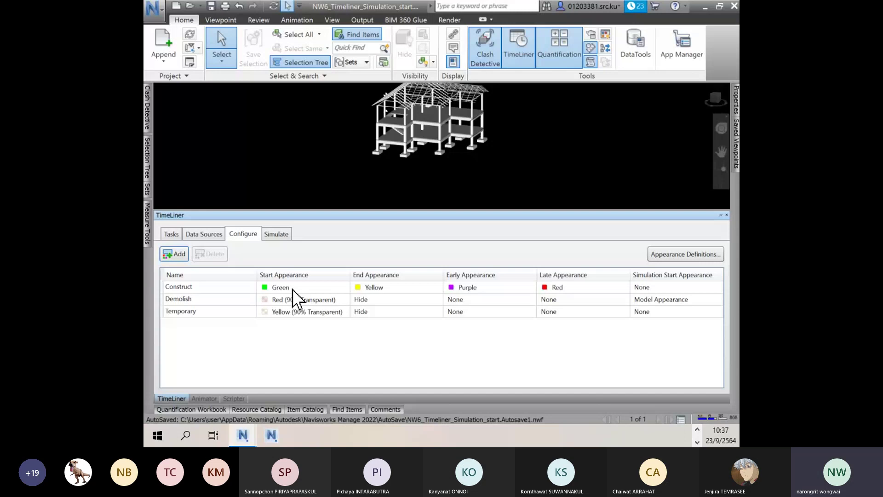
click(276, 234)
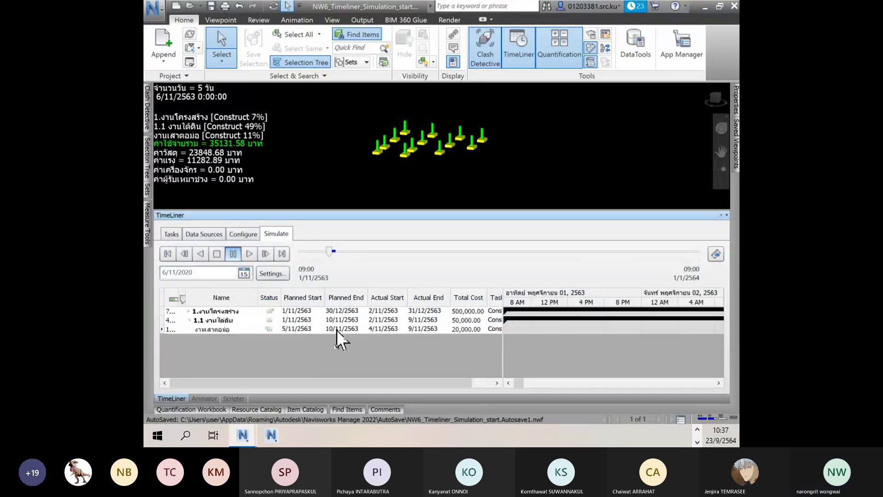
click(244, 274)
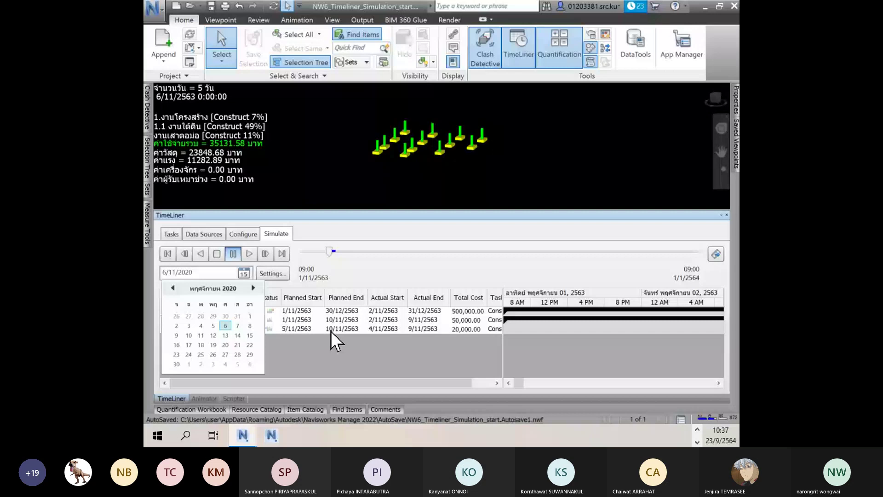
click(201, 336)
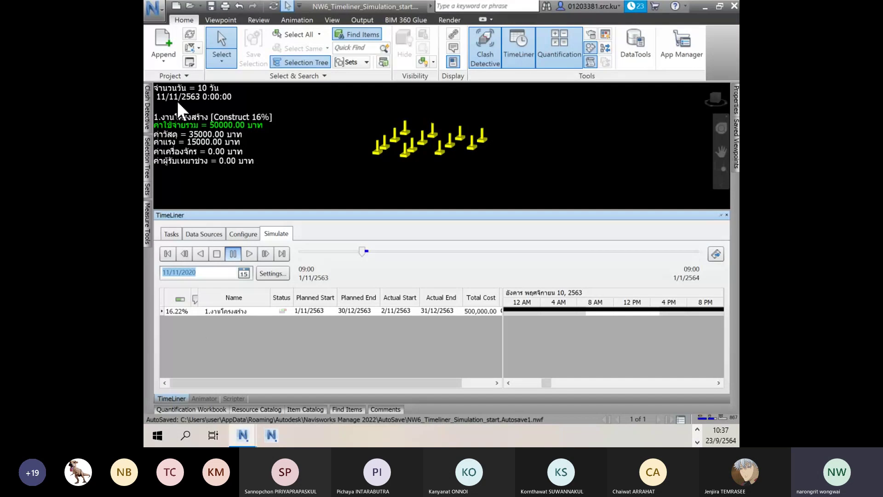
- Recheck the Construct end appearance, consult the planned-versus-actual diagrams in PowerPoint and return to the Navisworks simulation
click(243, 234)
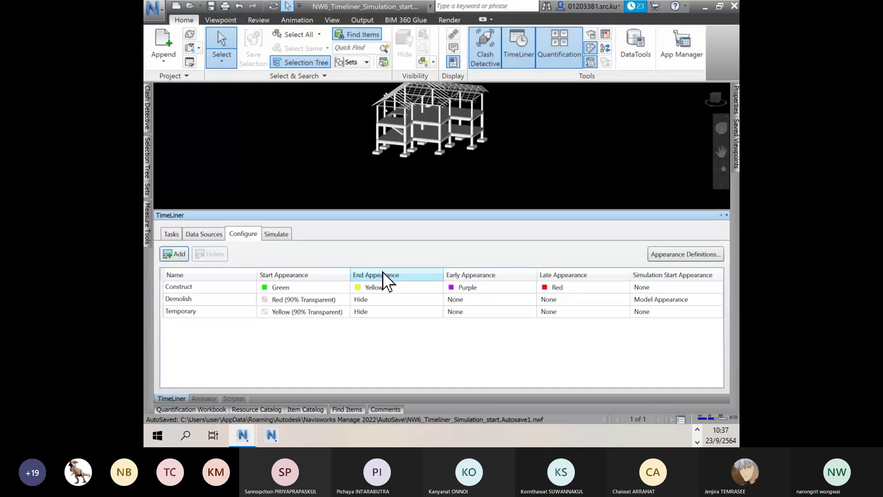
key(ctrl+Tab)
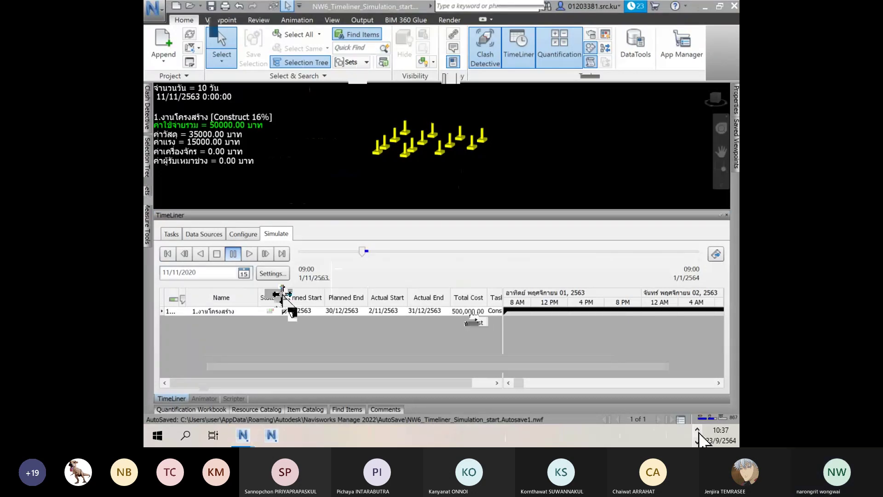
key(alt+Tab)
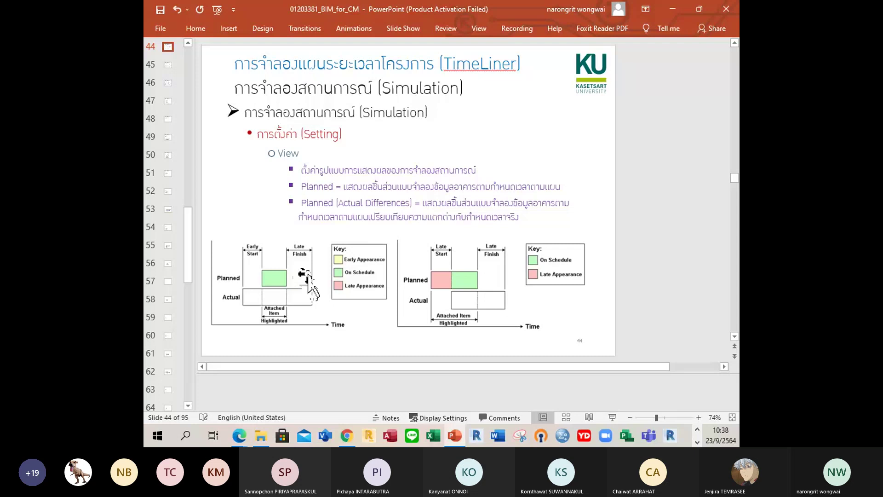
key(alt+Tab)
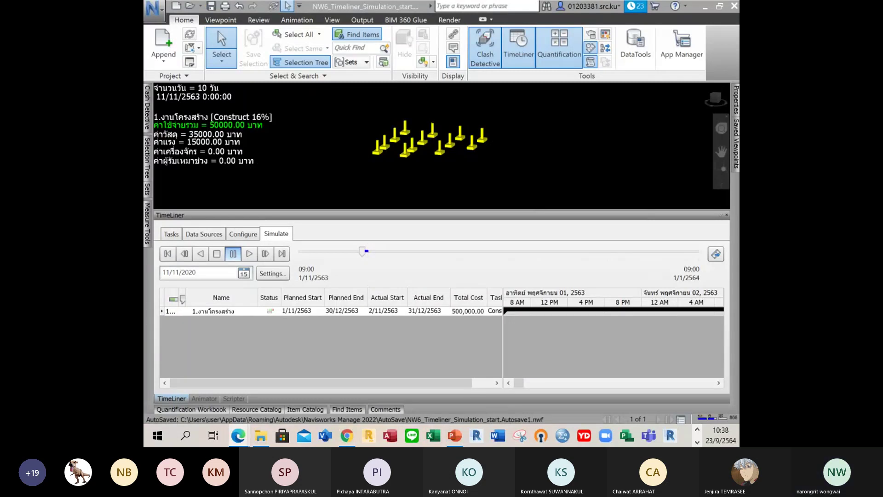
- Set the simulation view to Actual (Planned Differences)
click(270, 274)
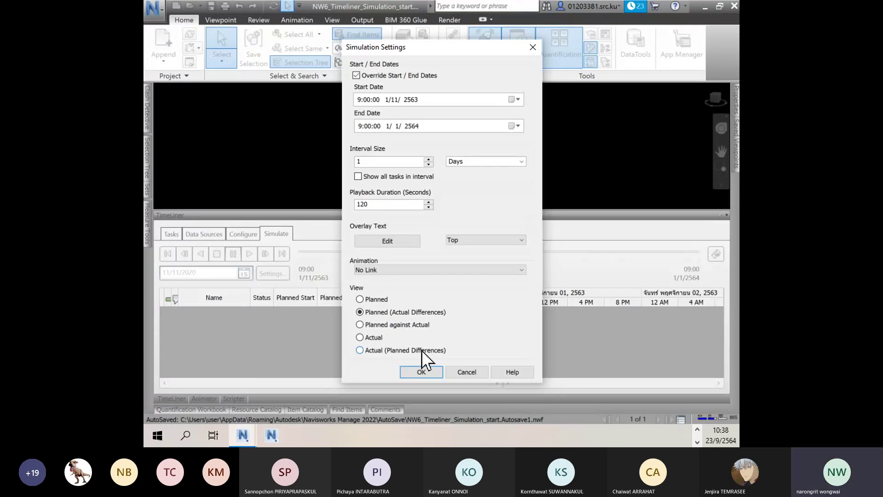
click(385, 348)
click(428, 370)
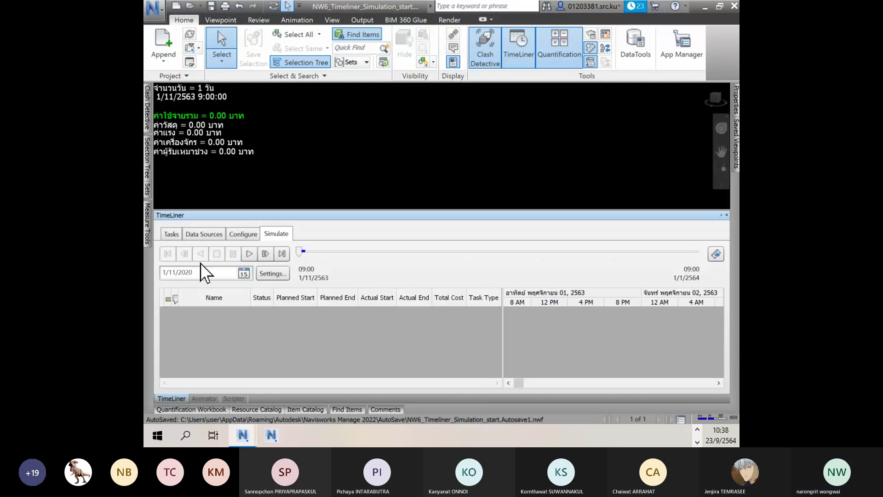
- Review the footing task's planned and actual dates in the task list and recheck the simulation view setting
click(171, 234)
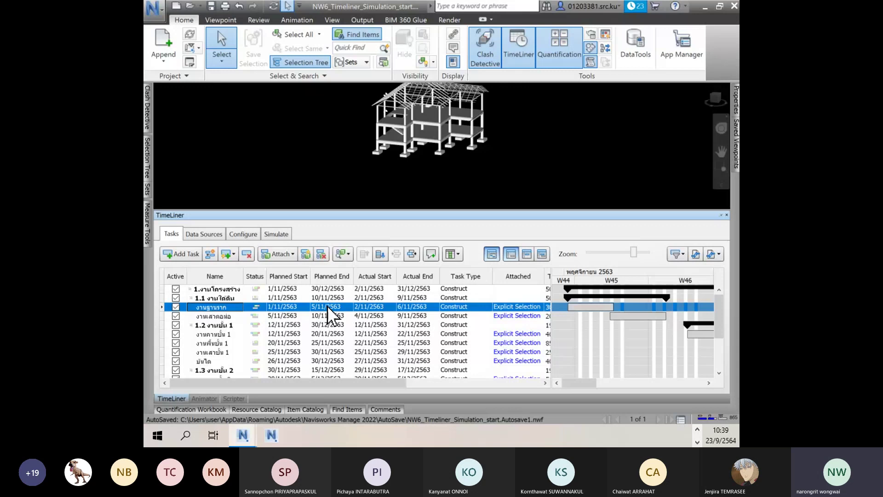
click(275, 236)
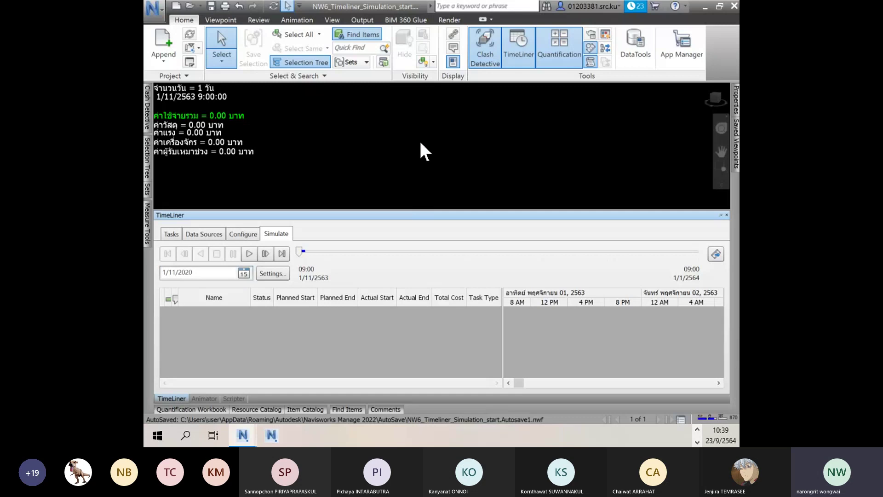
click(272, 274)
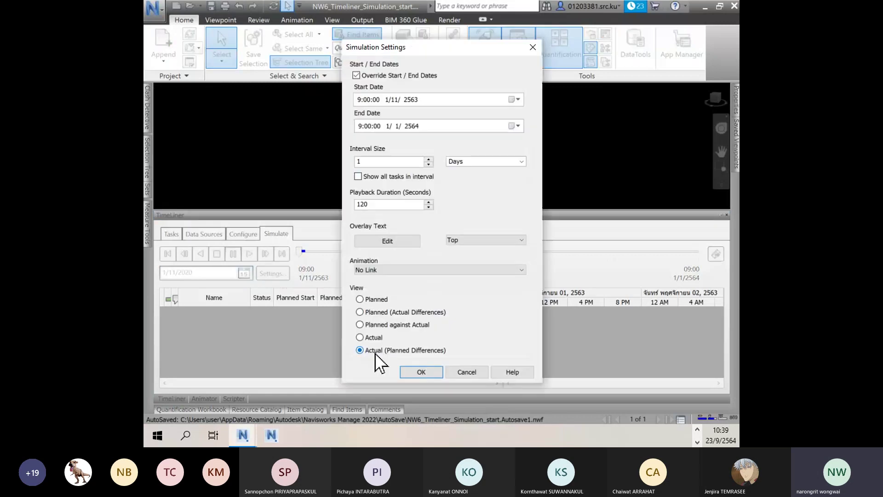
click(422, 372)
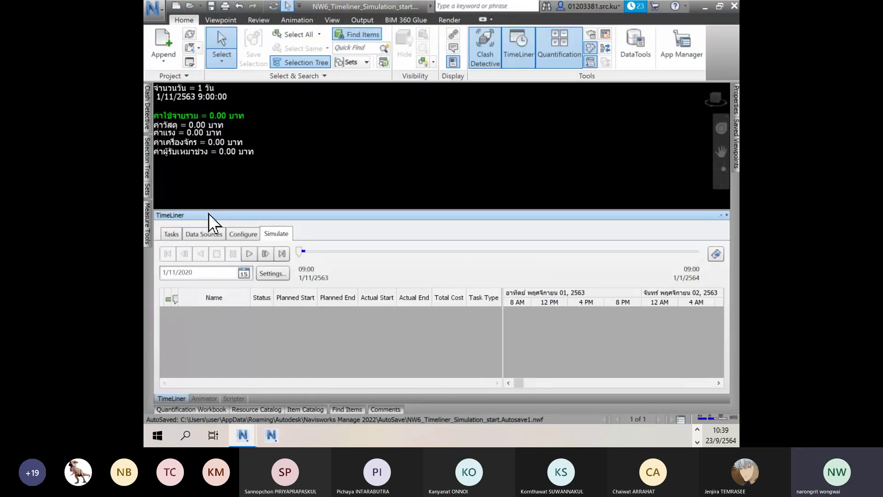
click(171, 234)
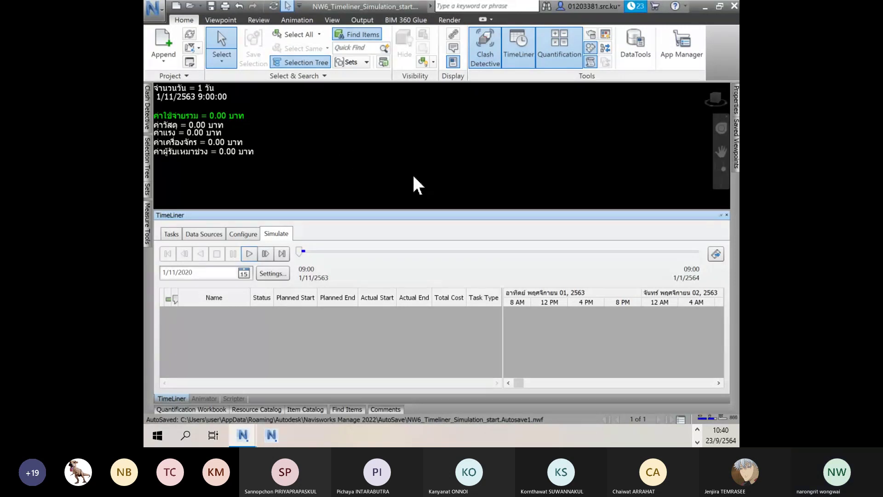
click(178, 235)
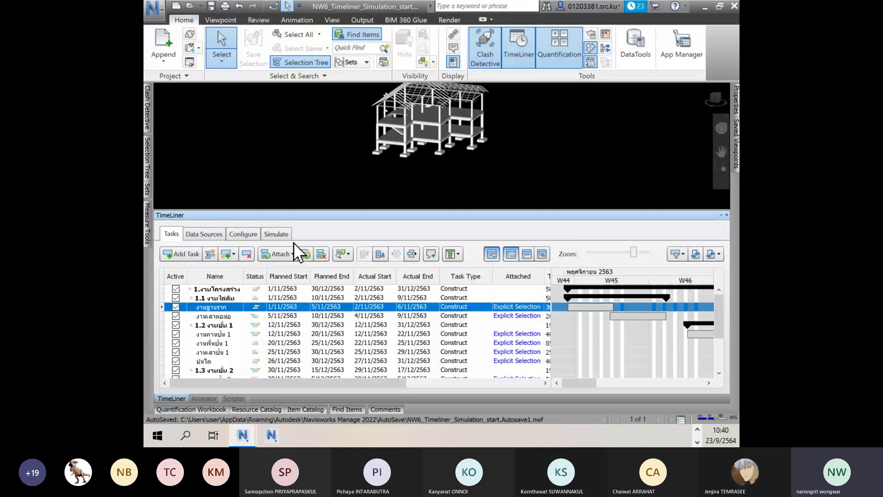
click(276, 233)
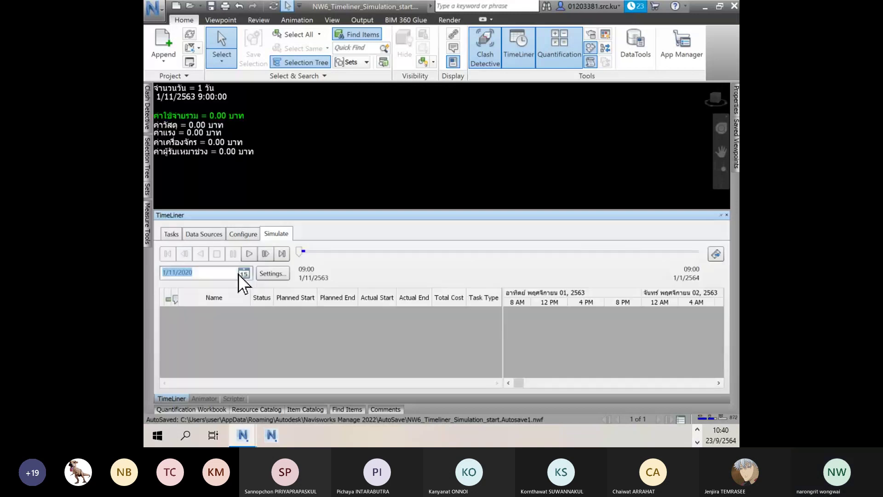
- Show the simulation at 2/11/2020 and advance it one day to 3/11/2020
click(240, 274)
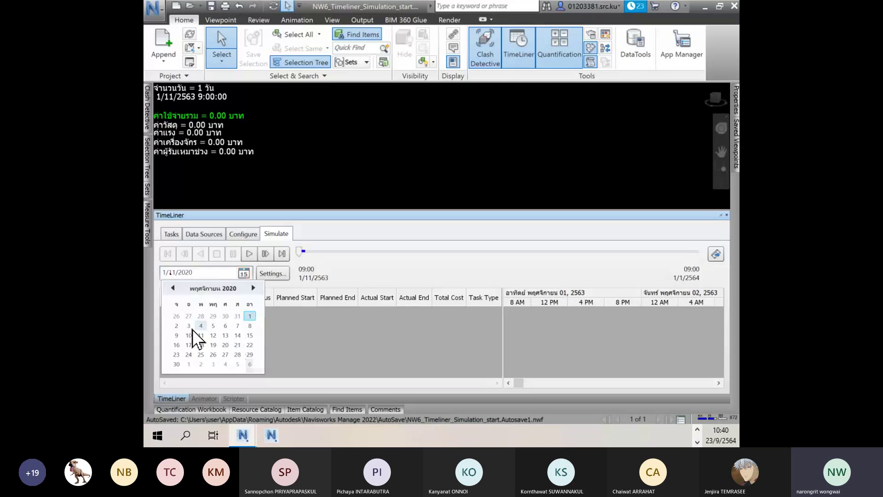
click(176, 326)
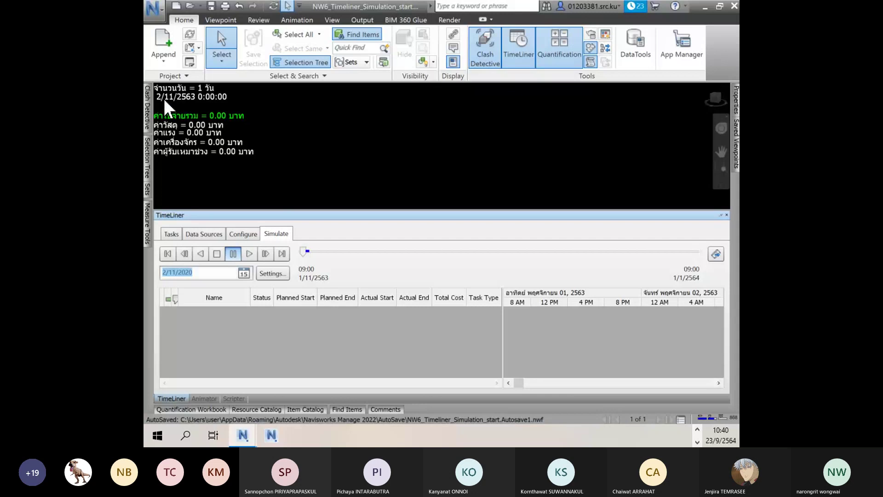
key(Up)
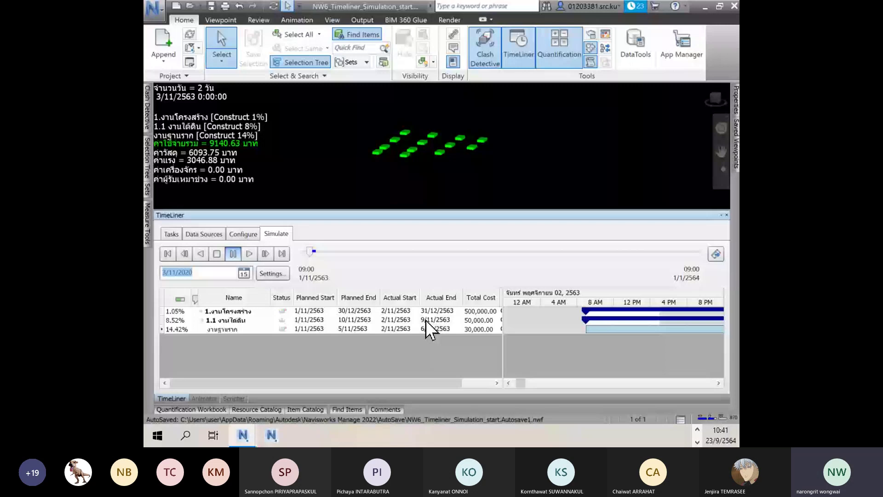
- Move the simulation to 6/11/2020 and check which colour the Construct task type uses for late appearance
click(244, 273)
click(226, 325)
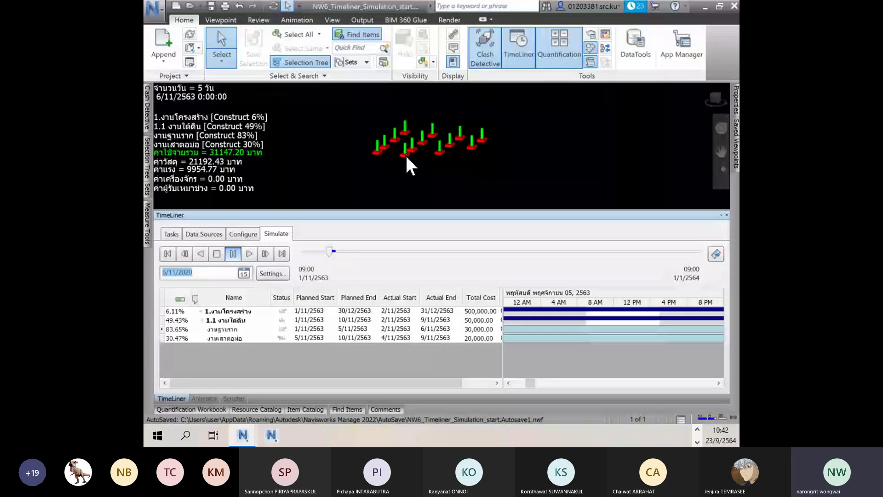
click(243, 233)
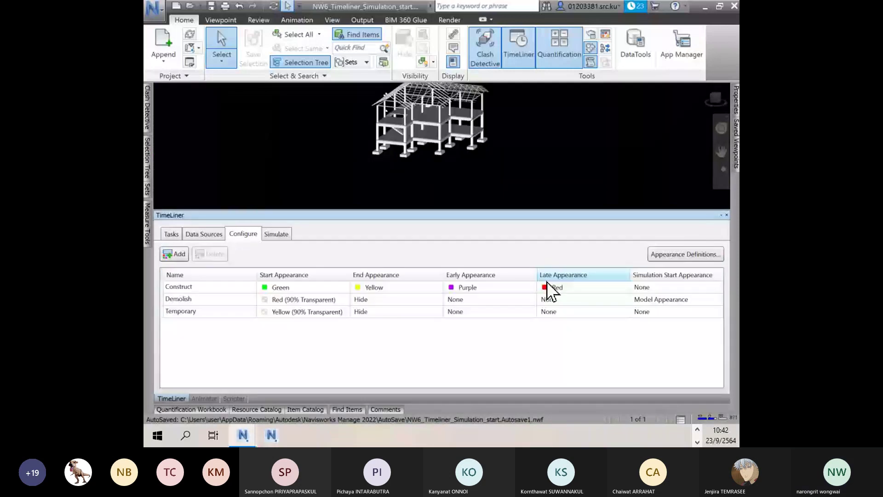
- Switch to PowerPoint and present slide 46, which explains the Actual and Actual (Planned Differences) views
click(521, 439)
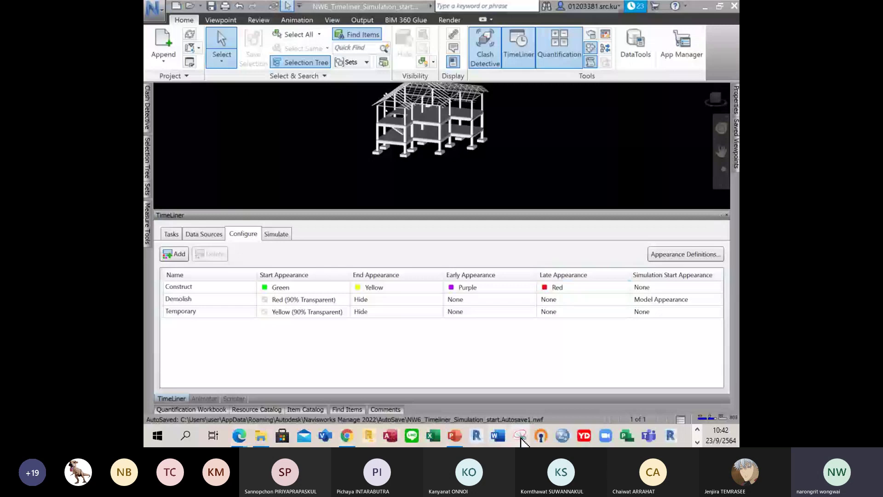
click(455, 435)
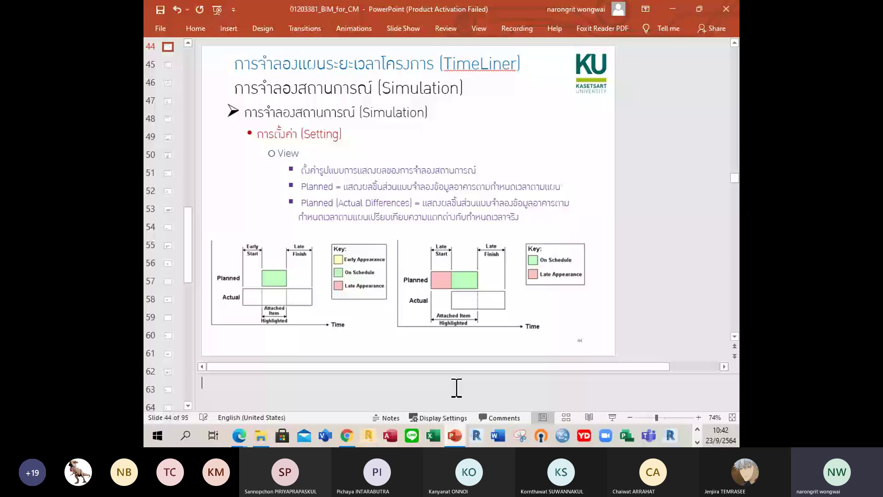
scroll(205, 292, down, 2)
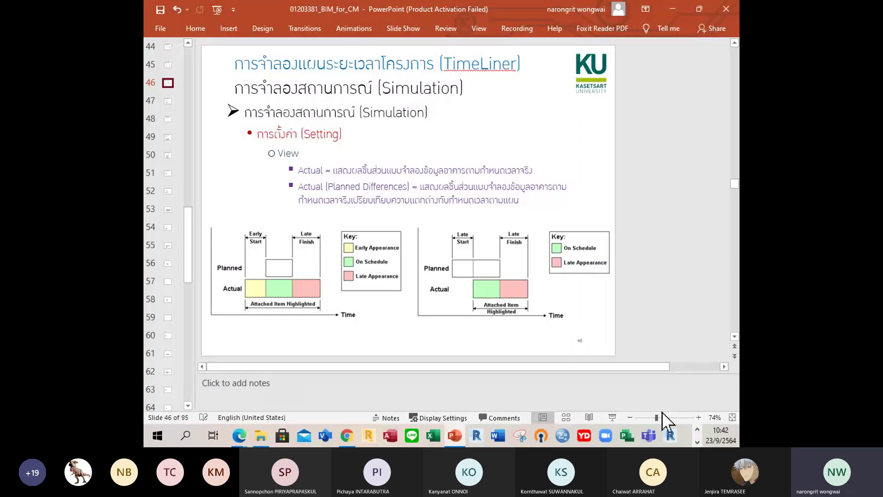
click(612, 418)
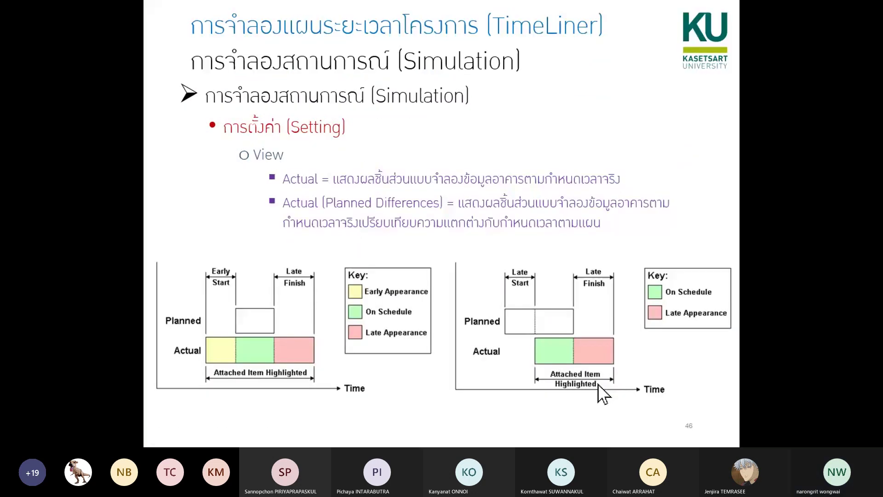
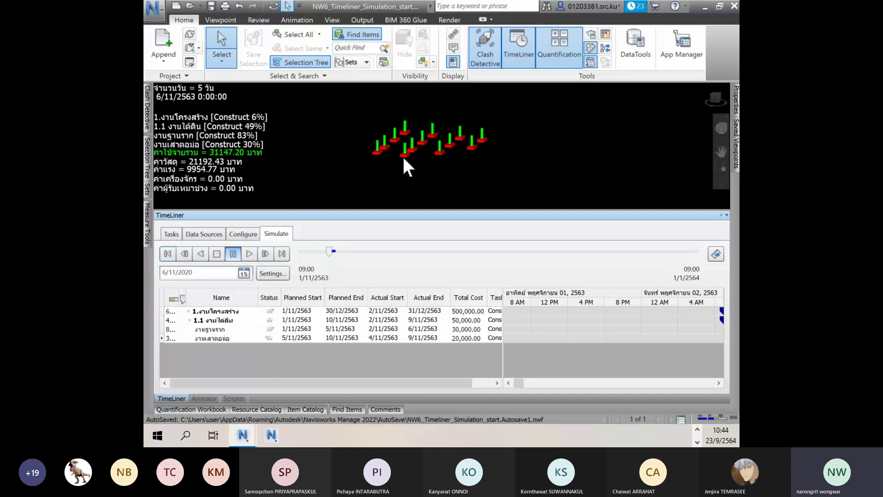
- Review the planned and actual start and end dates of the งานเสาตอม่อ (pier column) task in the task list
double_click(222, 340)
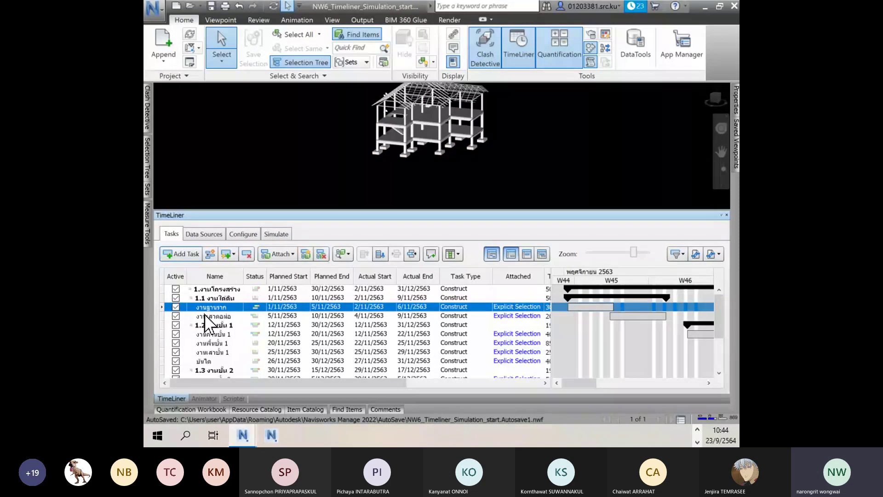
click(428, 315)
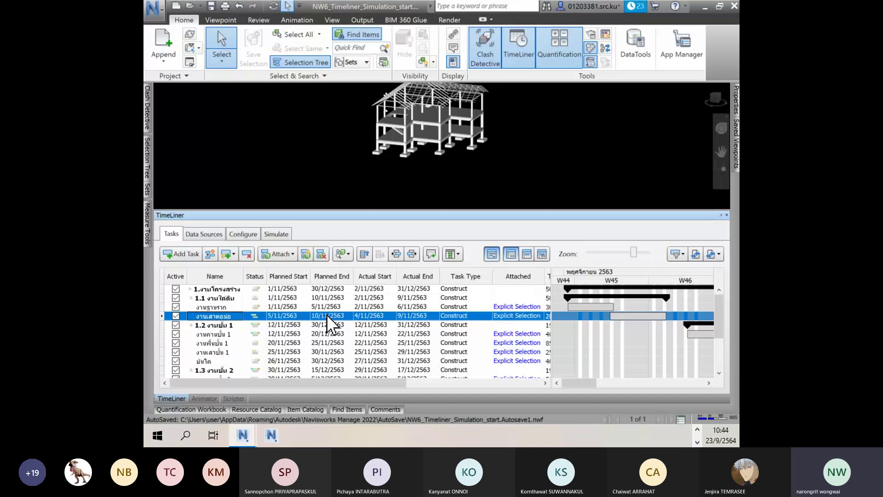
click(294, 315)
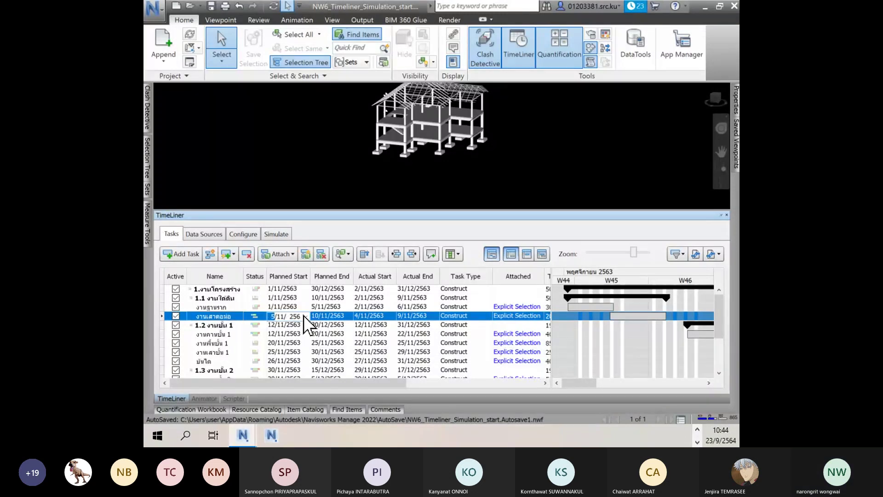
click(432, 316)
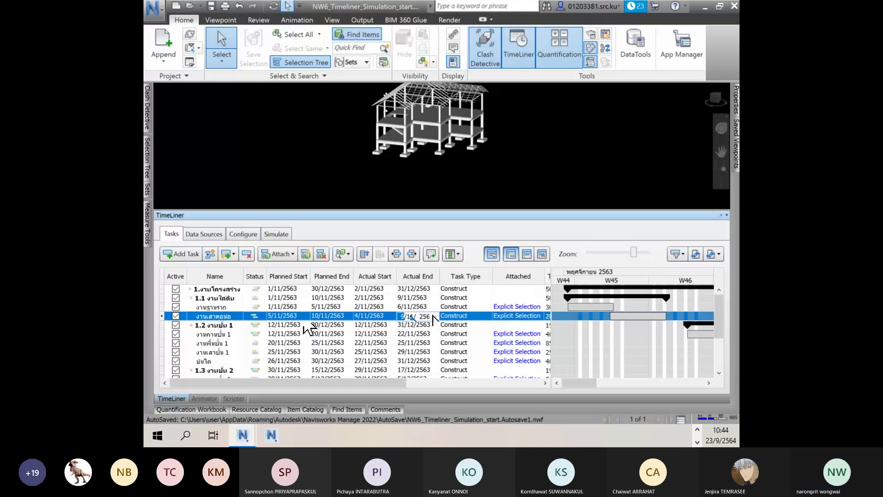
click(336, 317)
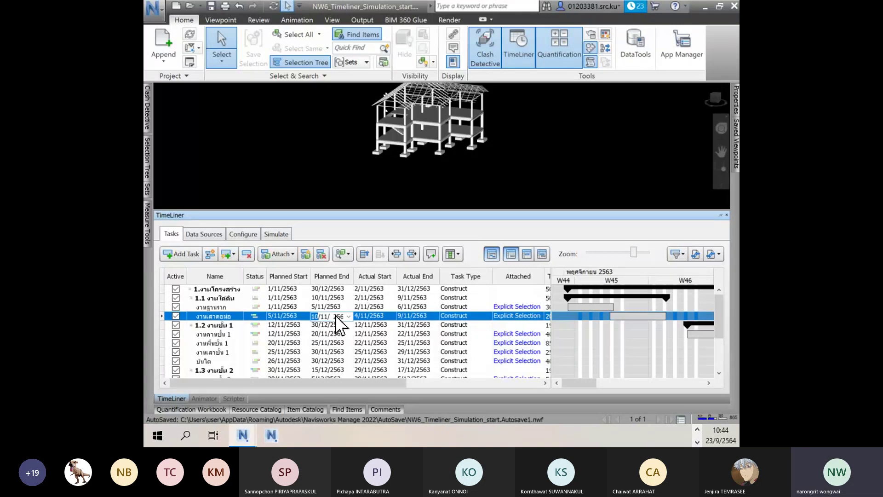
- Recheck the simulation view setting and consult PowerPoint slide 46 on the Actual (Planned Differences) view before returning to Navisworks
click(276, 234)
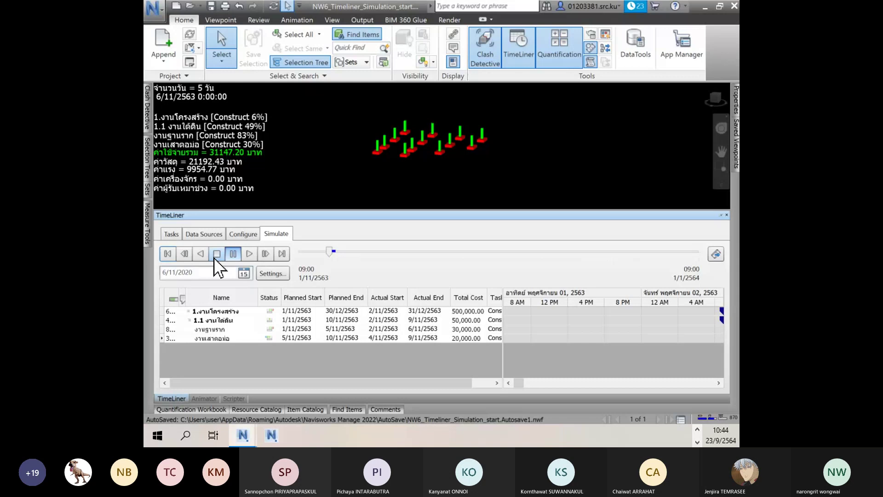
click(281, 274)
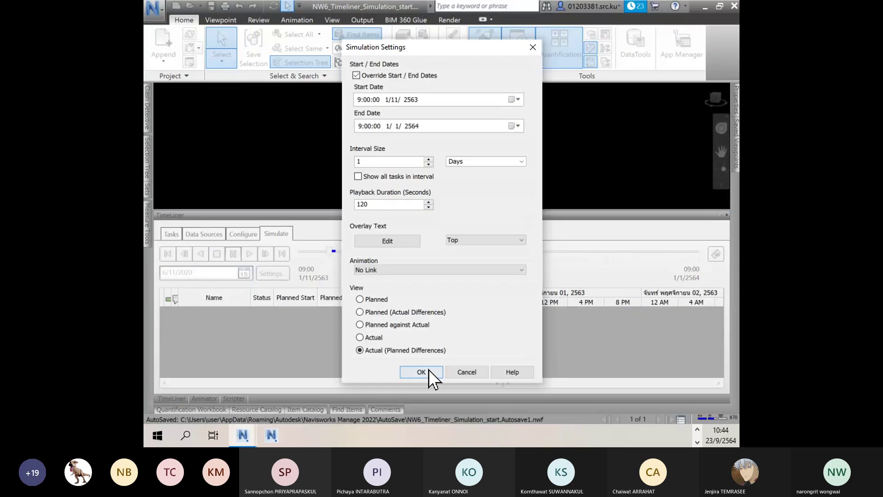
click(534, 52)
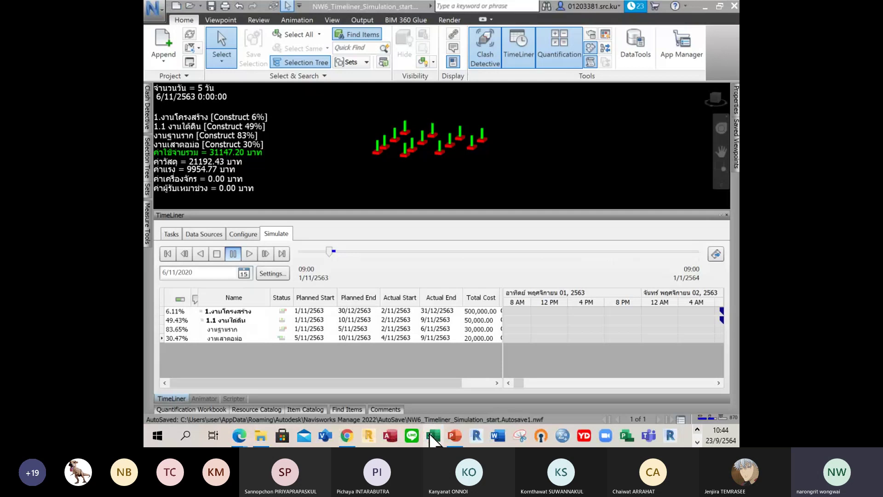
click(455, 436)
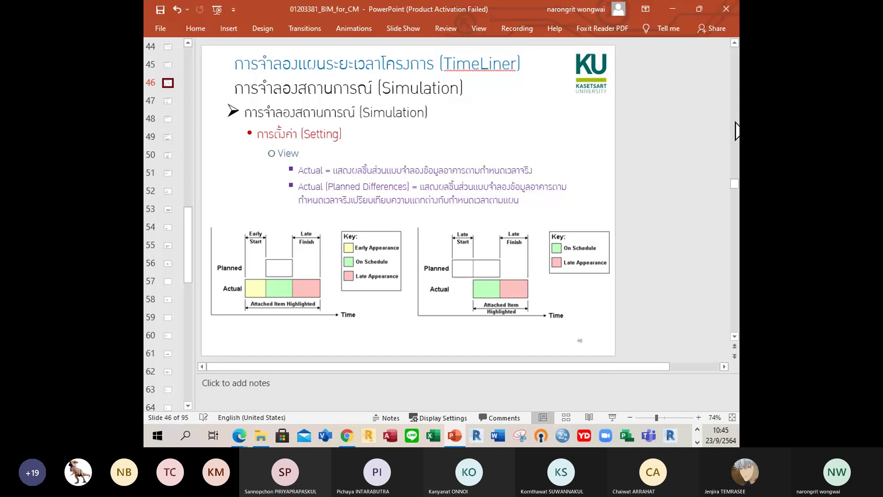
click(672, 9)
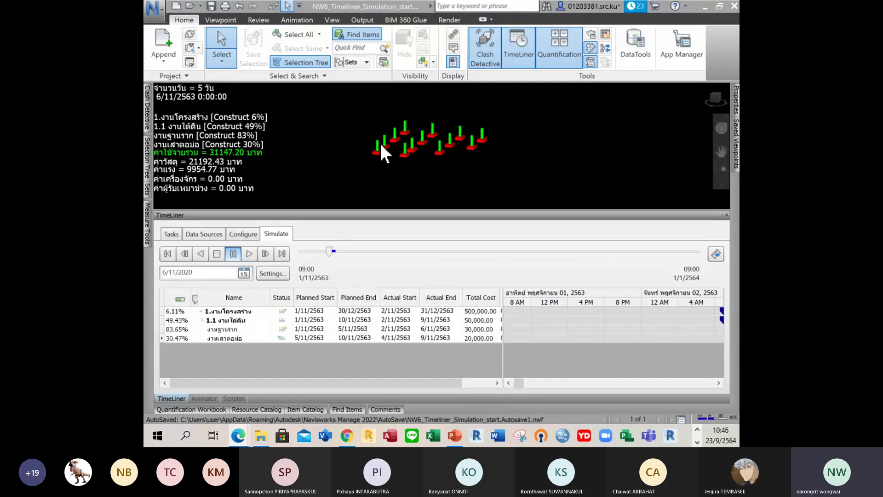
- Check which colour the Construct task type uses for early appearance and return to the simulation at 6/11/2020
click(242, 274)
click(242, 274)
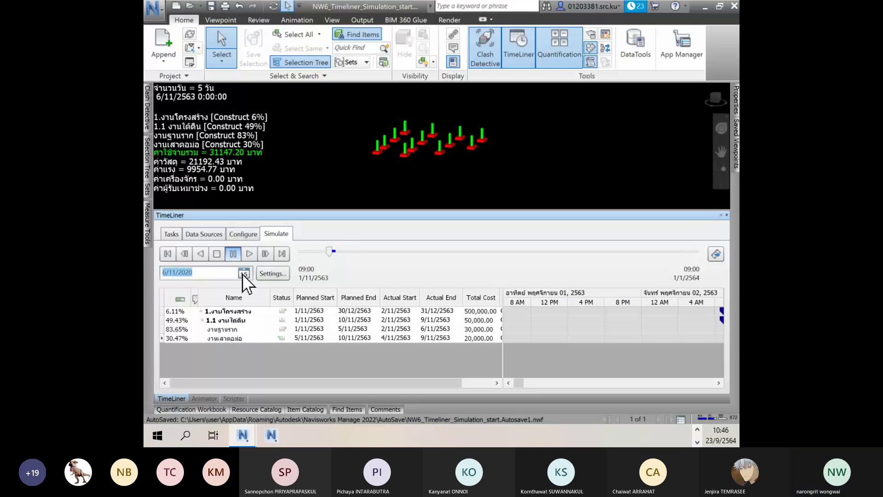
click(238, 233)
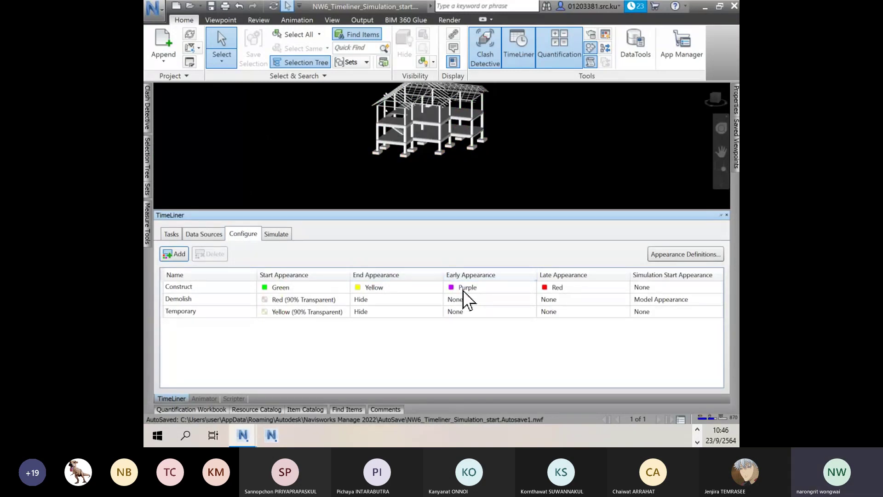
click(276, 234)
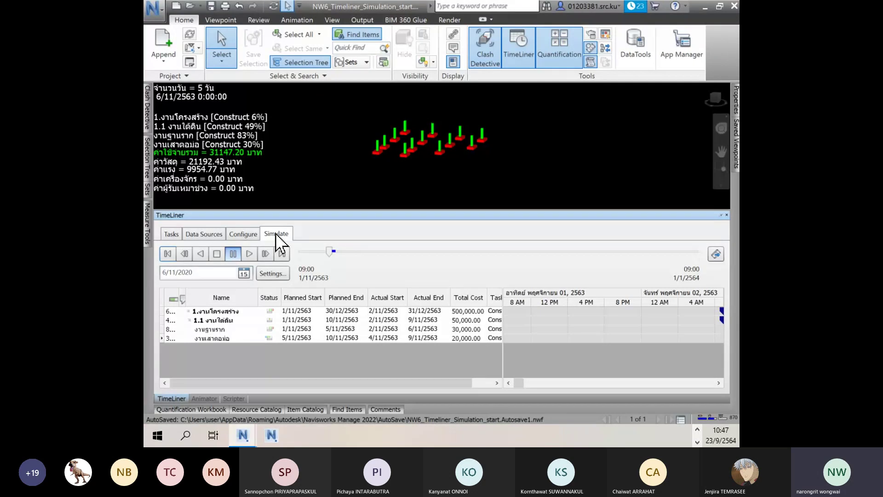
- Set the actual start of the งานเสาตอม่อ (pier column) task to 3/11/2563
click(174, 234)
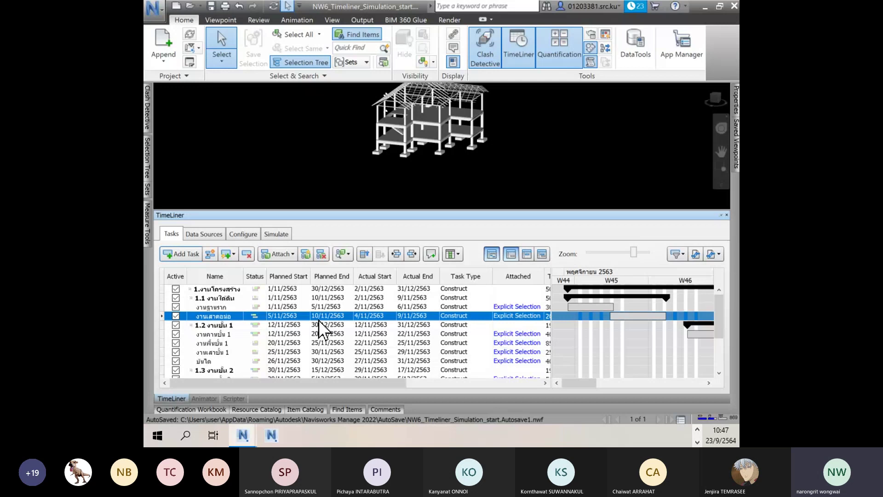
click(361, 316)
click(392, 316)
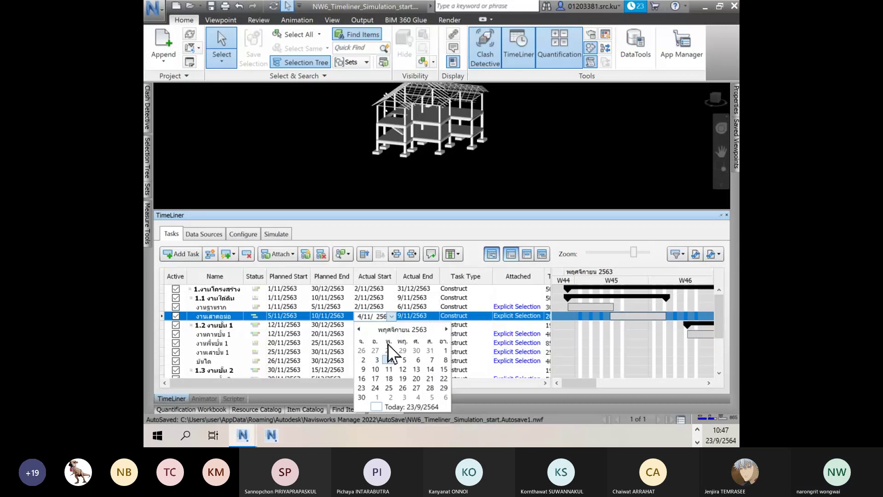
click(377, 360)
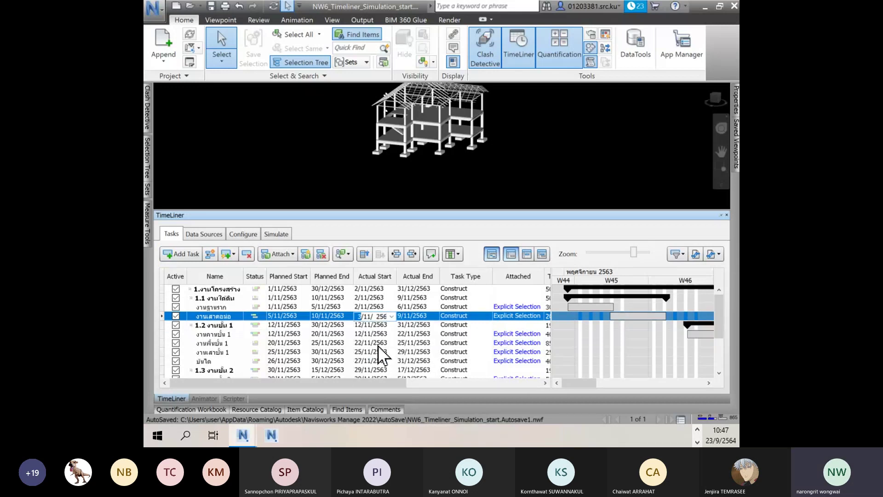
click(294, 324)
click(375, 315)
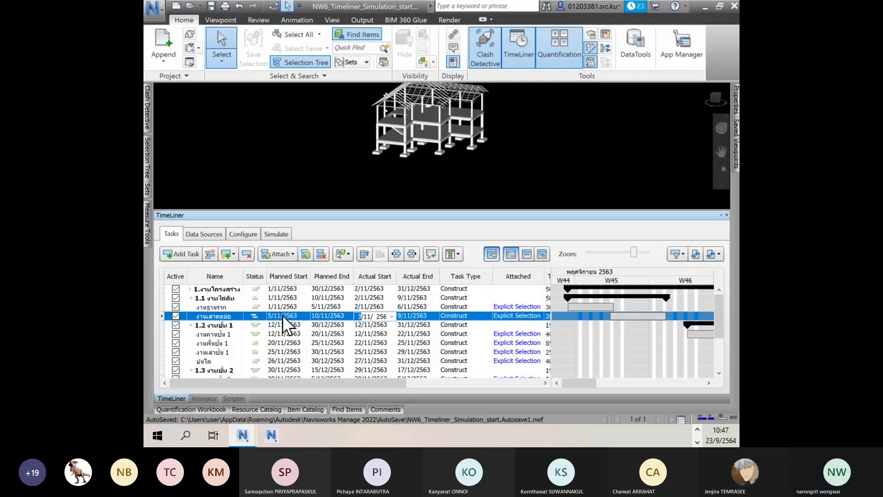
- Show the simulation at 4/11/2020 with the pier column task's revised actual start
click(275, 233)
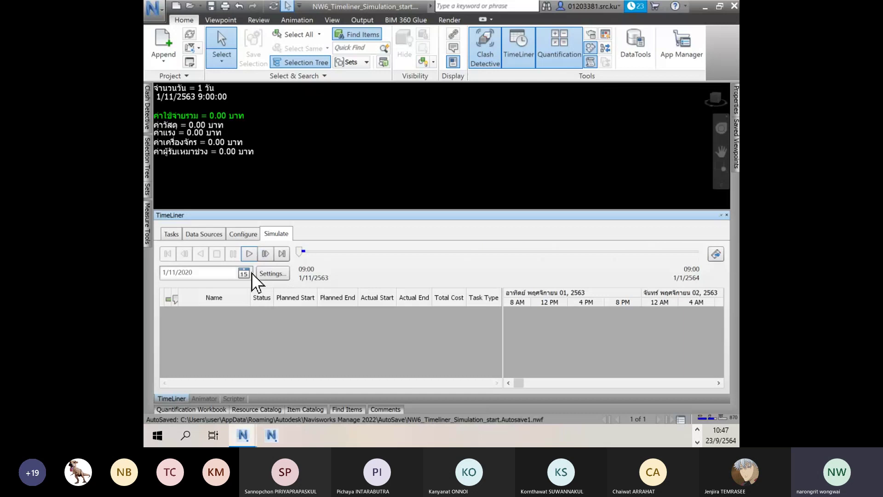
click(243, 273)
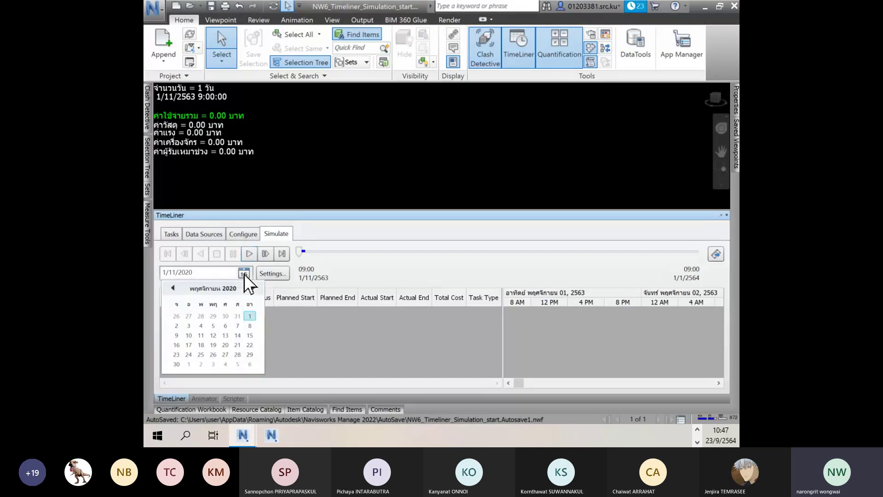
click(201, 326)
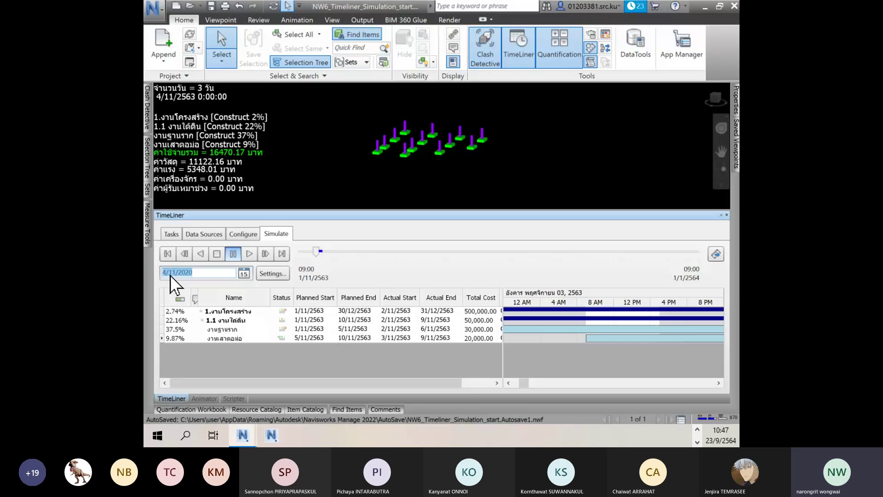
- Compare the pier column task's planned and actual start with the Construct early appearance colour, and return to the 4/11/2020 simulation
click(176, 237)
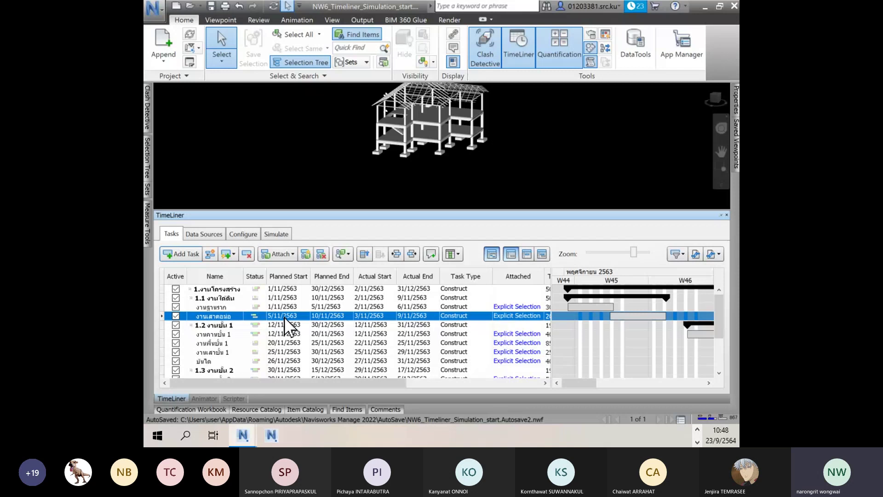
click(276, 234)
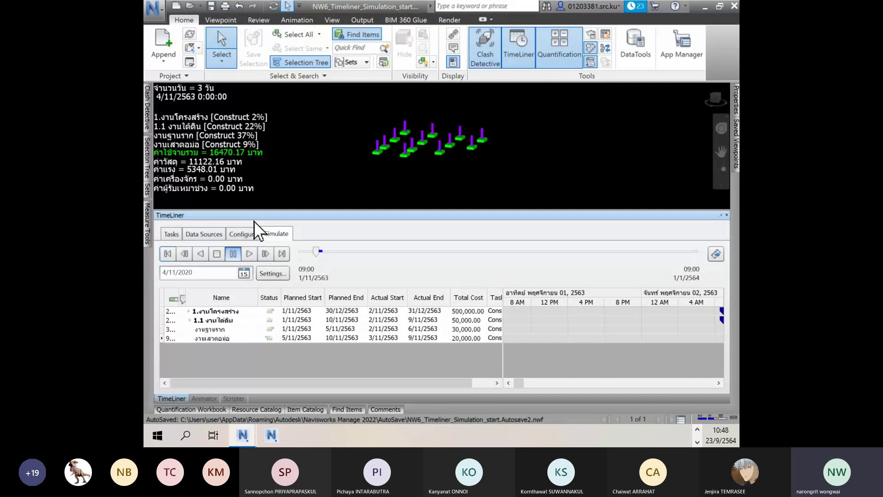
click(247, 235)
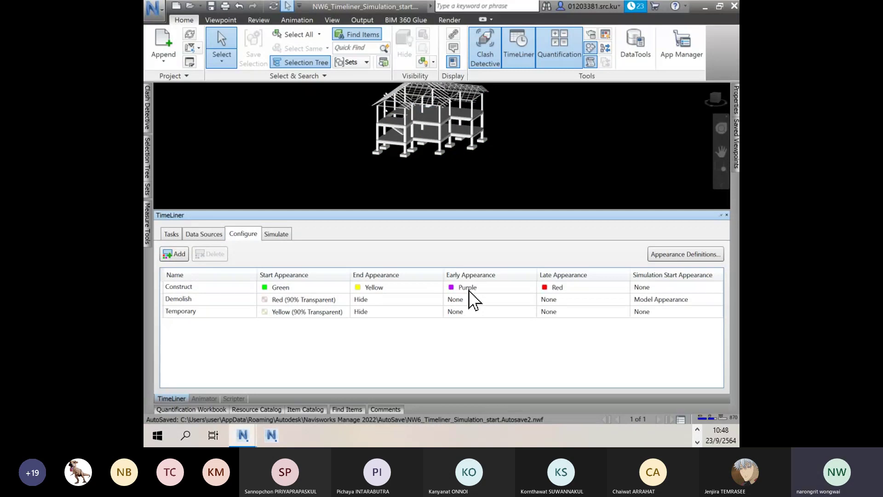
click(278, 237)
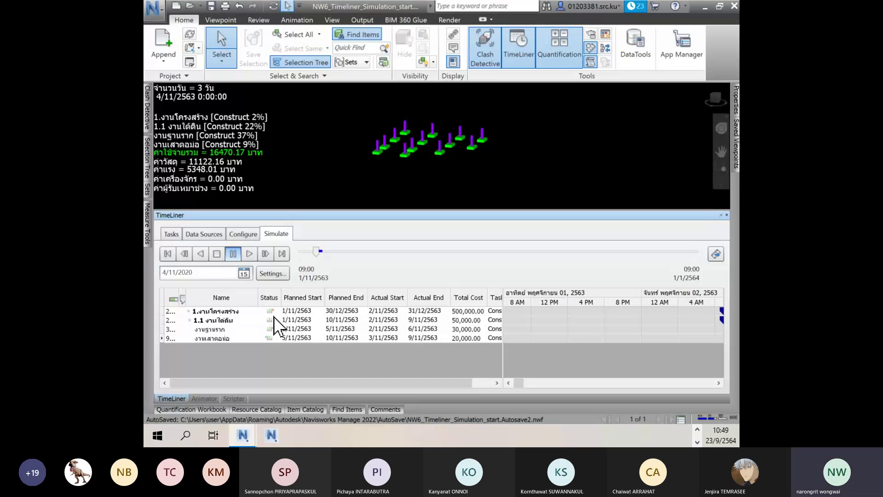
- Set the planned end of the งานเสาตอม่อ (pier column) task to 11/11/2563 and review its actual end date
click(171, 235)
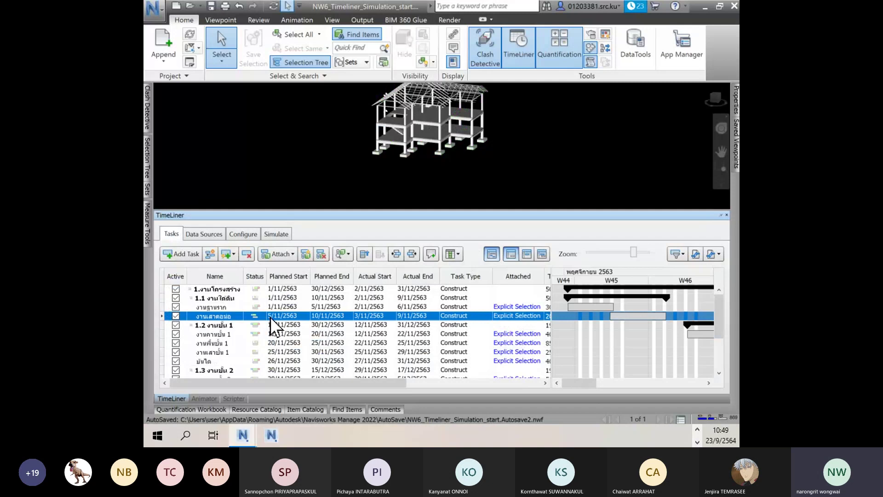
click(328, 316)
click(348, 317)
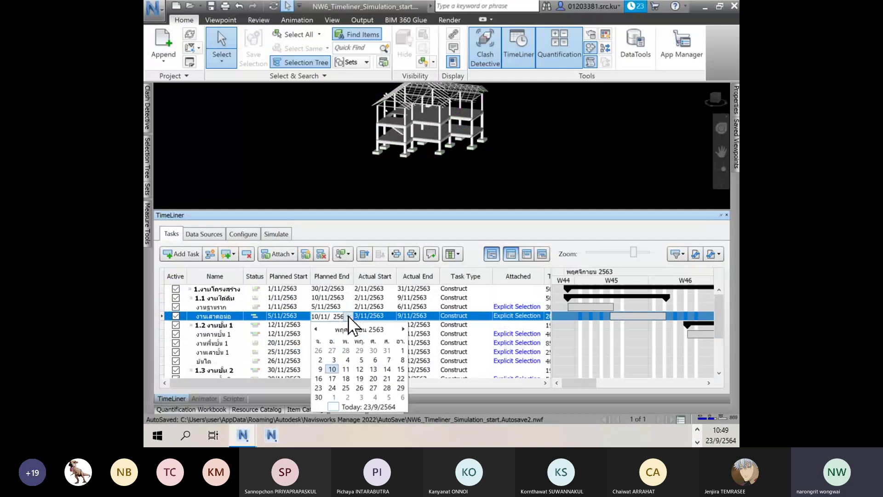
click(346, 369)
click(387, 335)
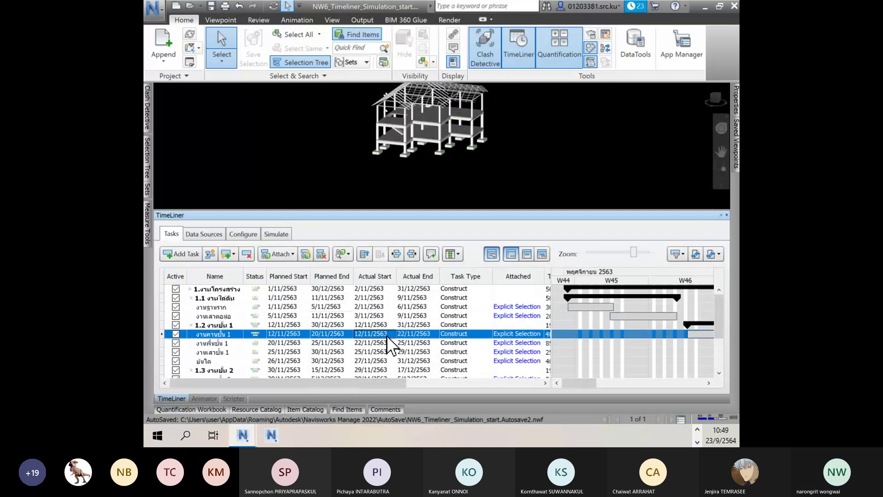
click(326, 317)
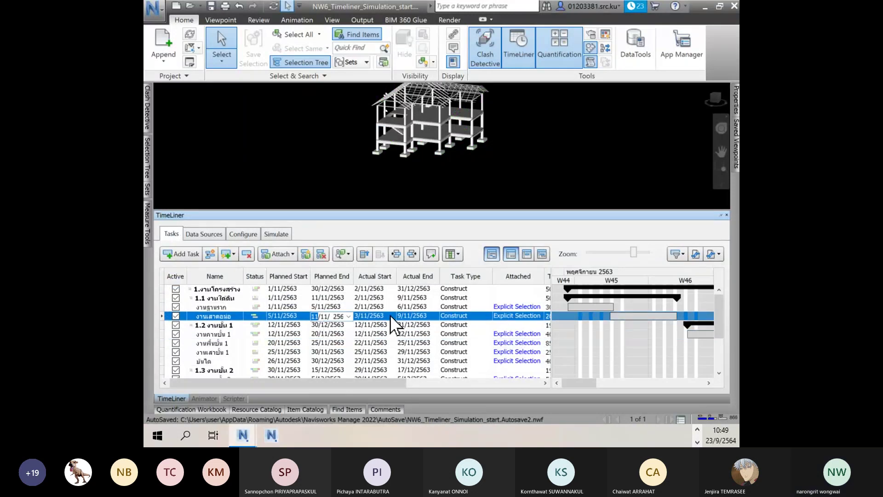
click(404, 316)
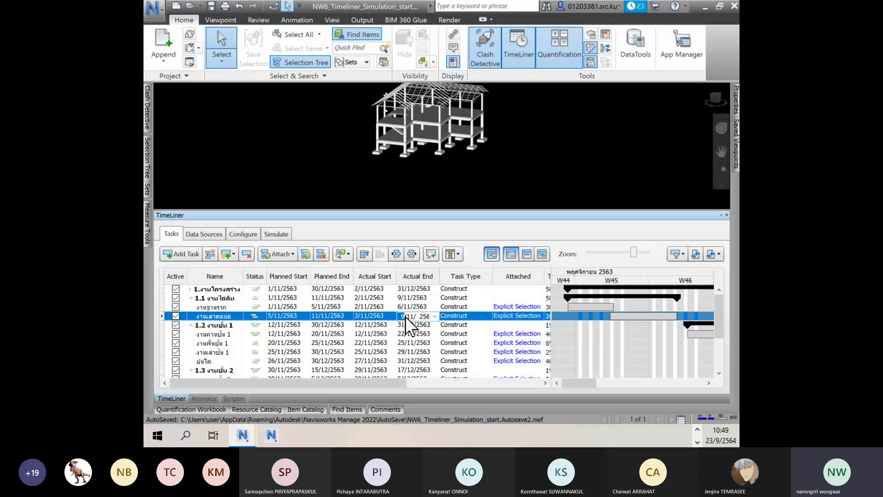
- Recheck the pier column task's dates in the task list and show the simulation at 10/11/2020
click(275, 234)
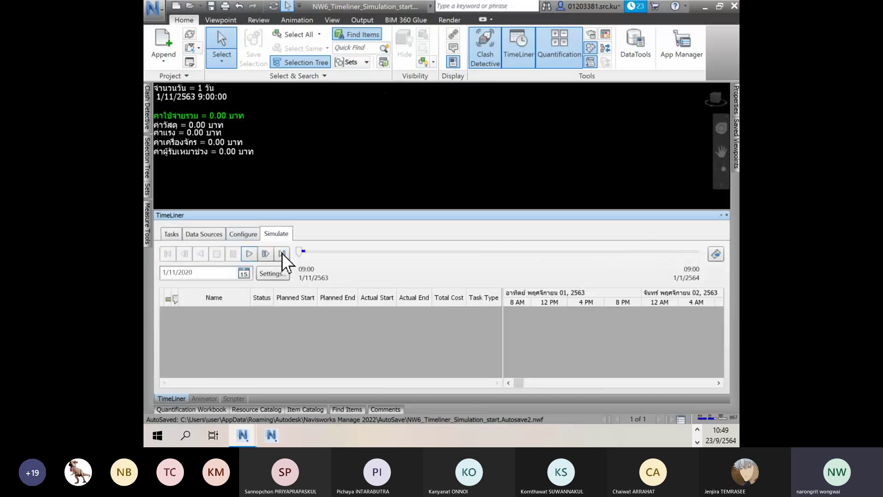
click(245, 273)
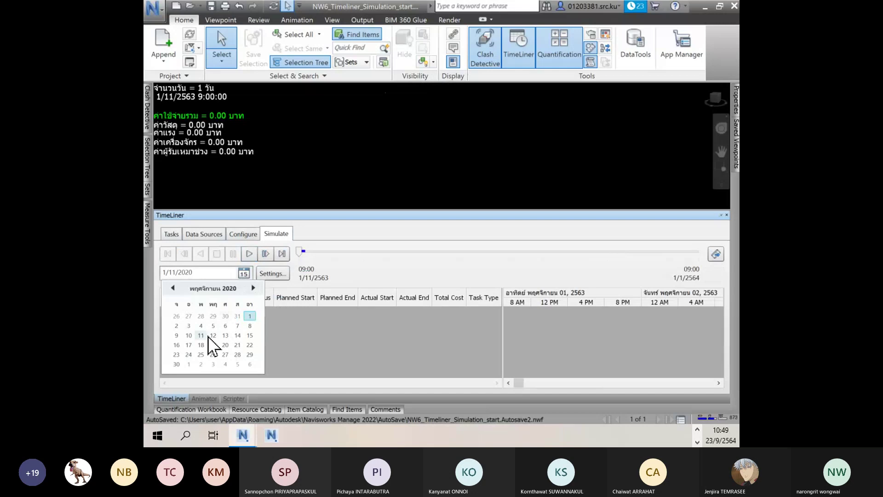
click(207, 269)
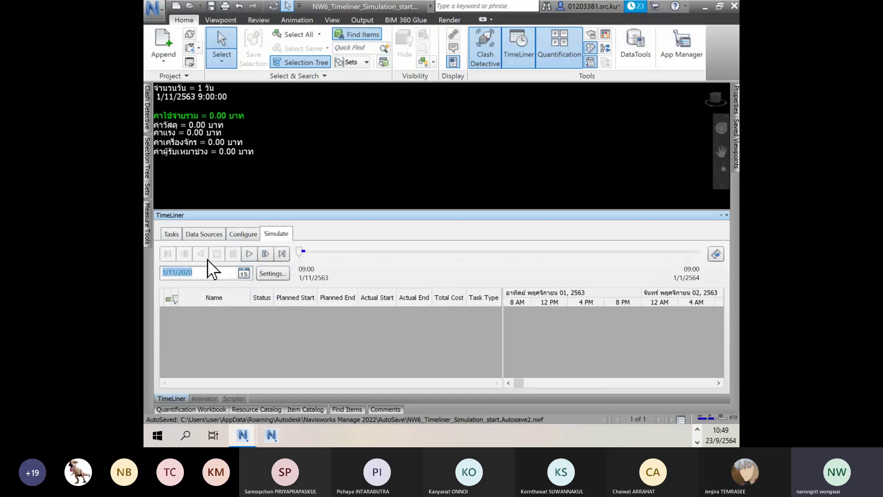
click(171, 234)
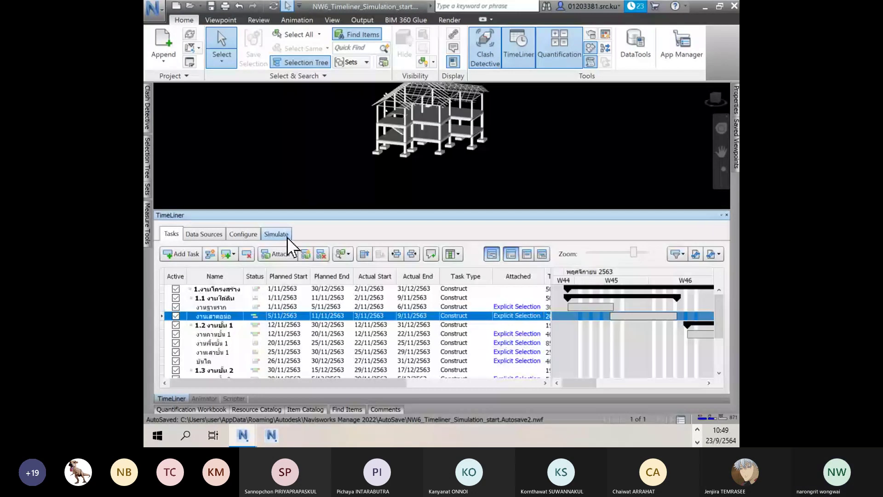
click(287, 237)
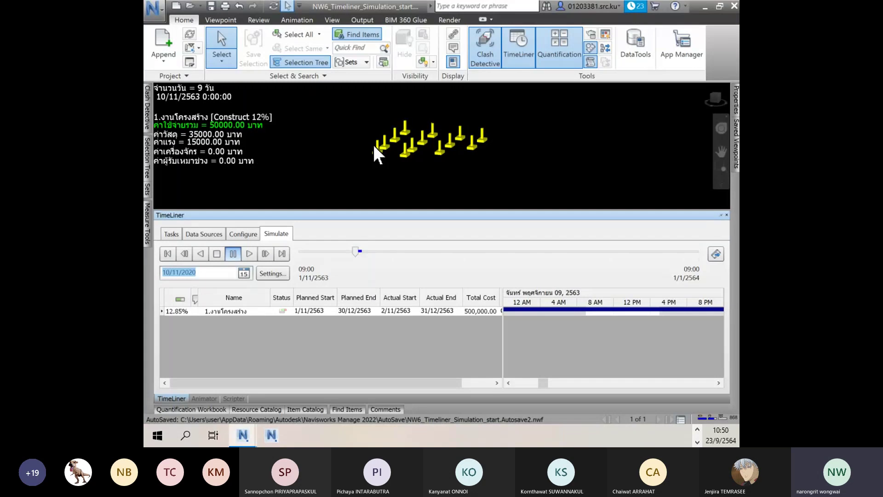
- Set the simulation view to Planned against Actual and review the result at 1/11/2020 with the Construct appearance colours
click(171, 234)
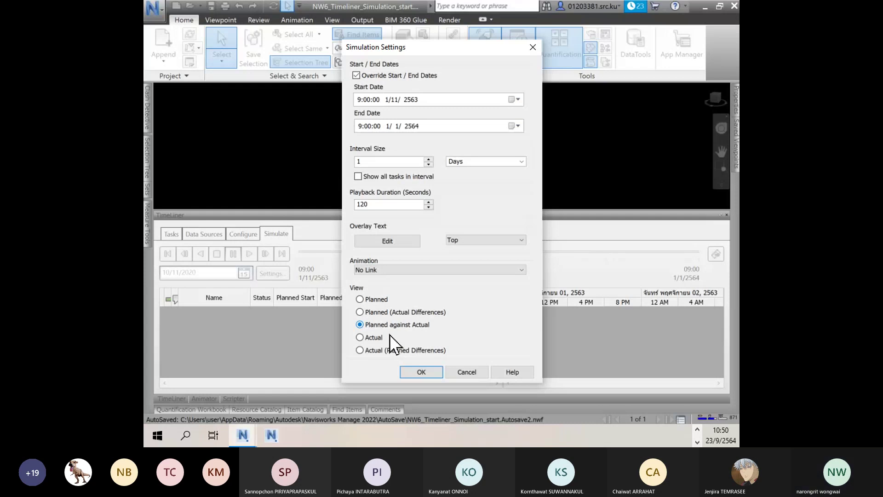
click(421, 369)
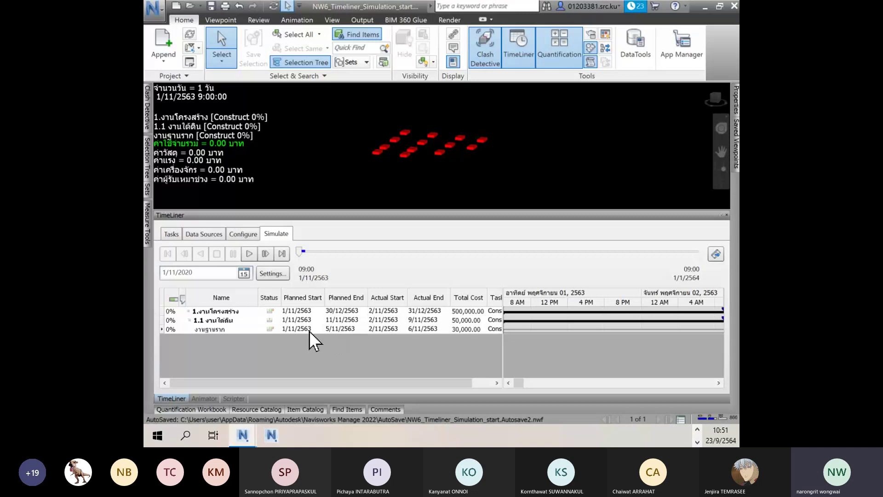
click(243, 234)
click(276, 234)
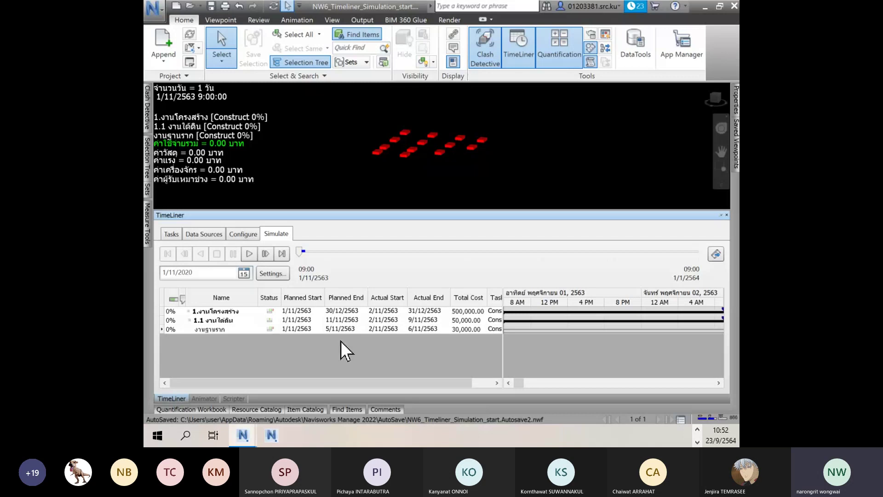
- Show the simulation at 5/11/2020 and 6/11/2020, comparing the footing and pier column colours with the Construct appearance settings
click(244, 274)
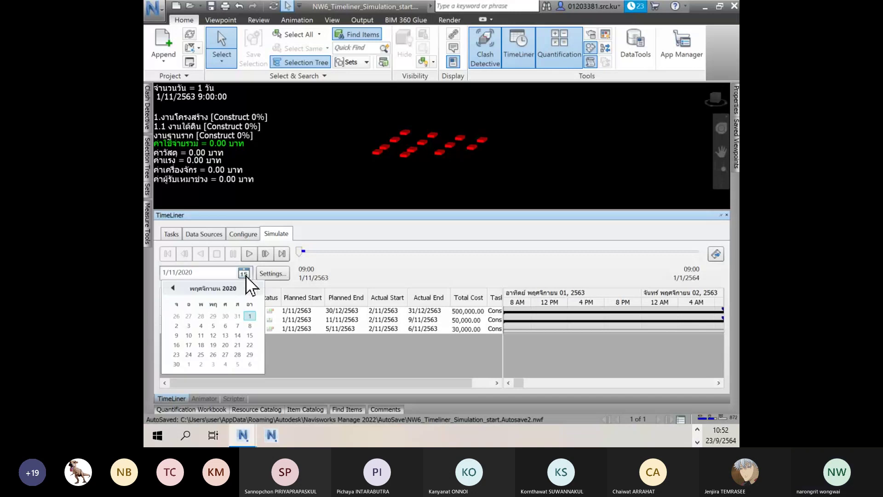
click(213, 326)
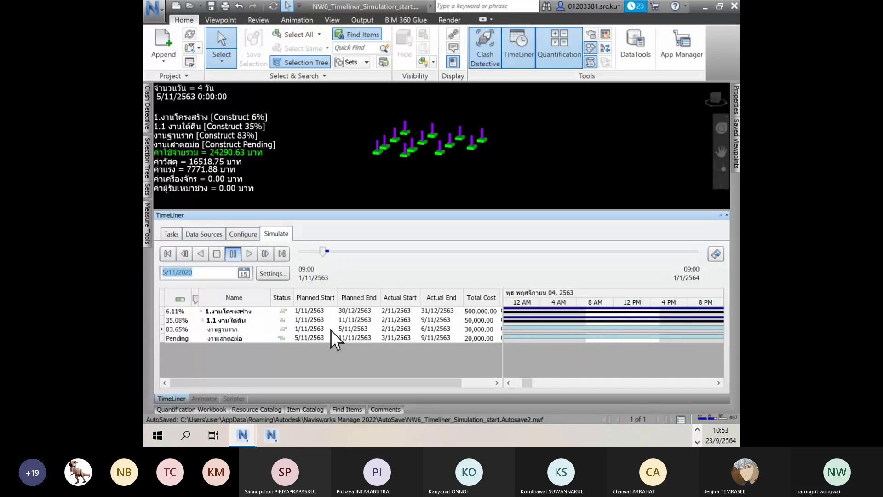
click(277, 234)
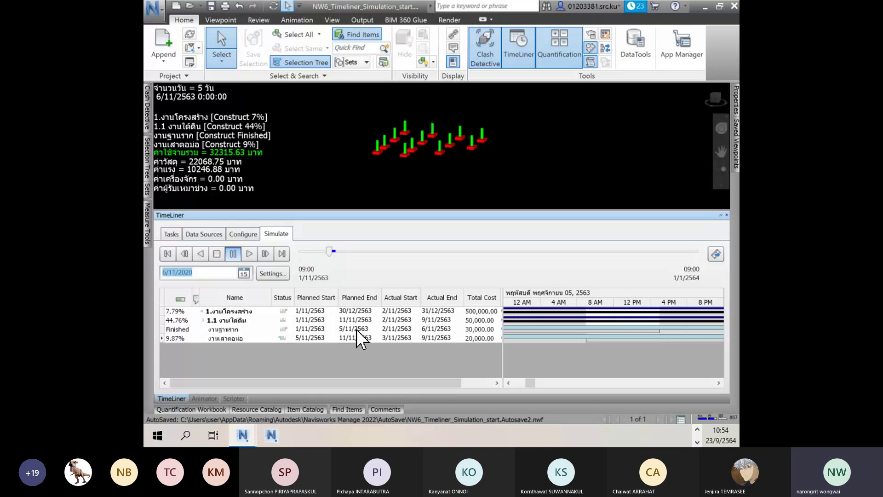
click(243, 234)
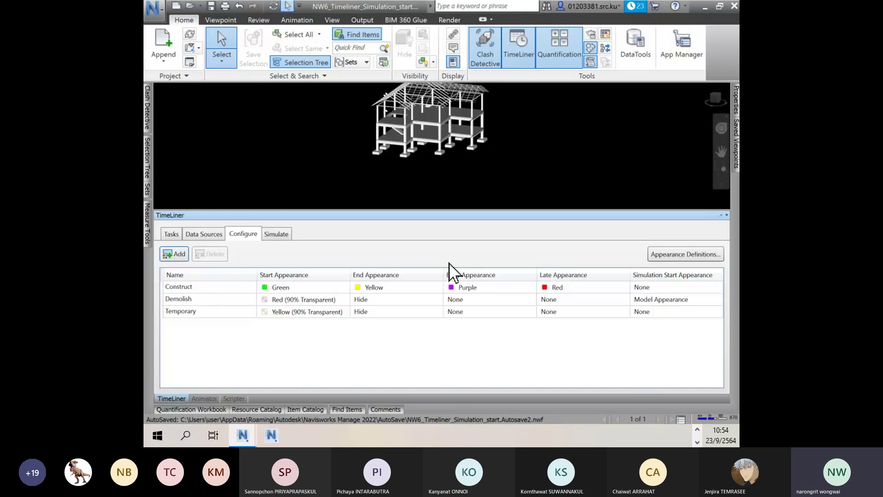
click(278, 233)
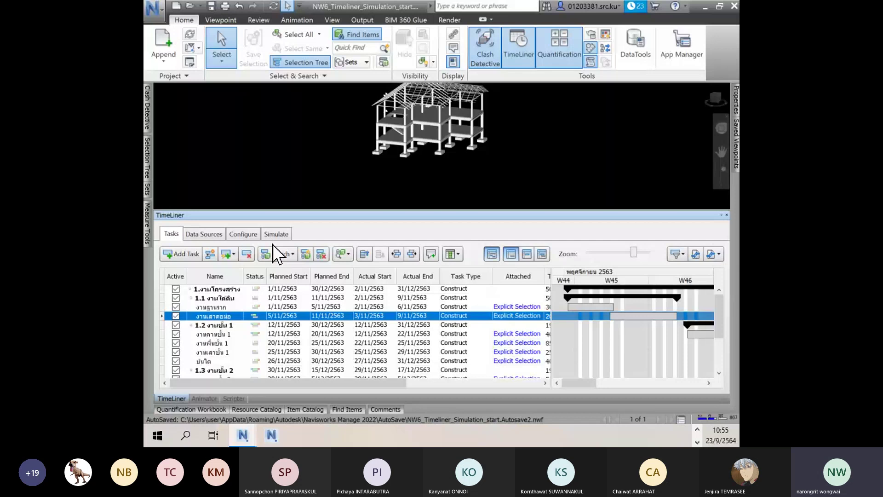
- Compare the Construct end appearance with the simulation at 7/11/2020, and step the simulation date back to 5/11/2020
click(243, 234)
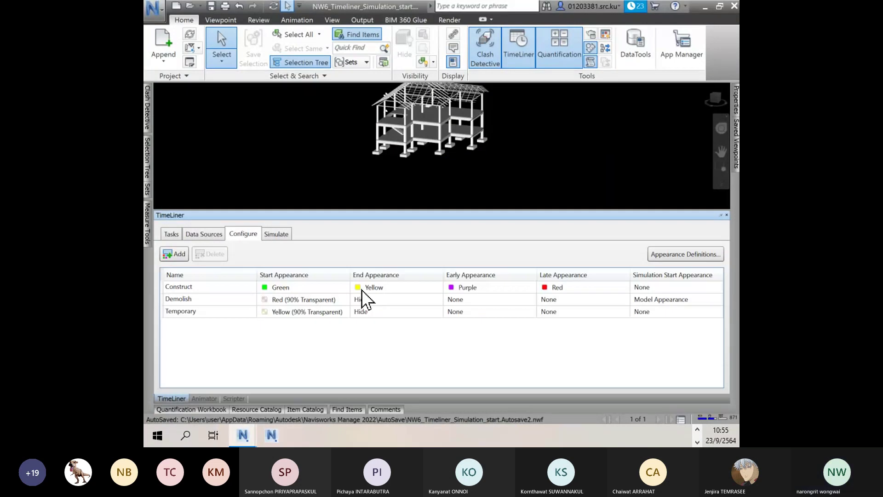
click(276, 233)
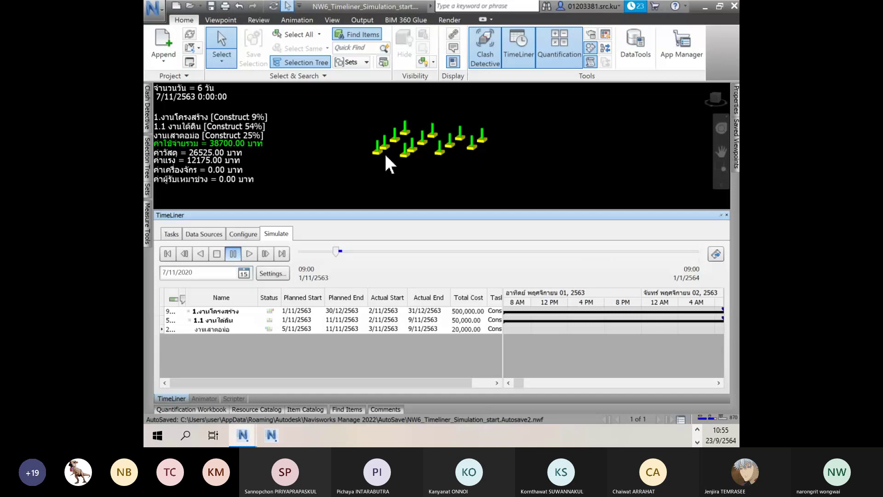
double_click(178, 273)
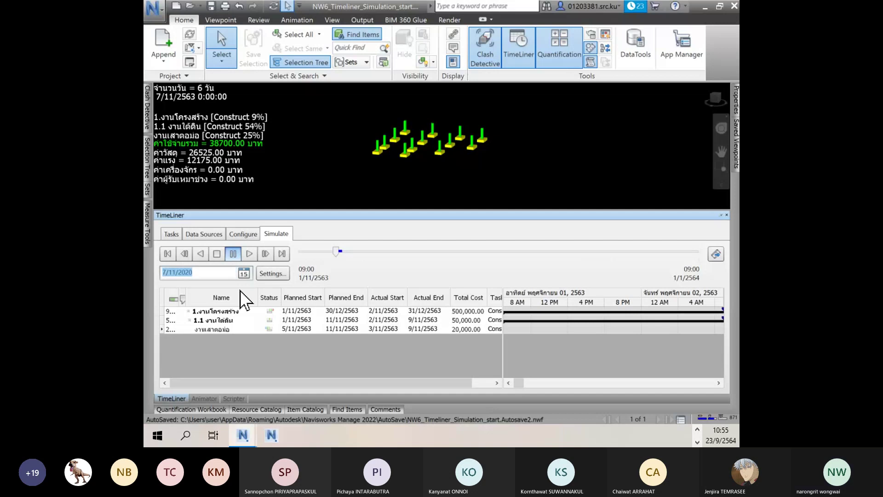
click(243, 273)
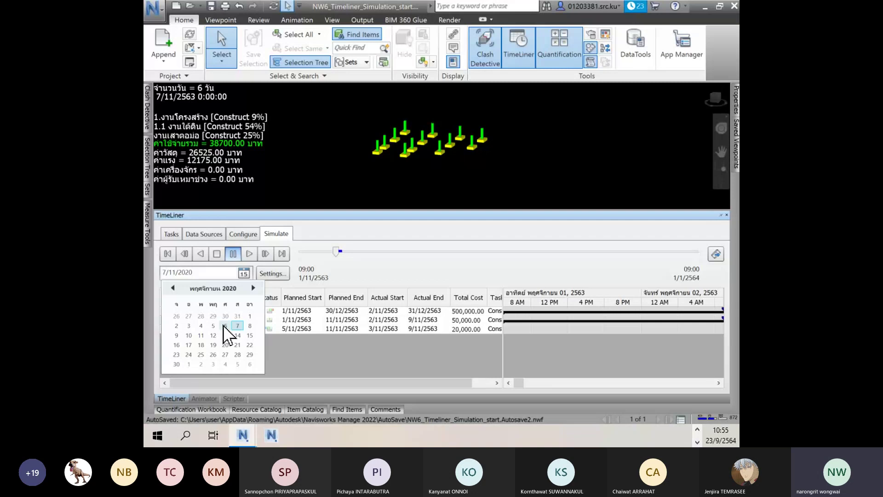
click(224, 326)
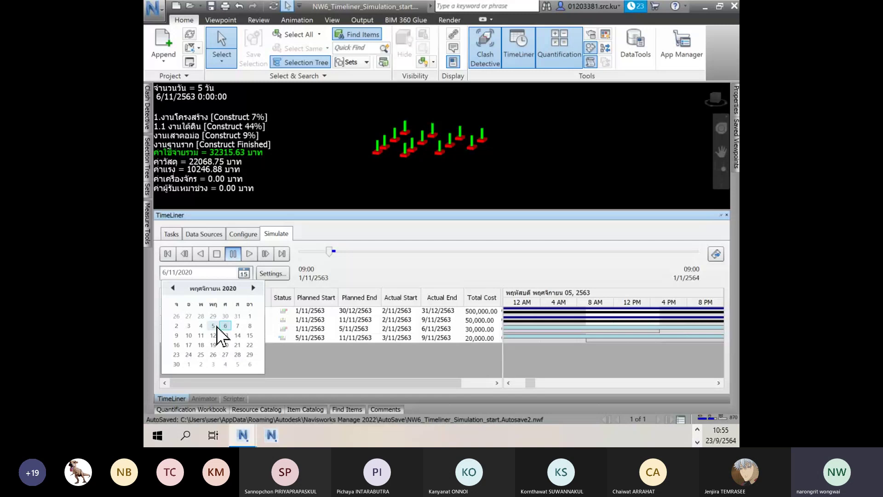
click(216, 326)
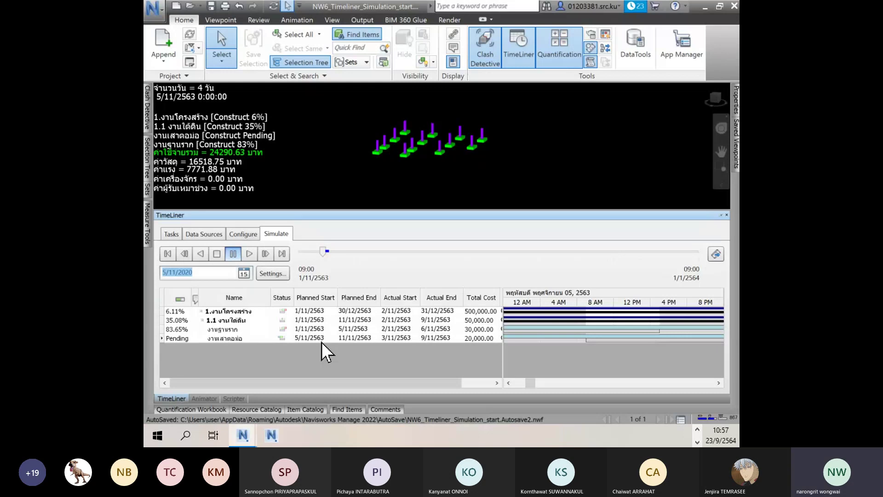
- Check the Construct early appearance against the pier columns at 5/11/2020 and the start appearance against the 6/11/2020 simulation
click(243, 234)
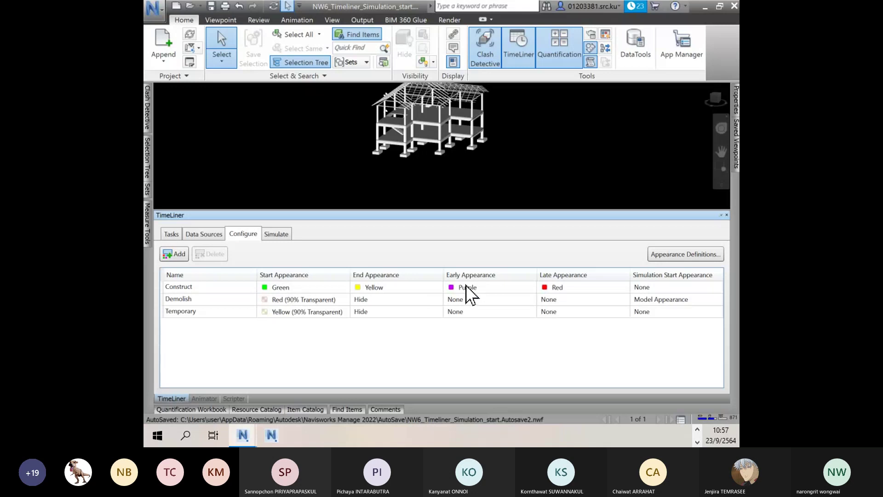
click(276, 234)
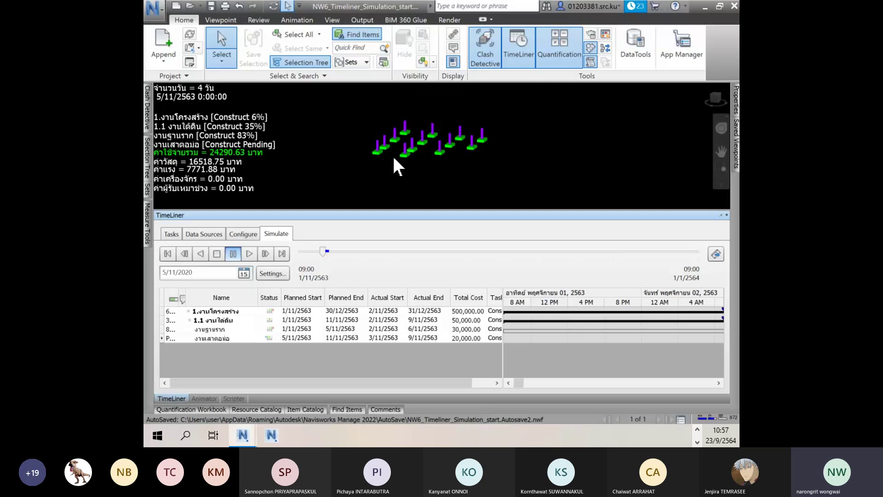
click(242, 272)
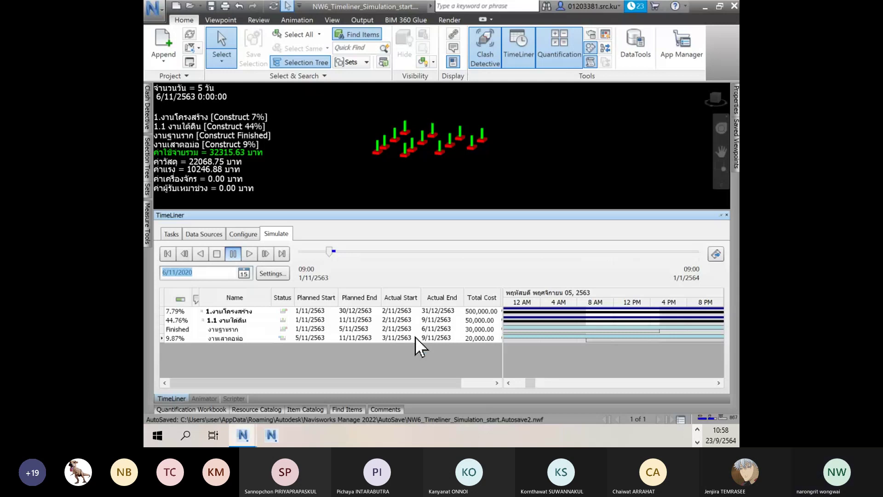
click(243, 233)
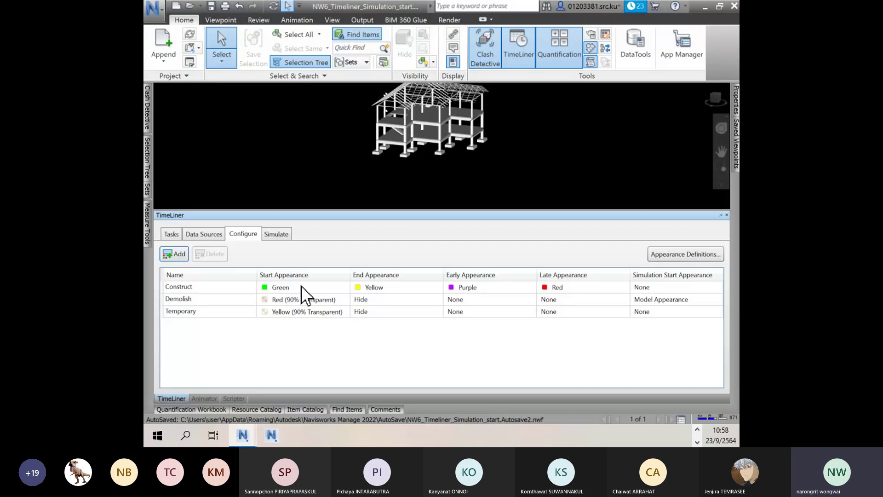
click(275, 234)
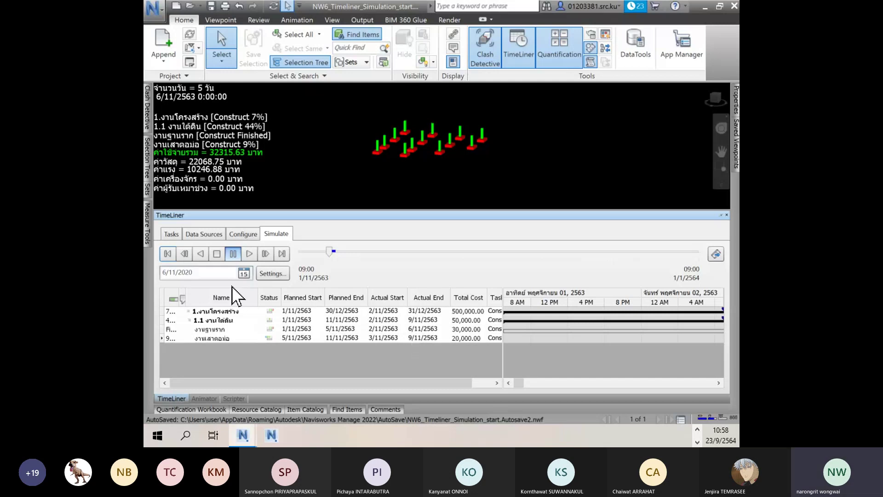
- Show the simulation at 10/11/2020 and compare the pier columns' planned and actual end dates with the Construct early appearance colour
click(243, 271)
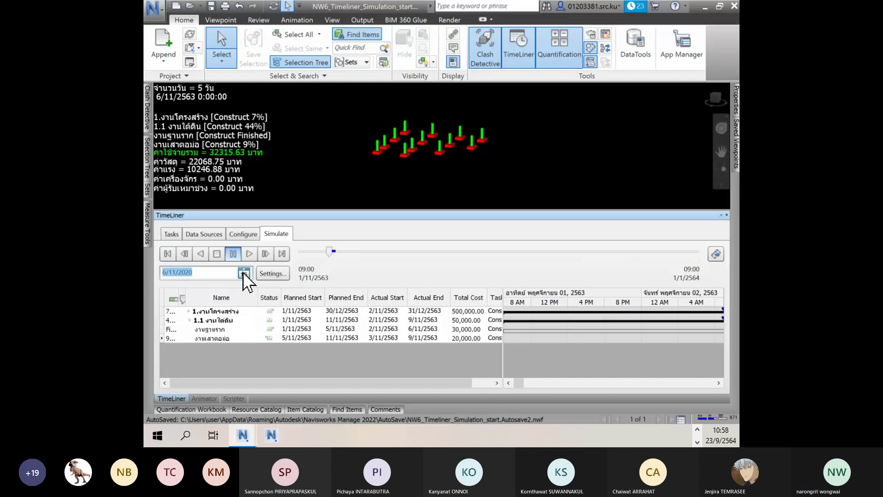
click(243, 272)
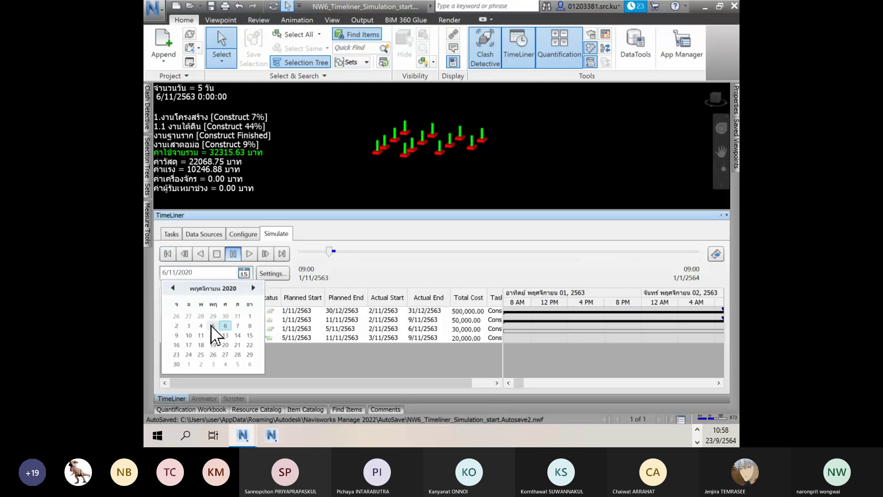
click(189, 335)
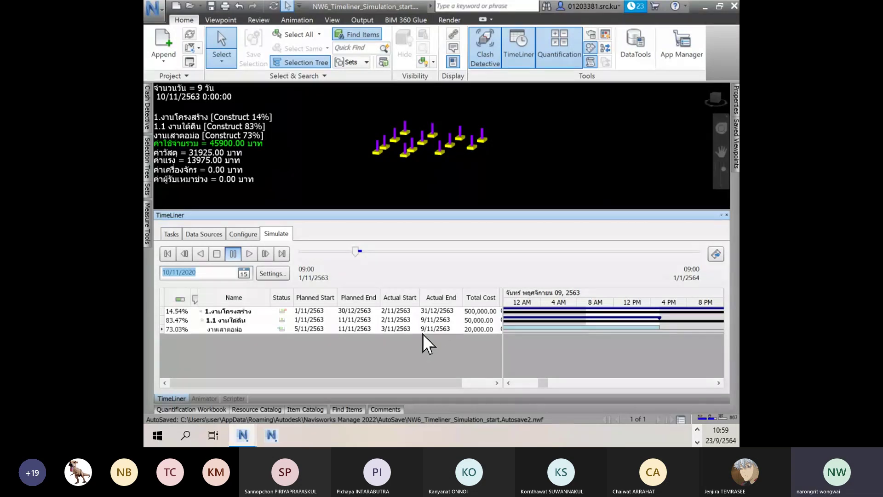
click(351, 331)
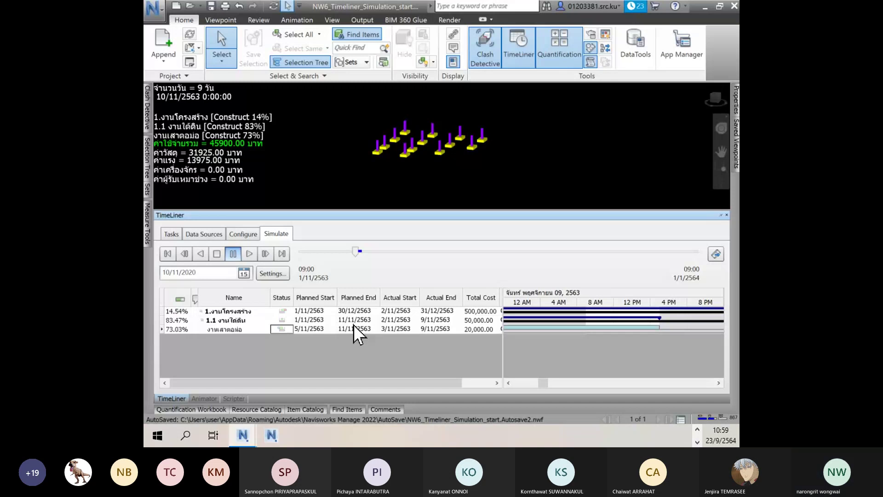
click(243, 234)
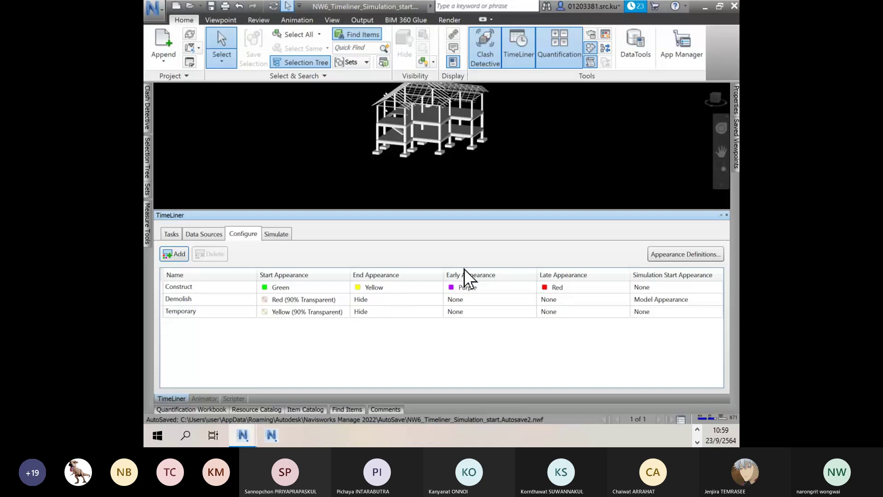
click(460, 286)
click(278, 235)
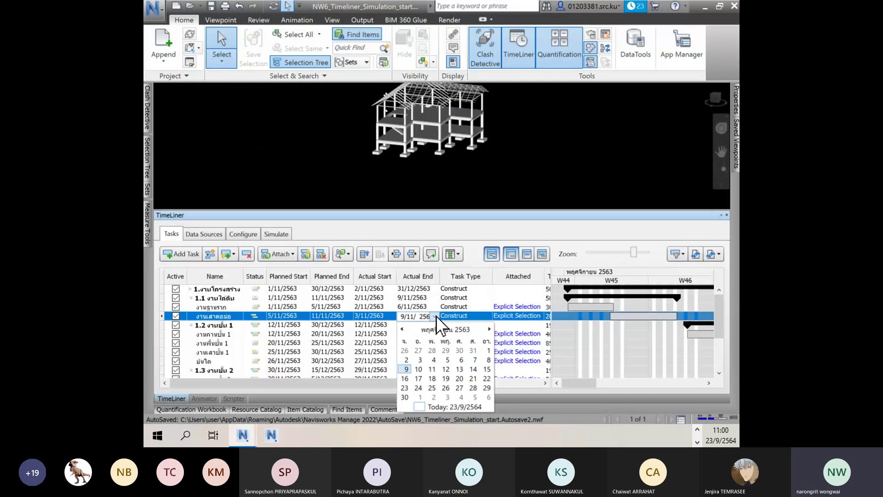
- Set the actual end of the งานเสาตอม่อ (pier column) task to 12/11/2563, check the simulation, and revise it to 13/11/2563
click(446, 369)
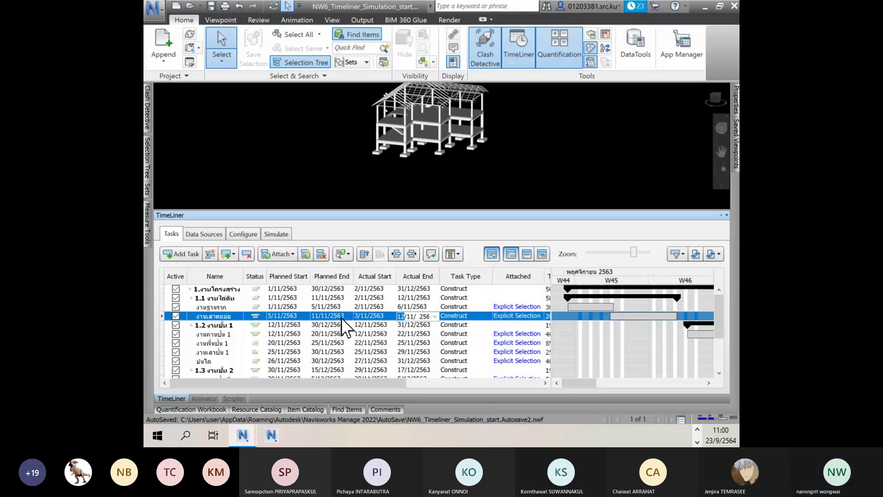
click(282, 235)
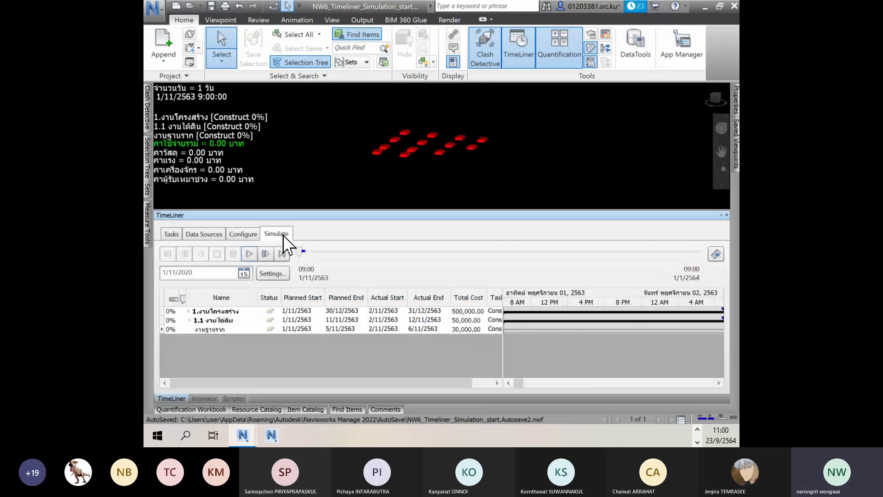
click(171, 234)
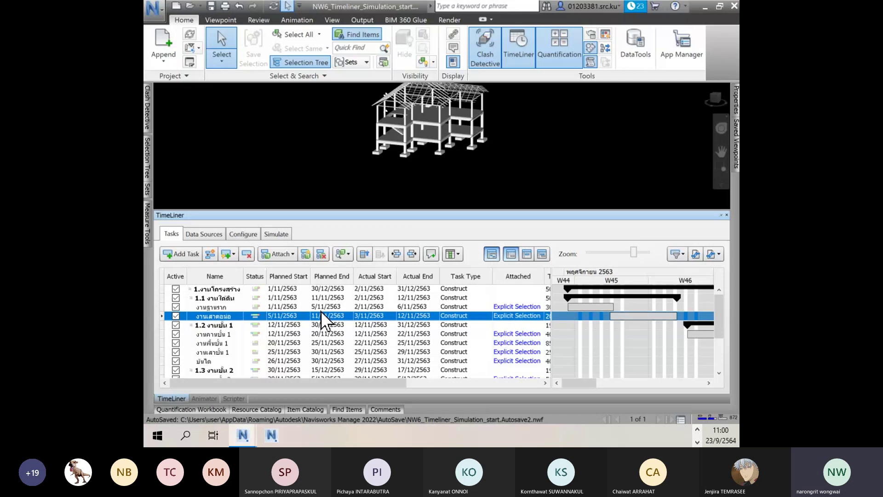
click(402, 315)
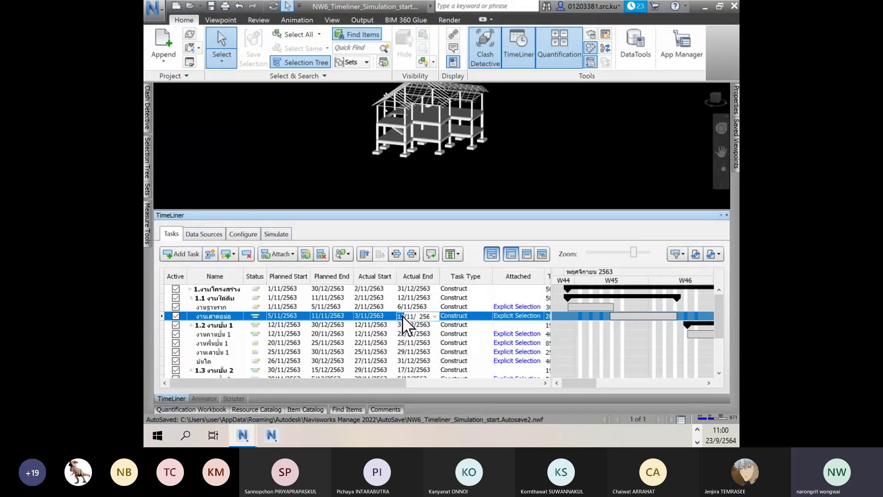
click(438, 316)
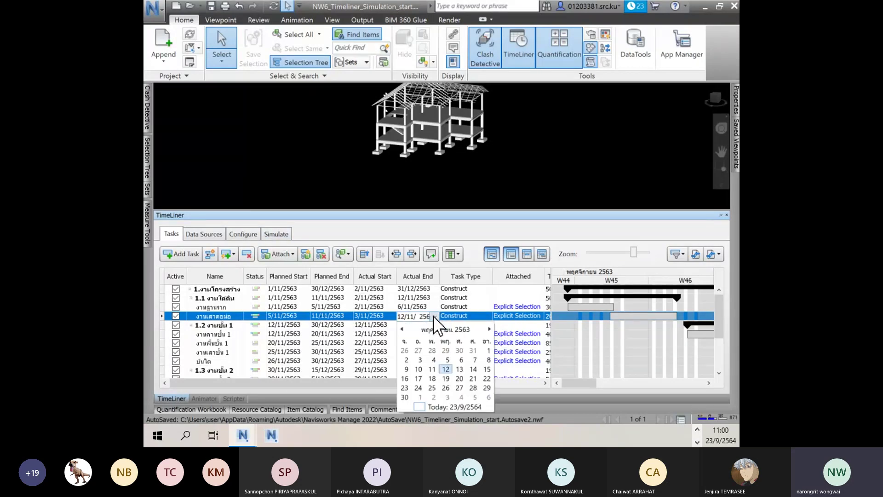
click(461, 369)
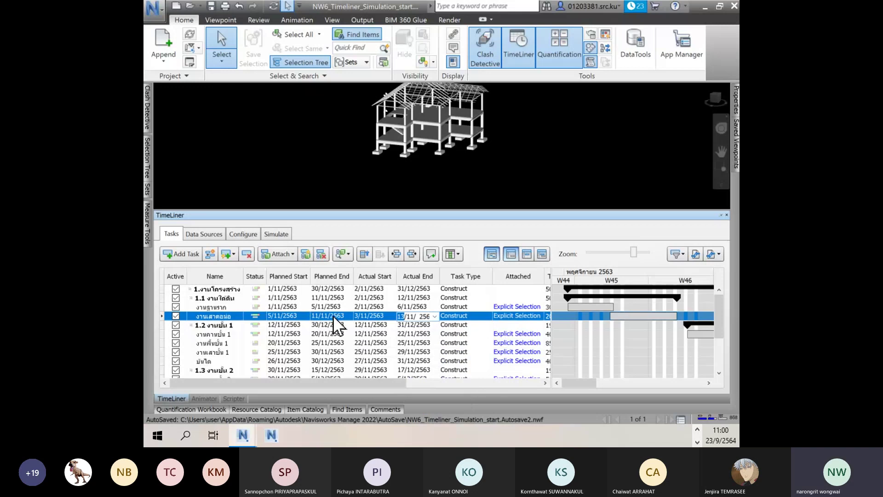
- Show the simulation at 12/11/2020 and compare the pier columns' colour with the Construct late appearance
click(278, 236)
click(244, 272)
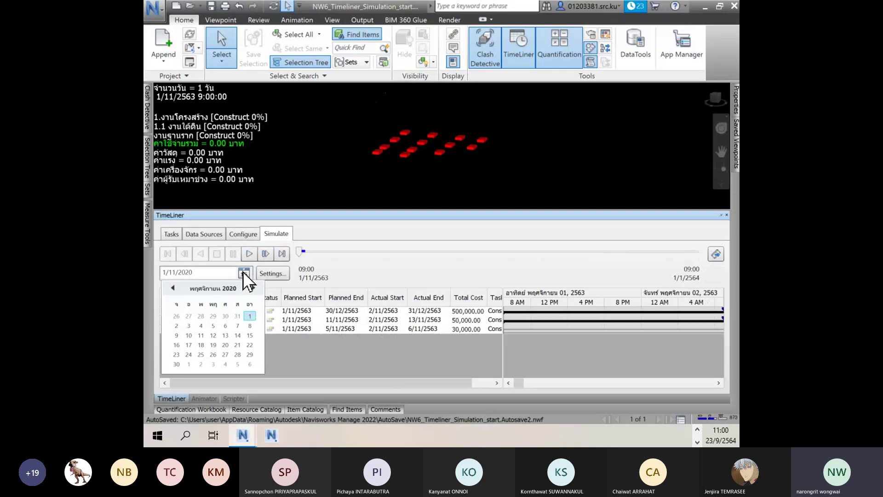
click(213, 335)
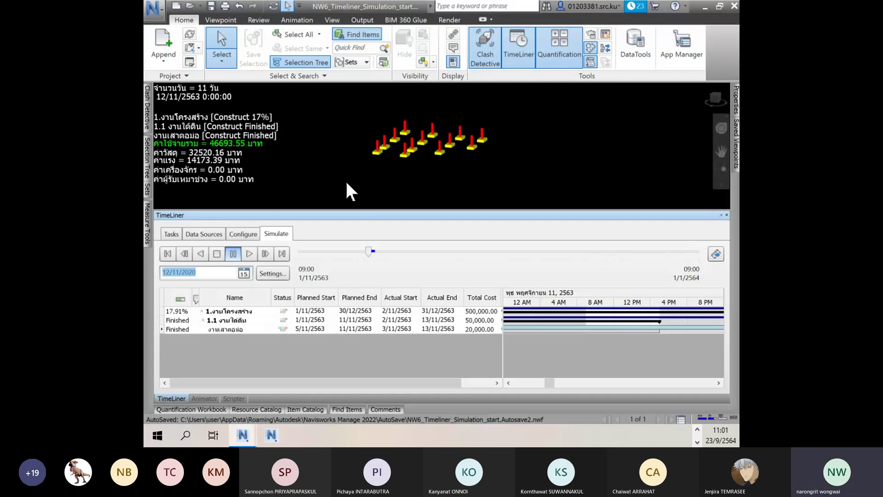
click(244, 233)
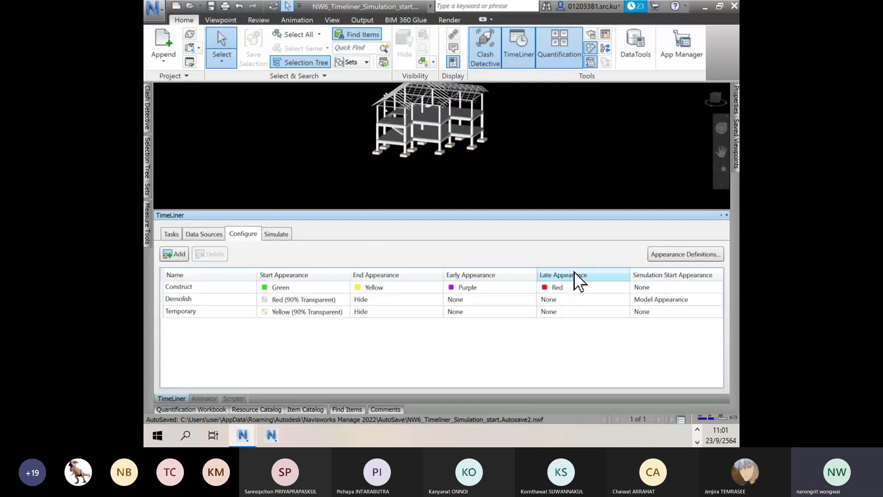
click(275, 234)
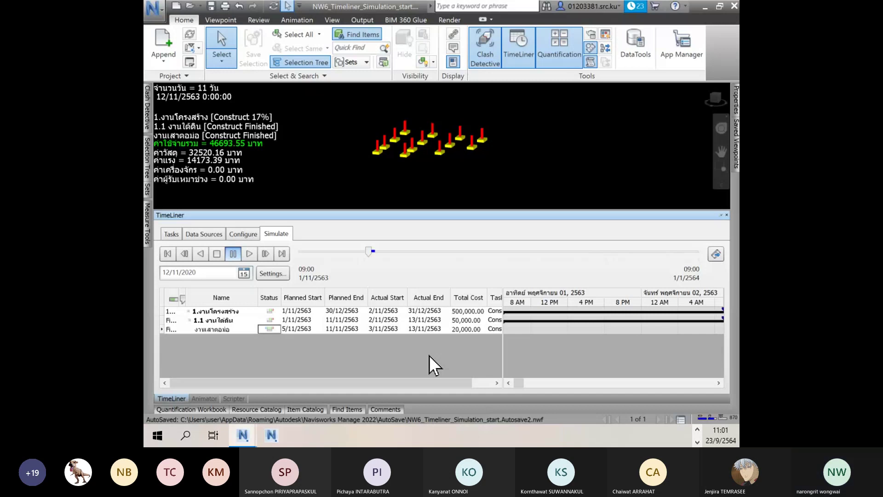
- Try the Planned against Actual and Actual views in the simulation settings and choose Actual (Planned Differences)
click(271, 272)
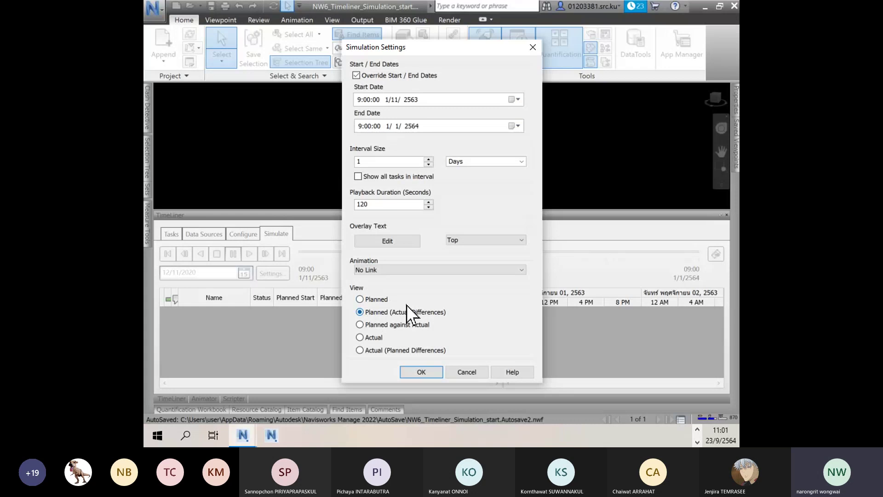
click(360, 325)
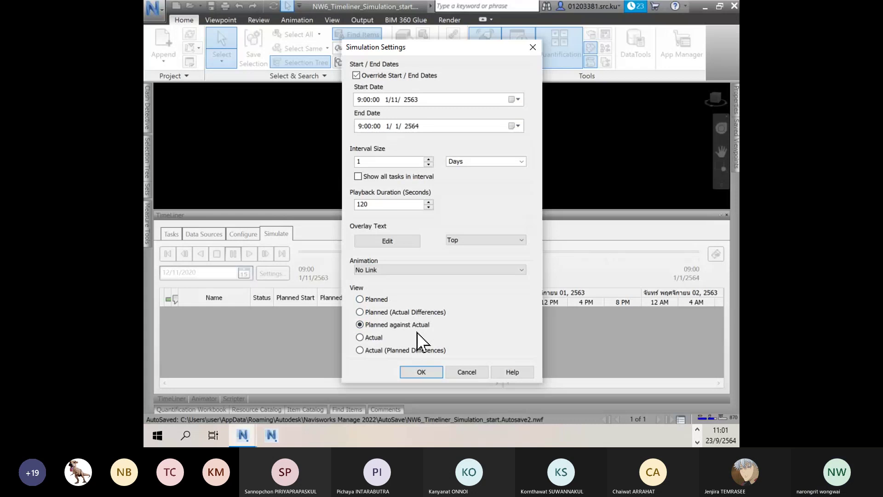
click(359, 337)
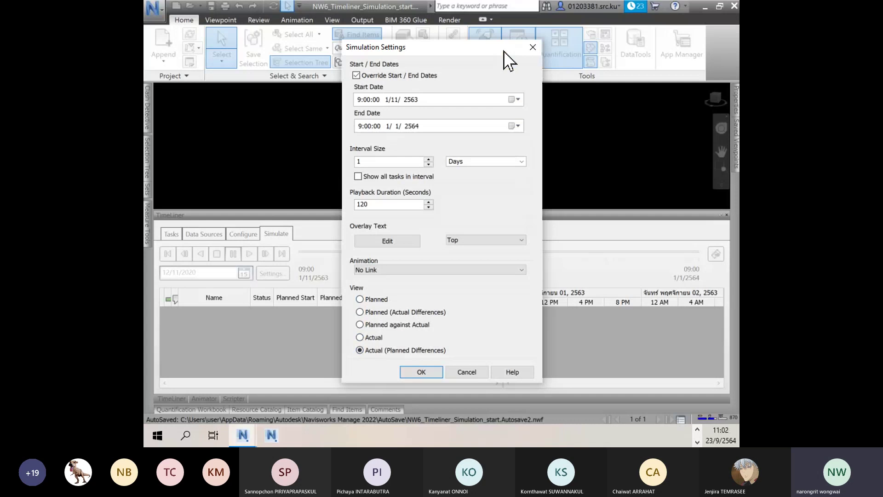
drag(504, 51, 510, 97)
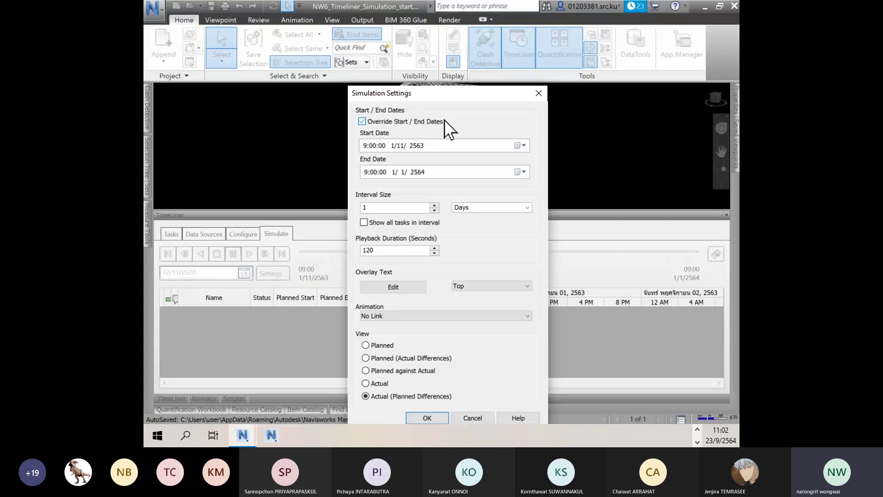
- Toggle Override Start / End Dates, pick 1/11/2563 as the start date, and leave the override off
click(361, 122)
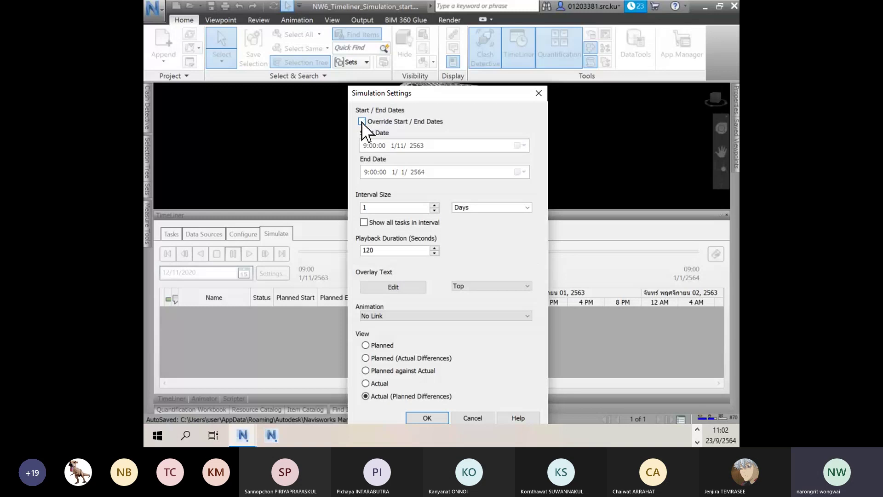
click(361, 122)
click(362, 123)
click(362, 122)
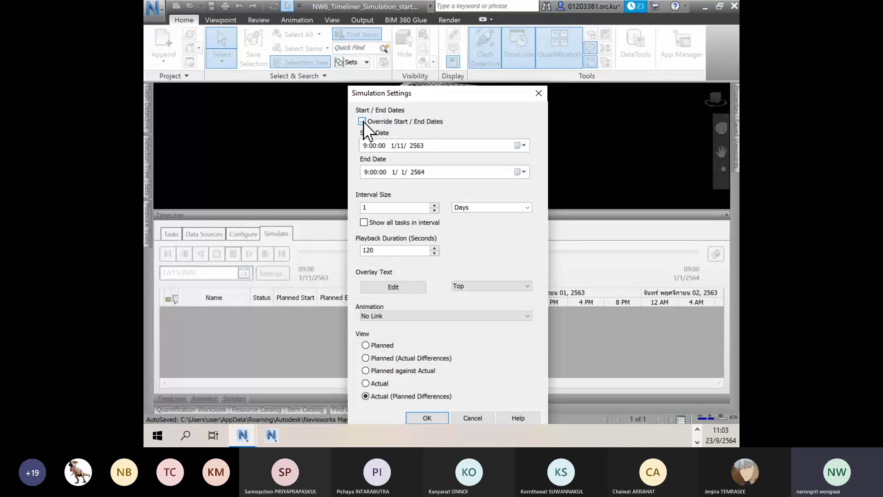
click(523, 146)
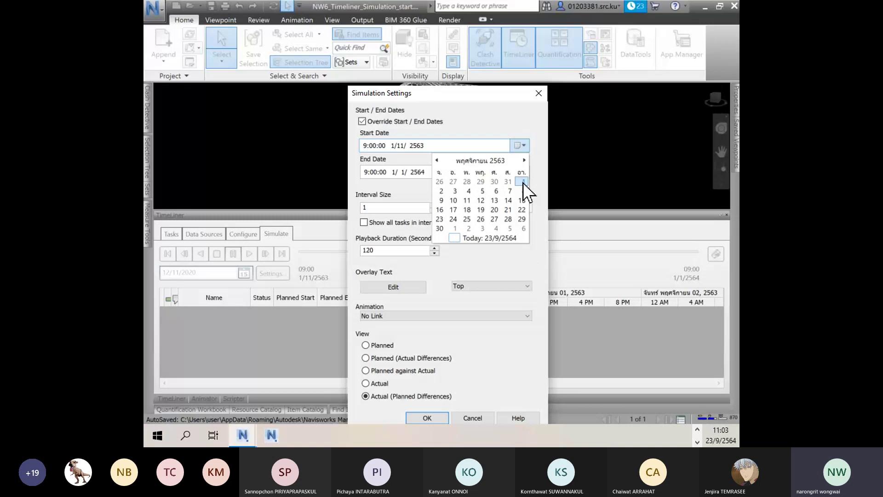
click(523, 182)
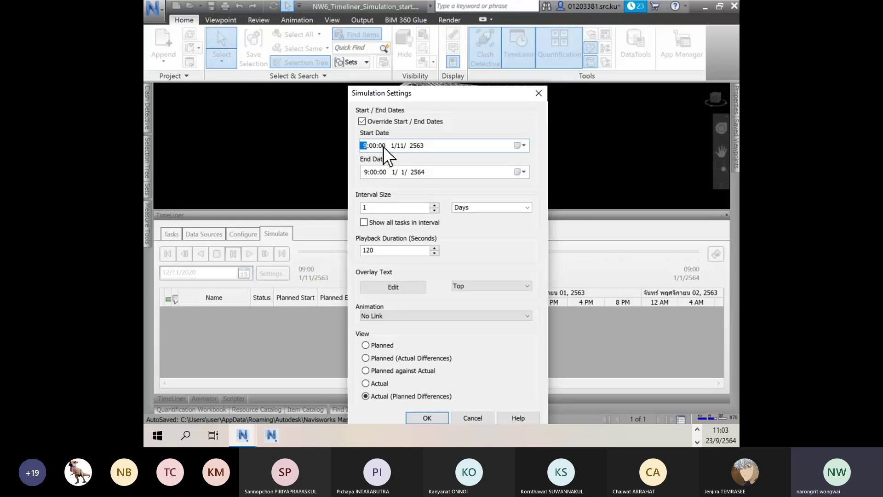
click(399, 122)
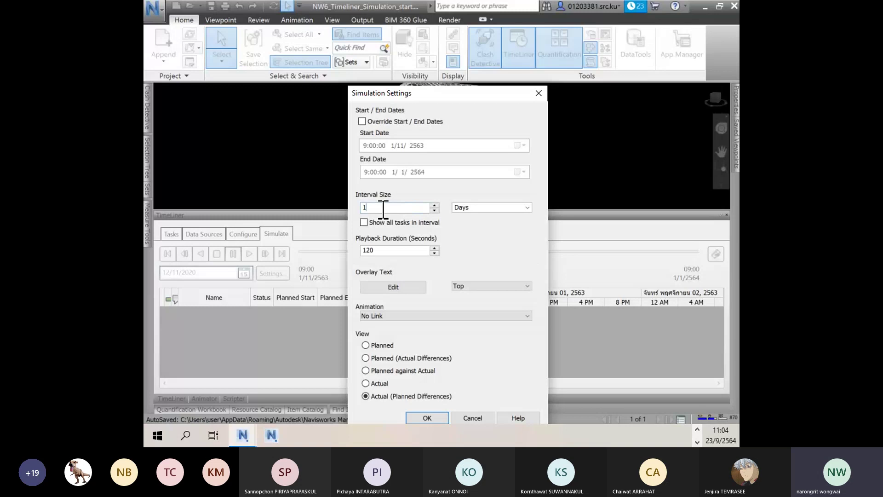
- Set the simulation interval size to 2 weeks and turn on Show all tasks in interval
click(489, 208)
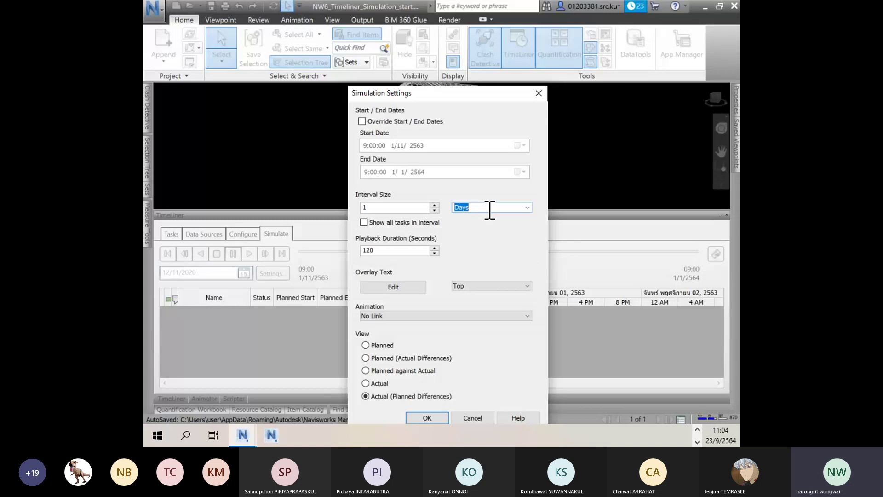
key(Down)
key(Tab)
key(space)
double_click(376, 208)
text(2)
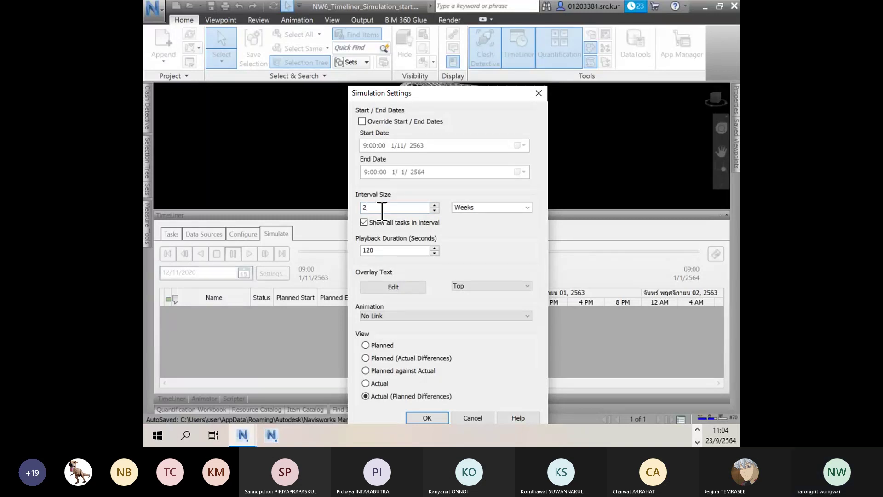
- Try an interval size in hours, and change it to 5 percent
click(479, 208)
click(479, 224)
click(404, 208)
key(BackSpace)
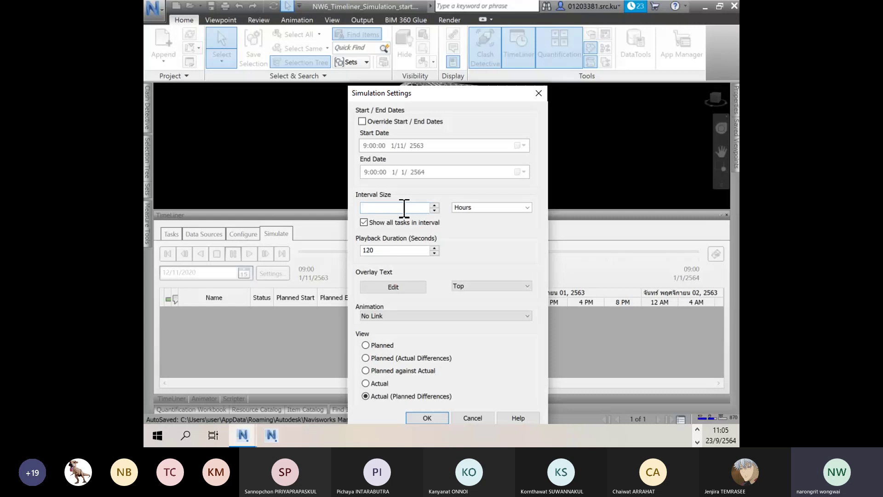
text(6)
scroll(531, 209, up, 3)
double_click(385, 208)
text(5)
- Set the playback duration to 60 seconds and close the simulation settings
double_click(386, 251)
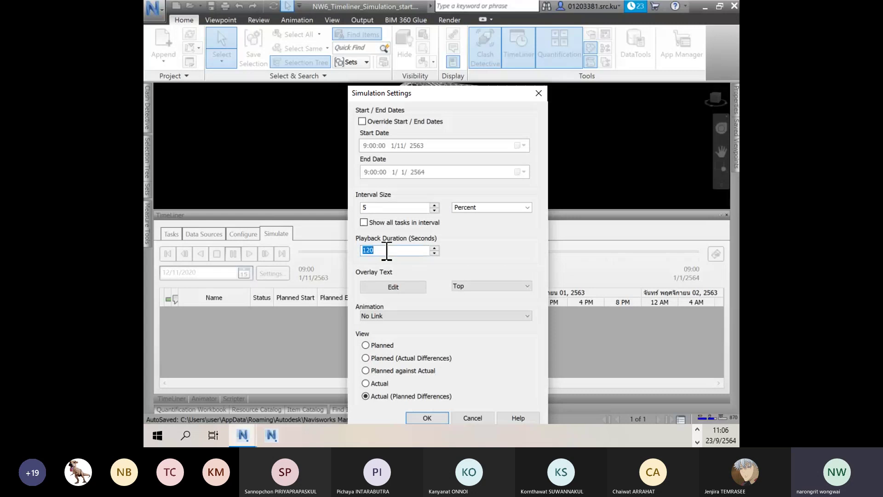
text(60)
double_click(404, 208)
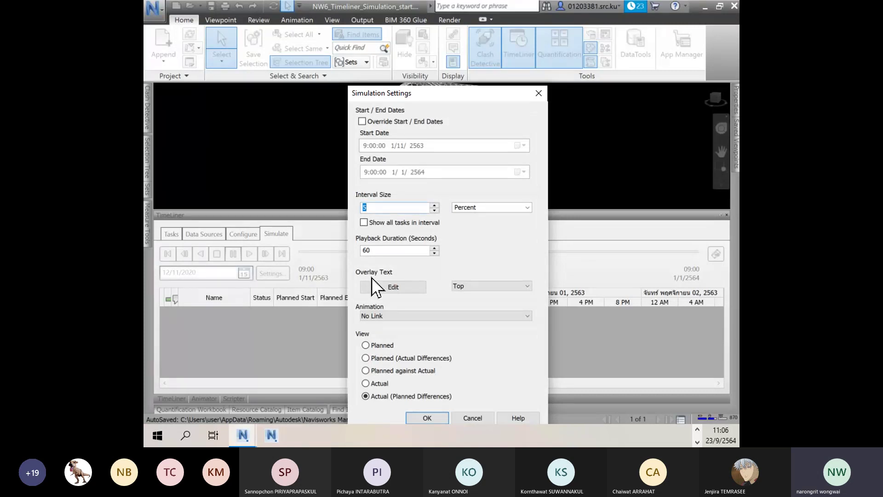
key(Return)
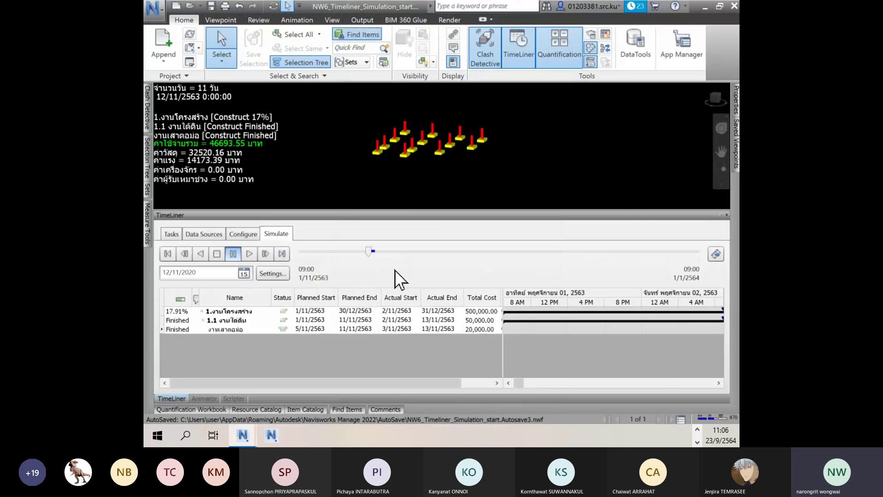
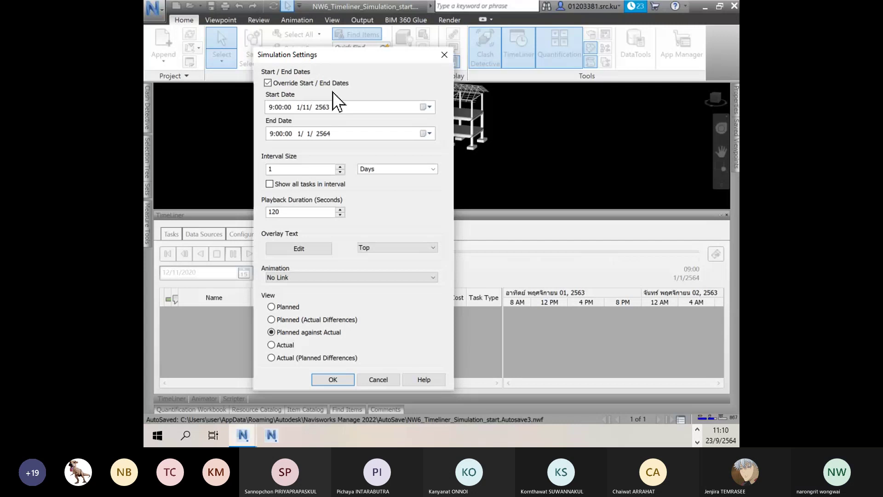
- Turn off Override Start / End Dates and set the simulation interval size to 5 percent
click(343, 77)
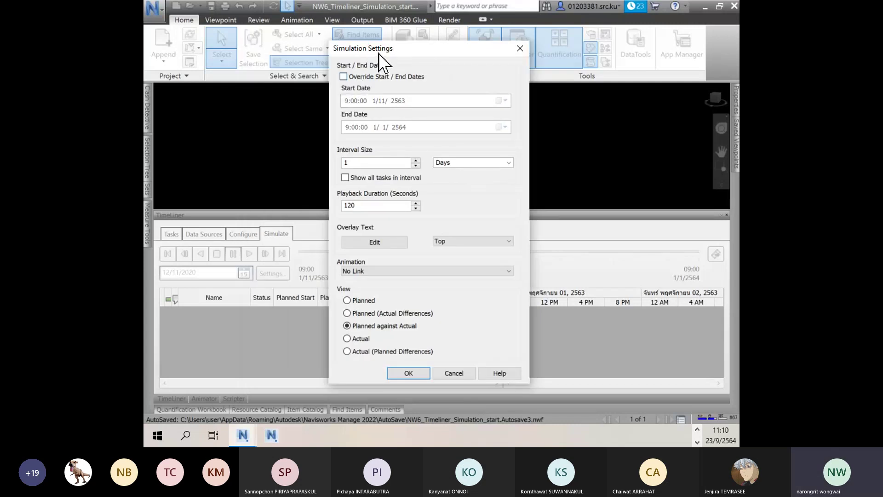
double_click(371, 163)
key(BackSpace)
click(486, 163)
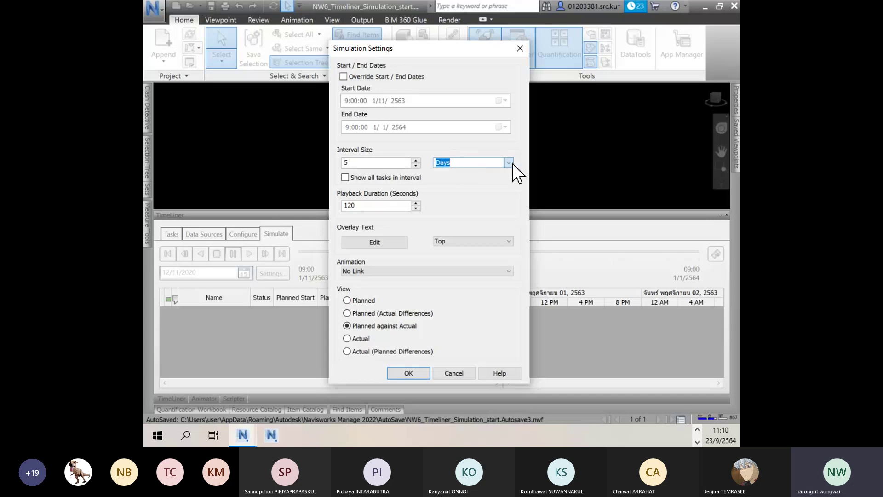
click(508, 161)
click(471, 172)
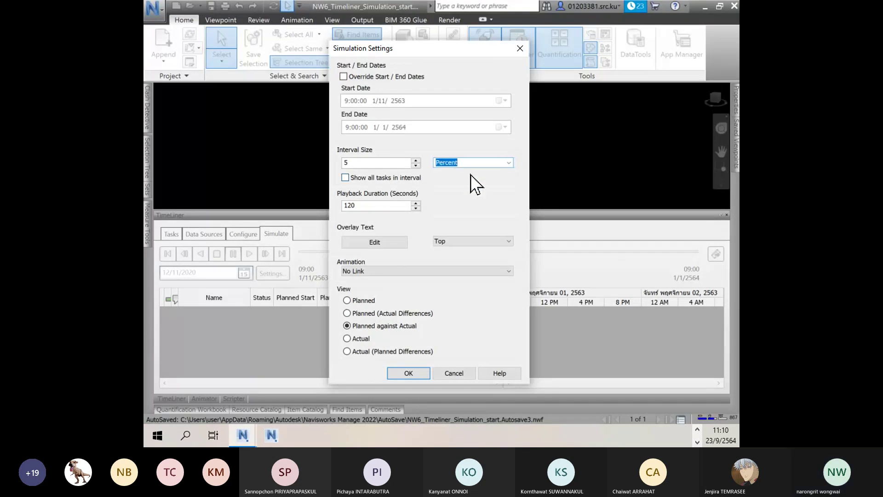
- Set the simulation playback duration to 60 seconds
click(395, 205)
key(BackSpace)
key(BackSpace)
key(BackSpace)
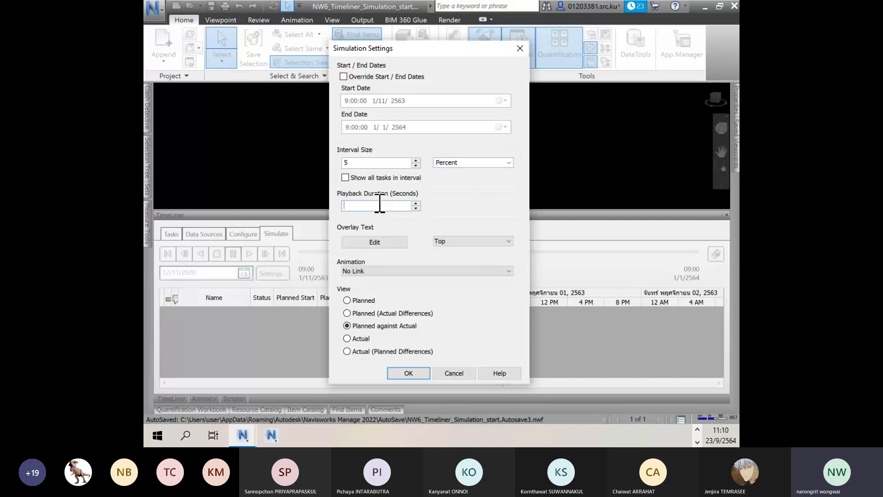
text(60)
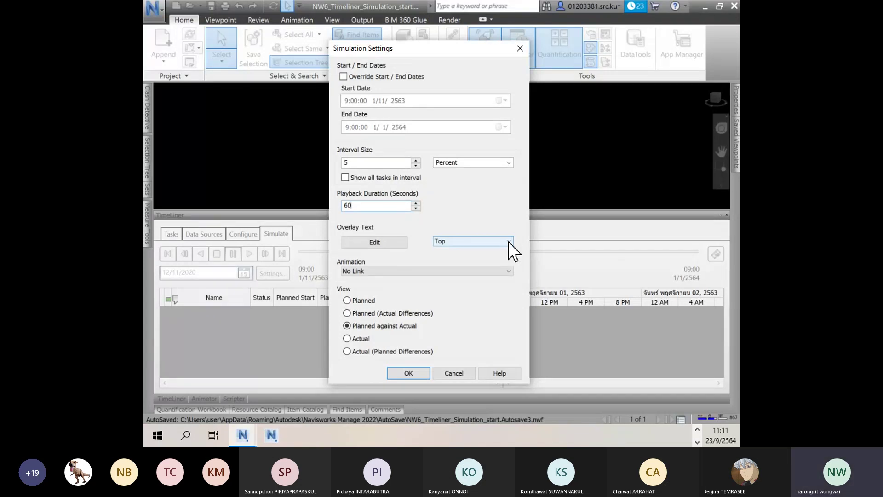
- Try the None and Bottom overlay text positions and return the position to Top
scroll(509, 241, up, 1)
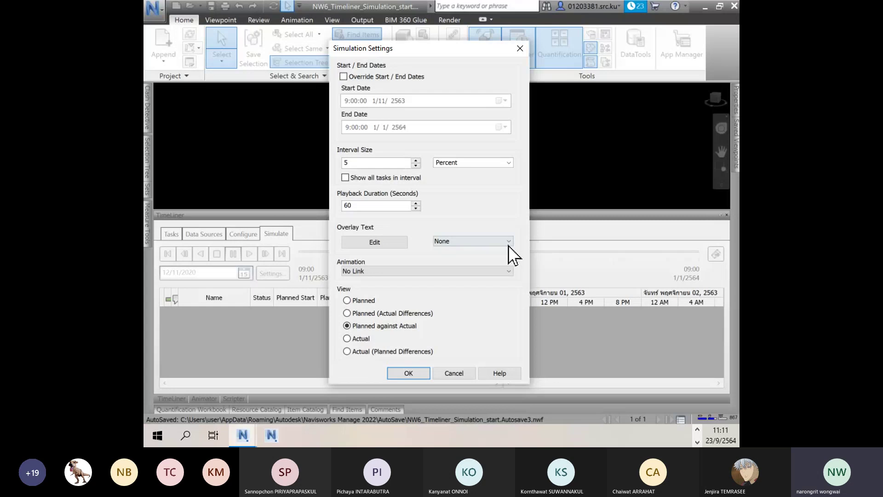
click(509, 241)
click(509, 263)
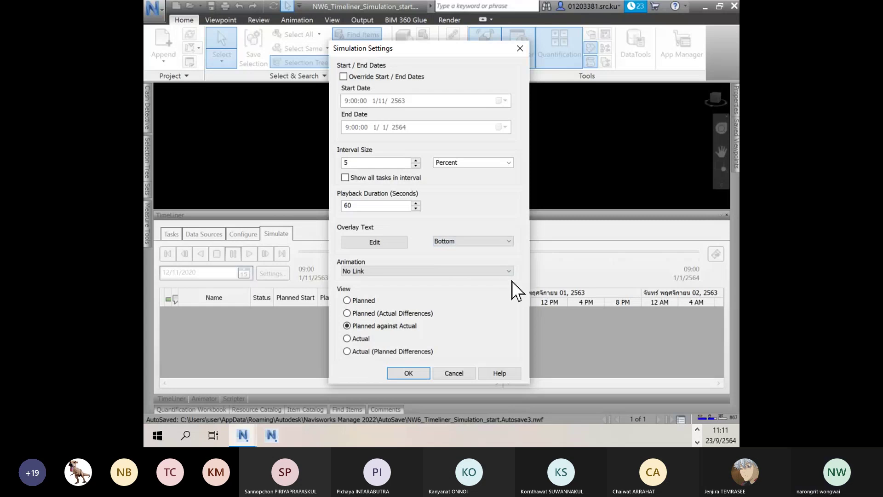
click(508, 242)
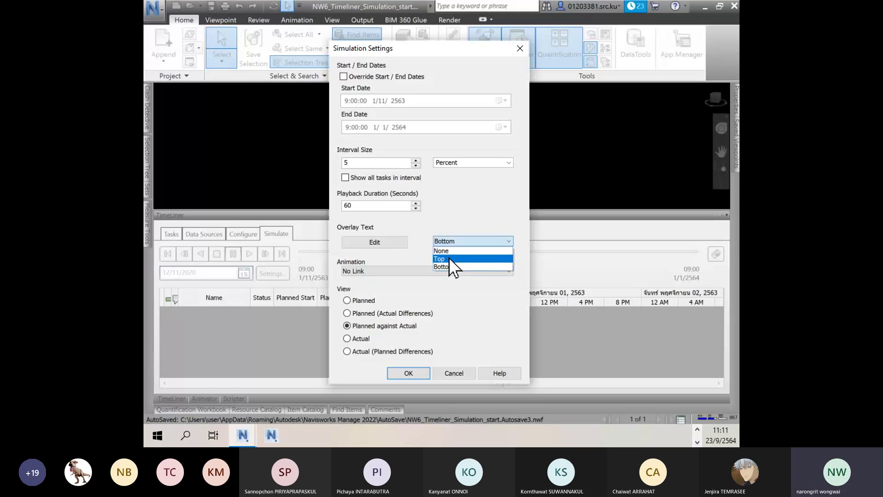
click(449, 258)
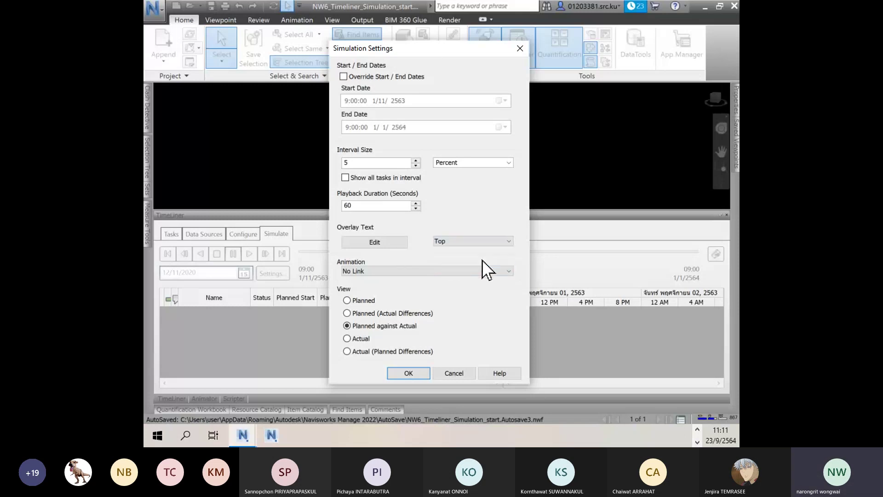
- Open the overlay text for editing and delete all of its existing day, task and cost lines
click(366, 242)
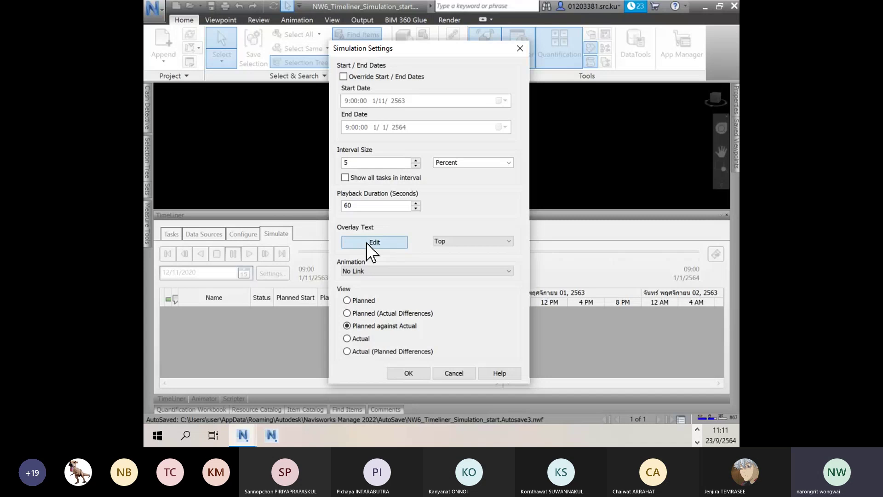
click(410, 181)
drag(473, 196, 355, 174)
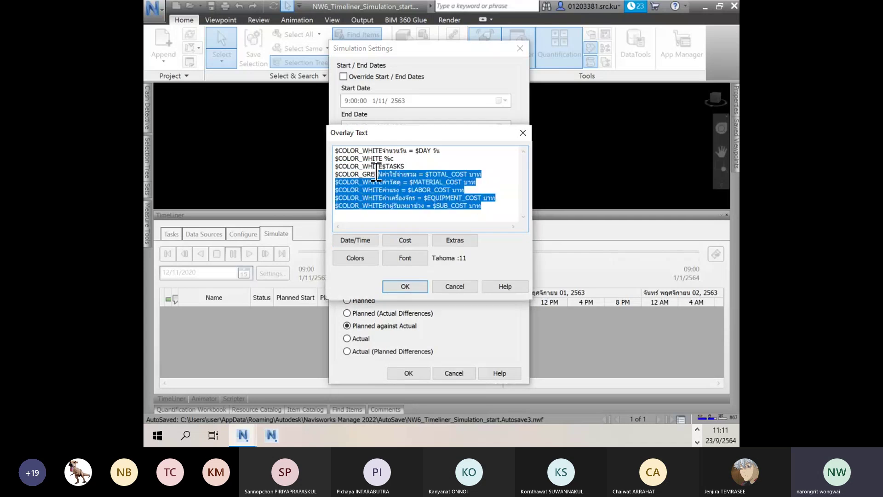
click(343, 158)
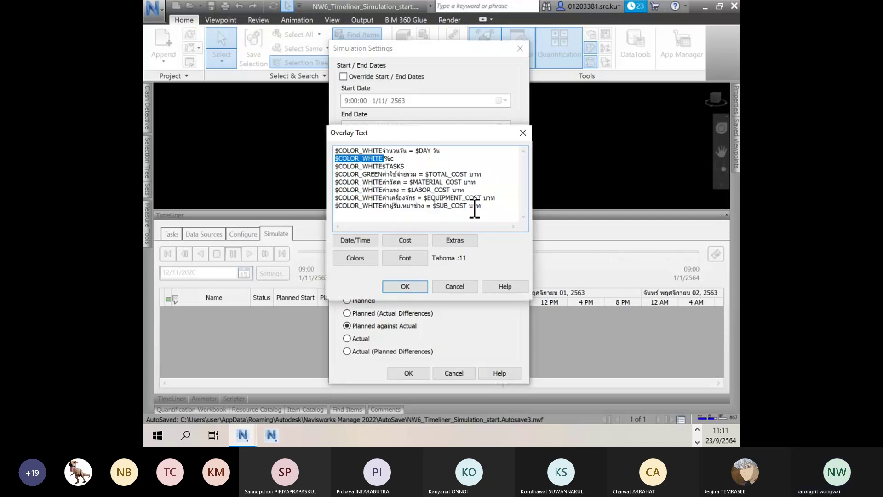
drag(481, 206, 403, 169)
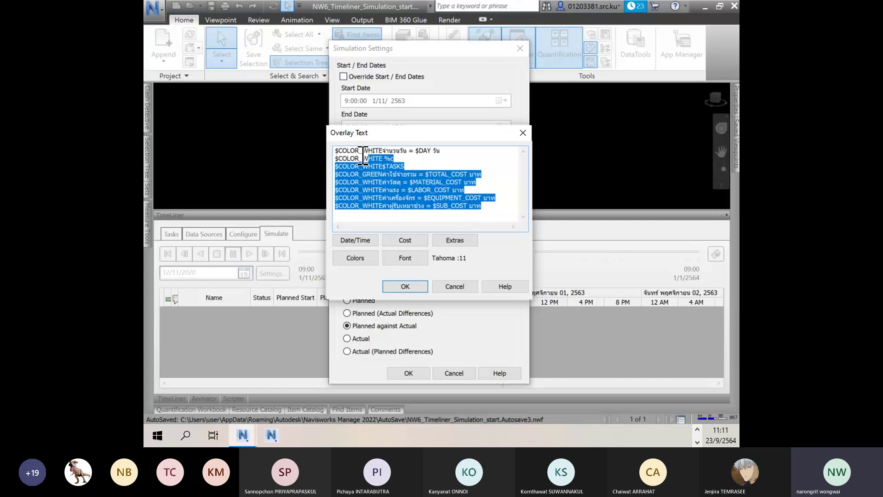
click(346, 155)
double_click(478, 205)
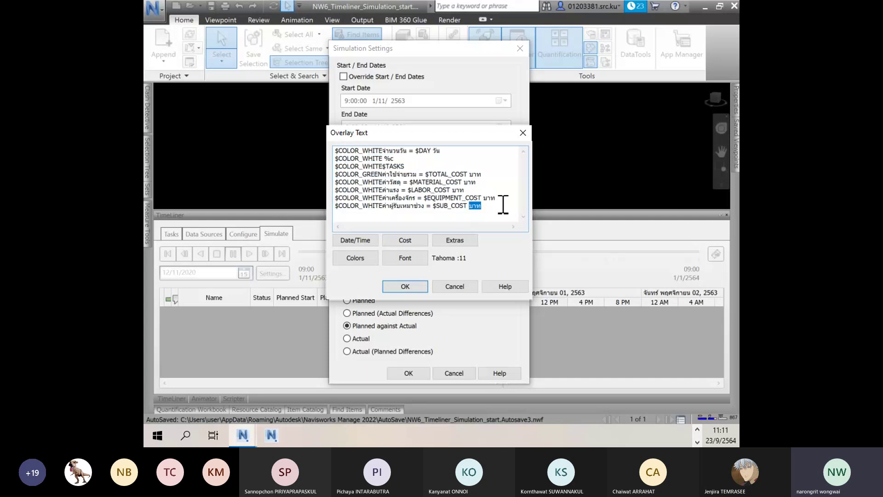
click(501, 204)
shift+click(336, 153)
key(Delete)
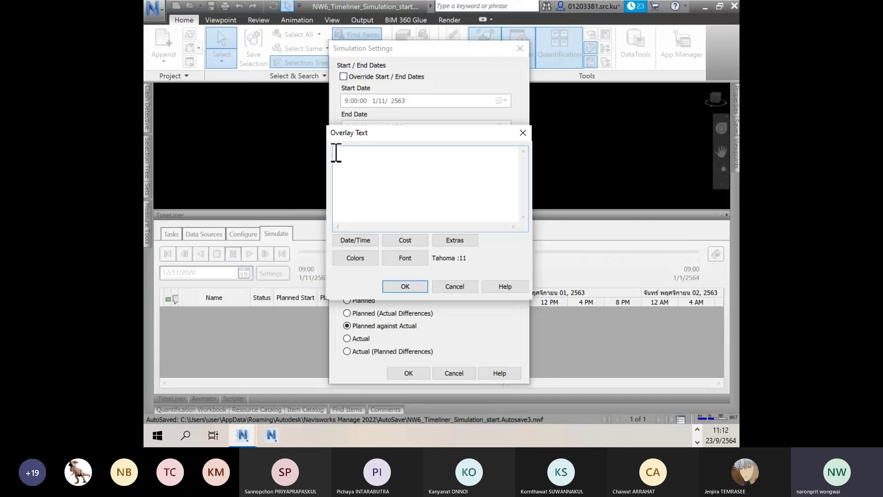
- Insert the time-zone name (%Z) and the locale-appropriate date and time (%c) into the overlay text, and apply the simulation settings
click(353, 240)
click(353, 240)
click(353, 240)
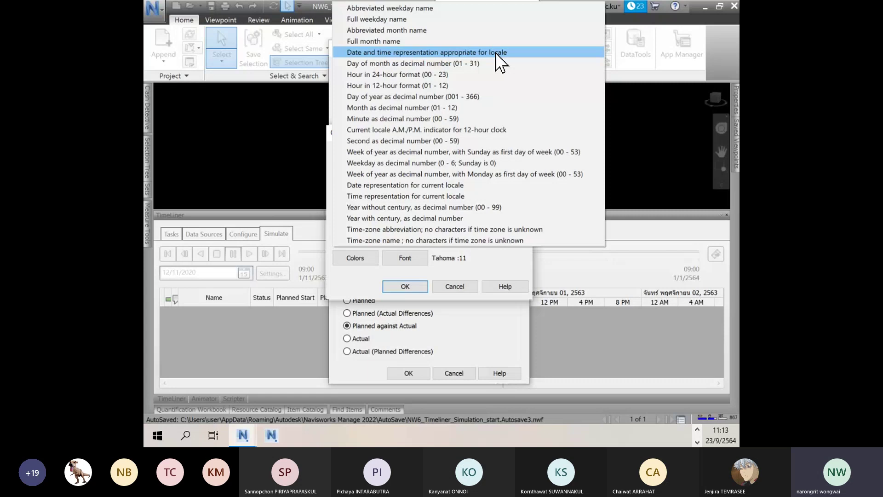
click(461, 54)
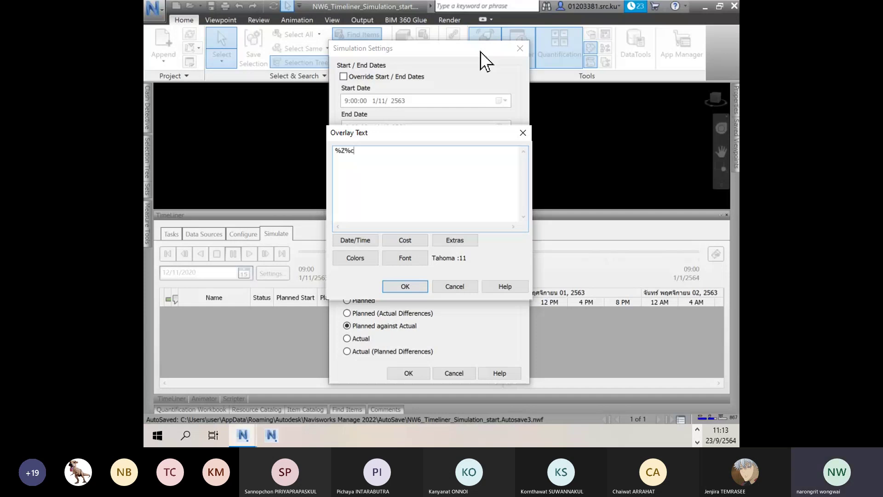
click(405, 286)
click(409, 374)
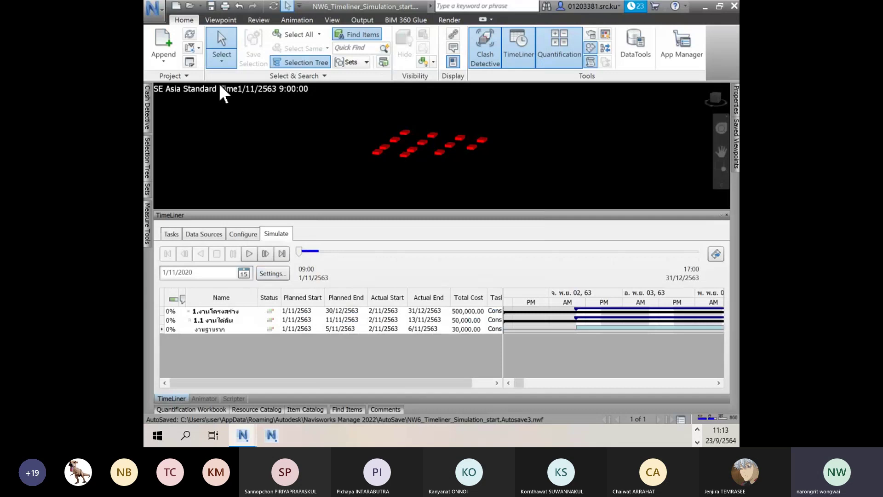
- Replace the overlay text with "วันและเวลา = %c", using the locale-appropriate date and time, and apply the simulation settings
click(273, 275)
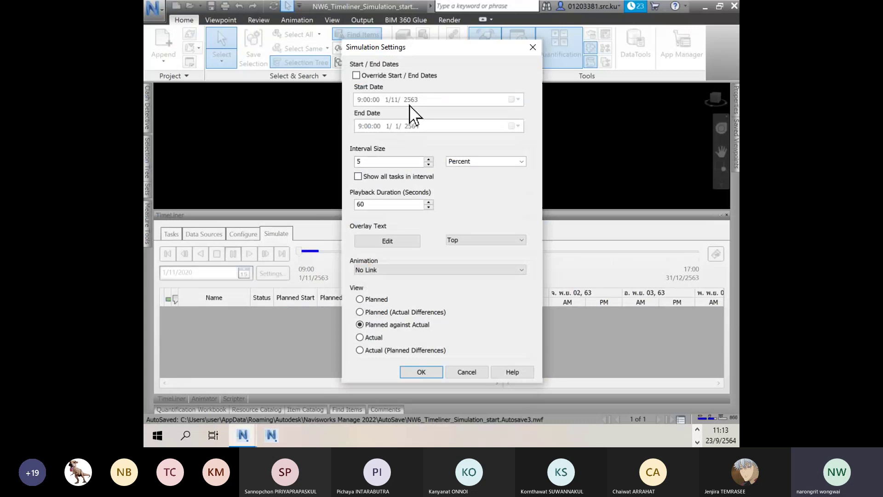
click(387, 240)
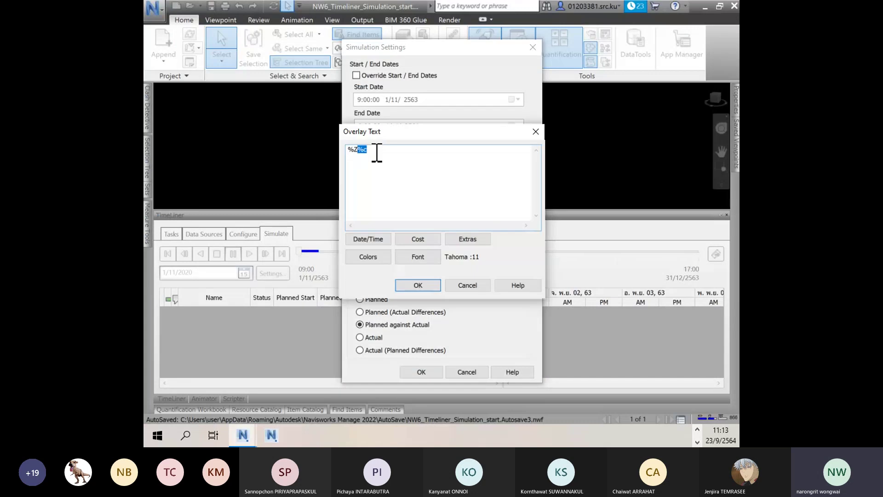
click(377, 152)
click(368, 239)
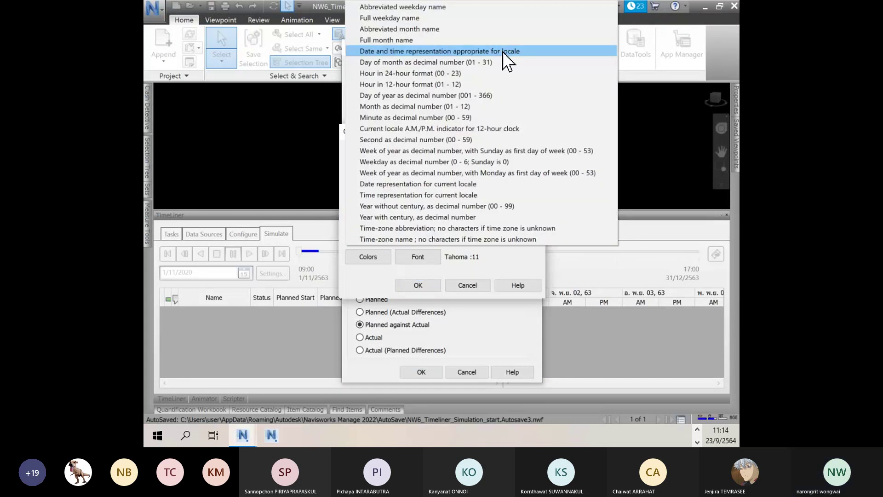
click(503, 51)
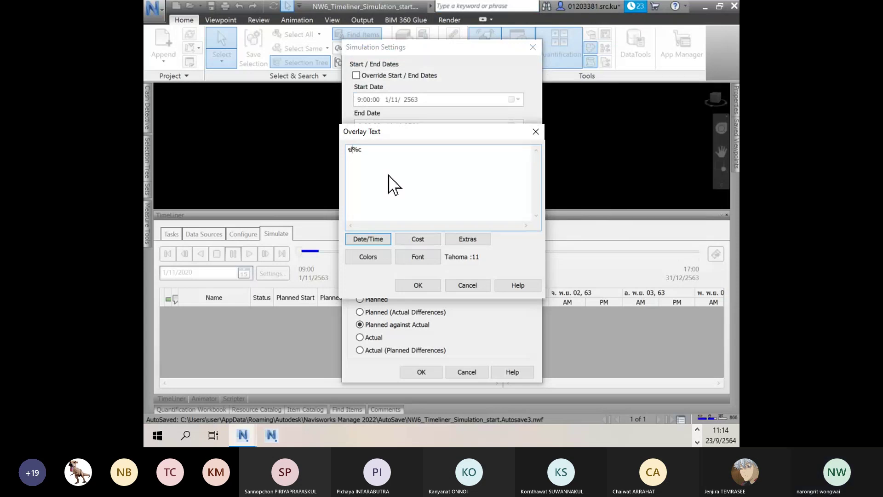
text(วันและเ)
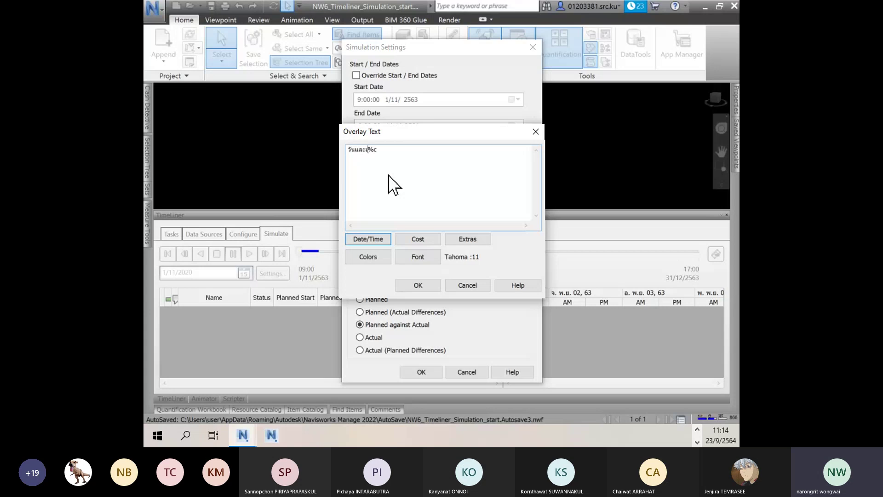
text(วลา)
key(BackSpace)
click(418, 284)
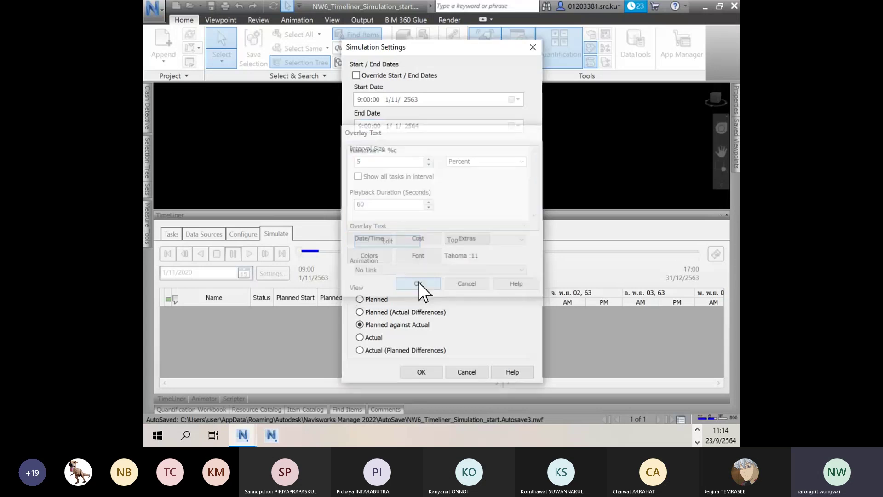
click(422, 372)
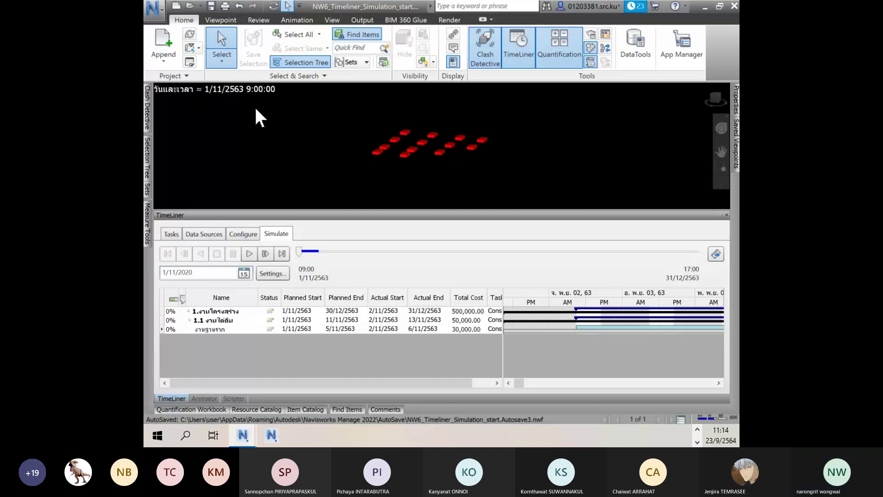
- Reopen the overlay text and append the label ", จำนวนวัน =" after %c on the first line
click(275, 272)
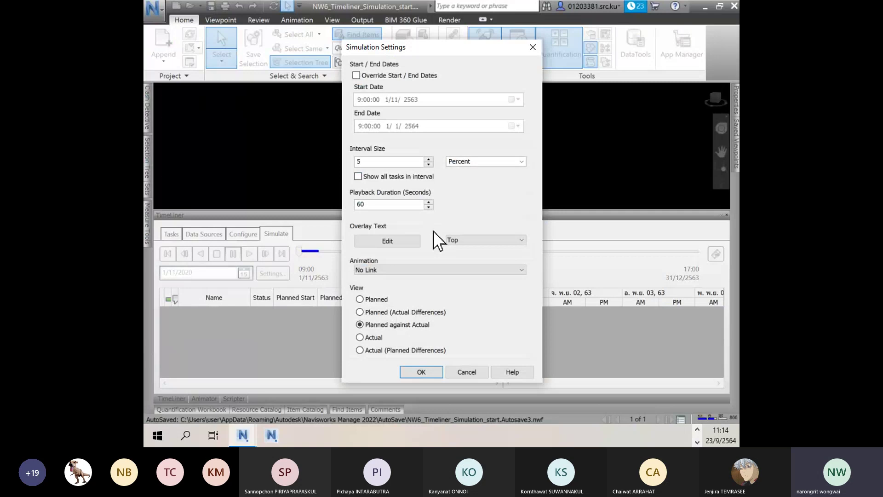
click(401, 240)
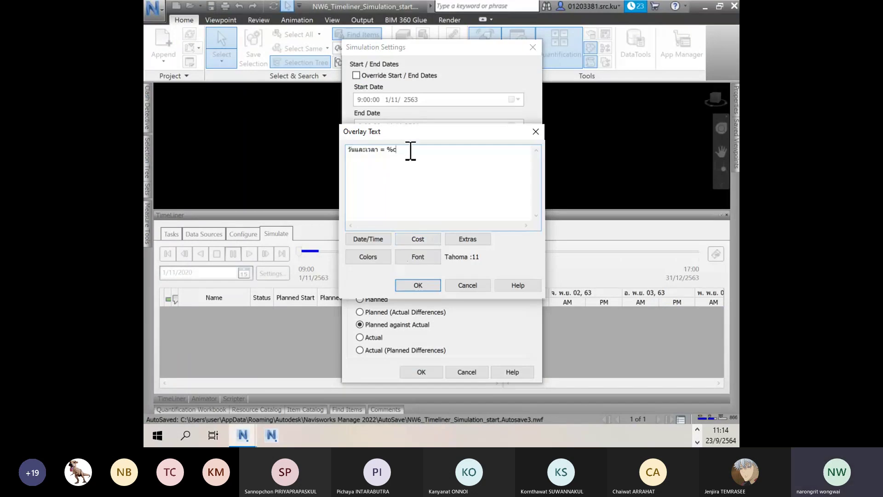
text(,)
text(0EO;O)
key(BackSpace)
key(BackSpace)
key(BackSpace)
key(BackSpace)
key(BackSpace)
text(ดฯดฯ)
key(BackSpace)
key(BackSpace)
key(BackSpace)
key(BackSpace)
text(จำนวนวัน )
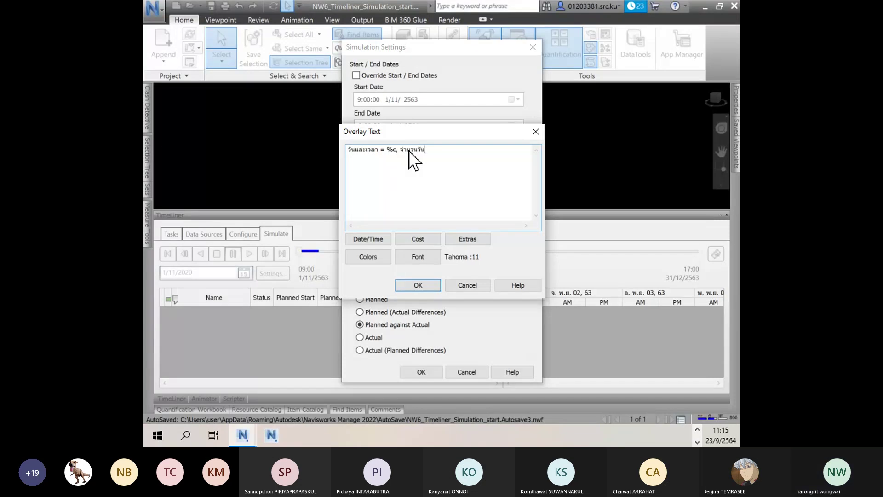
text(=)
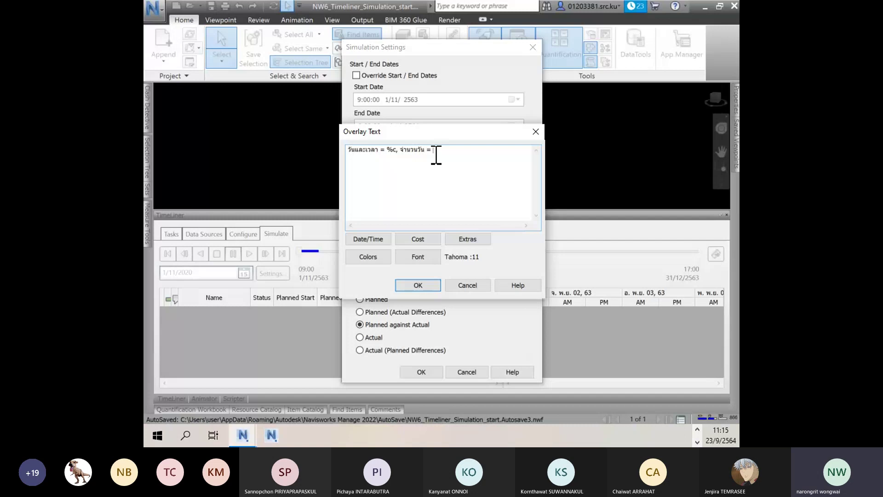
- Insert the number of days since start ($DAY) followed by "วัน" after the day-count label, and apply the simulation settings
click(466, 240)
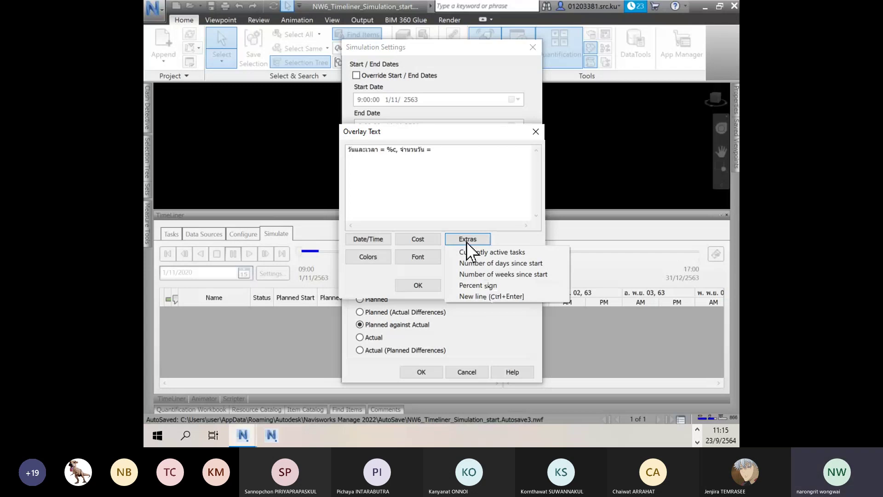
click(532, 264)
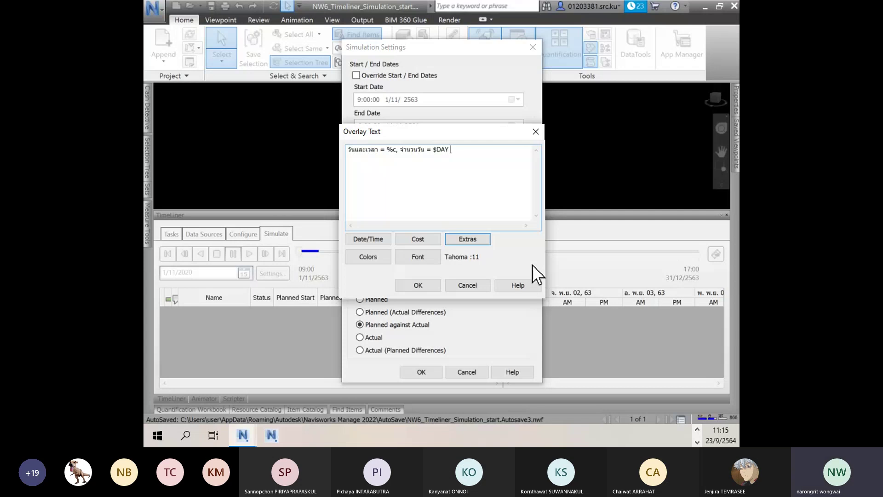
text(ซ่ๆ)
click(419, 285)
click(422, 372)
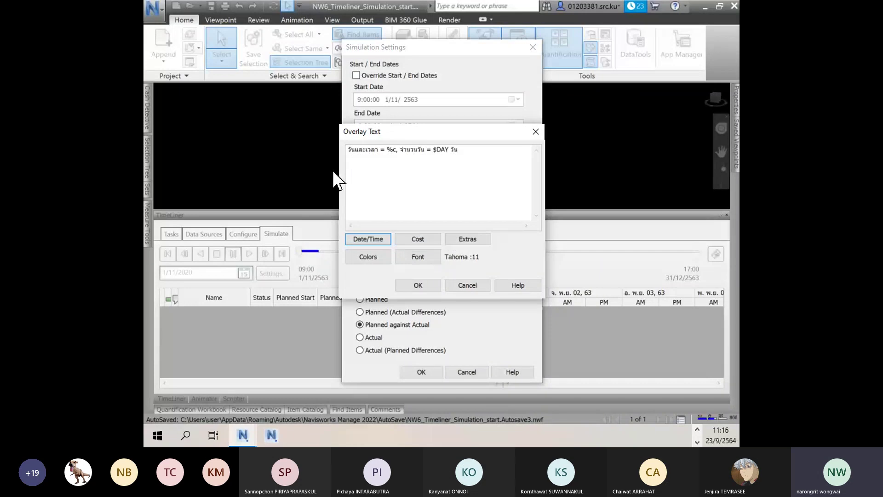
- Add a second overlay text line "ชื่อกิจกรรม = $TASKS" for the currently active tasks, and apply the simulation settings
click(372, 154)
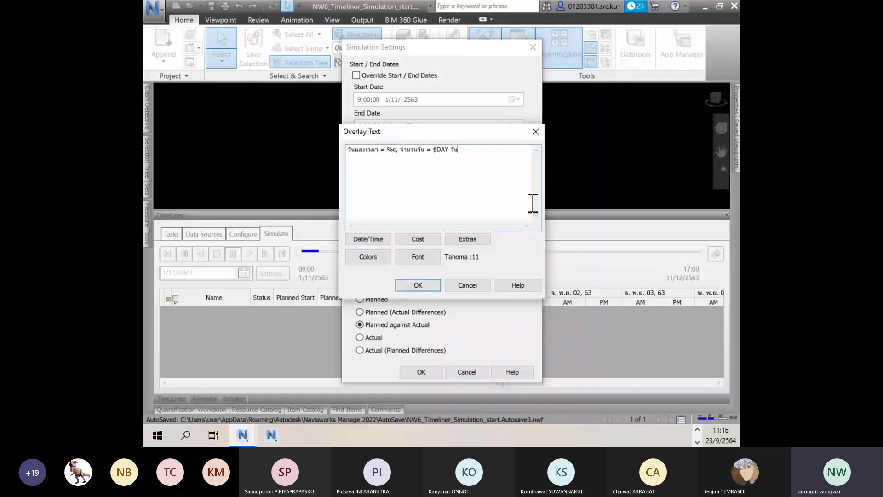
click(468, 239)
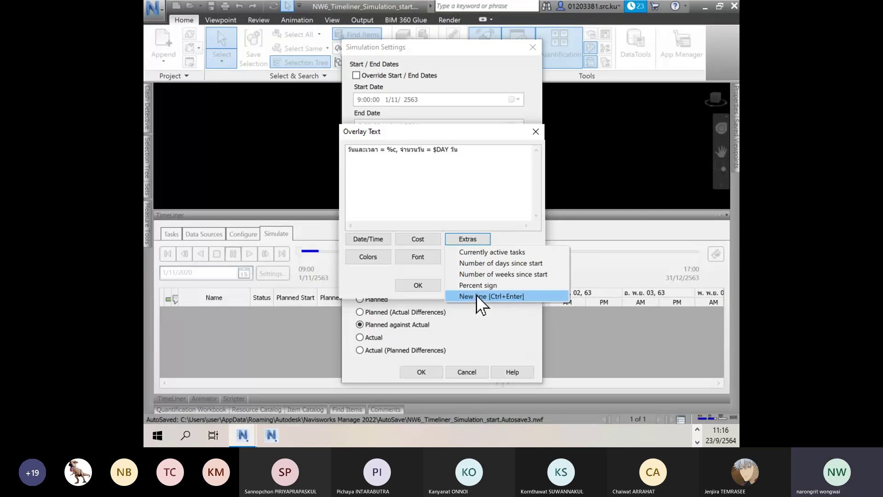
click(476, 294)
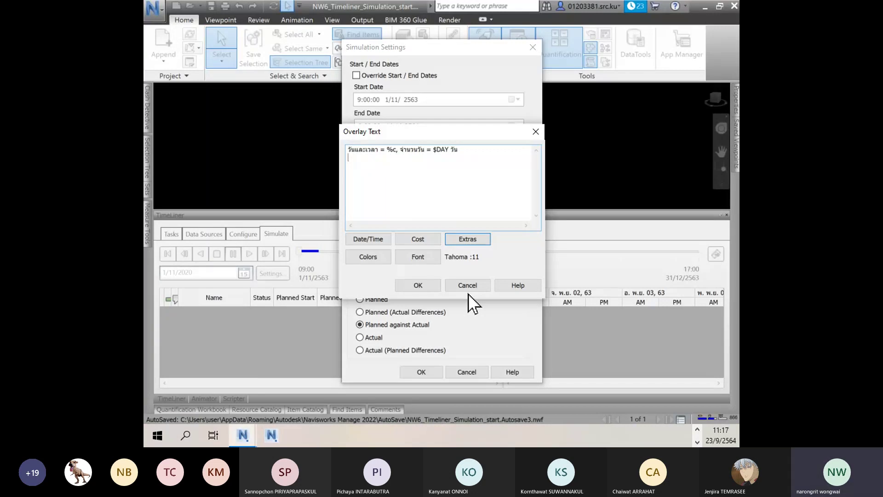
click(463, 240)
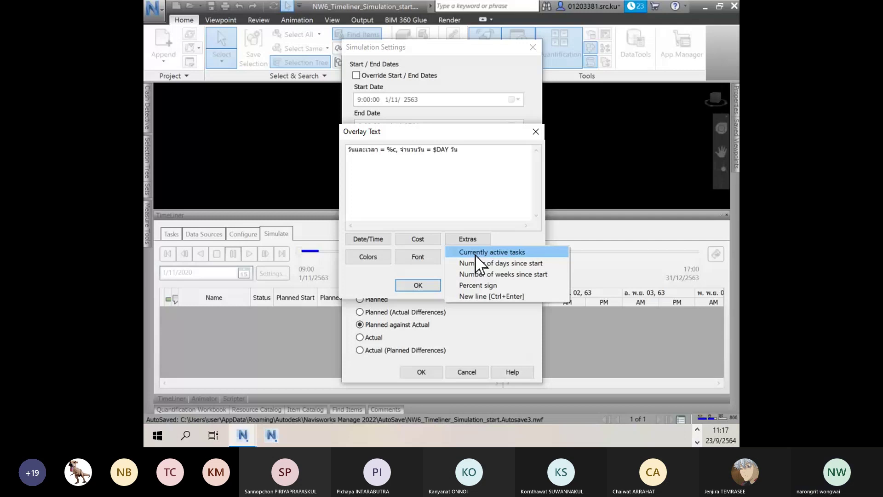
click(475, 254)
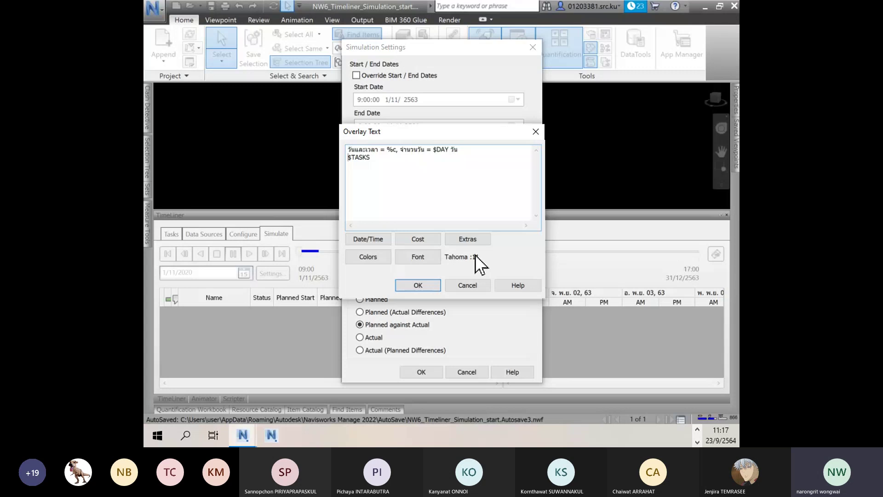
text(ชื่อกิจกรรม)
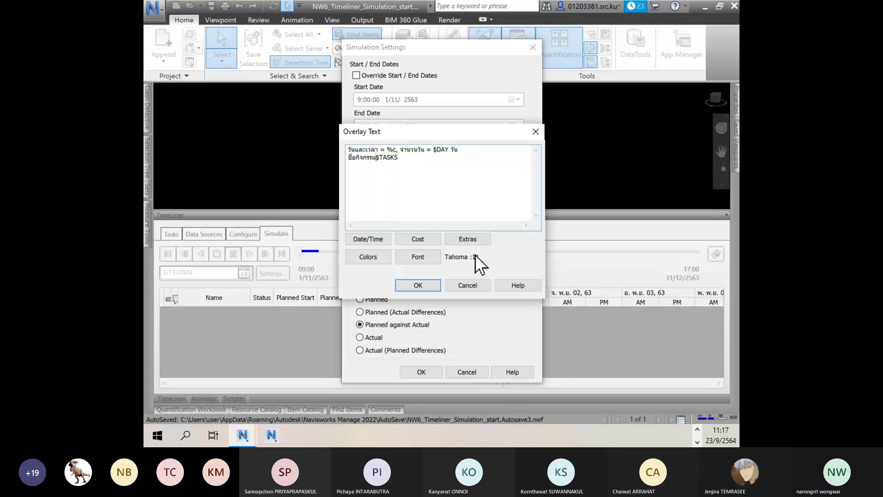
text(=)
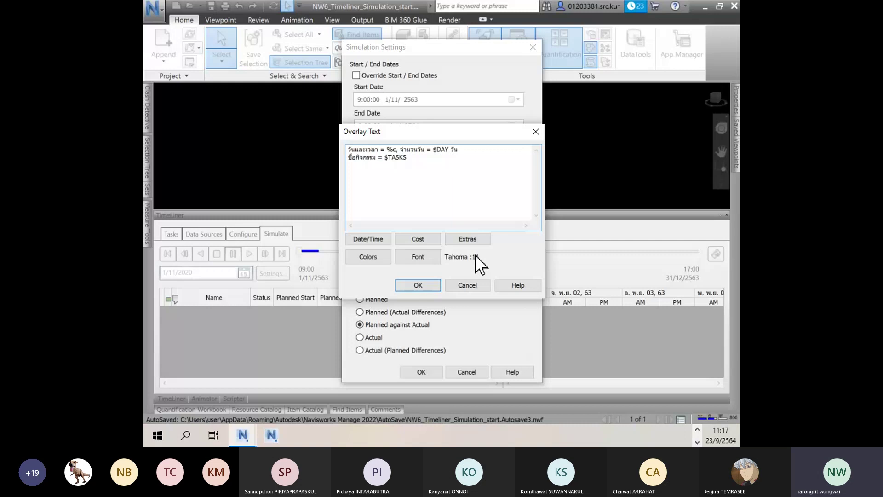
click(418, 285)
click(421, 371)
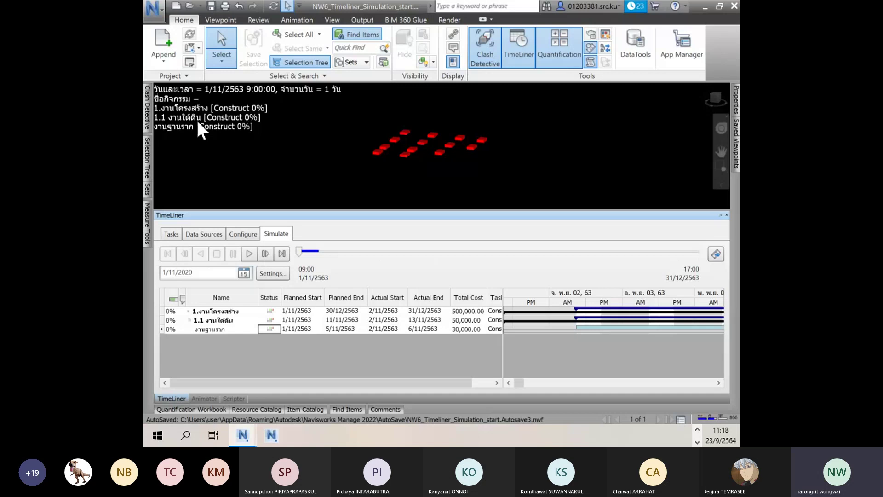
- Reopen the overlay text and add a third line "ค่าใช้จ่ายรวม = $TOTAL_COST บาท" for the total cost
click(273, 273)
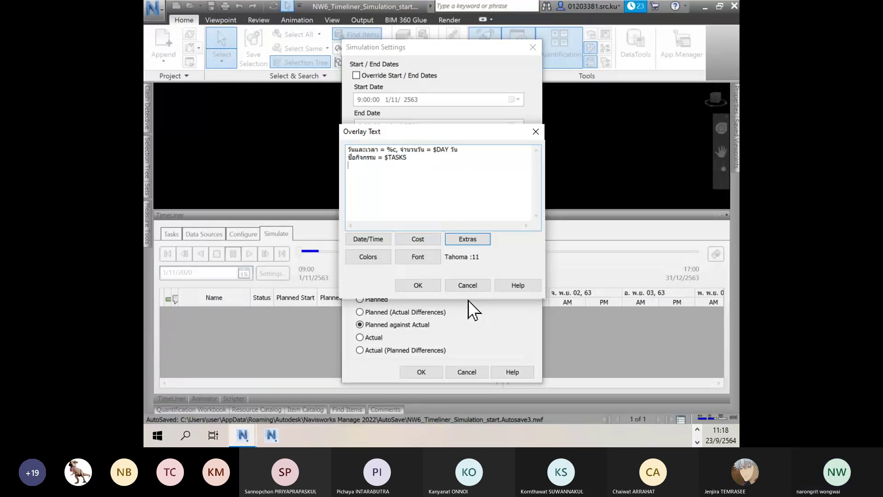
text(ค่าใช)
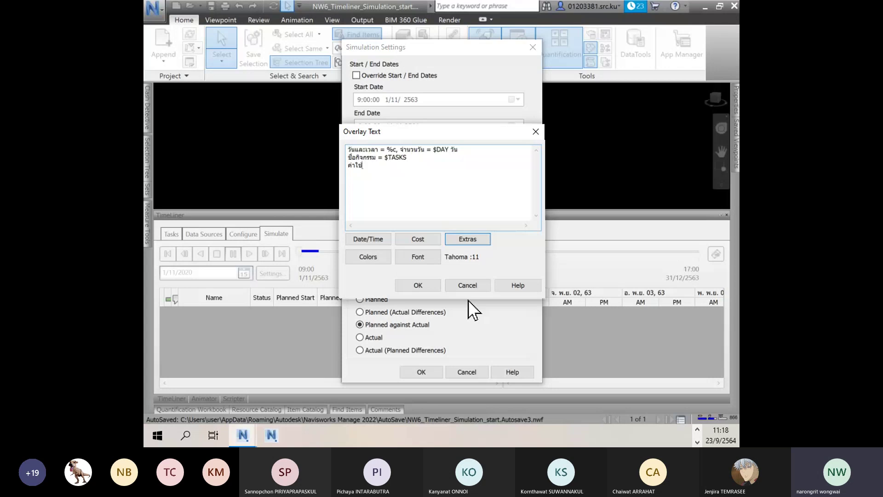
text(้จ่ายรวม)
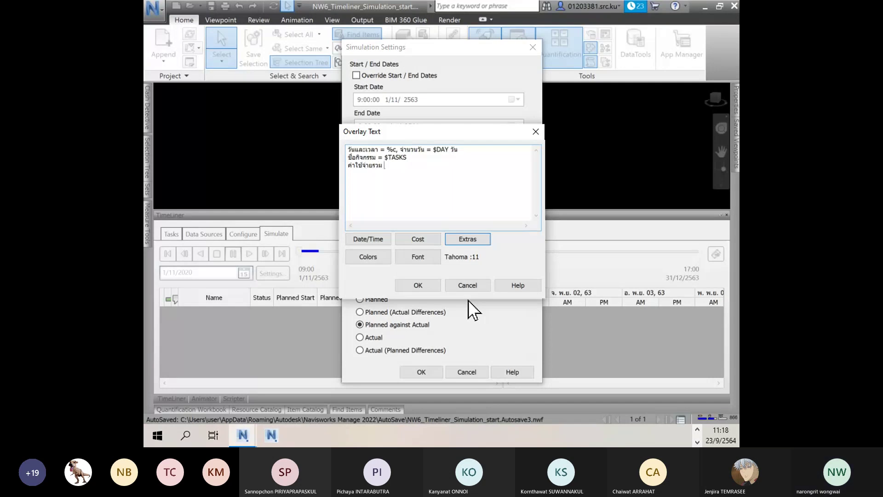
text( =)
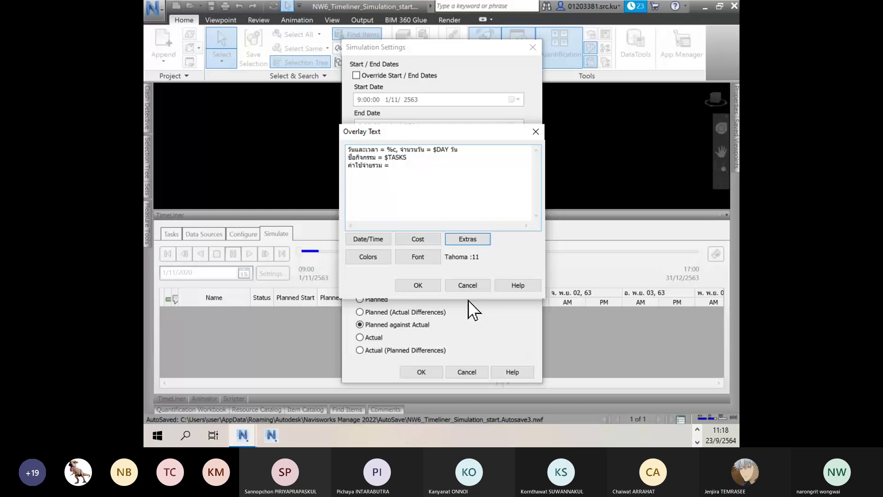
click(423, 240)
click(434, 294)
text(บาท)
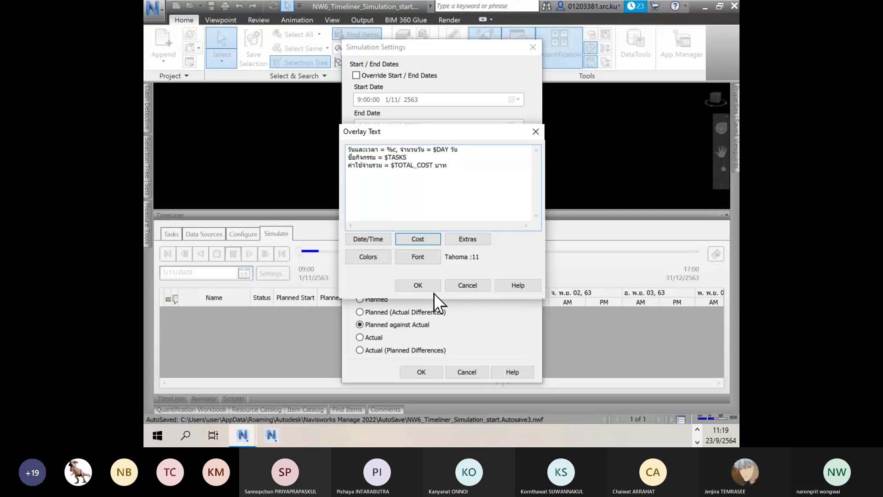
- Add a fourth overlay text line "ค่าวัสดุก่อสร้าง = $MATERIAL_COST บาท" for the material cost
click(465, 241)
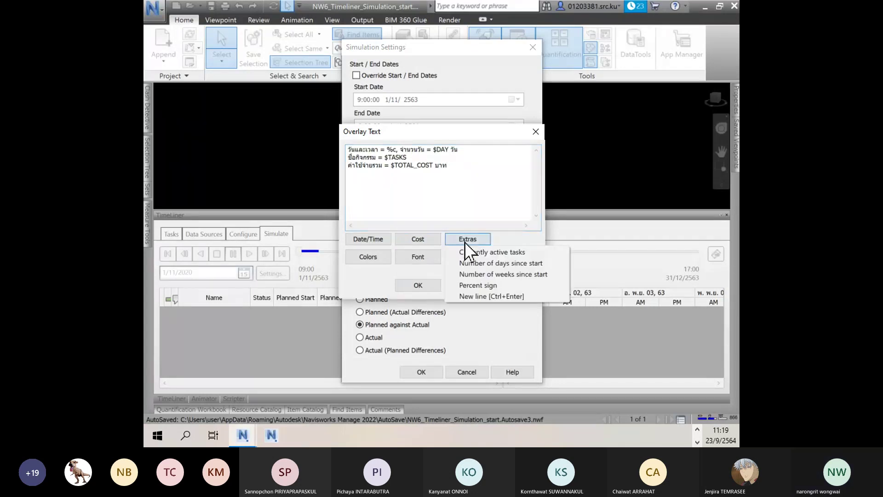
click(474, 296)
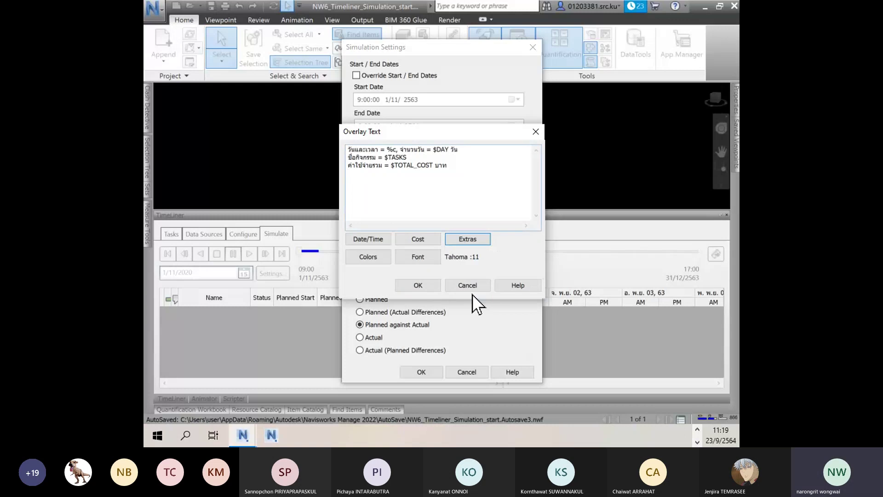
text(ค่าวัสดุก่อสร้าง =)
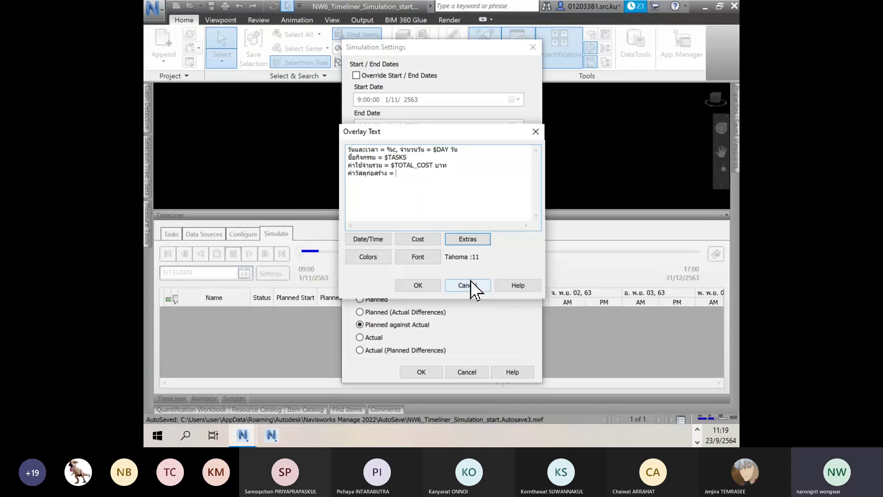
click(426, 241)
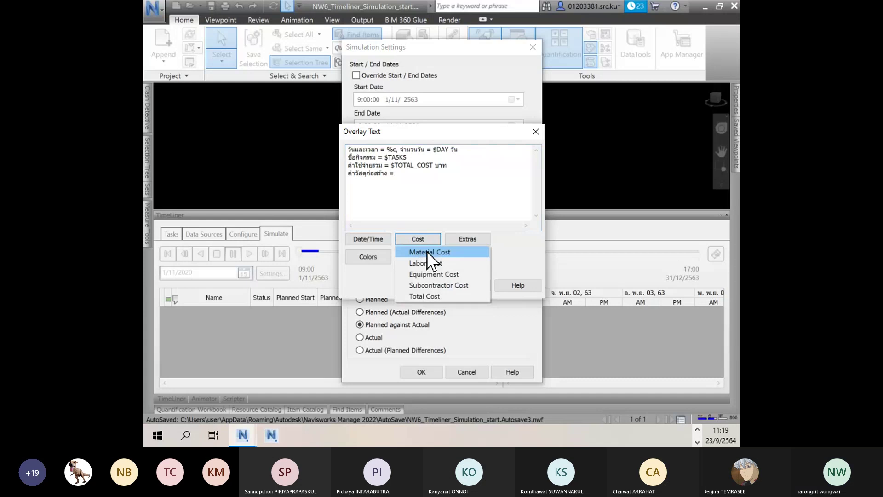
click(426, 251)
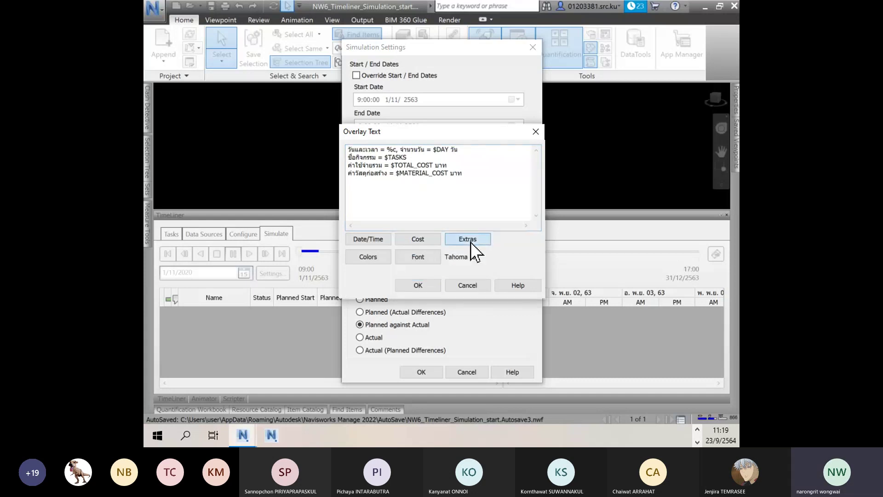
- Add a fifth overlay text line "ค่าแรงงาน = $LABOR_COST บาท" for the labor cost
click(470, 241)
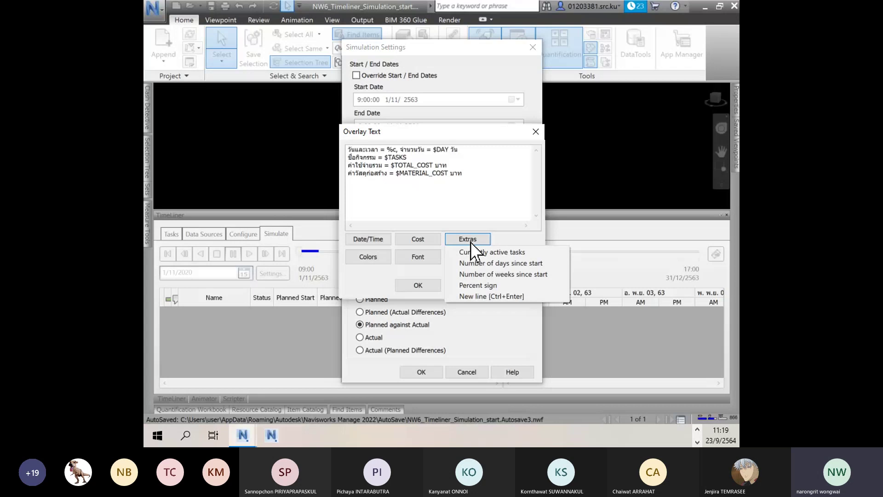
click(474, 296)
text(ค่าแรงงาน)
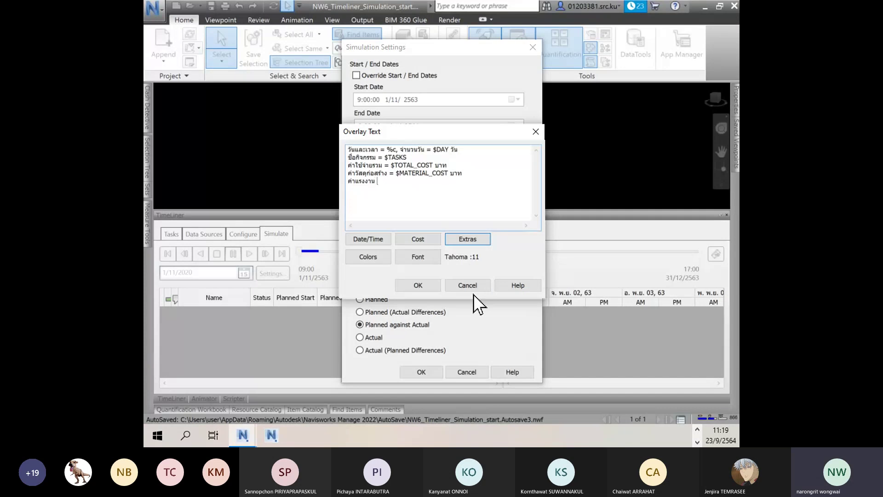
text( =)
click(418, 239)
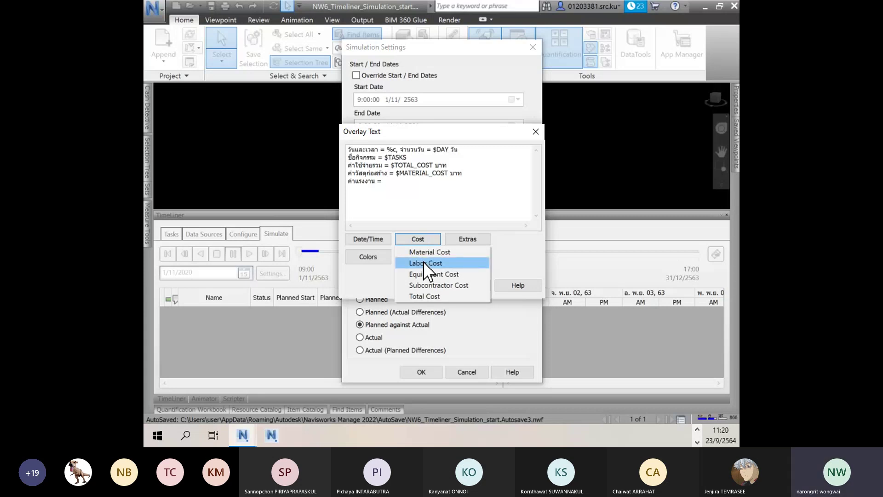
click(423, 261)
click(423, 260)
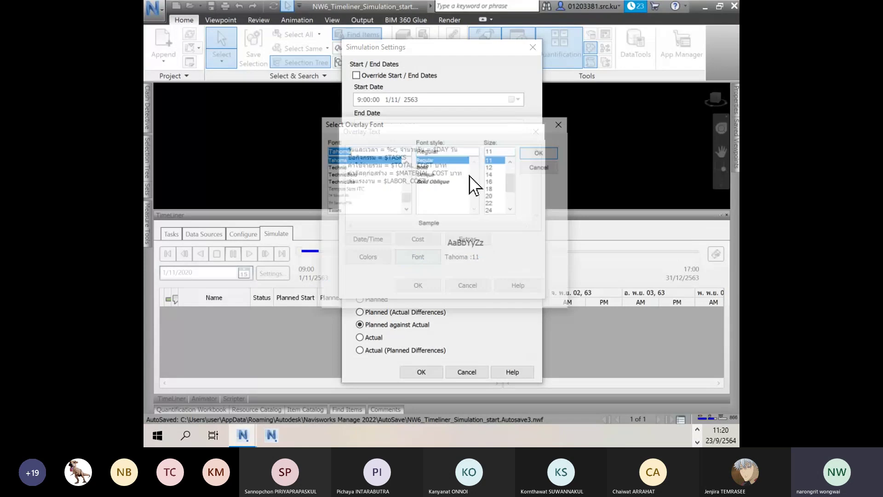
key(Escape)
text(บาท)
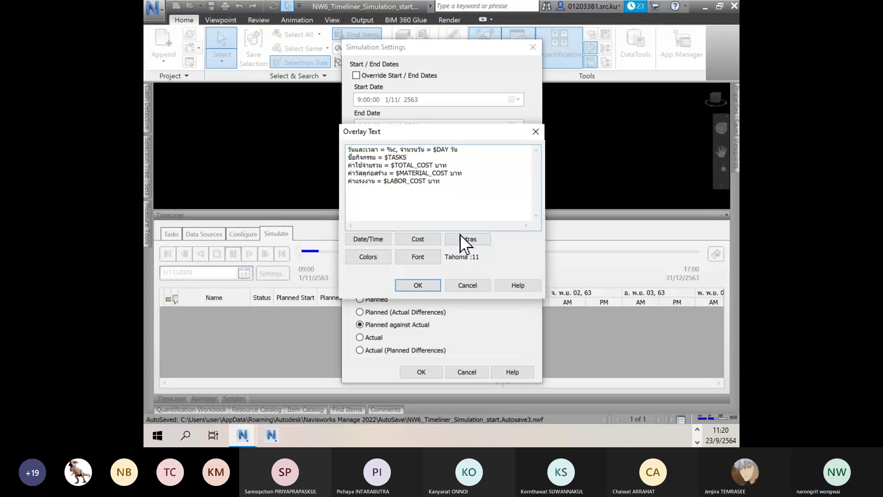
- Add a sixth overlay text line "ค่าเครื่องจักร = $EQUIPMENT_COST บาท" for the equipment cost
text(ค่าเครื่องจักร)
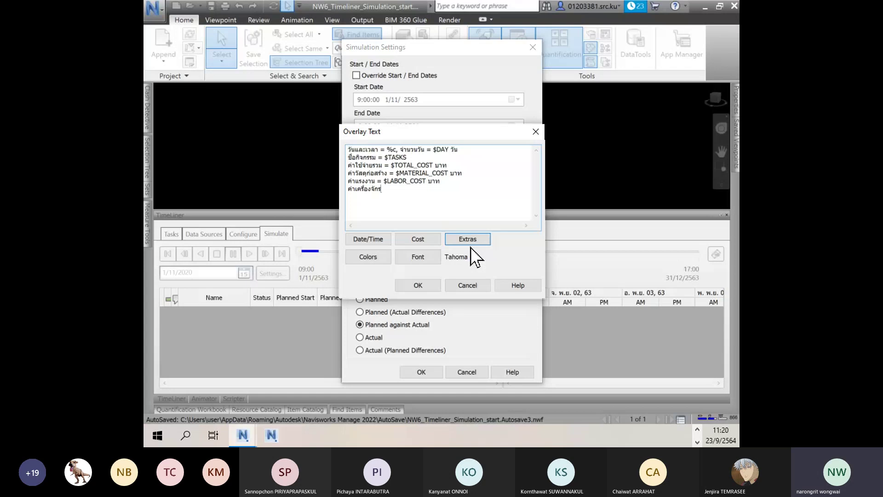
text(=)
click(418, 239)
click(430, 275)
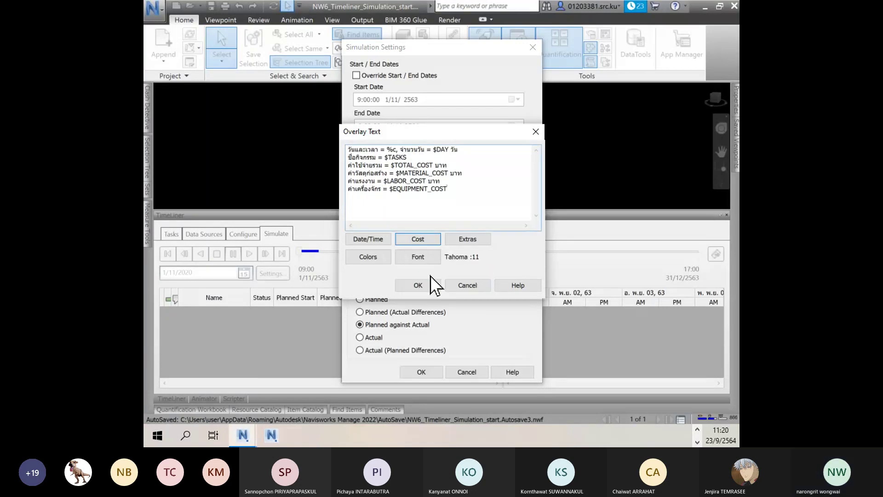
text(บาท)
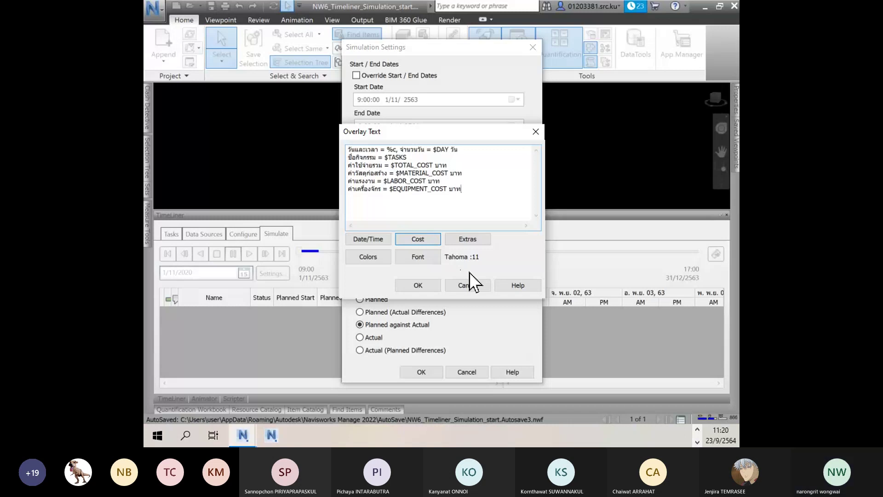
- Add a seventh overlay text line "ค่าผู้รับเหมาช่วง = $SUB_COST บาท" for the subcontractor cost, and apply the simulation settings
key(Return)
text(ค่า)
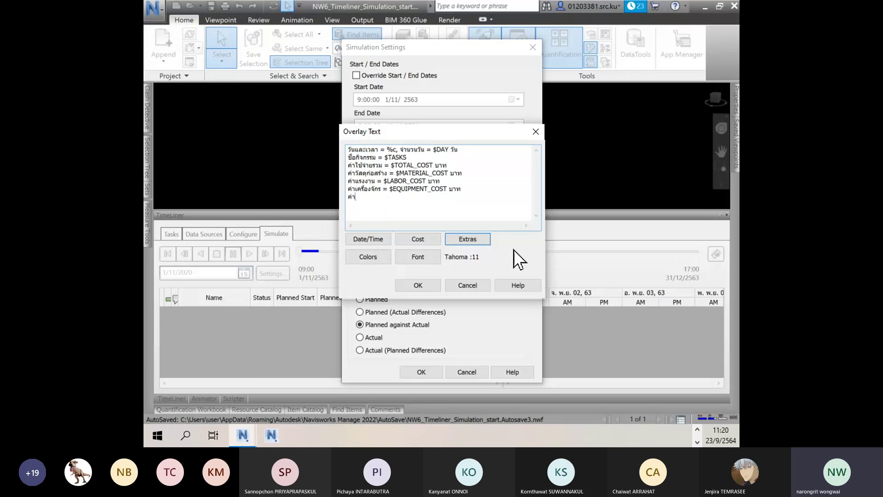
text(ผ)
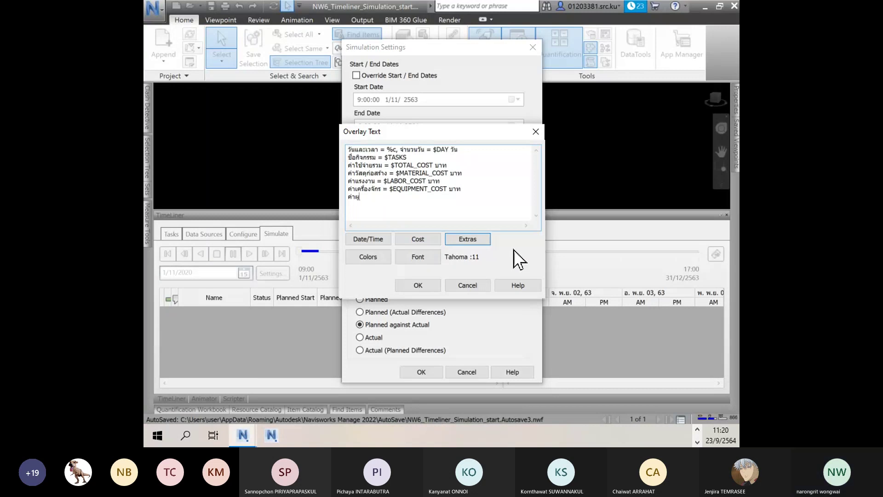
text(ู้รับเเหมา)
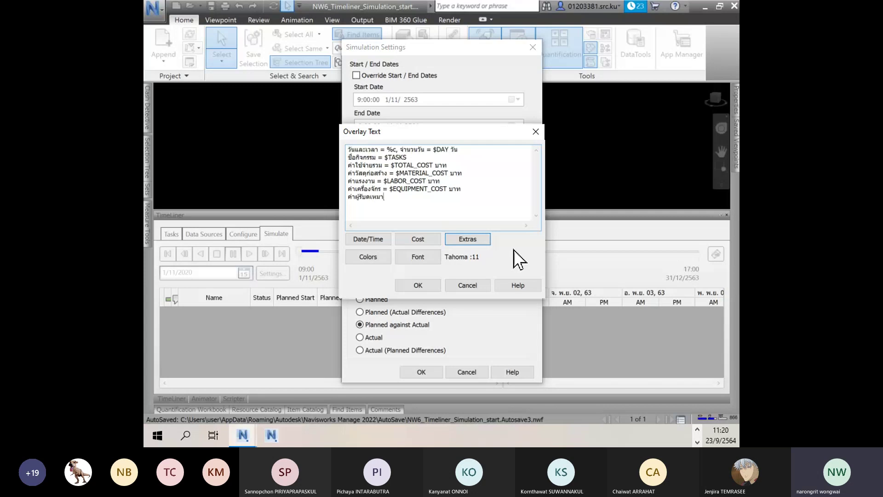
key(BackSpace)
key(BackSpace)
key(BackSpace)
key(BackSpace)
text(หมาช่วง =)
click(424, 241)
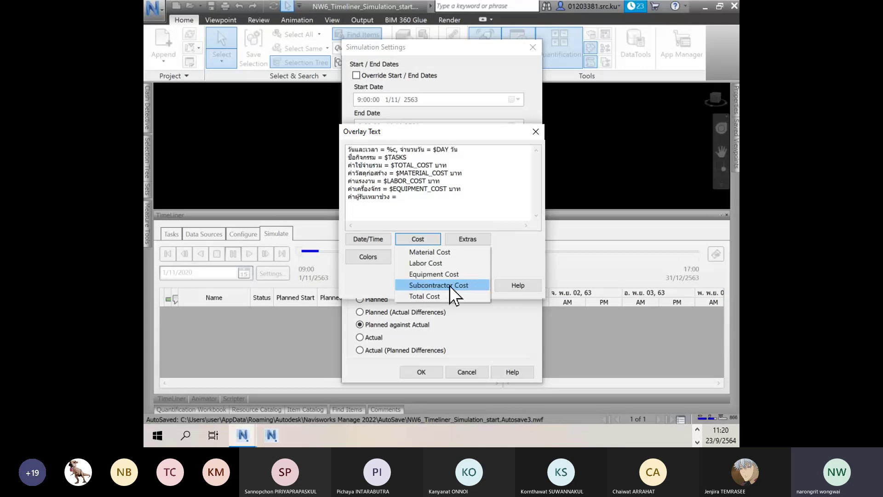
click(452, 286)
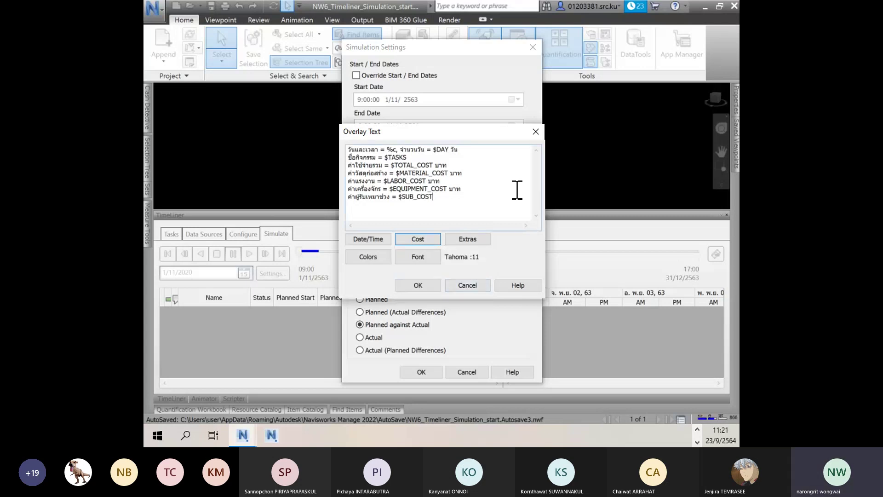
text(บาท)
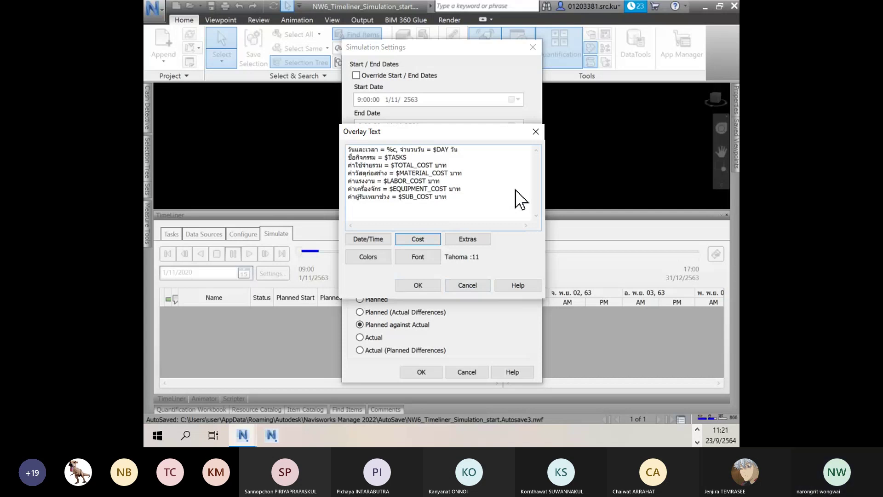
click(433, 287)
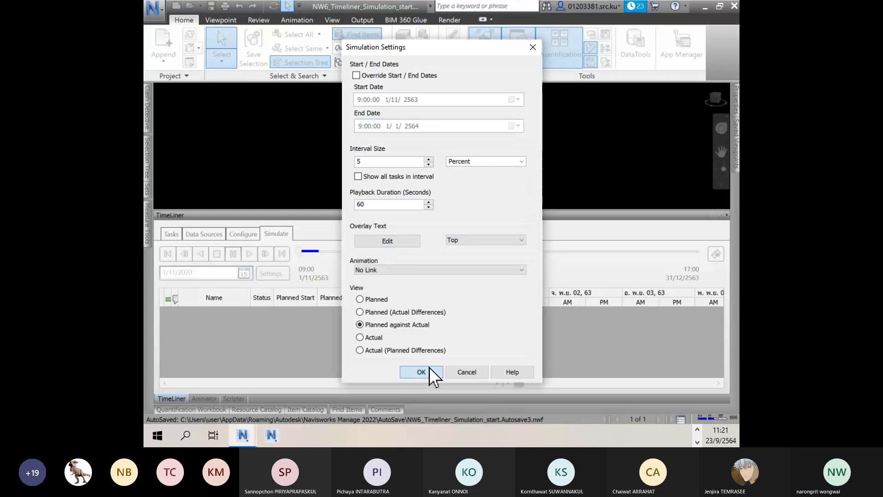
click(429, 367)
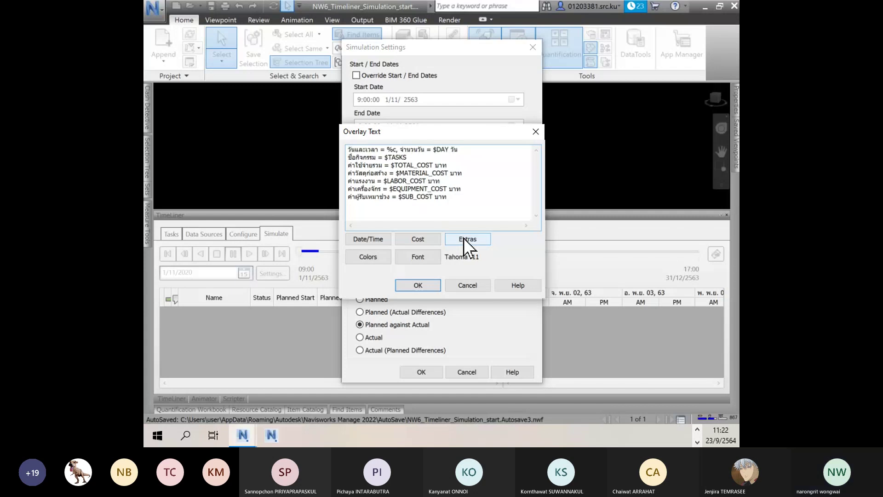
- Insert a blank line before and after the active-tasks line in the overlay text, and apply the simulation settings
click(463, 238)
click(478, 258)
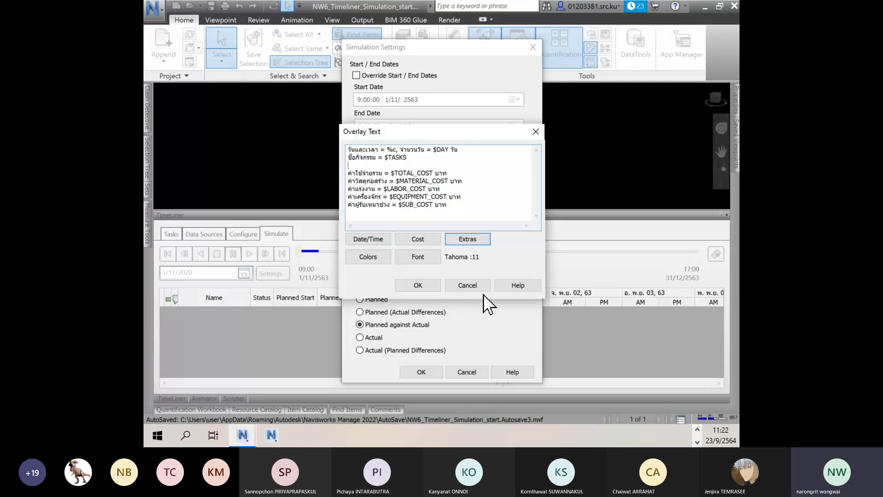
double_click(460, 150)
click(468, 239)
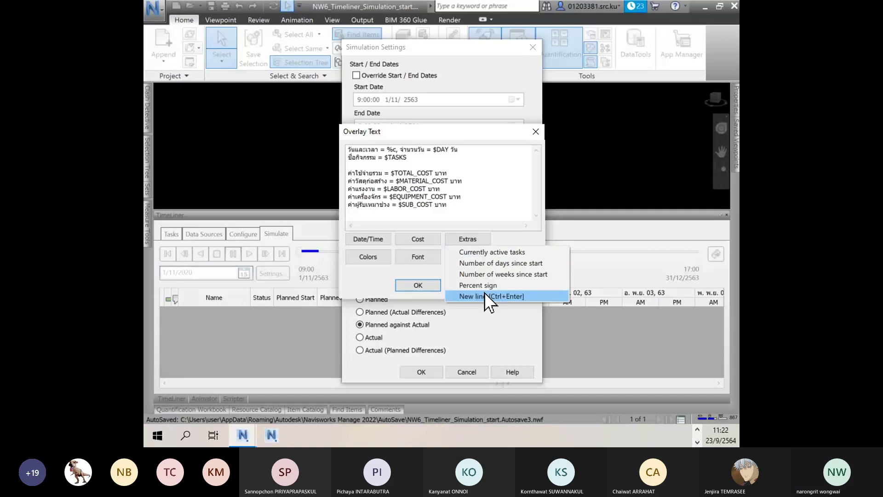
click(484, 296)
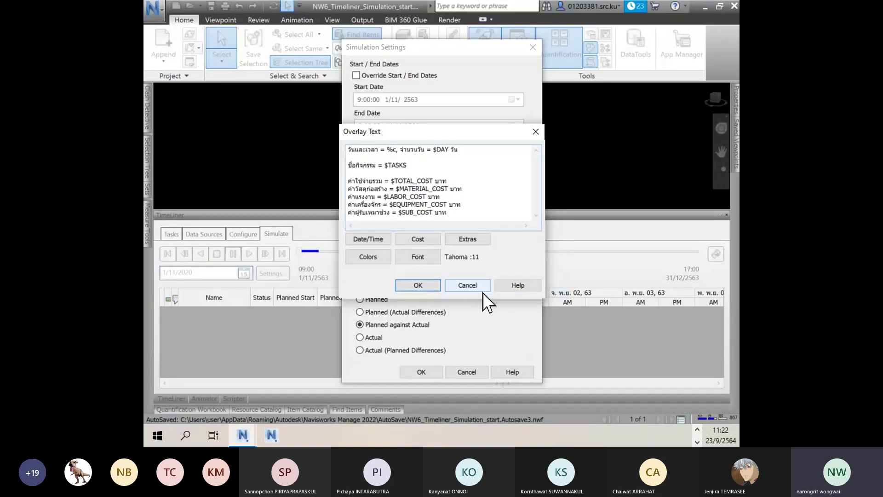
click(435, 290)
key(Return)
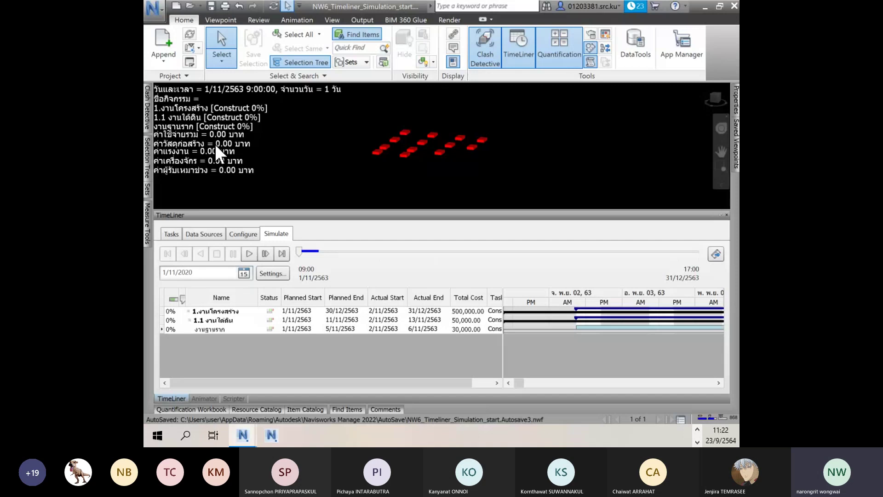
- Reopen the overlay text, remove the blank line between the date line and the active-tasks line, and apply the simulation settings
click(271, 273)
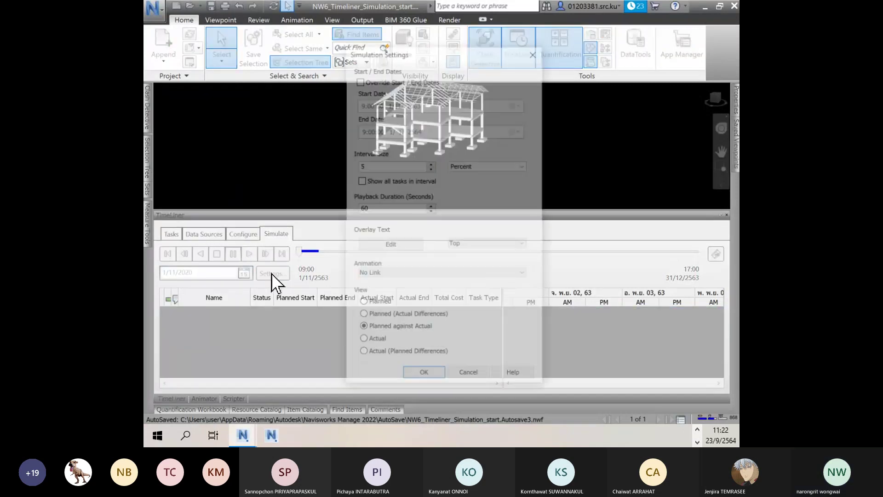
click(506, 243)
click(352, 158)
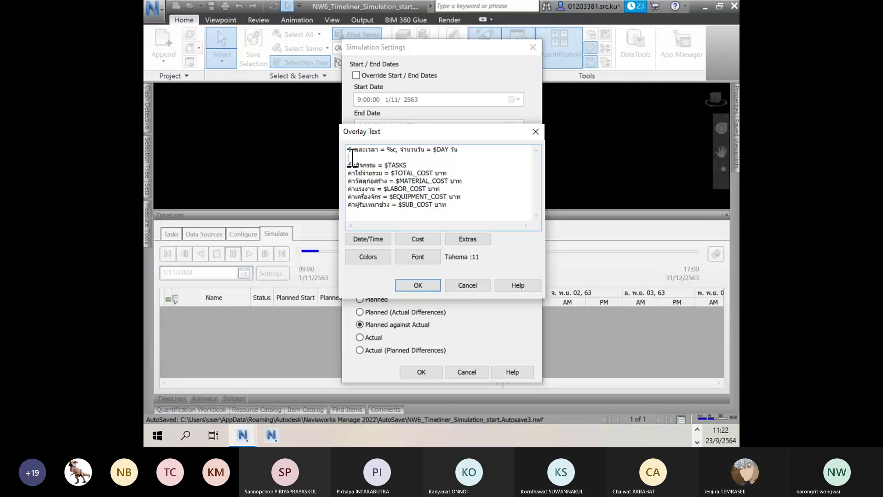
key(BackSpace)
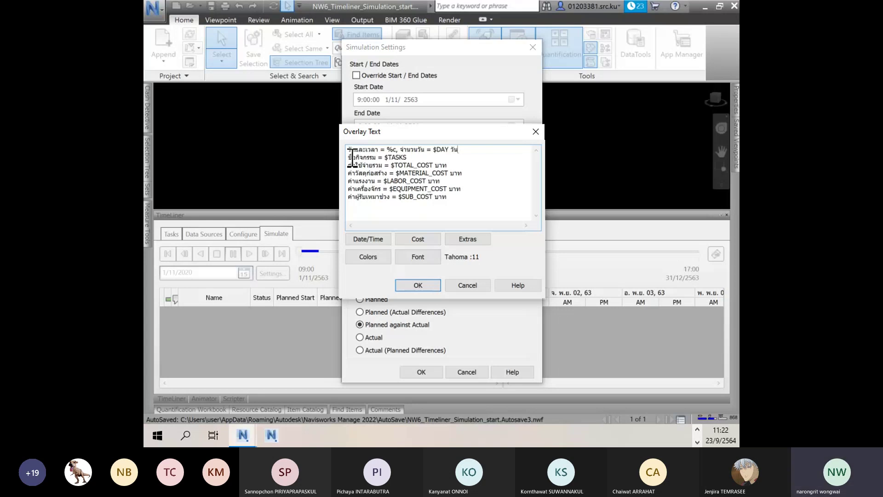
key(Return)
key(Return)
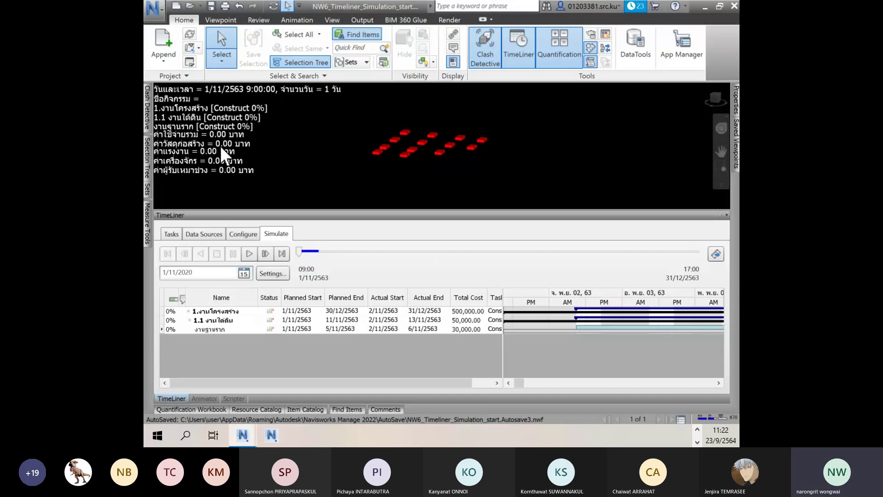
- Reopen the overlay text and prefix the date line with $COLOR_WHITE and the active-tasks line with $COLOR_GREEN
click(270, 273)
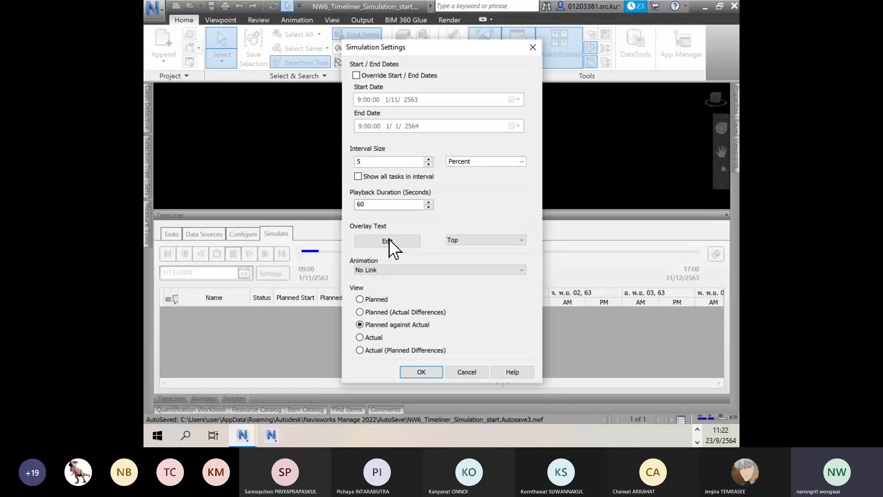
click(387, 241)
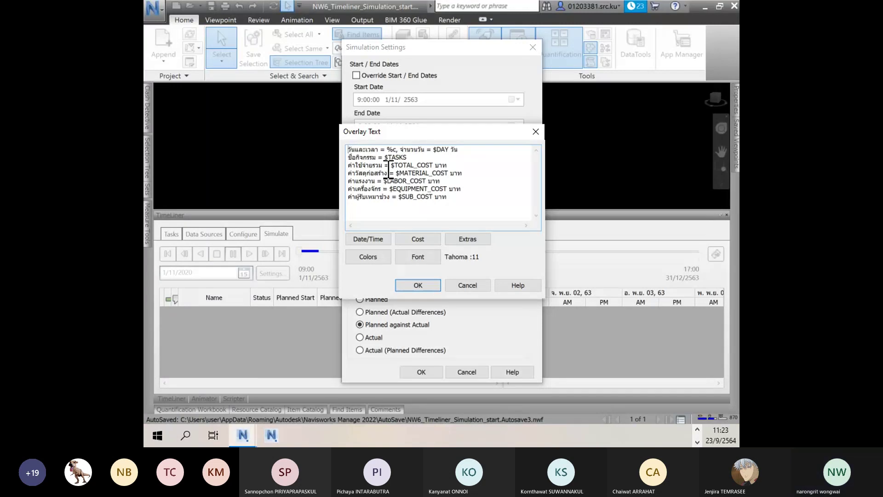
click(369, 259)
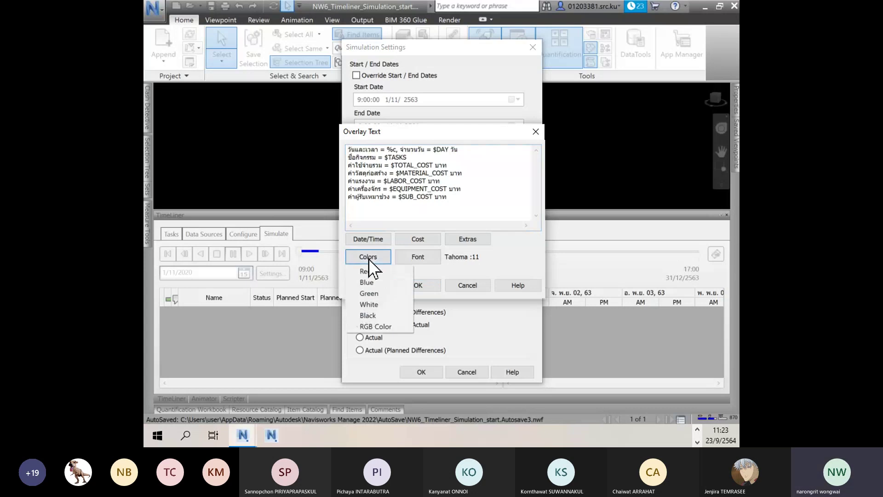
click(372, 302)
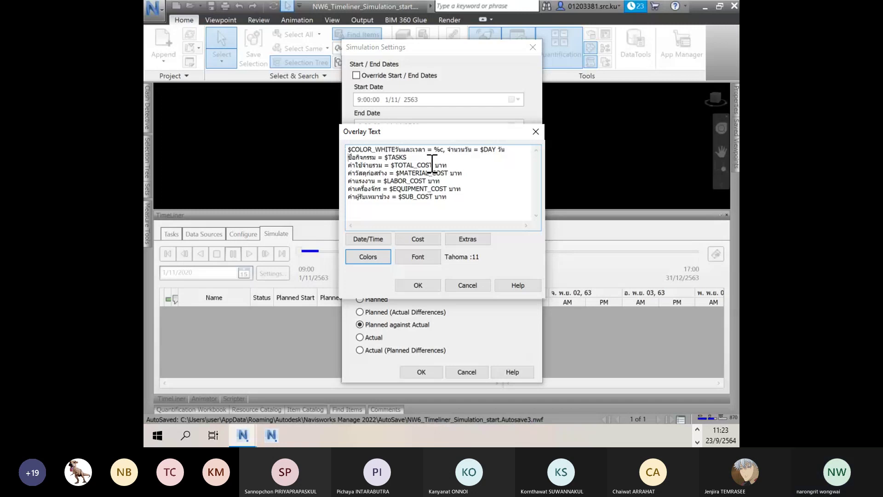
click(368, 257)
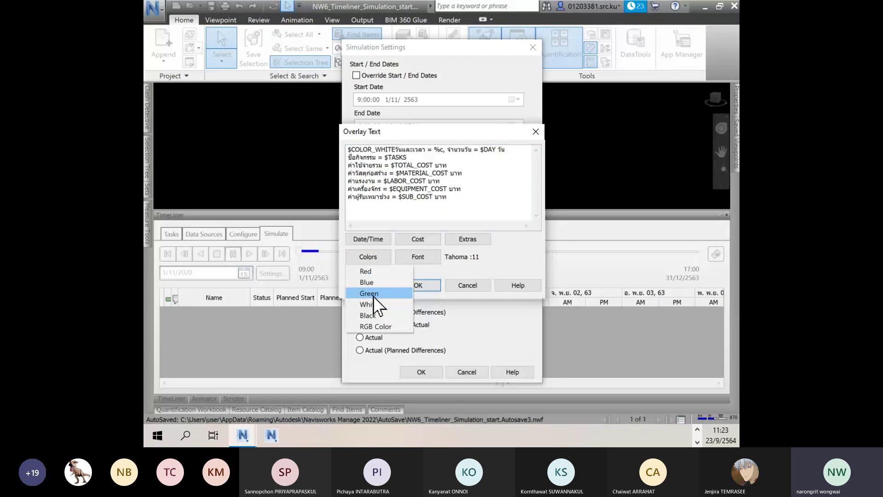
click(374, 295)
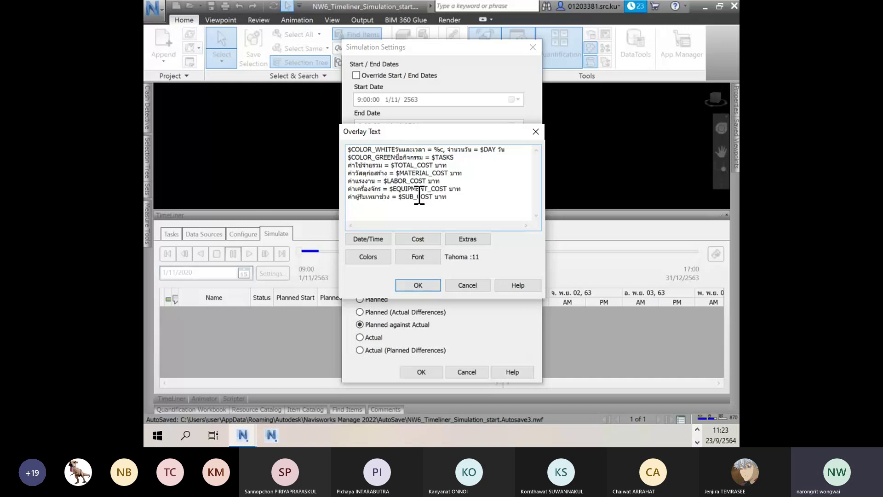
- Prefix the total cost line with the RGB color code $RGB127,127,127$RGB and the material cost line with $COLOR_BLUE
click(348, 165)
click(368, 257)
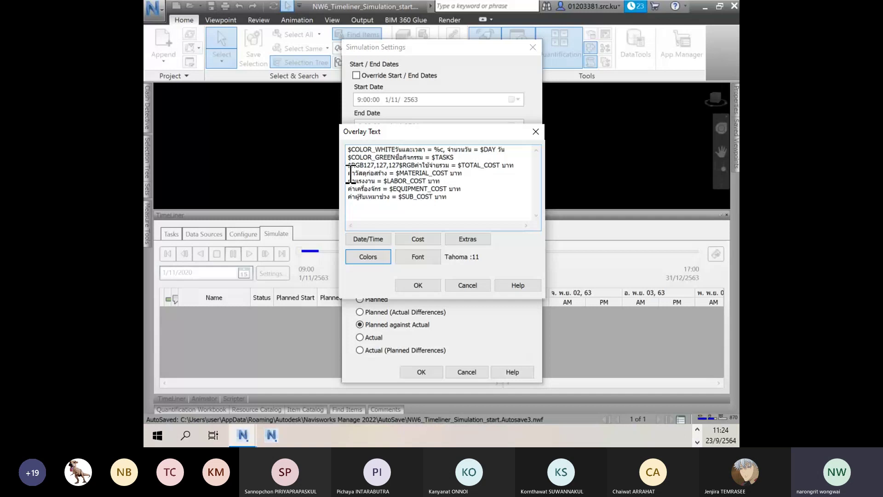
click(378, 257)
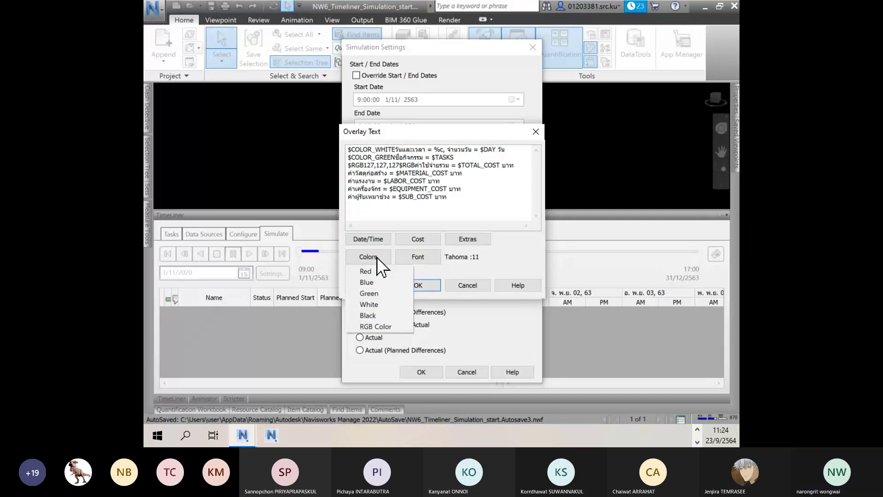
click(371, 283)
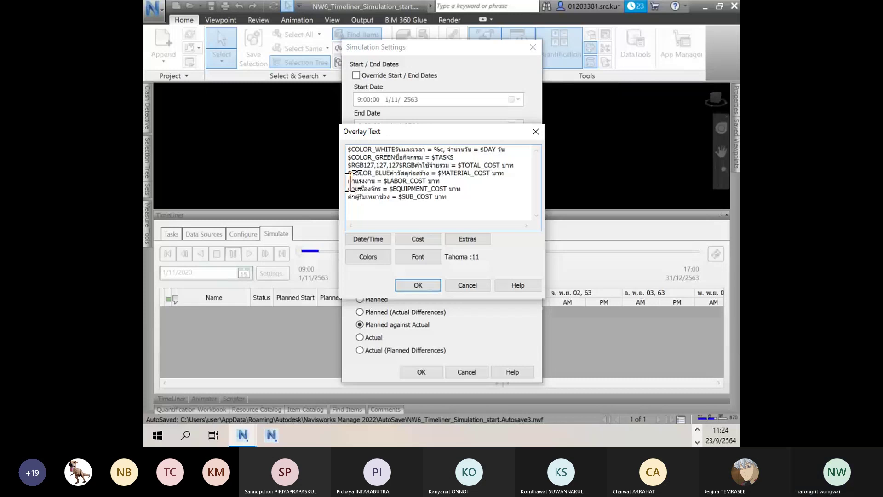
- Prefix the labor, equipment and subcontractor cost lines of the overlay text with $COLOR_BLUE
click(350, 180)
click(368, 256)
click(366, 282)
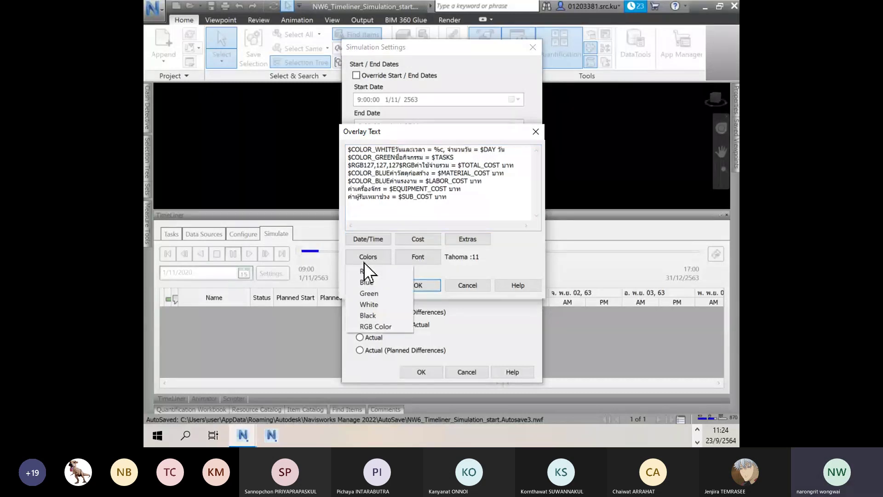
click(367, 282)
click(368, 257)
click(366, 282)
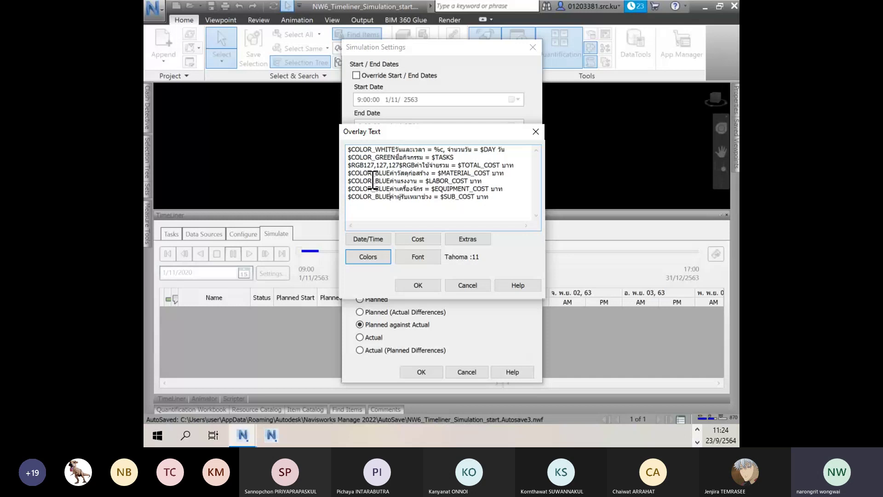
- Apply the overlay text and simulation settings, then reopen the overlay text and change the material cost line's color code to $COLOR_WHITE
click(416, 285)
click(422, 371)
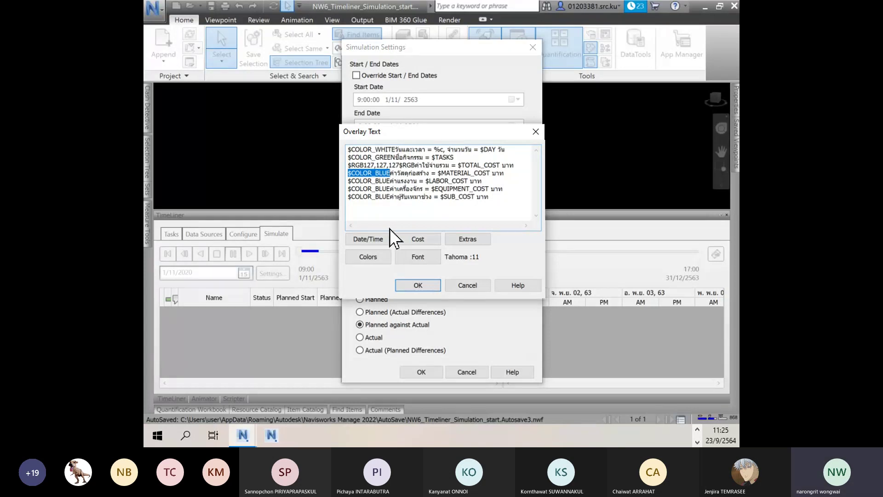
click(368, 259)
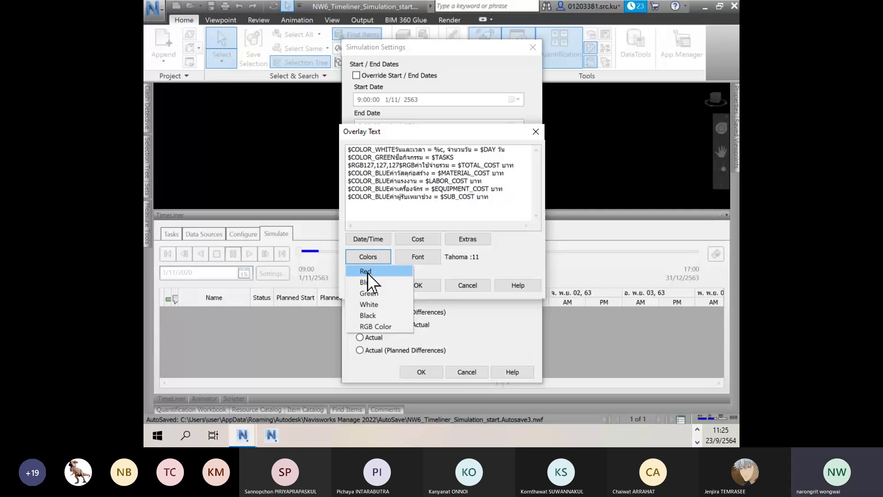
click(368, 316)
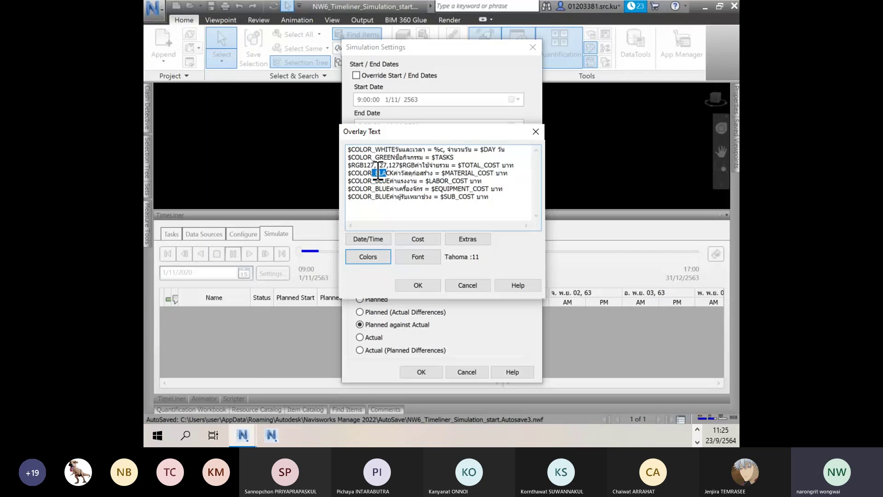
mouse_move(377, 173)
mouse_down()
mouse_move(398, 173)
mouse_move(370, 181)
mouse_up()
text(WHITE)
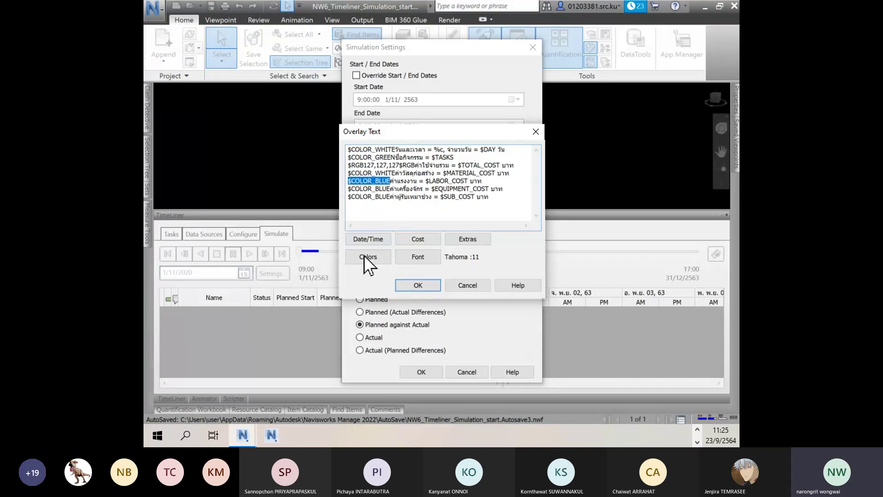
- Replace the color codes of the labor, equipment and subcontractor cost lines in the overlay text with $COLOR_WHITE
click(364, 256)
click(368, 304)
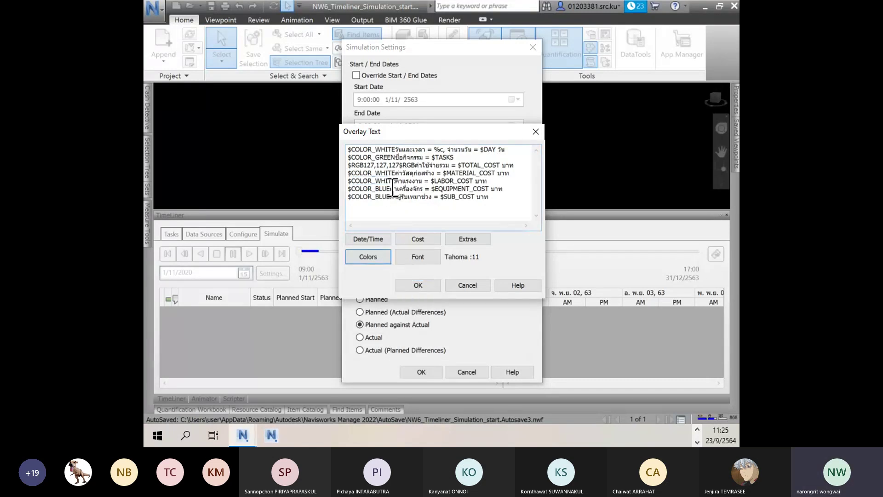
drag(390, 189, 353, 188)
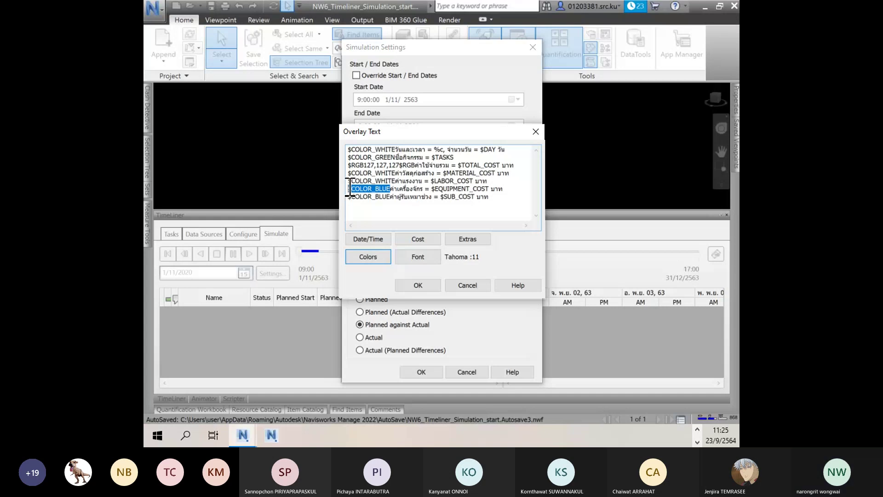
click(368, 257)
click(369, 304)
click(368, 257)
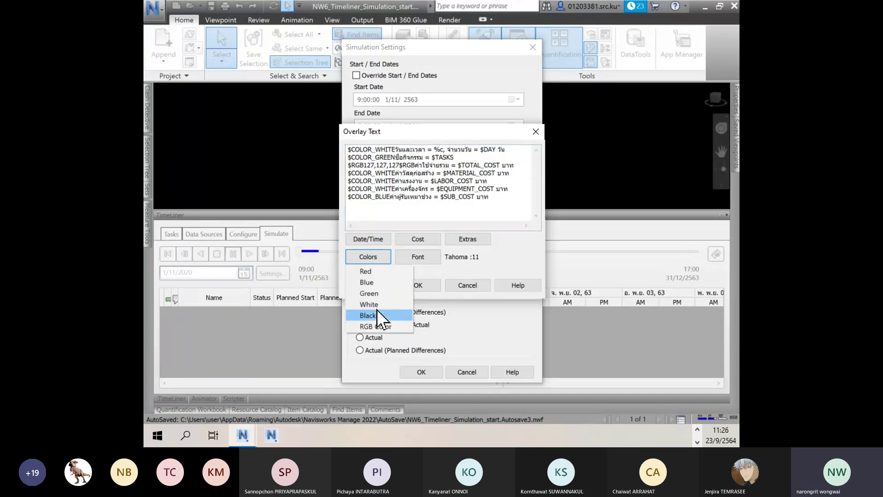
click(371, 304)
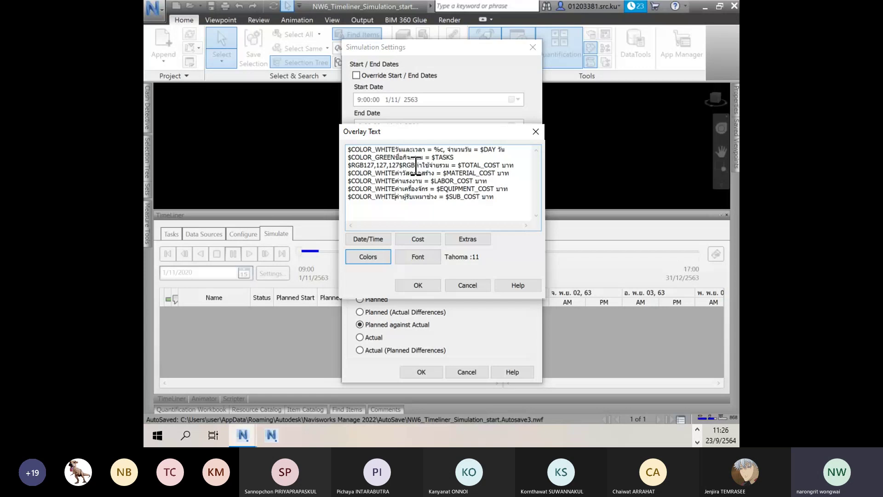
- Replace the RGB color code of the total cost line with $COLOR_GREEN
drag(416, 164, 353, 166)
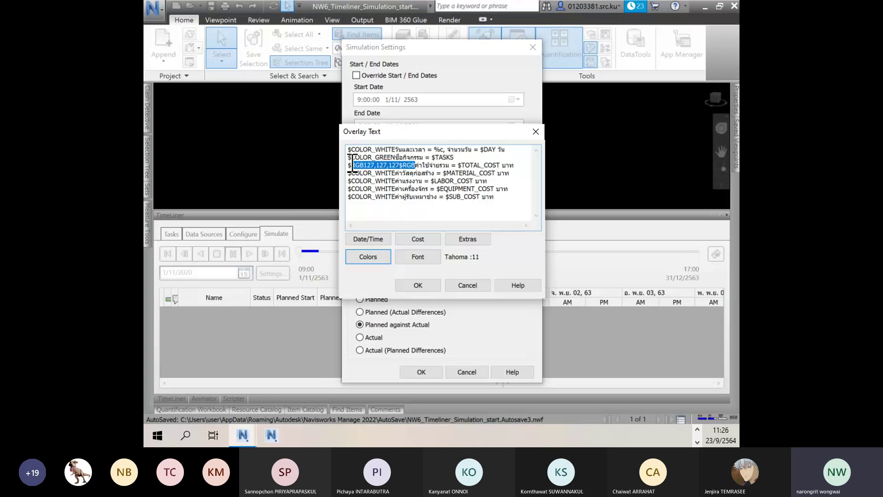
click(367, 256)
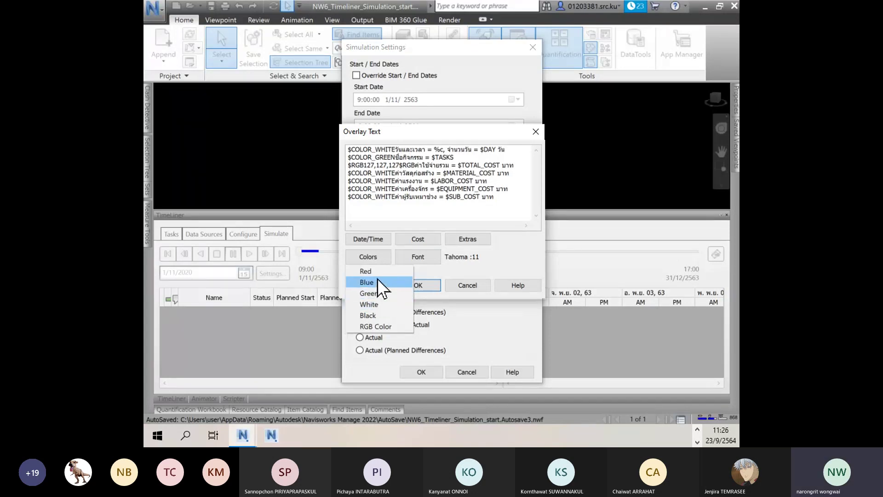
click(377, 294)
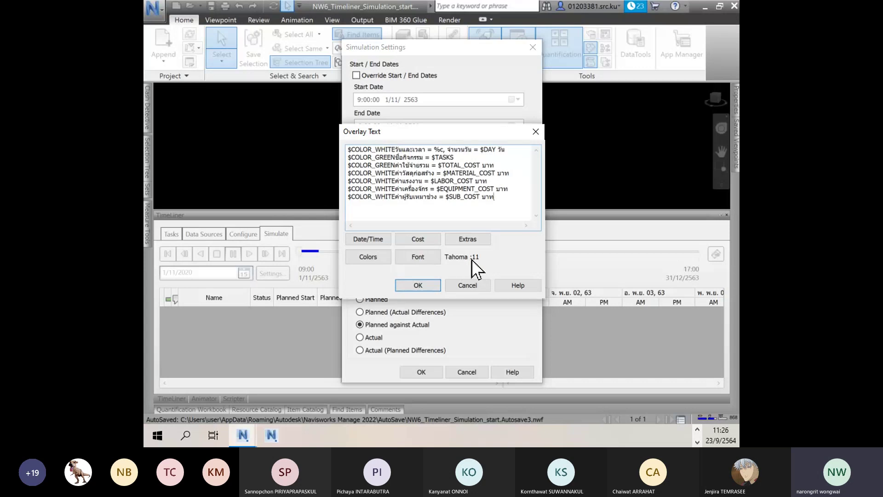
- Set the overlay text font to Times New Roman, Bold, size 14
click(419, 257)
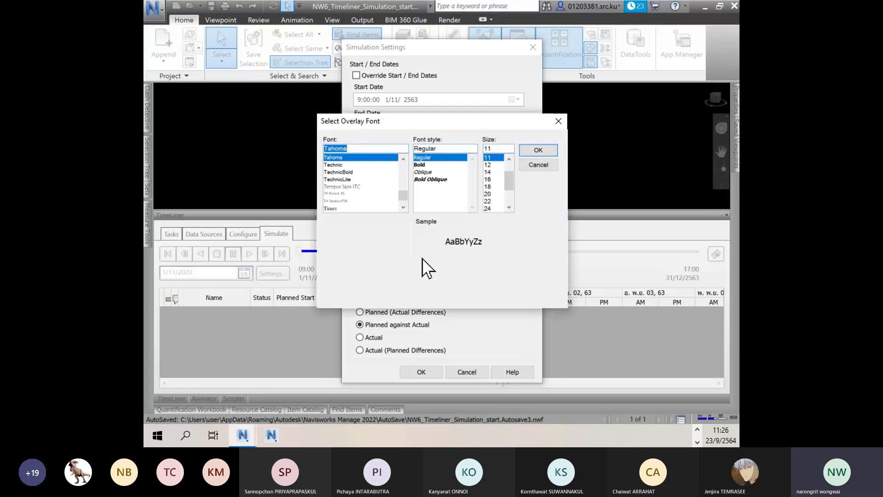
mouse_move(406, 194)
mouse_down()
mouse_move(411, 156)
mouse_move(400, 197)
mouse_up()
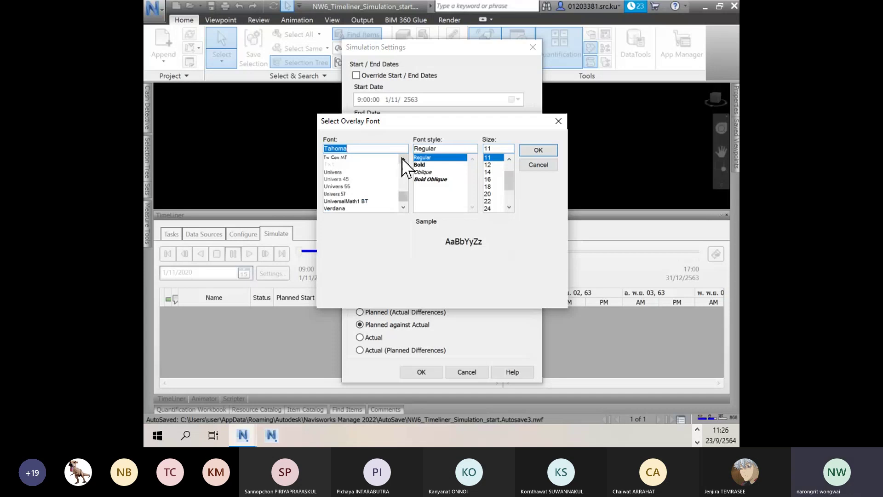
key(BackSpace)
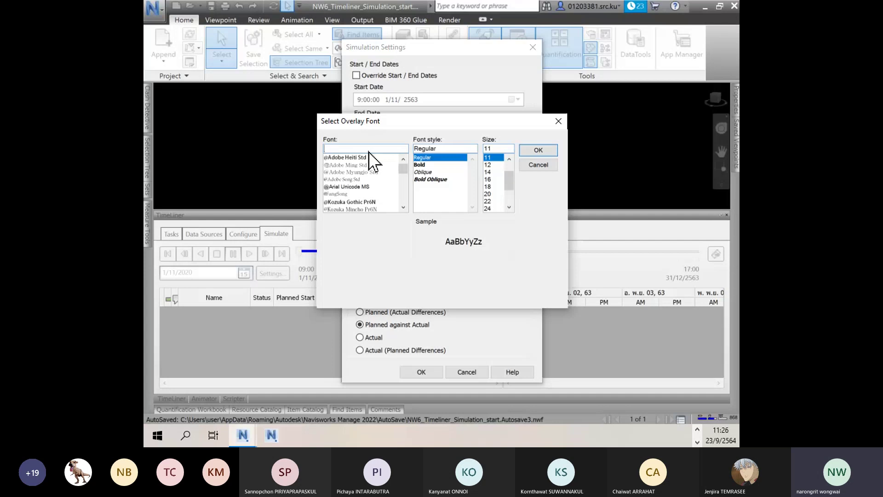
text(TIME)
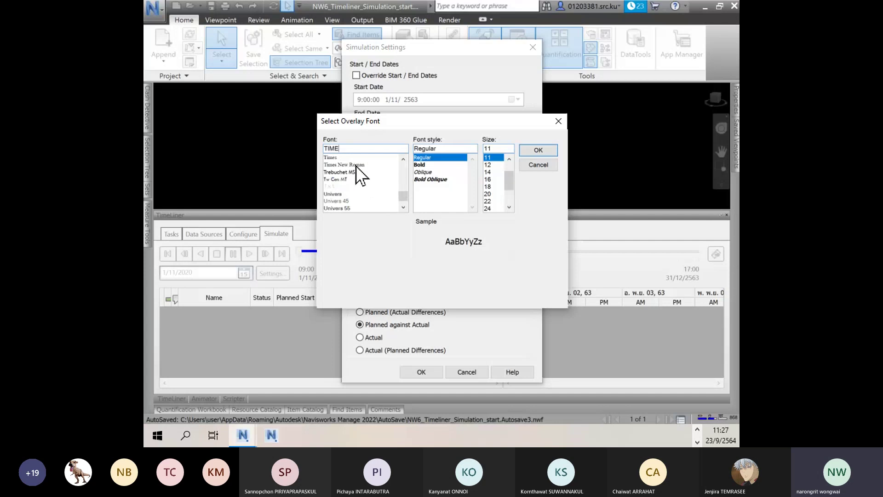
click(356, 165)
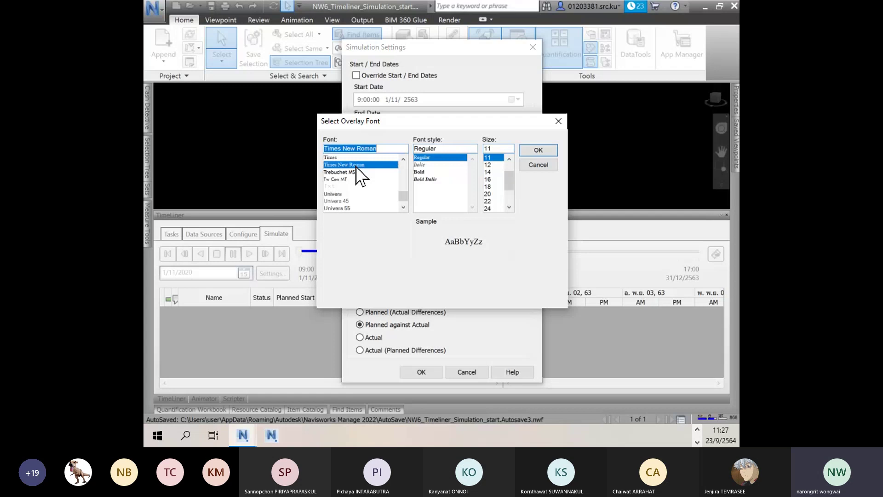
click(420, 172)
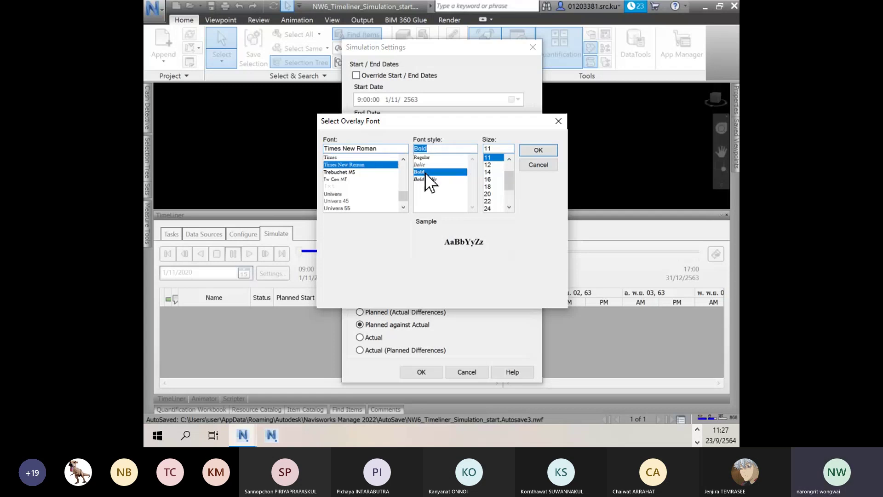
click(490, 172)
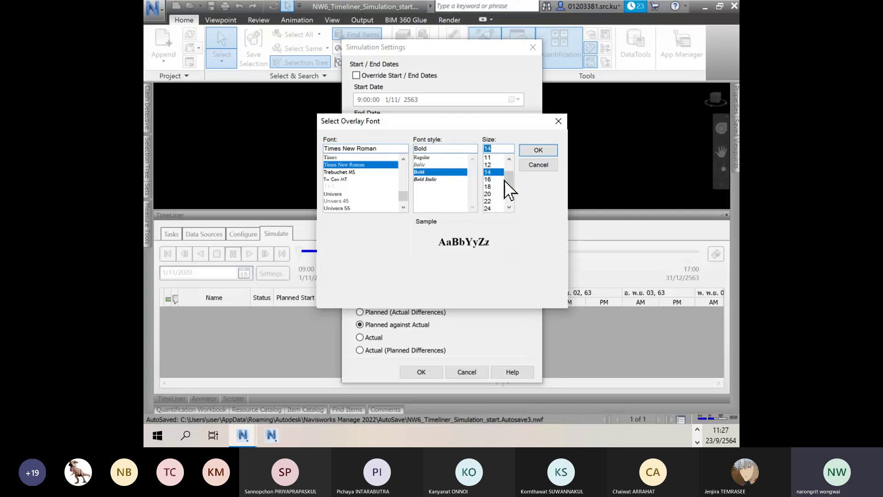
click(532, 149)
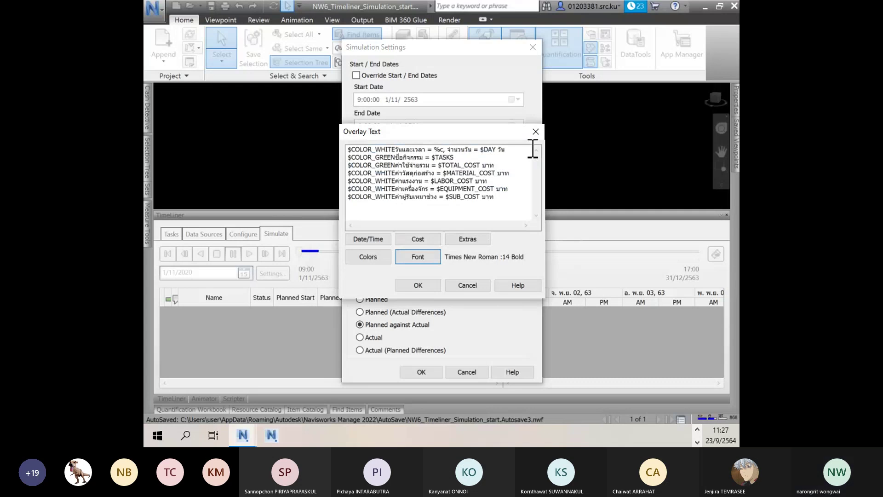
click(504, 207)
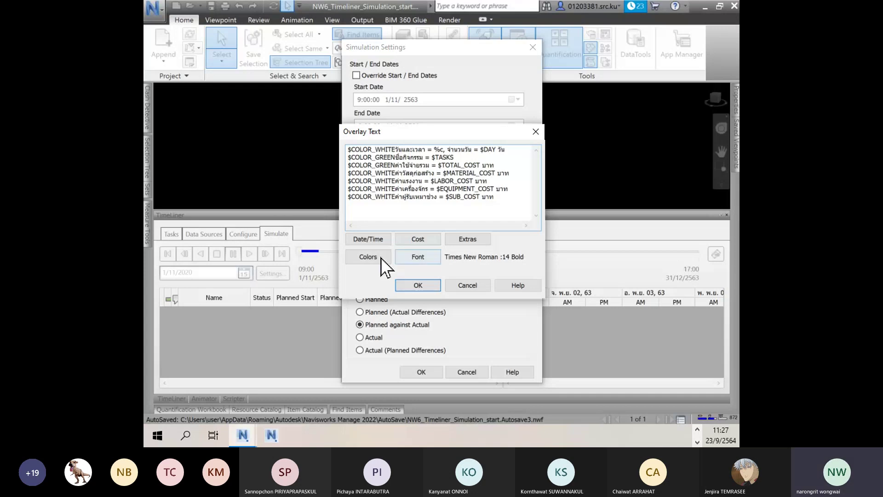
- Change the overlay text font to Tahoma in Bold, size 14, and accept the overlay text
click(418, 257)
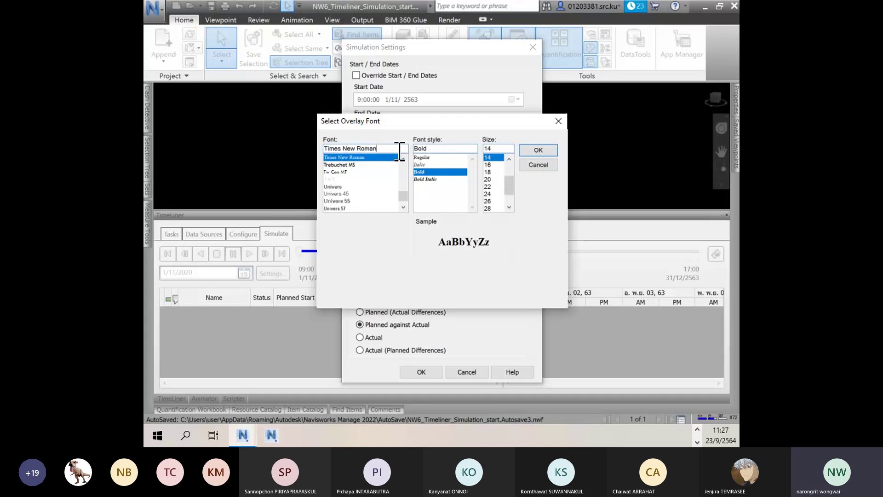
drag(399, 151, 323, 149)
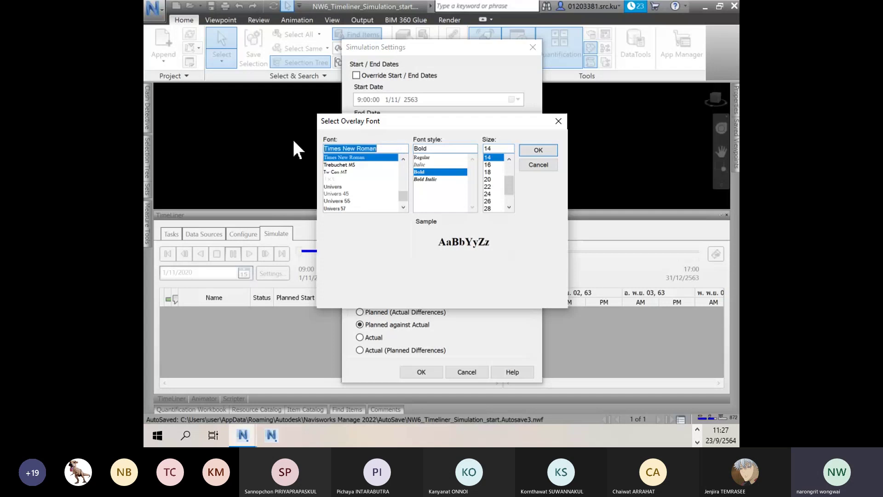
scroll(363, 179, up, 3)
click(378, 165)
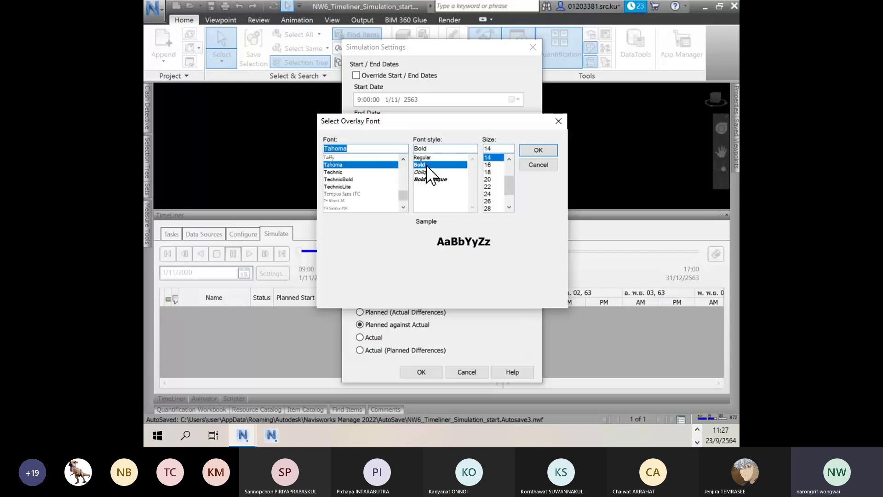
click(536, 150)
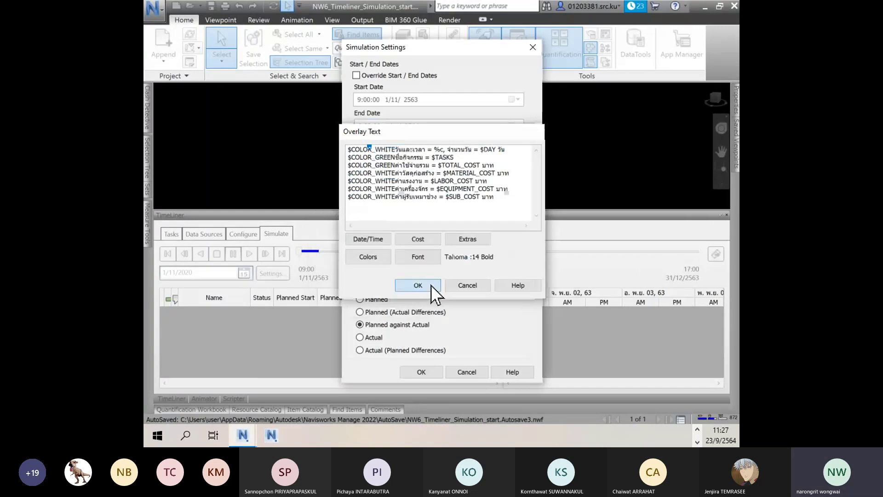
click(431, 286)
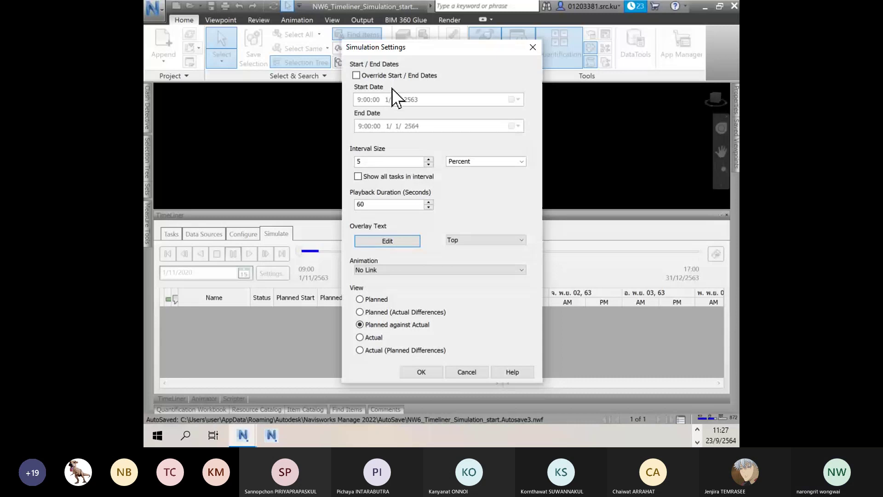
- Link the simulation to Saved Viewpoints Animation, choose the Planned against Actual view, and apply the simulation settings
click(422, 177)
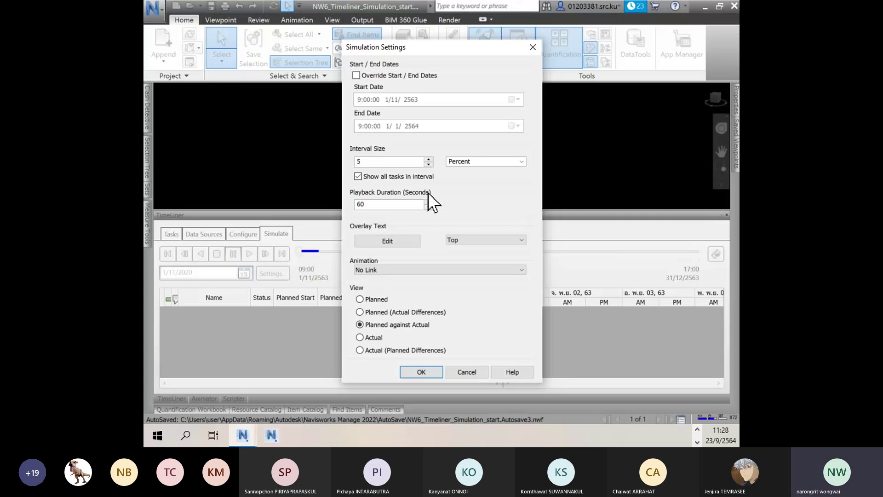
click(359, 176)
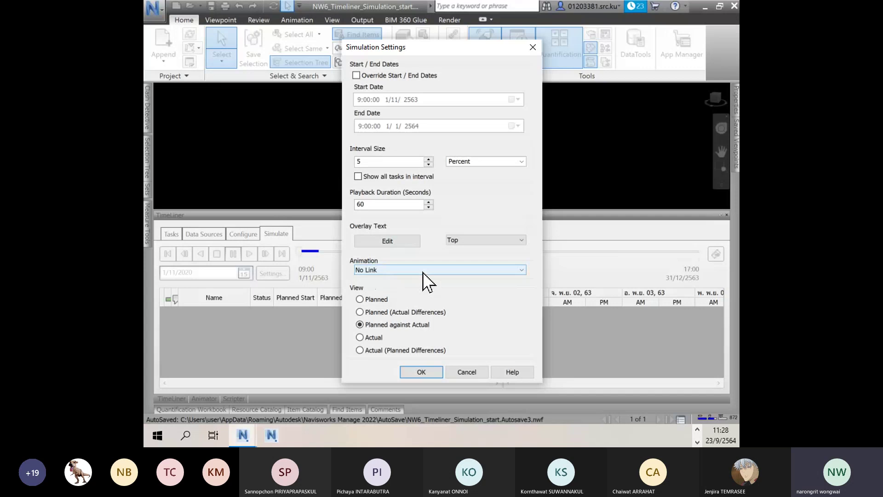
scroll(424, 273, down, 1)
click(373, 324)
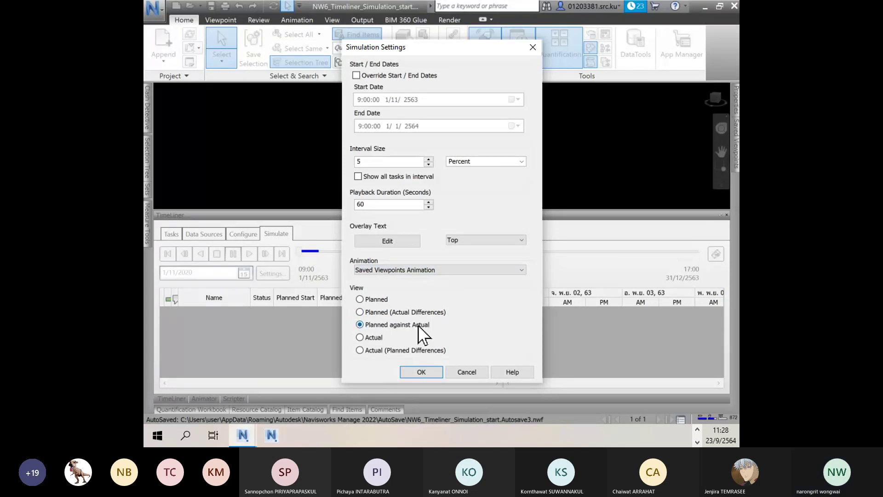
click(424, 371)
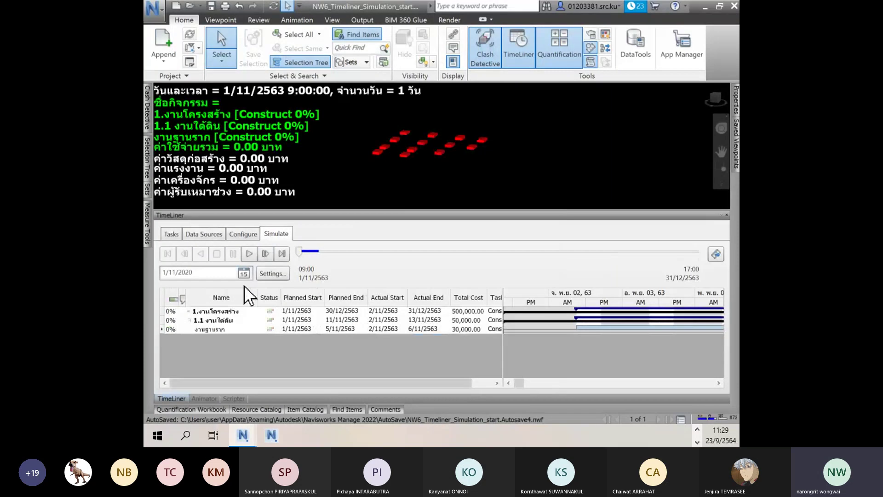
- Step the simulation forward and backward, rewind it to the start, and jump to its end to check the overlay text
click(267, 253)
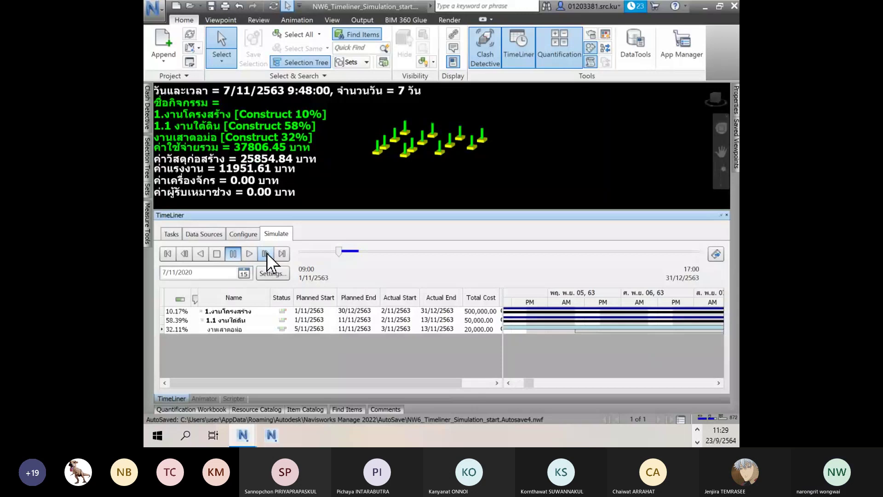
click(184, 253)
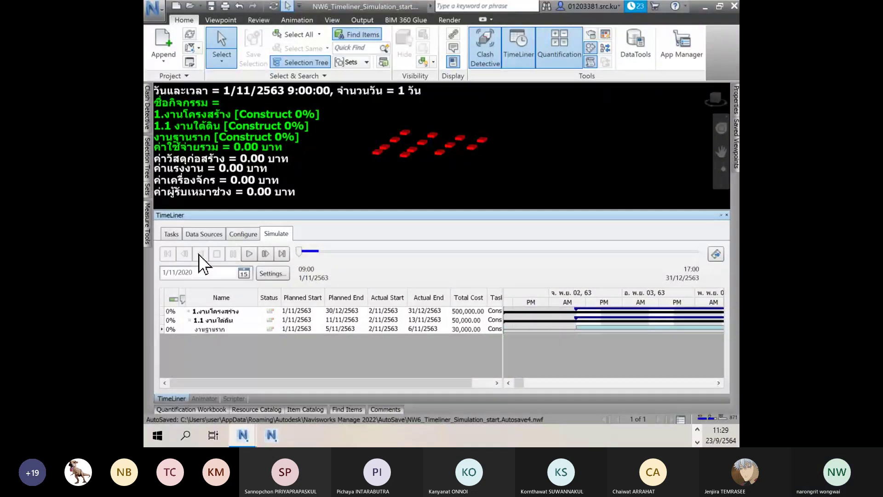
click(267, 254)
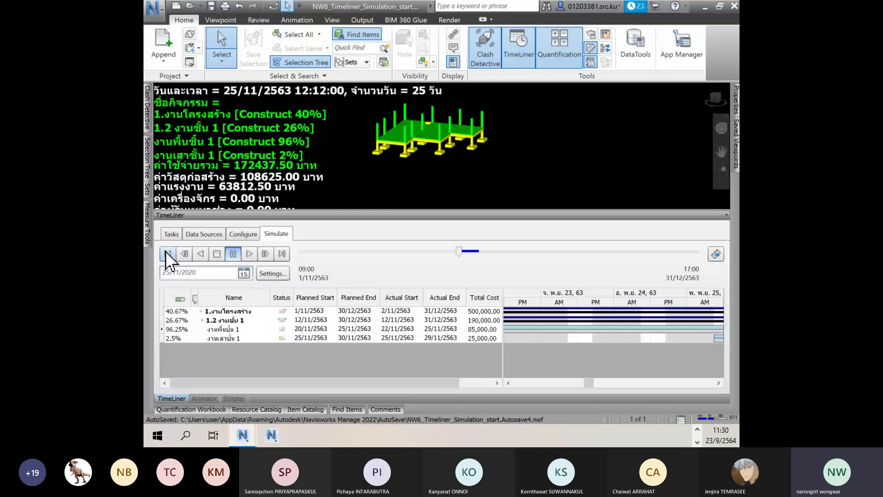
click(167, 253)
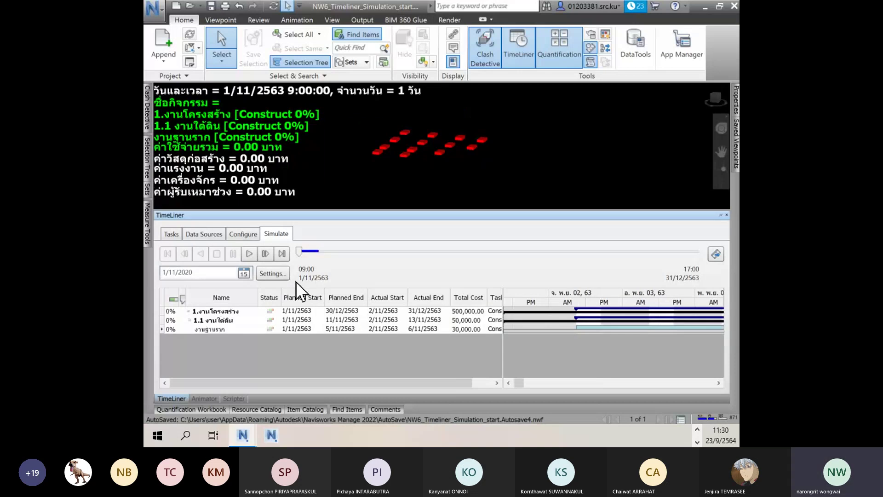
click(282, 254)
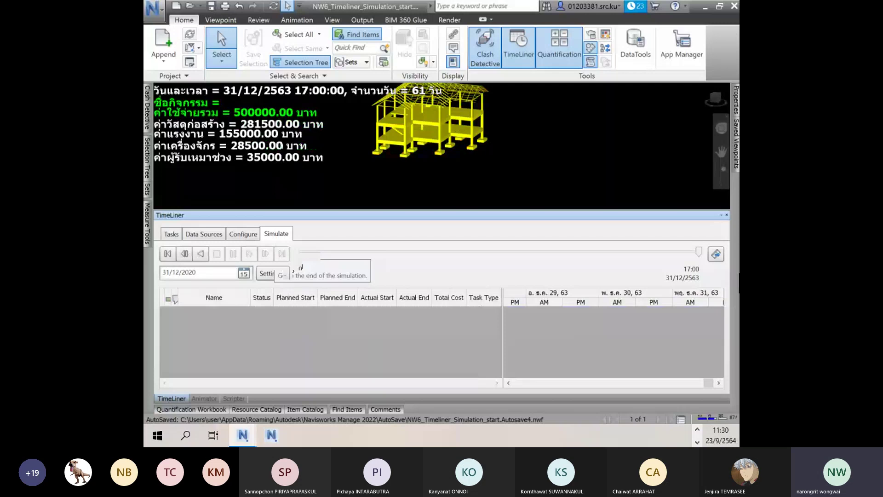
click(283, 253)
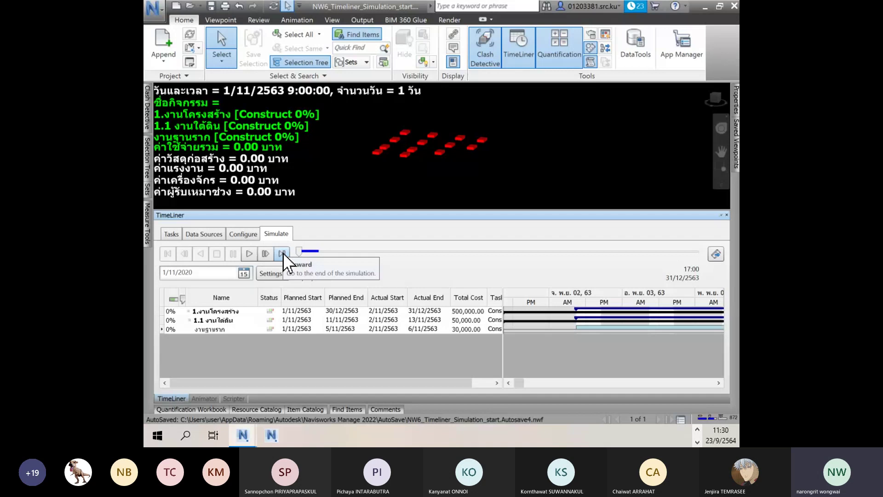
- Jump the simulation to its end, rewind it, step through the first construction days, and stop it back at the start
click(283, 253)
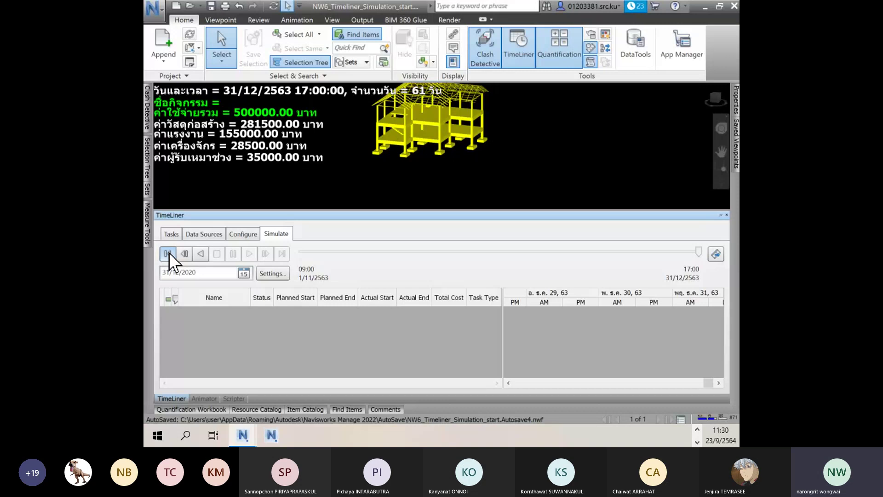
click(167, 253)
click(265, 253)
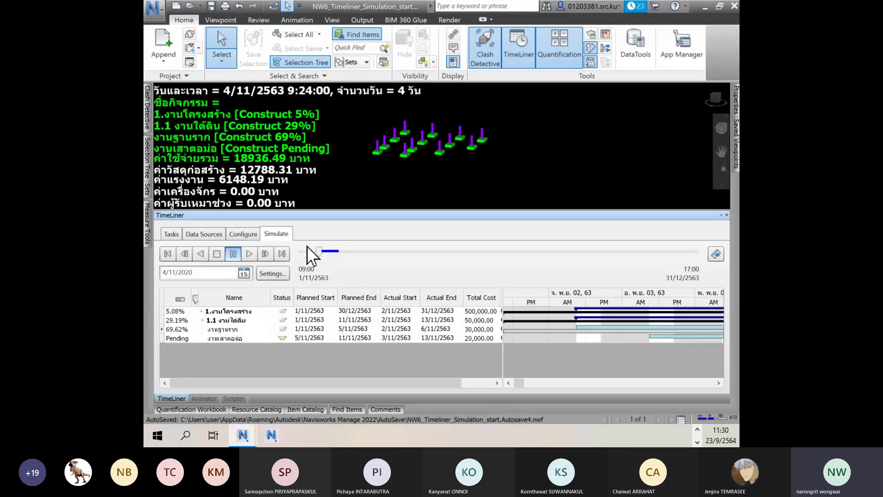
click(185, 253)
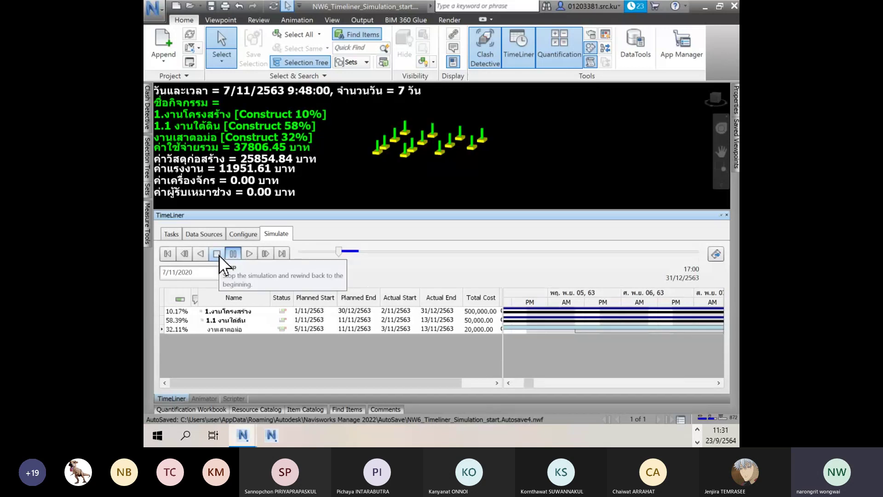
click(217, 254)
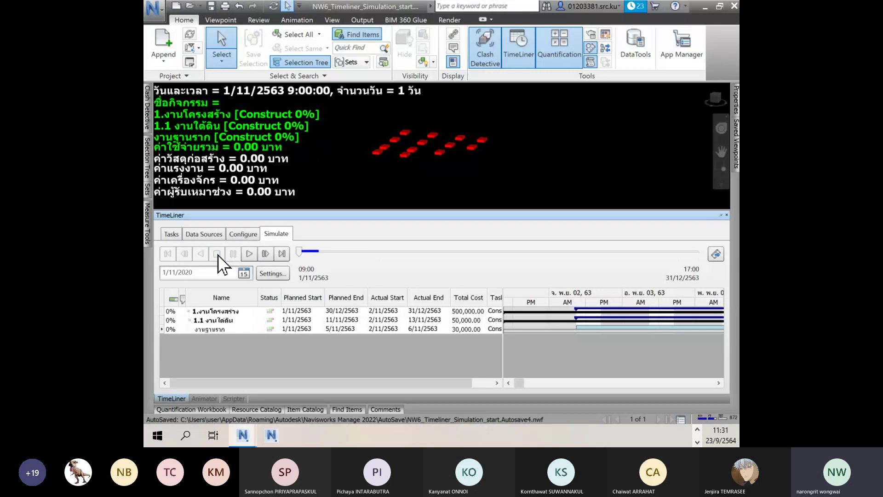
- Play the simulation briefly and stop it, replay it from the start through to its end, and play it in reverse
click(248, 254)
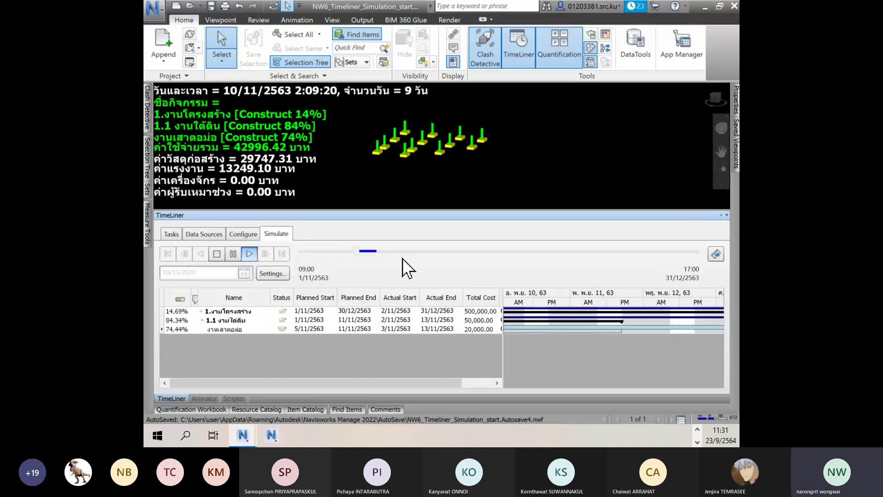
click(216, 253)
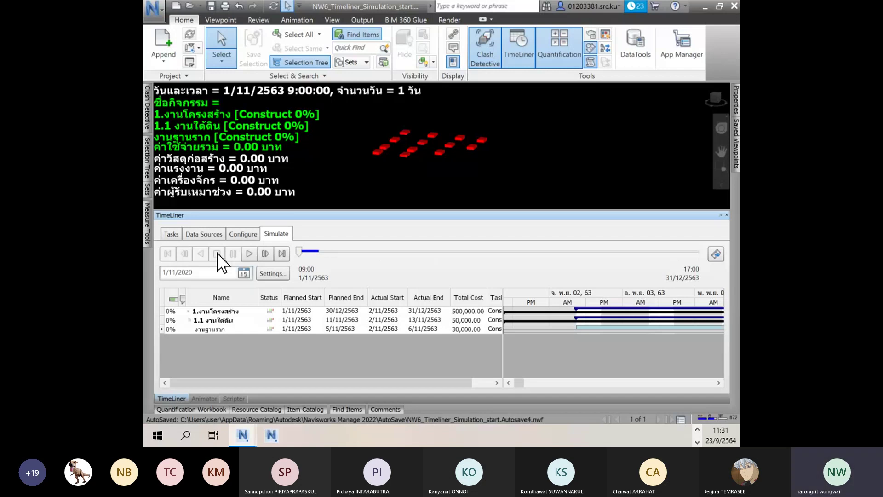
click(249, 254)
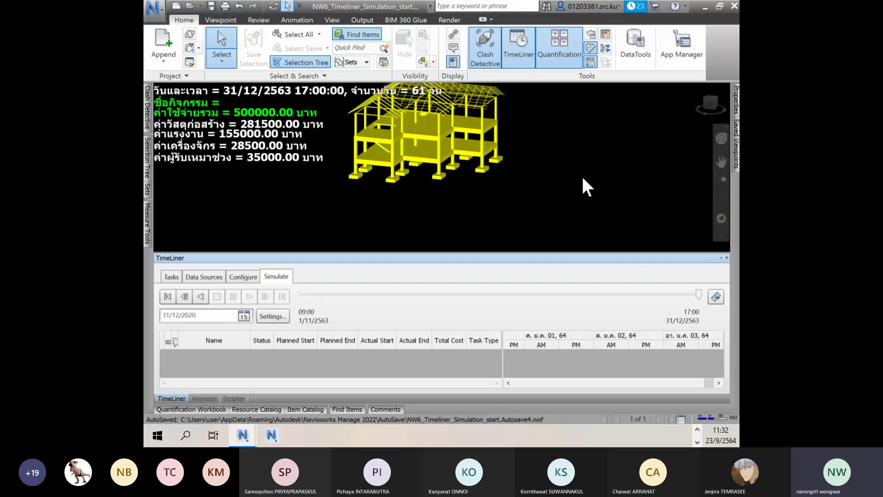
click(201, 296)
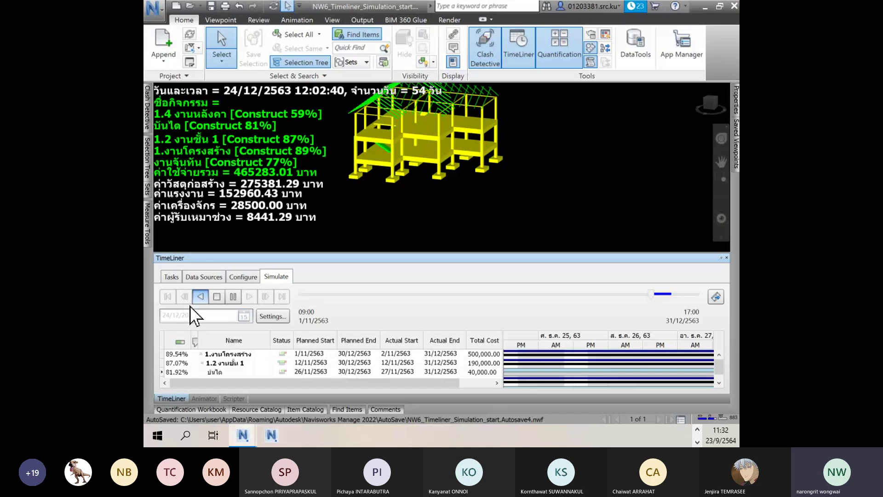